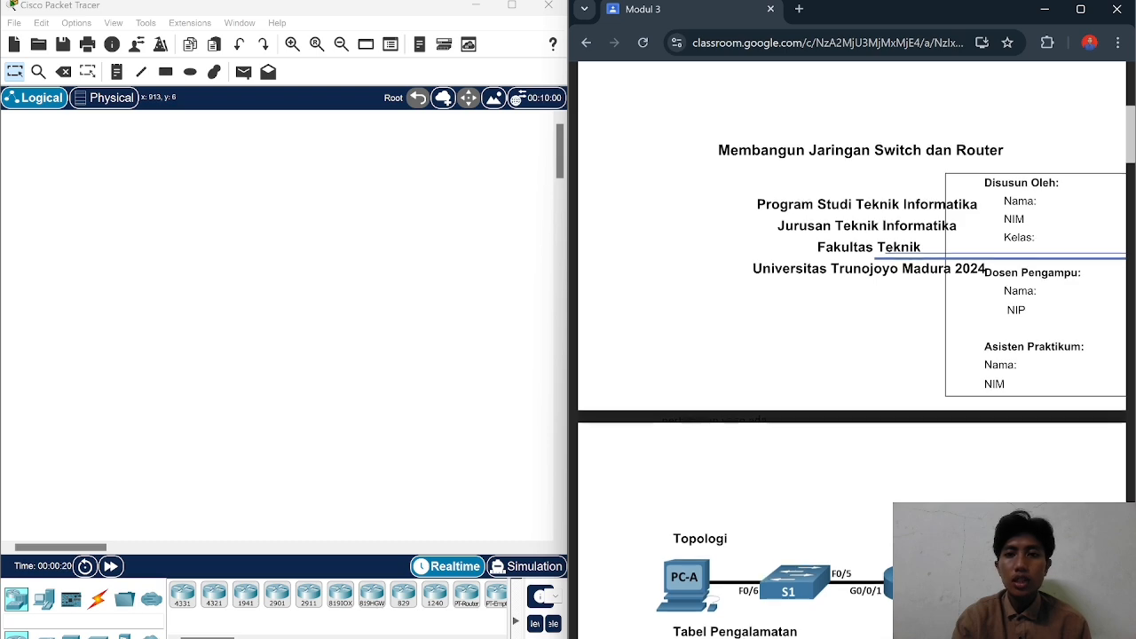
Step: Scroll through the Modul 3 lab sheet and back up to the Topologi and Tabel Pengalamatan
scroll(852, 355, up, 1)
scroll(852, 356, down, 5)
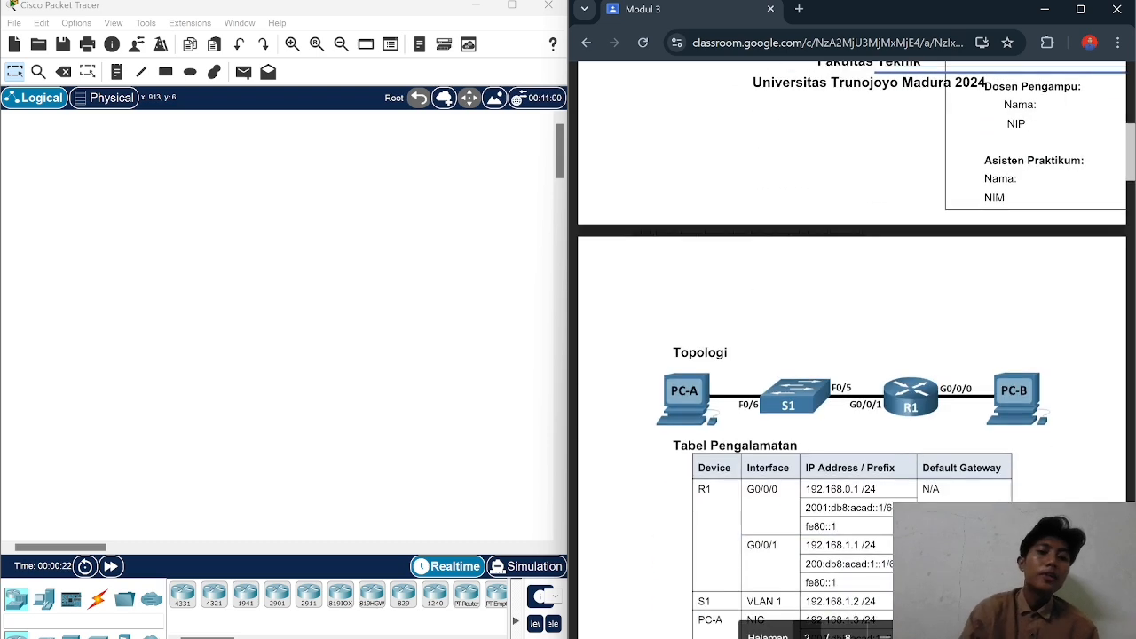
scroll(853, 355, up, 2)
scroll(853, 355, down, 2)
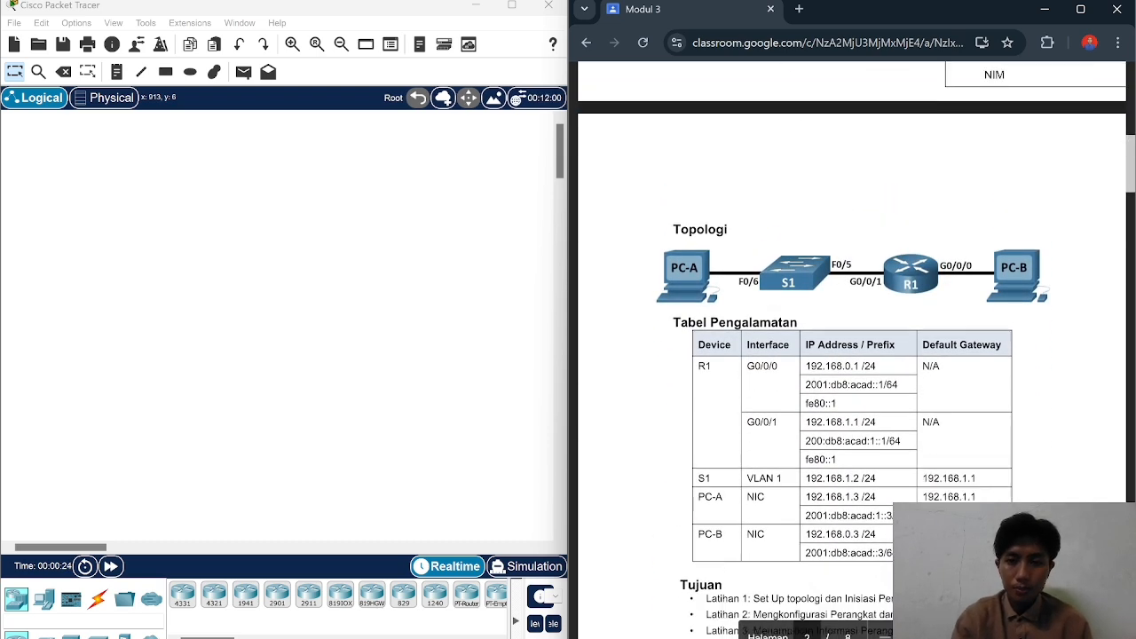
scroll(853, 355, down, 10)
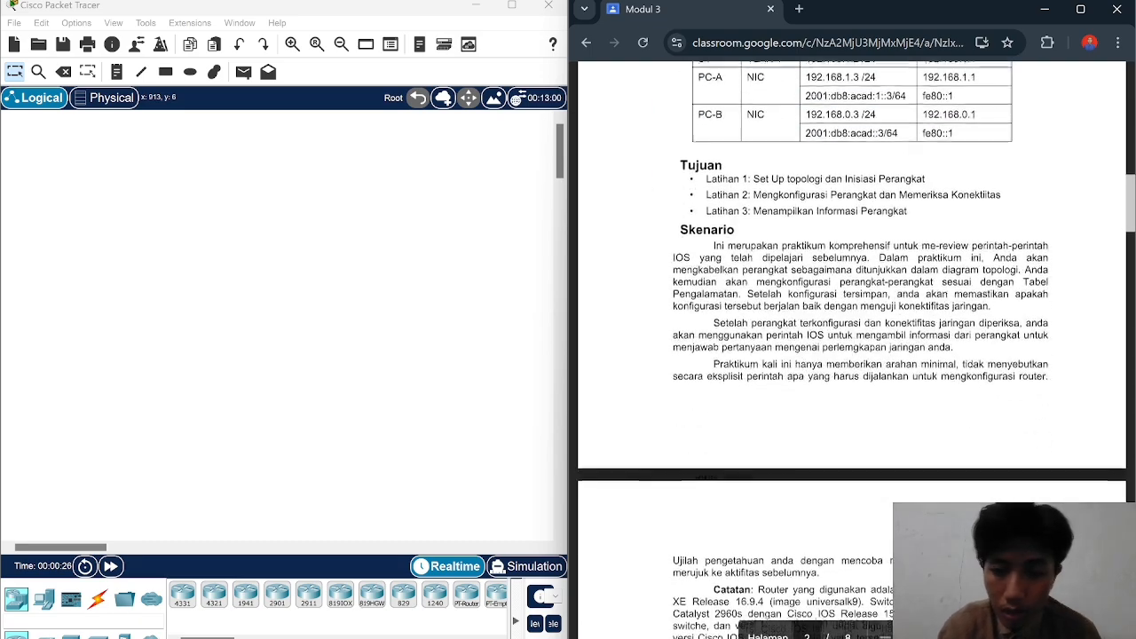
scroll(853, 355, down, 3)
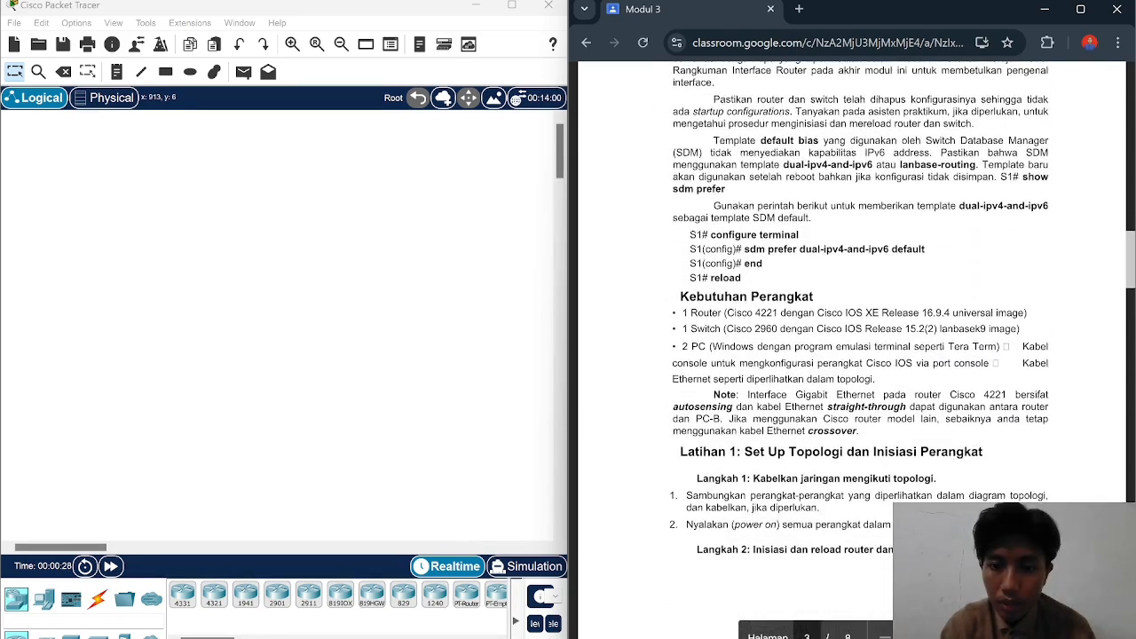
scroll(852, 355, down, 1)
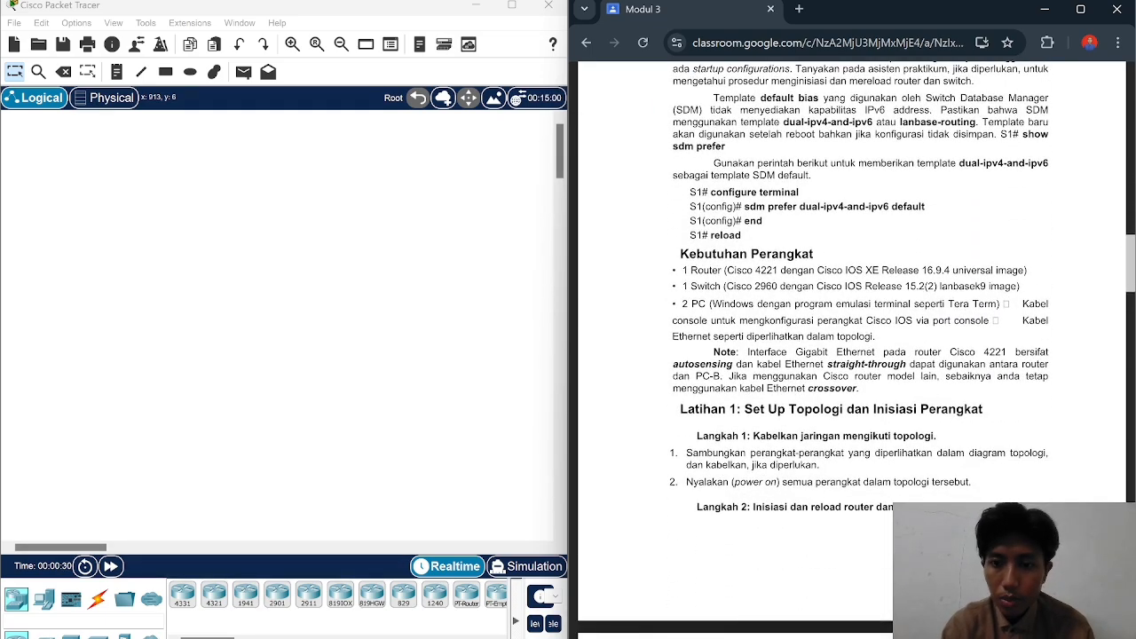
scroll(852, 355, down, 1)
scroll(852, 355, up, 15)
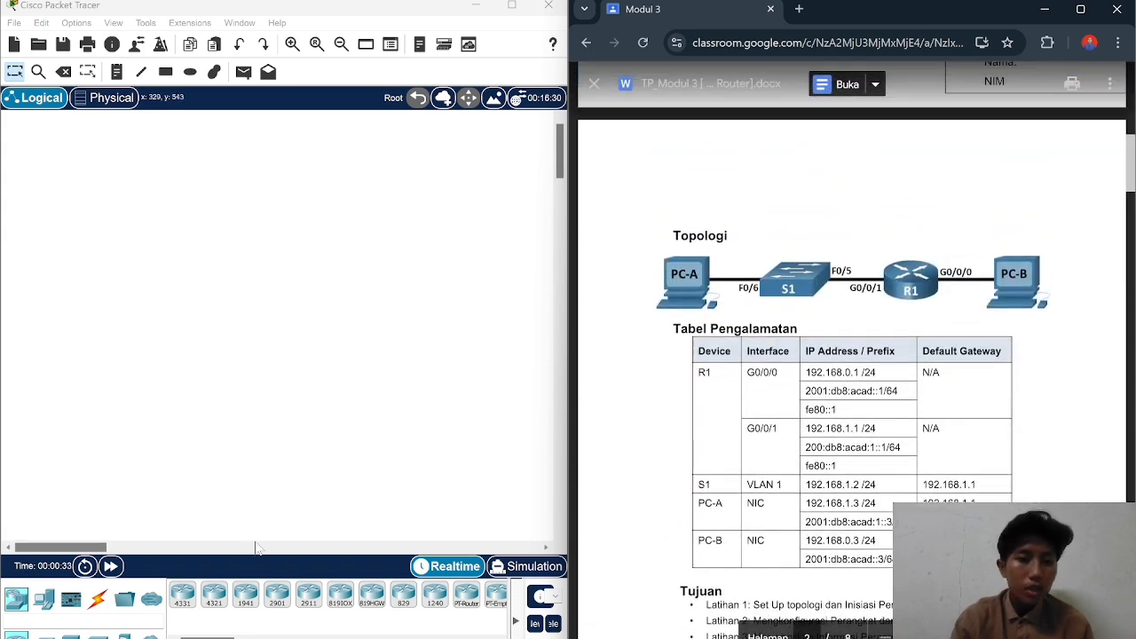
Step: Place two generic PCs, PC0 on the left and PC1 on the right
click(44, 600)
click(182, 595)
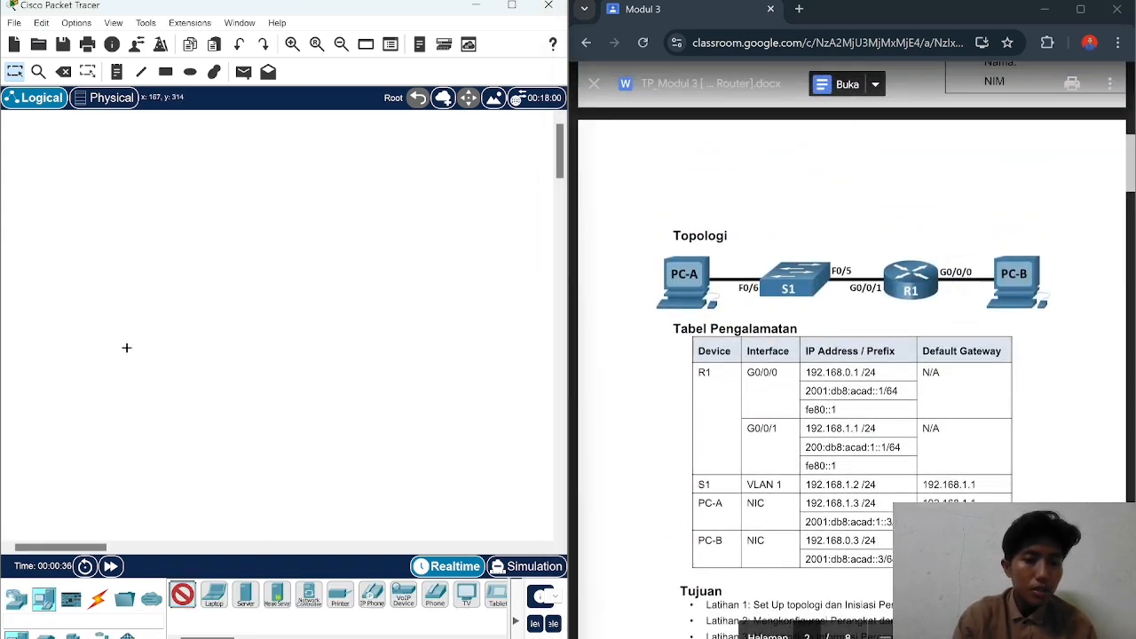
click(111, 293)
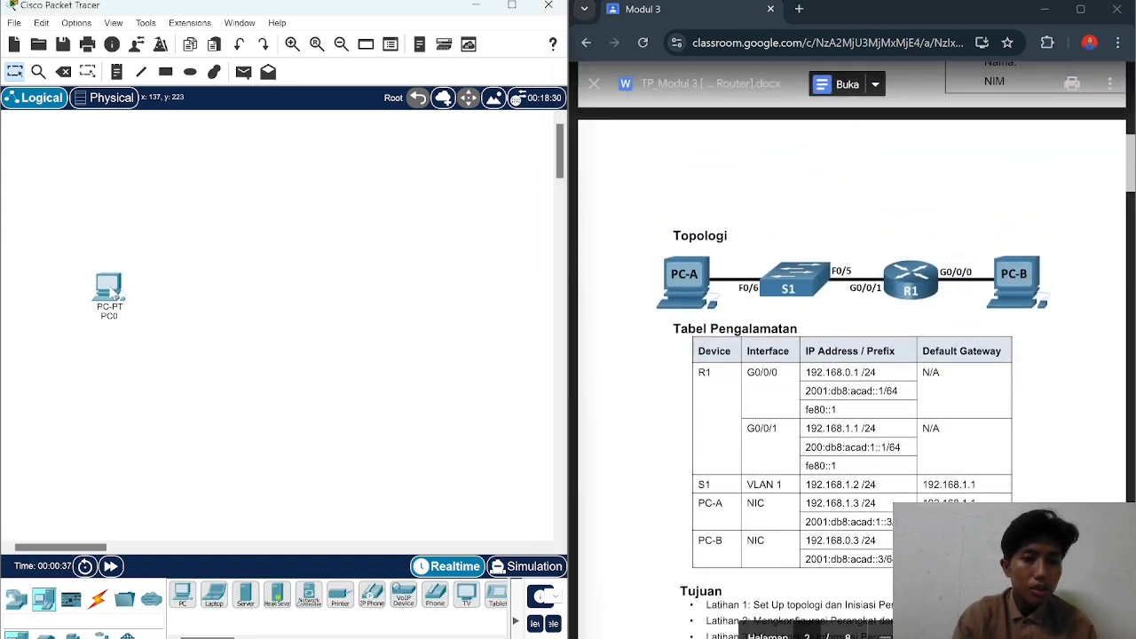
click(182, 595)
click(377, 306)
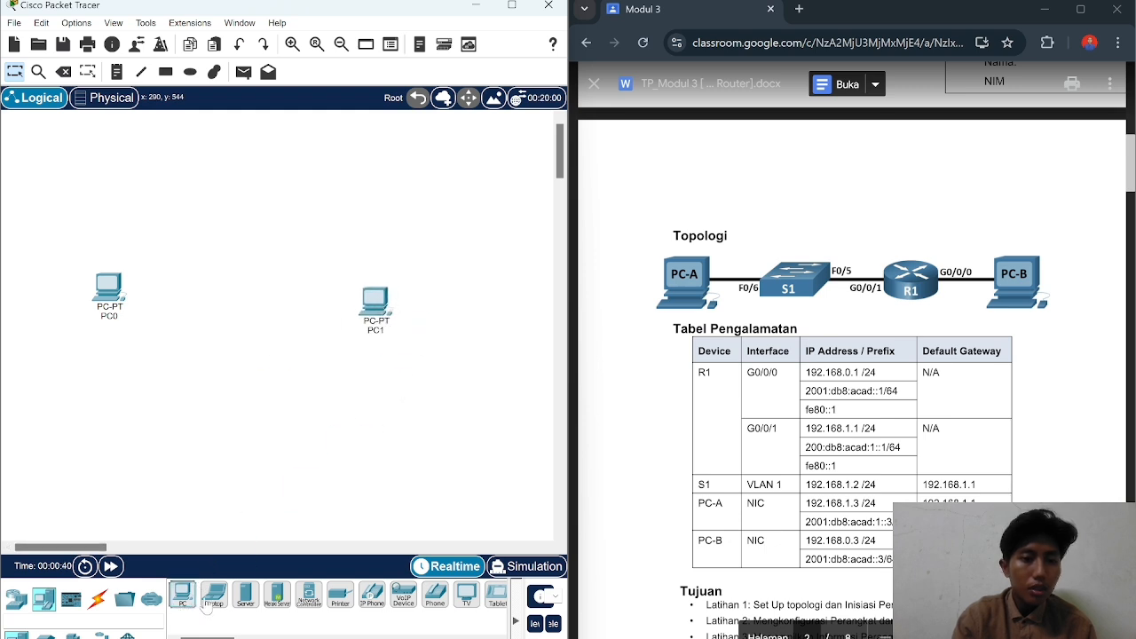
Step: Add a 2960 switch between PC0 and PC1
click(18, 600)
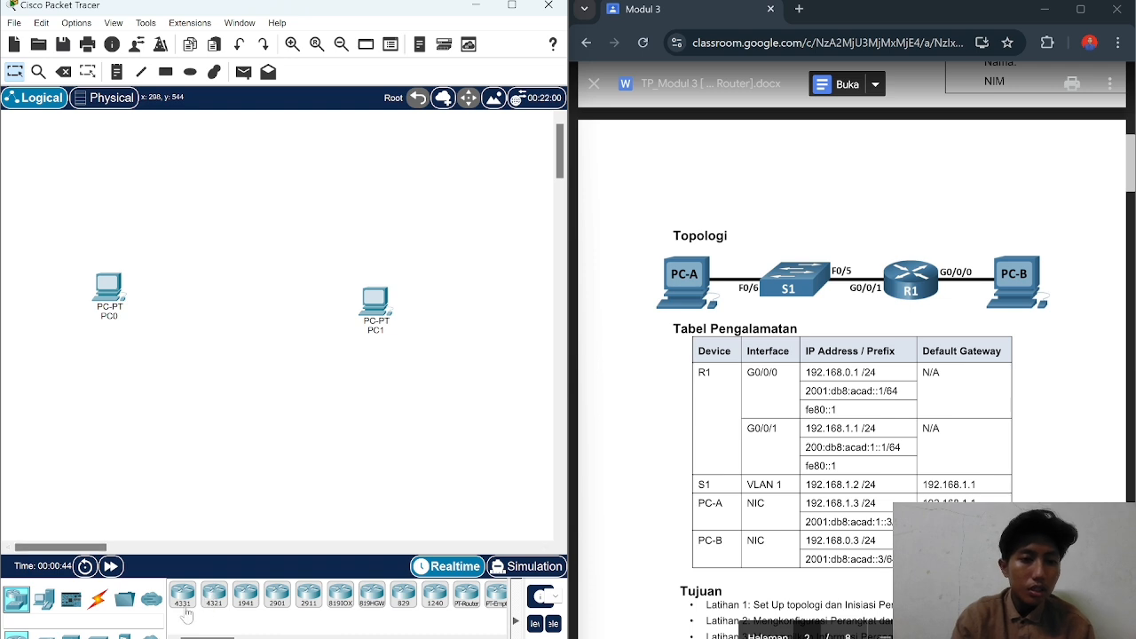
click(44, 635)
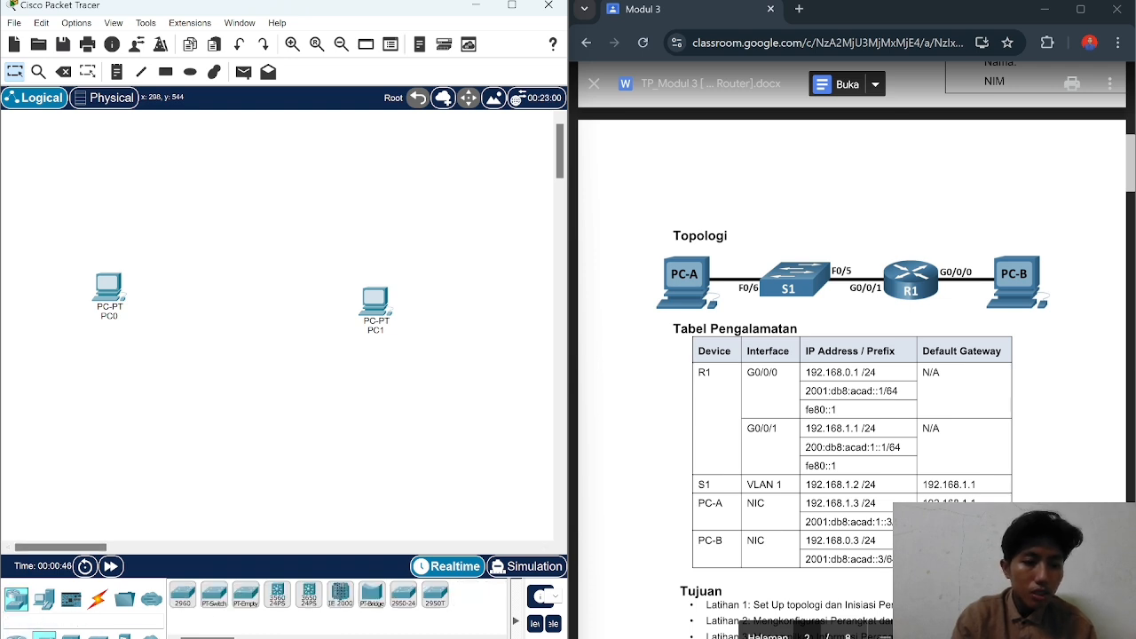
click(184, 595)
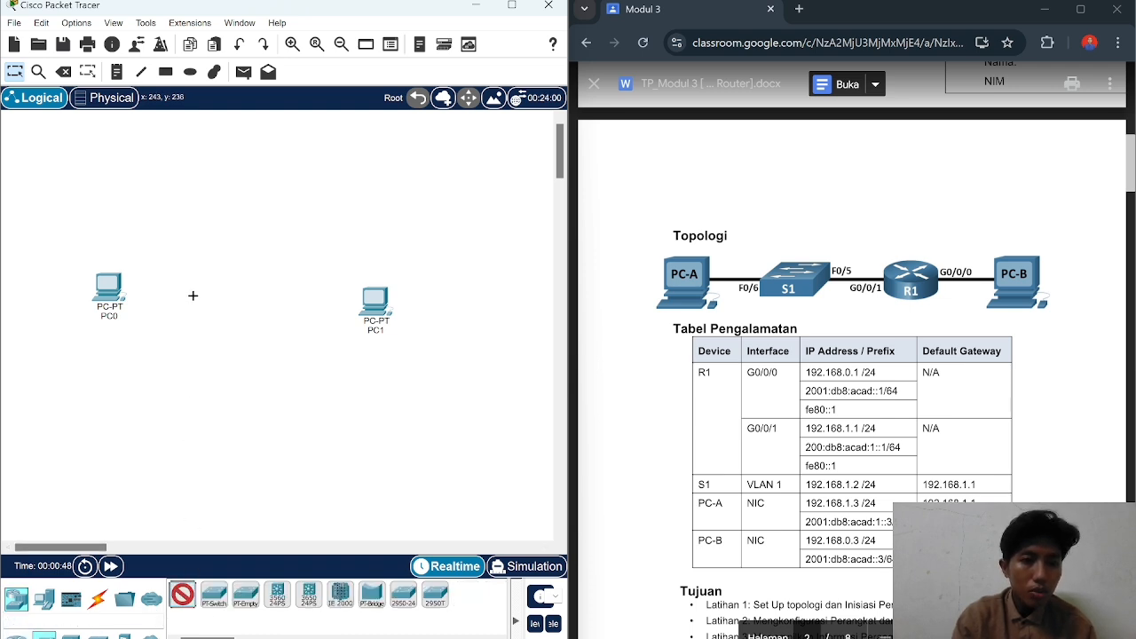
click(192, 296)
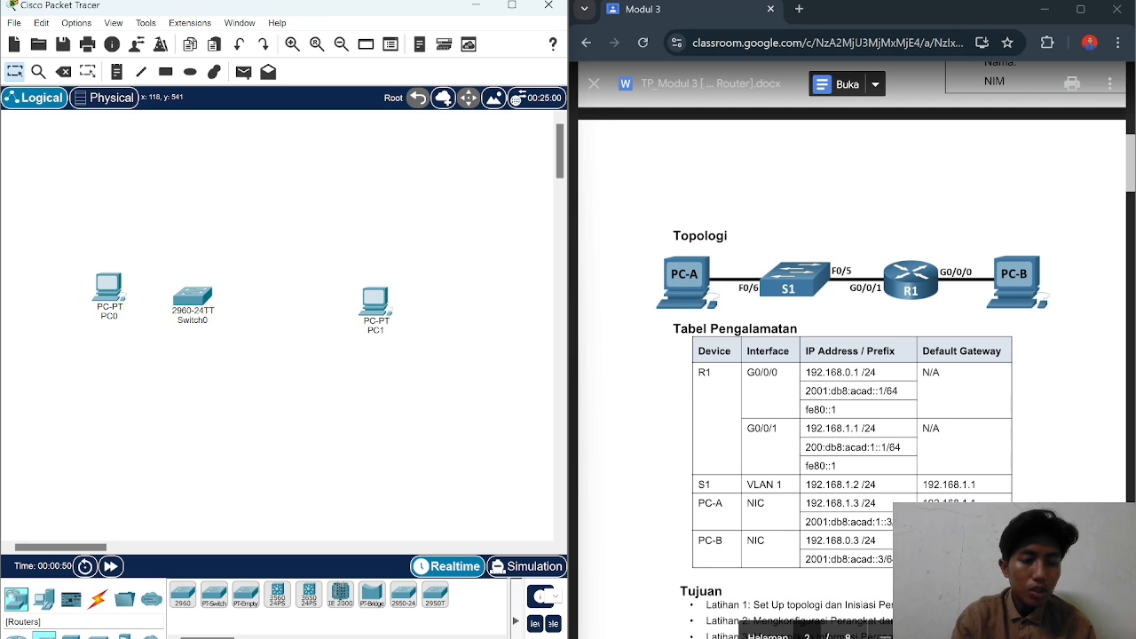
Step: Add a 4321 router between the switch and PC1, and select the copper straight-through cable
click(16, 636)
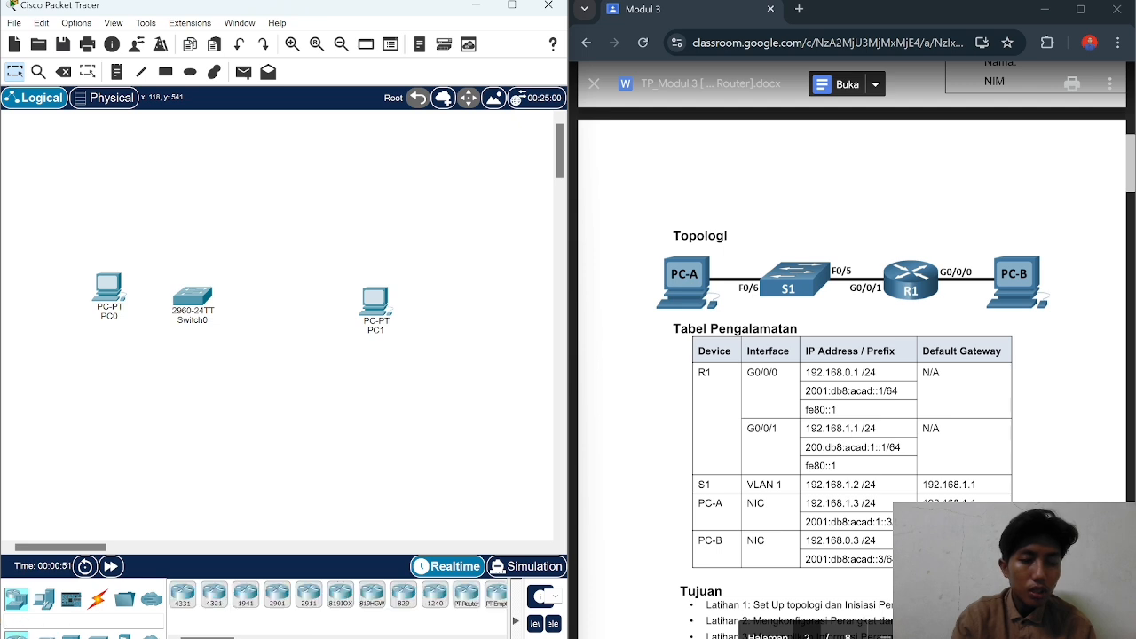
click(214, 597)
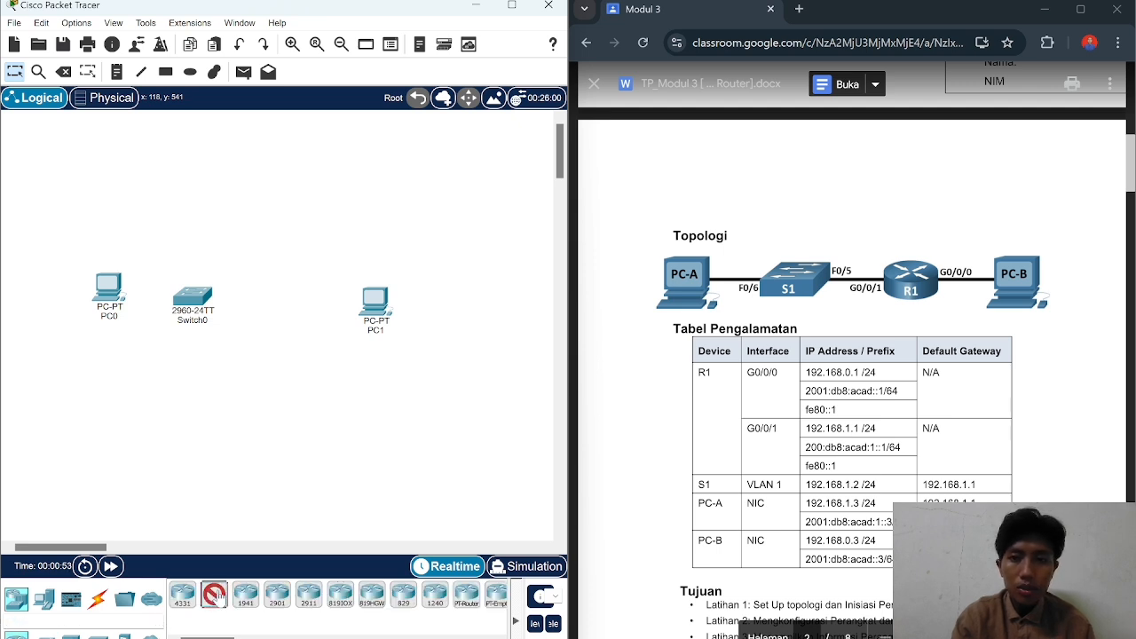
click(289, 311)
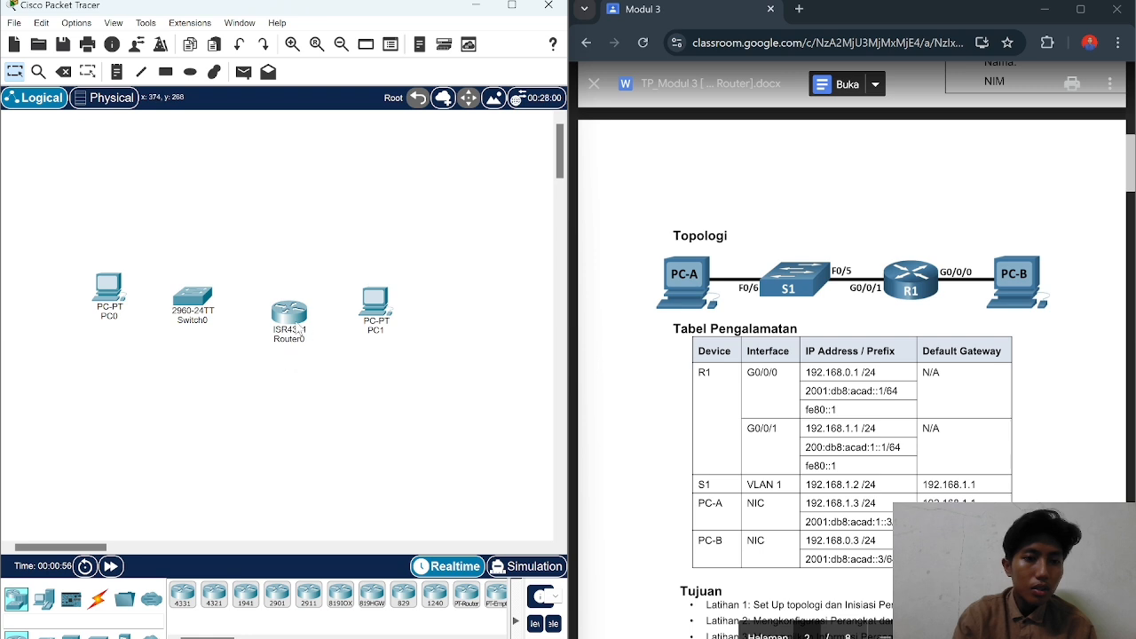
drag(291, 316, 291, 303)
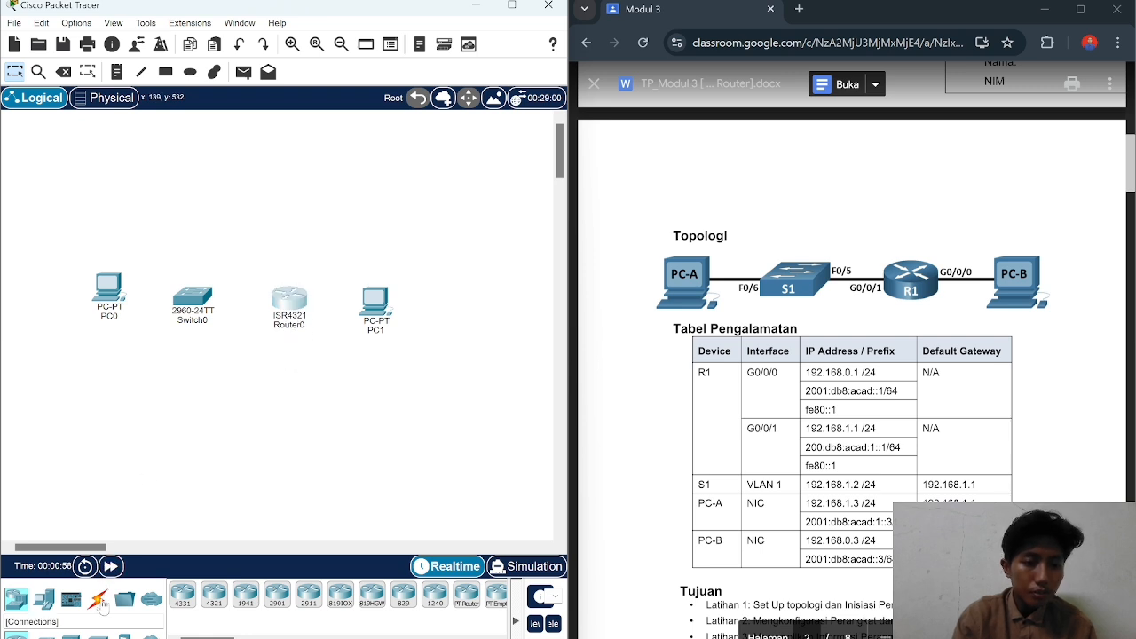
click(98, 601)
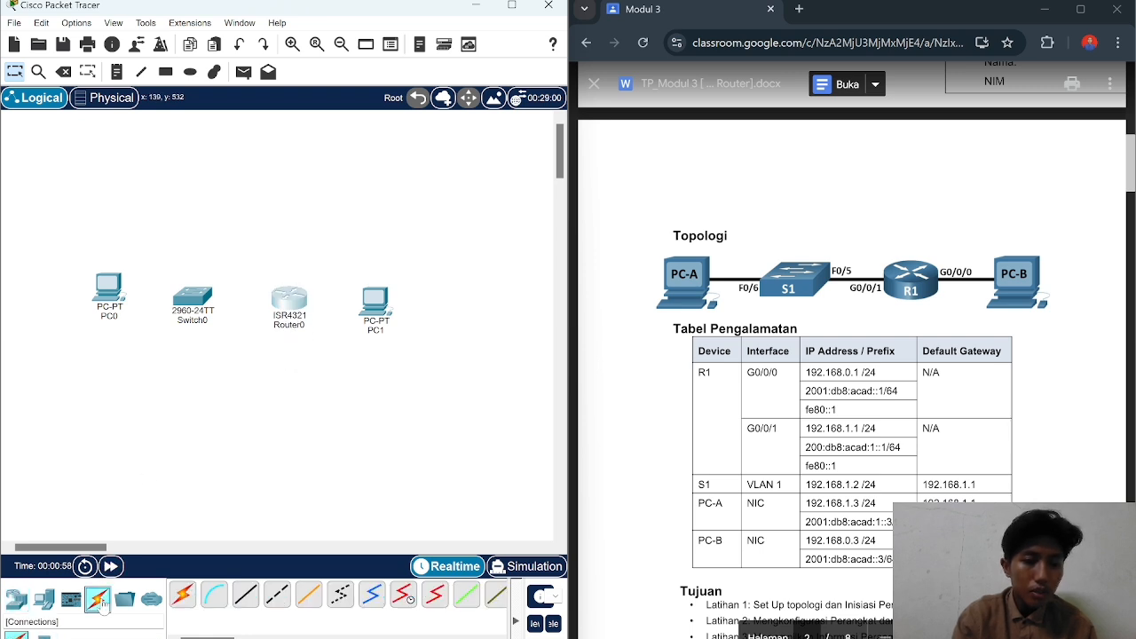
click(247, 601)
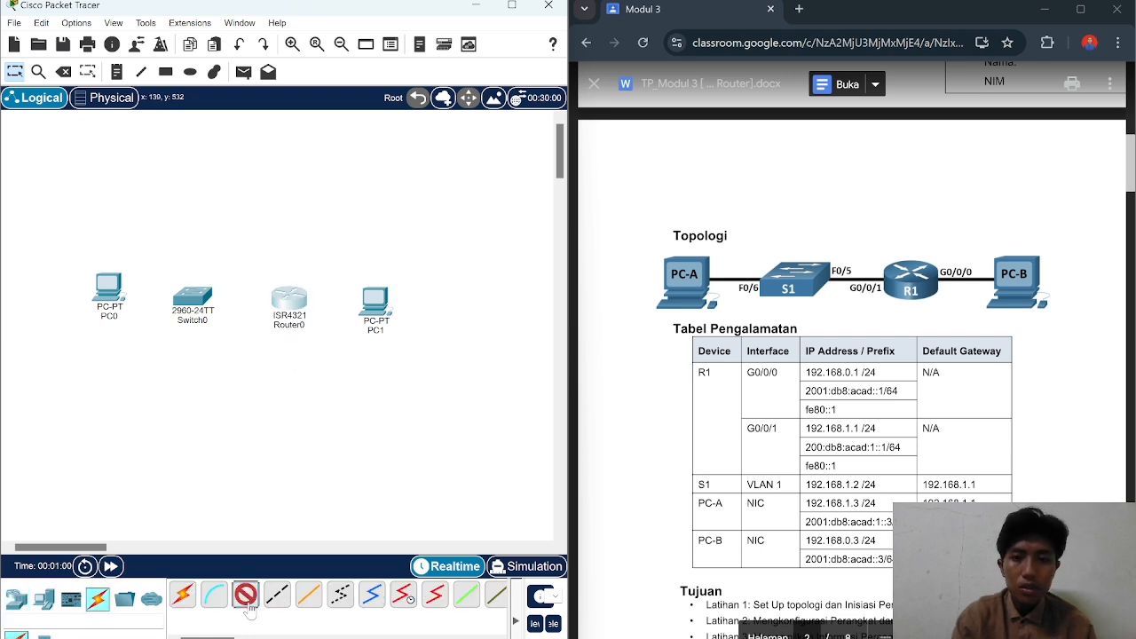
Step: Cable PC0's FastEthernet0 to switch port FastEthernet0/6
click(110, 288)
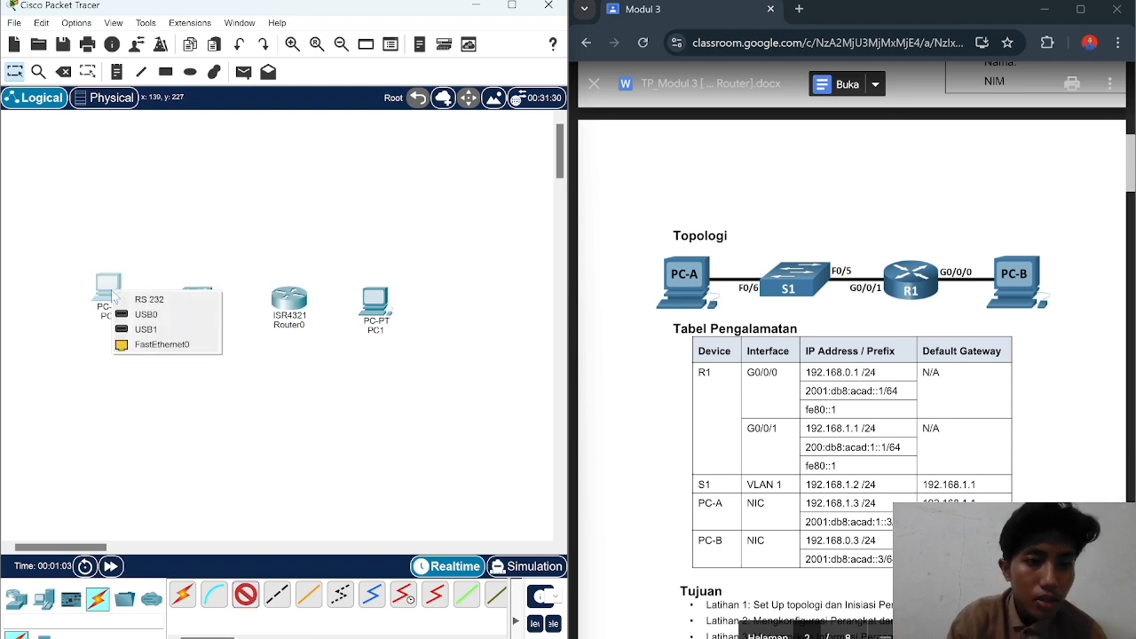
click(151, 346)
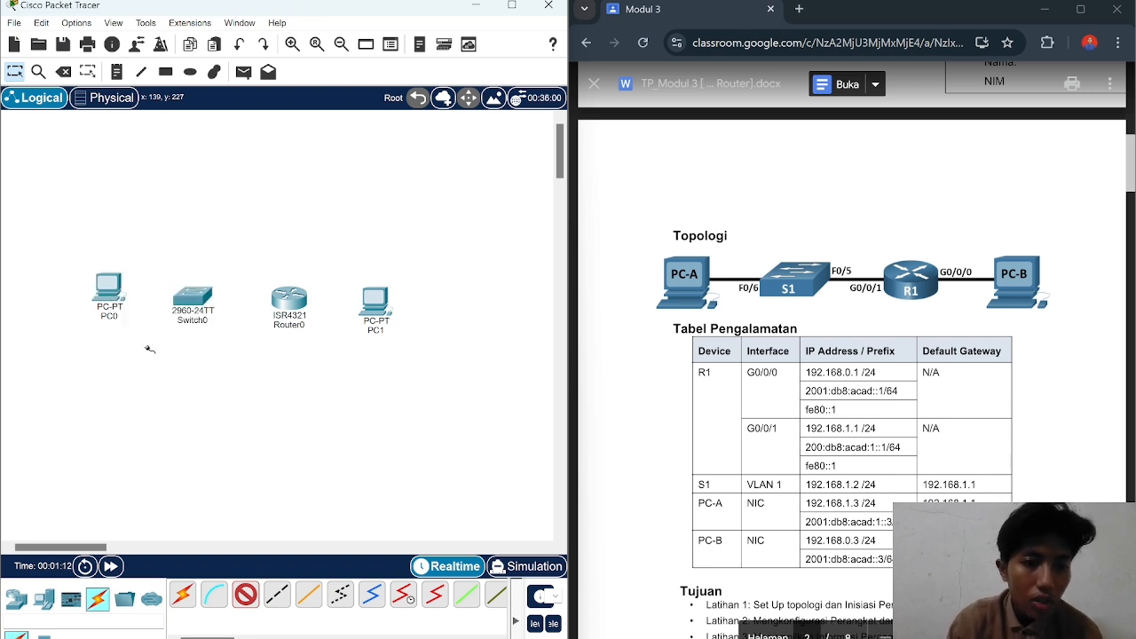
click(205, 296)
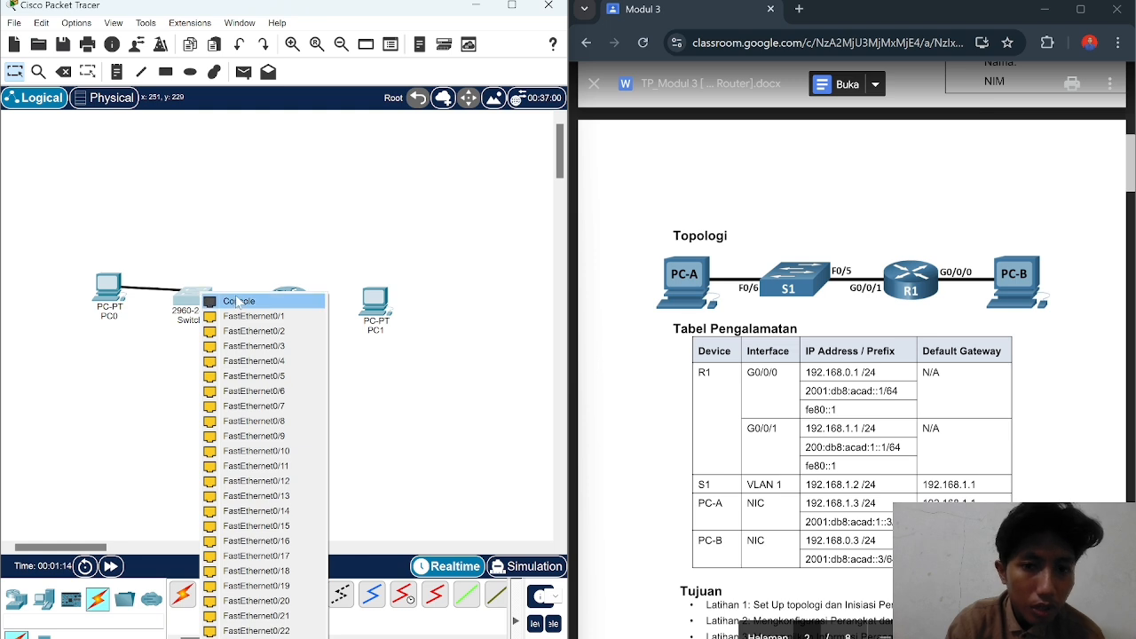
click(271, 392)
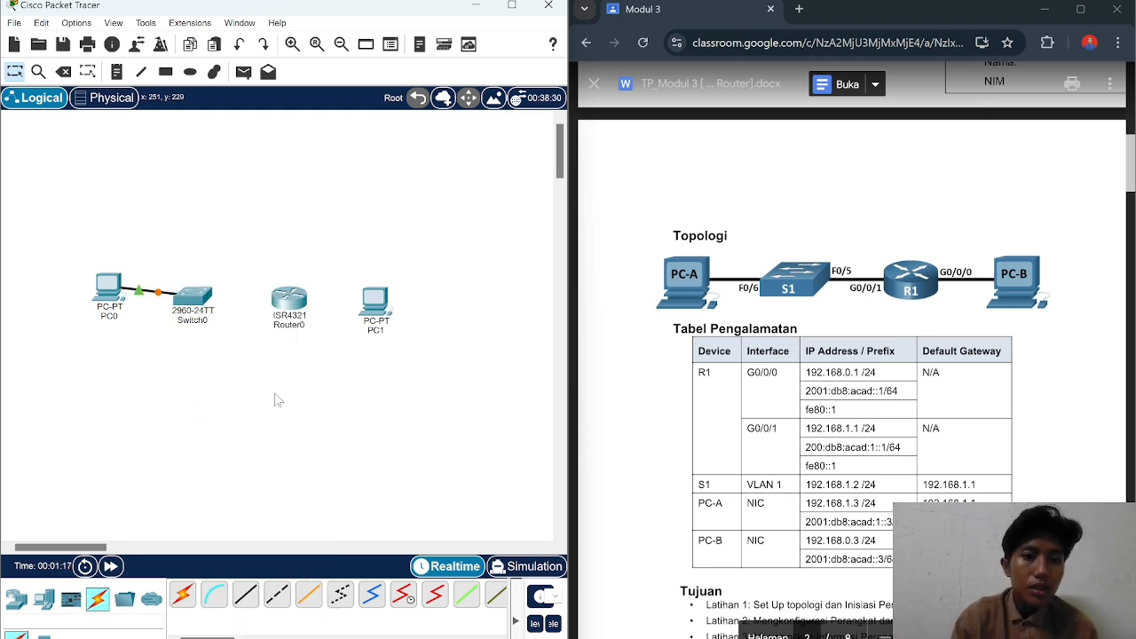
Step: Cable switch port FastEthernet0/5 to Router0's GigabitEthernet0/0/1
click(246, 594)
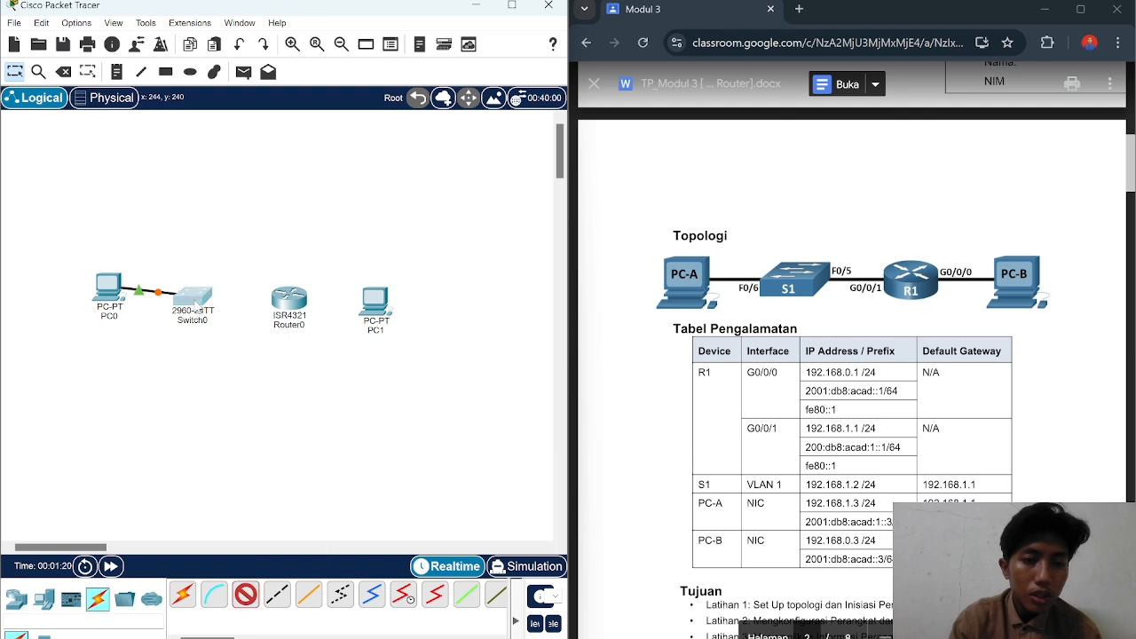
click(197, 302)
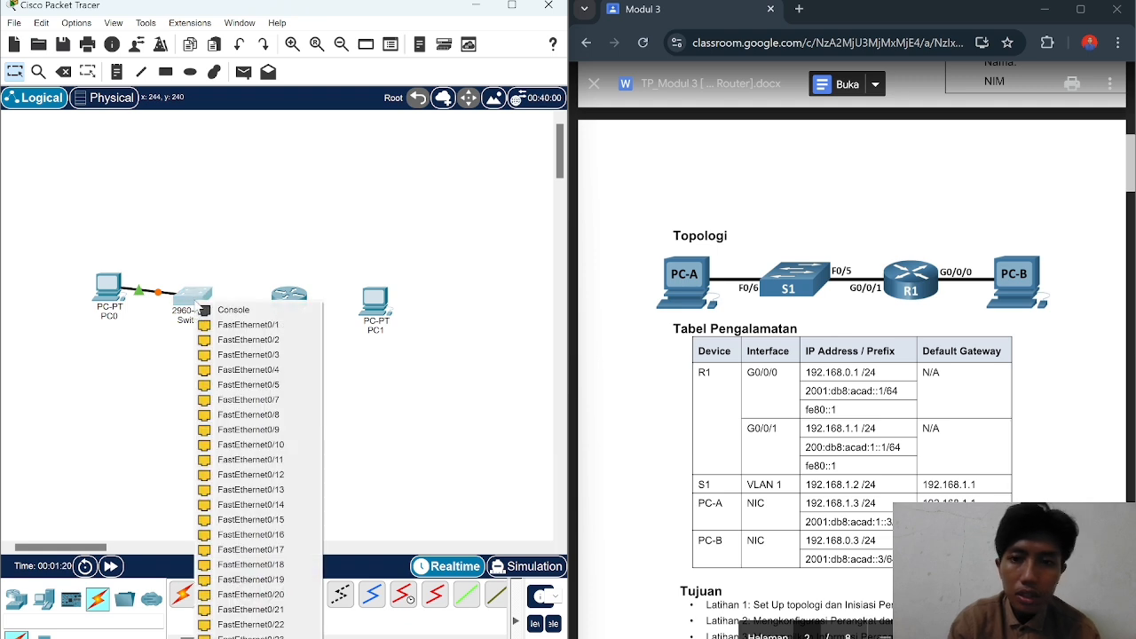
click(251, 385)
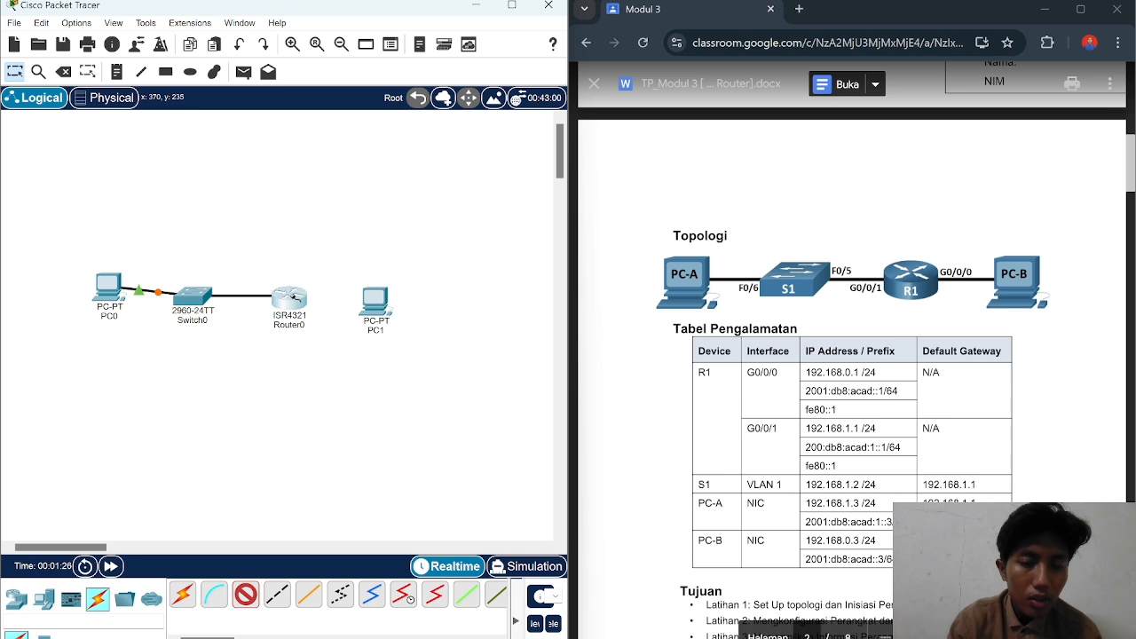
click(293, 300)
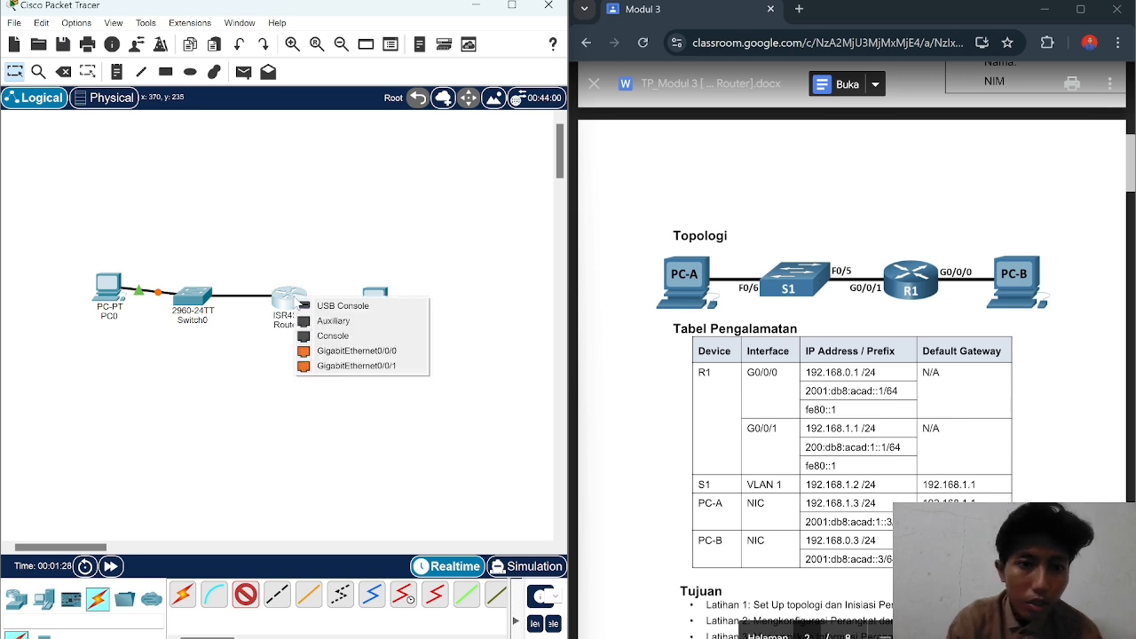
click(336, 365)
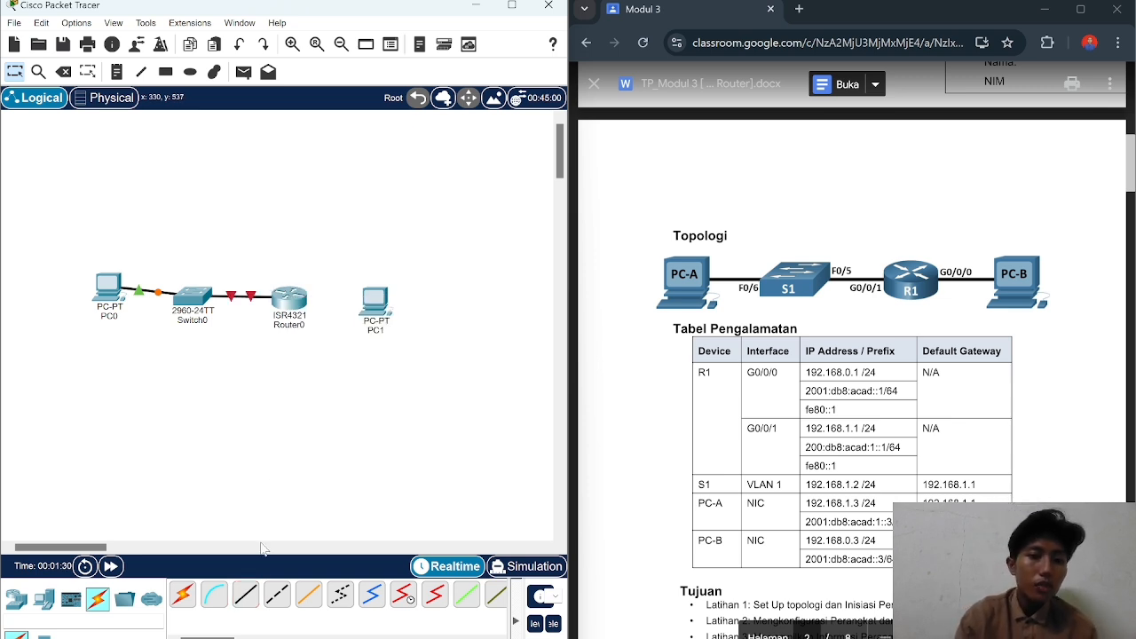
Step: Cable Router0's GigabitEthernet0/0/0 to PC1's FastEthernet0
click(246, 594)
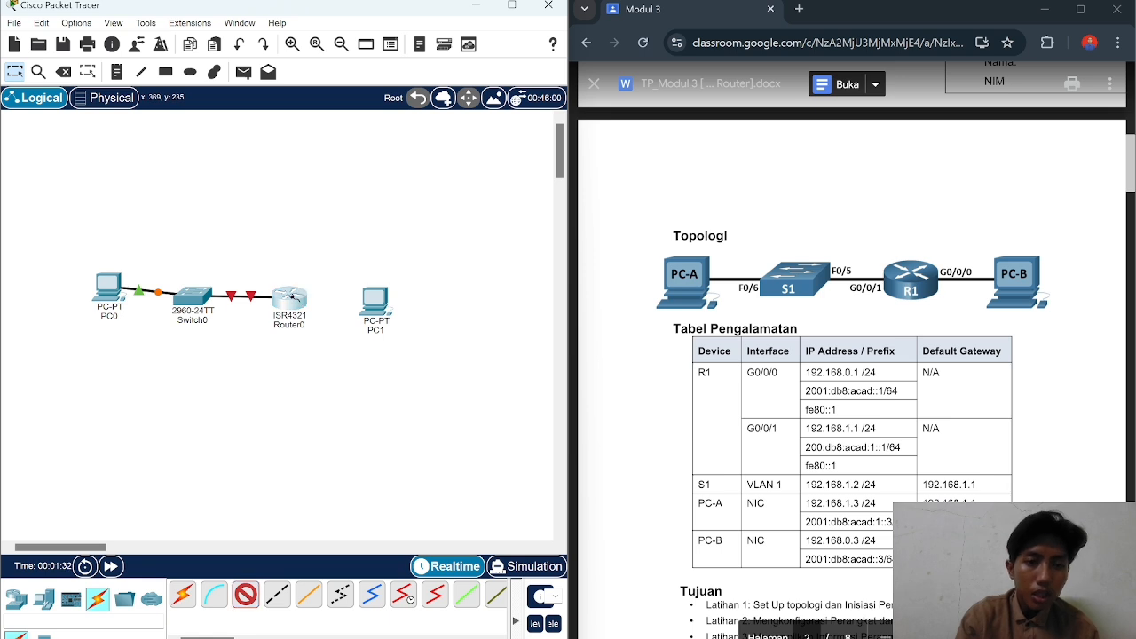
click(295, 300)
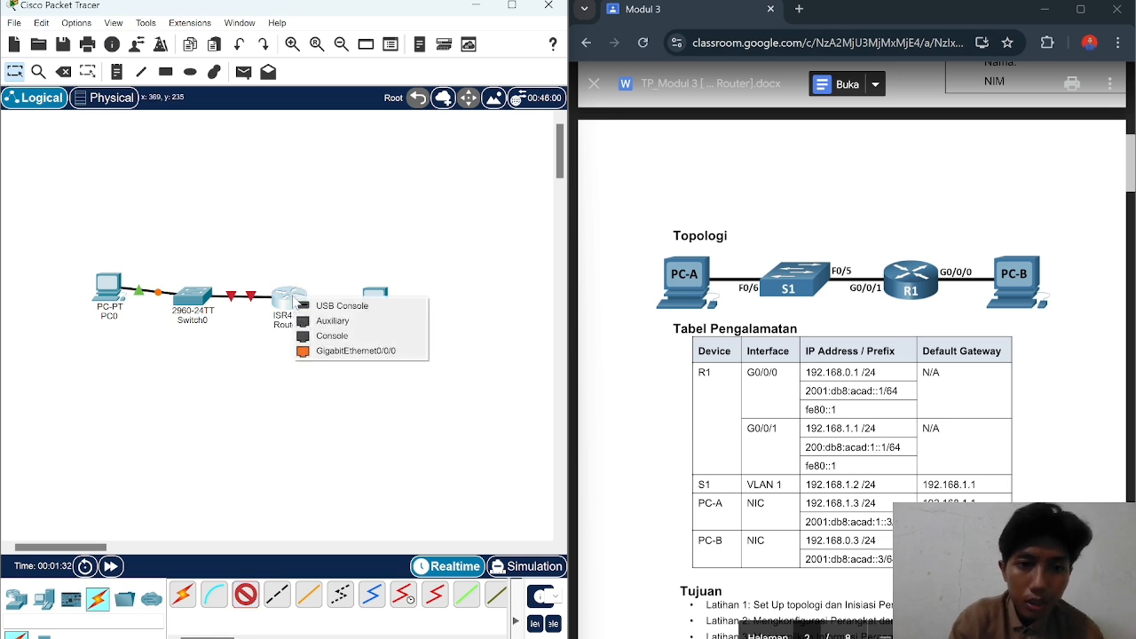
click(350, 352)
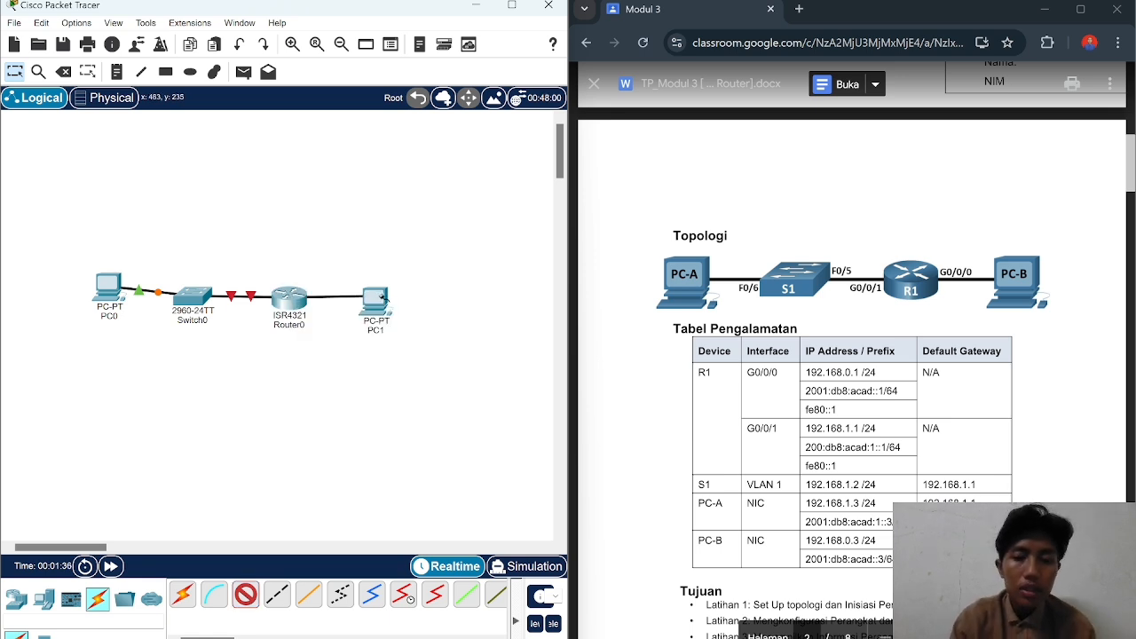
click(383, 300)
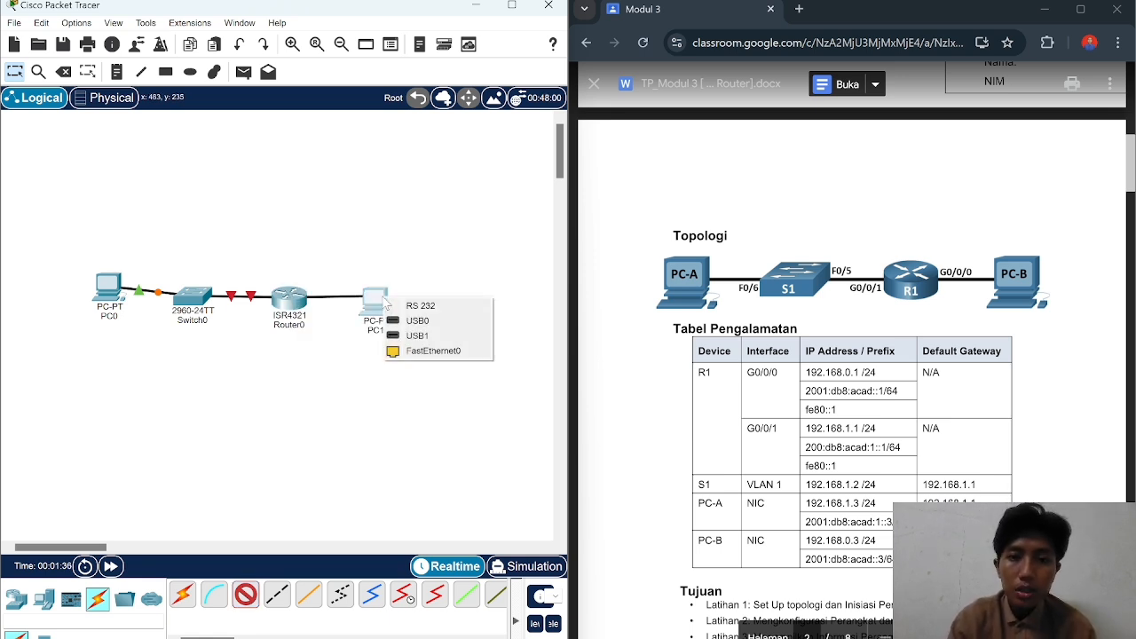
click(443, 355)
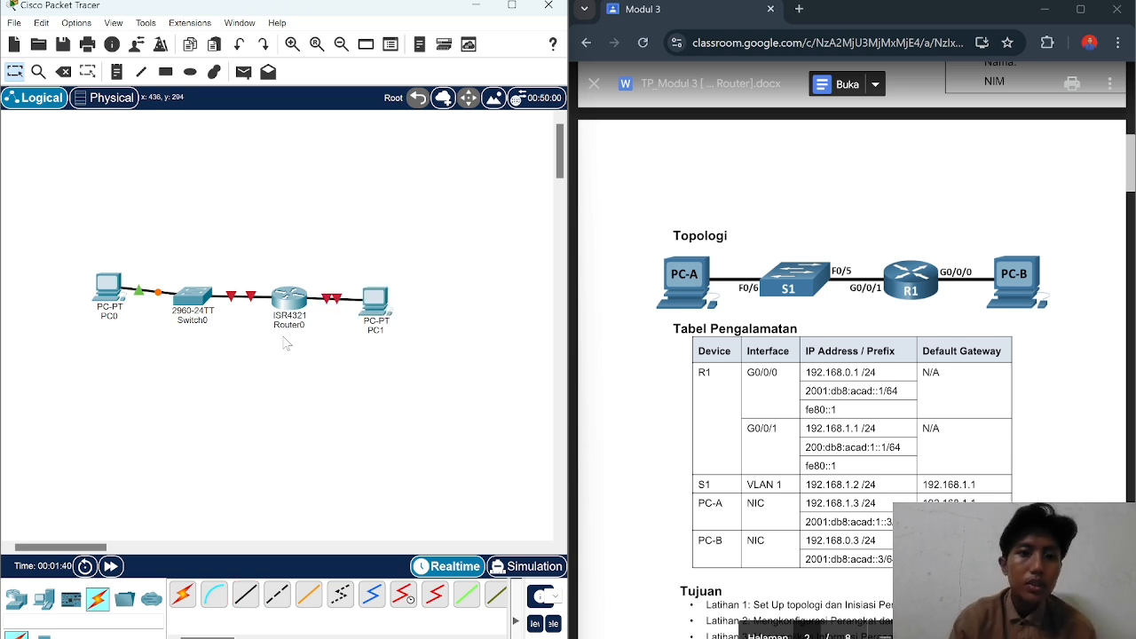
click(108, 317)
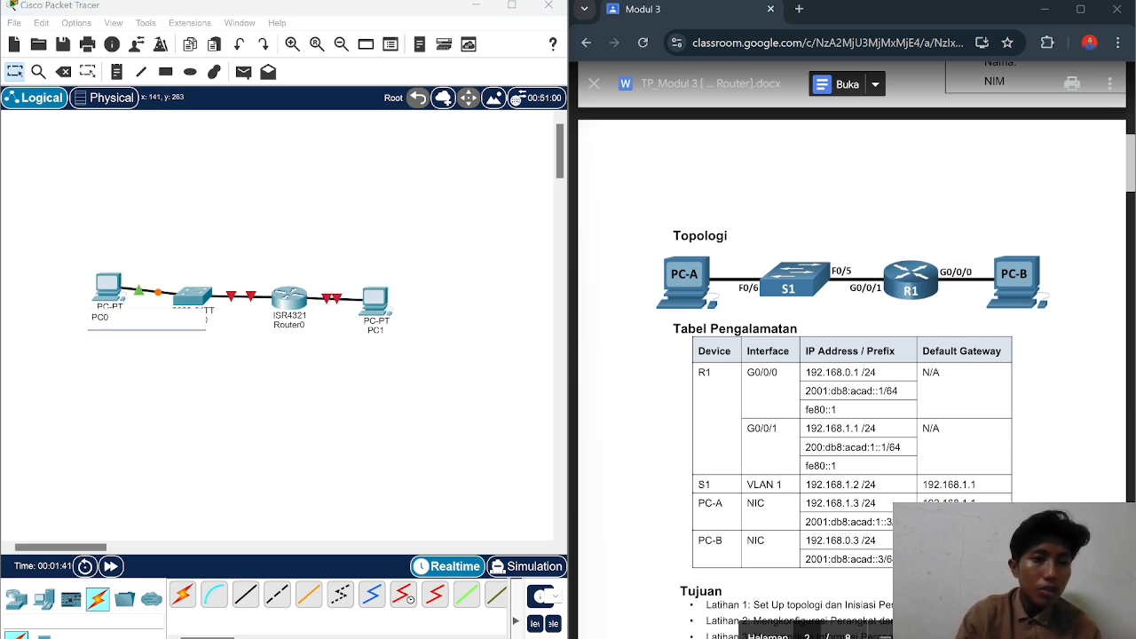
Step: Rename PC0 to PC-A and Switch0 to S1
text(PC-A)
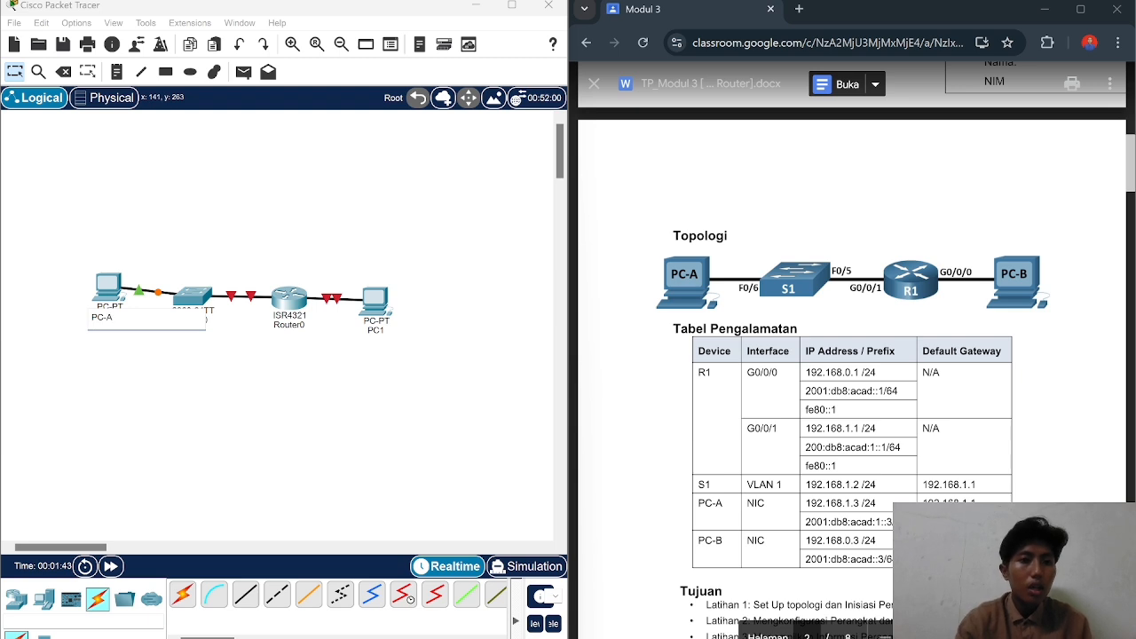
key(Return)
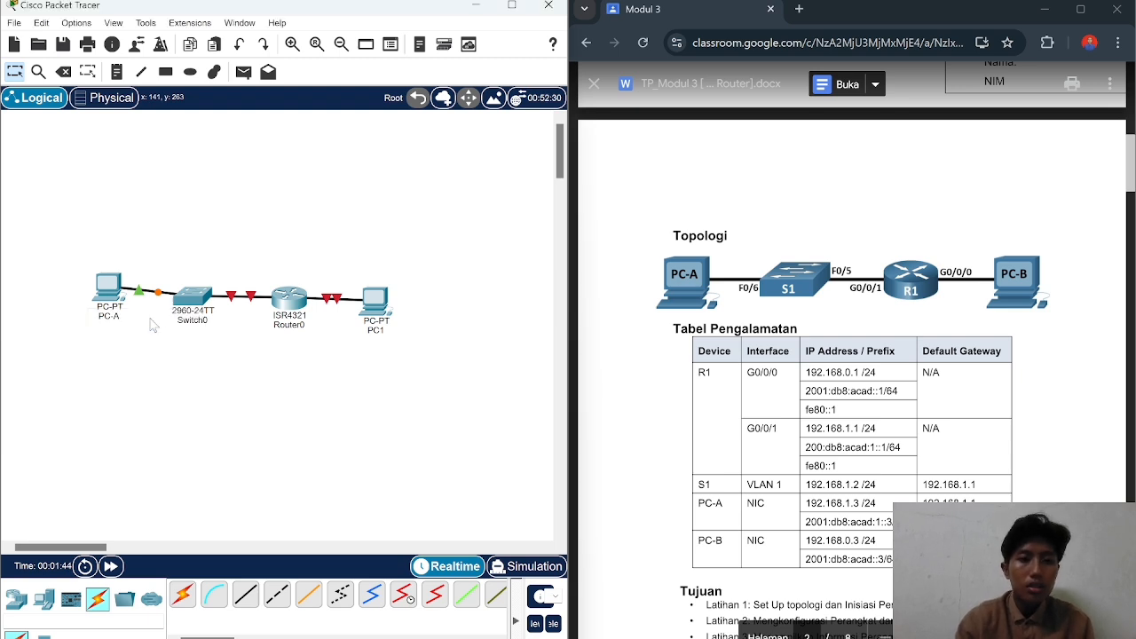
click(206, 321)
key(ctrl+a)
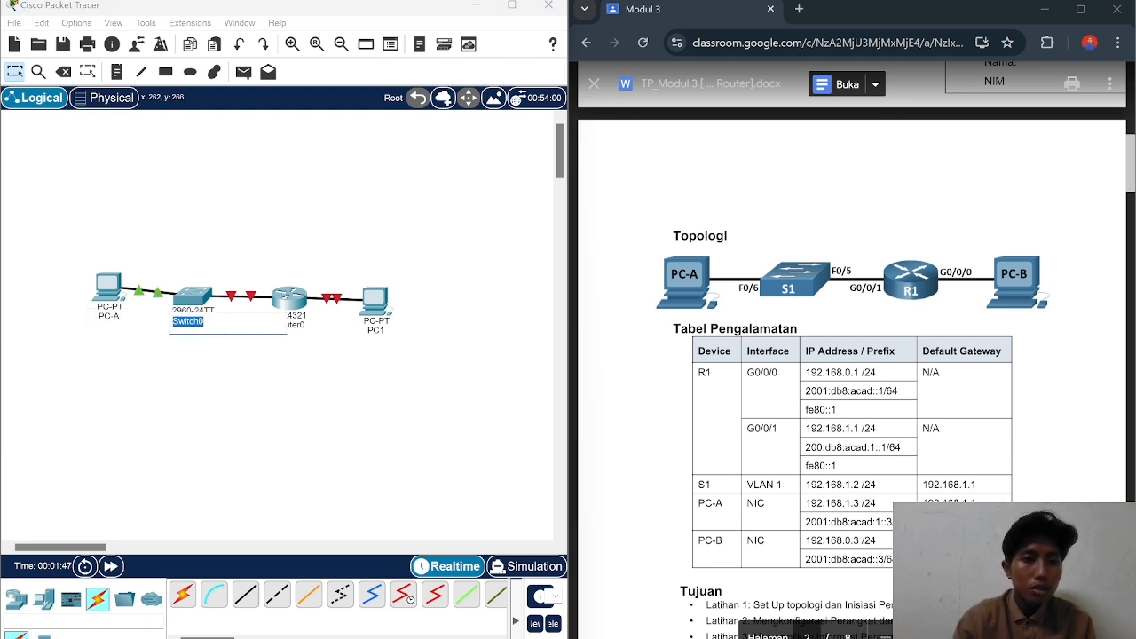
text(S1)
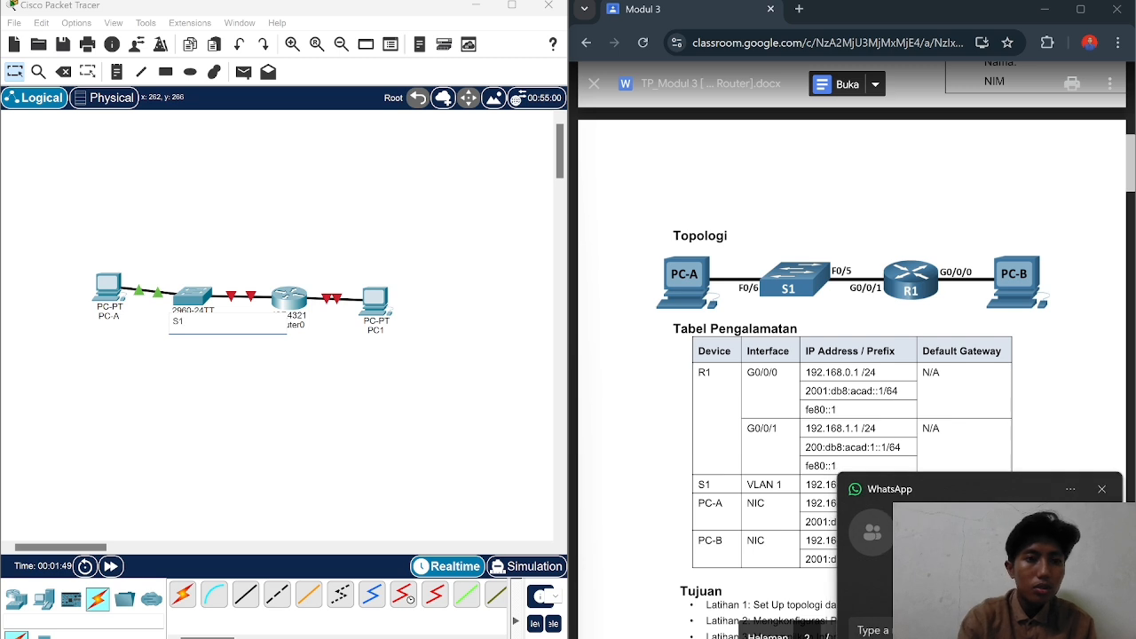
key(Return)
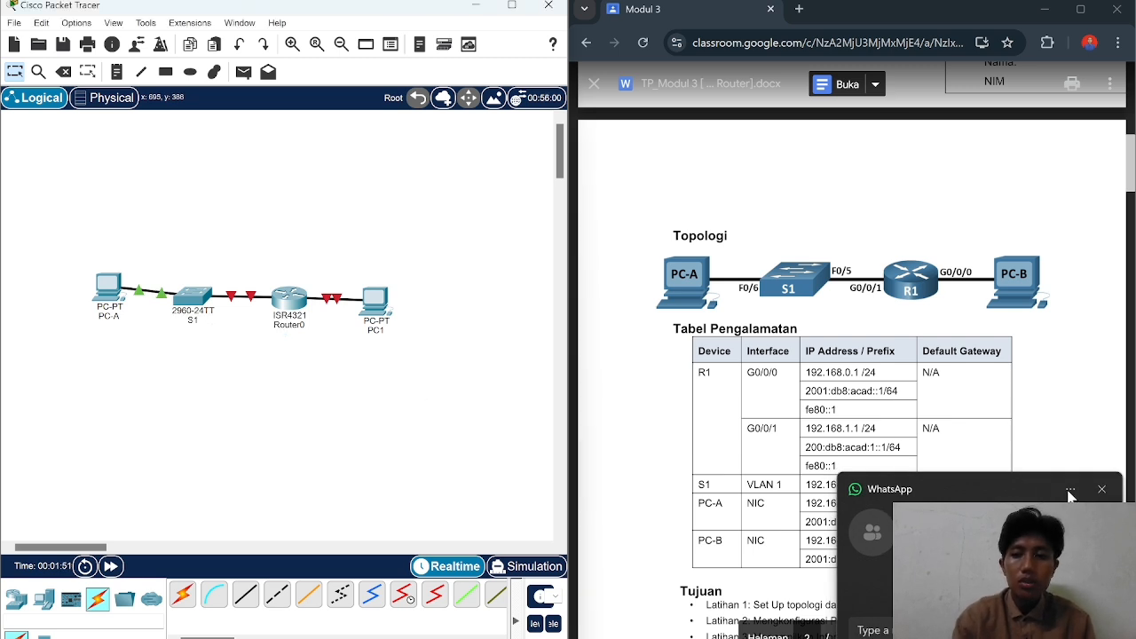
click(1102, 491)
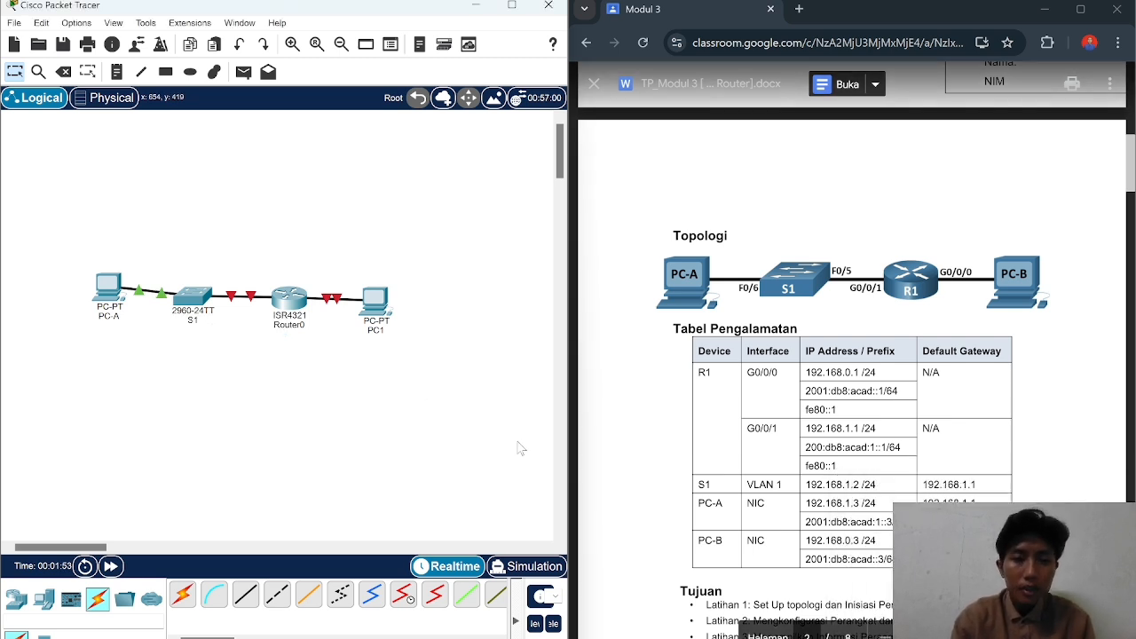
Step: Rename Router0 to R1 and PC1 to PC-B
click(293, 325)
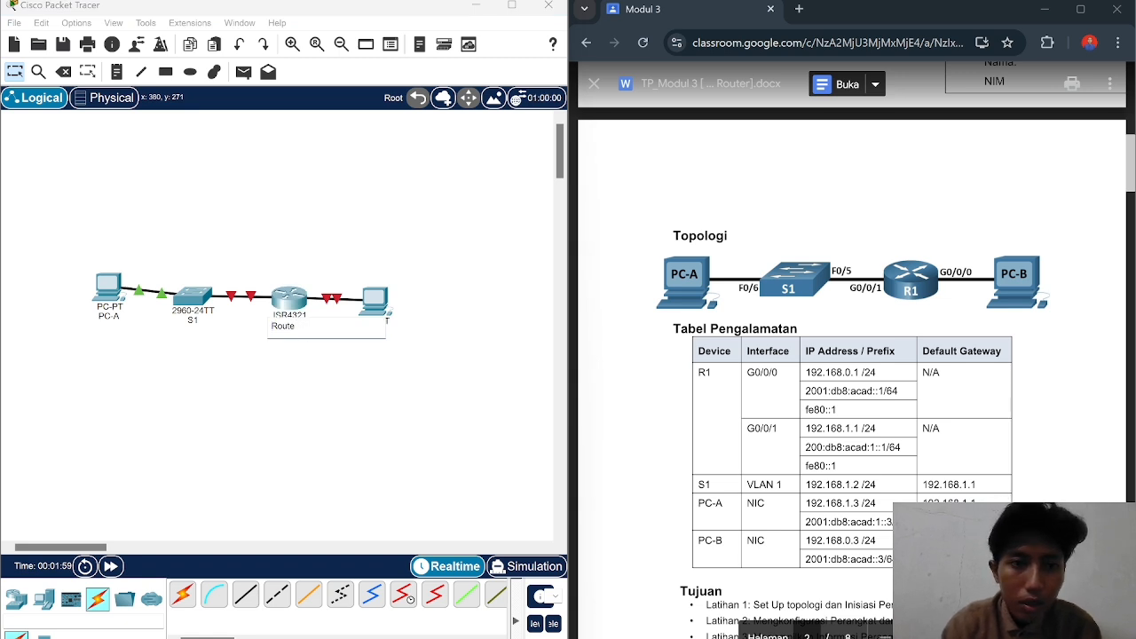
key(BackSpace)
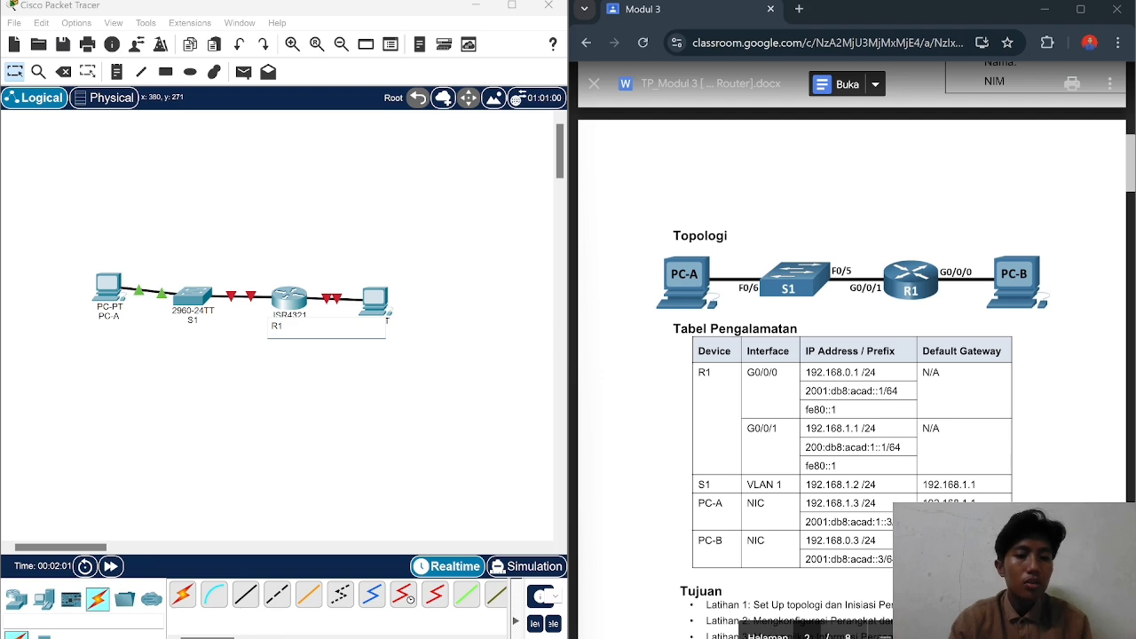
text(1)
key(Return)
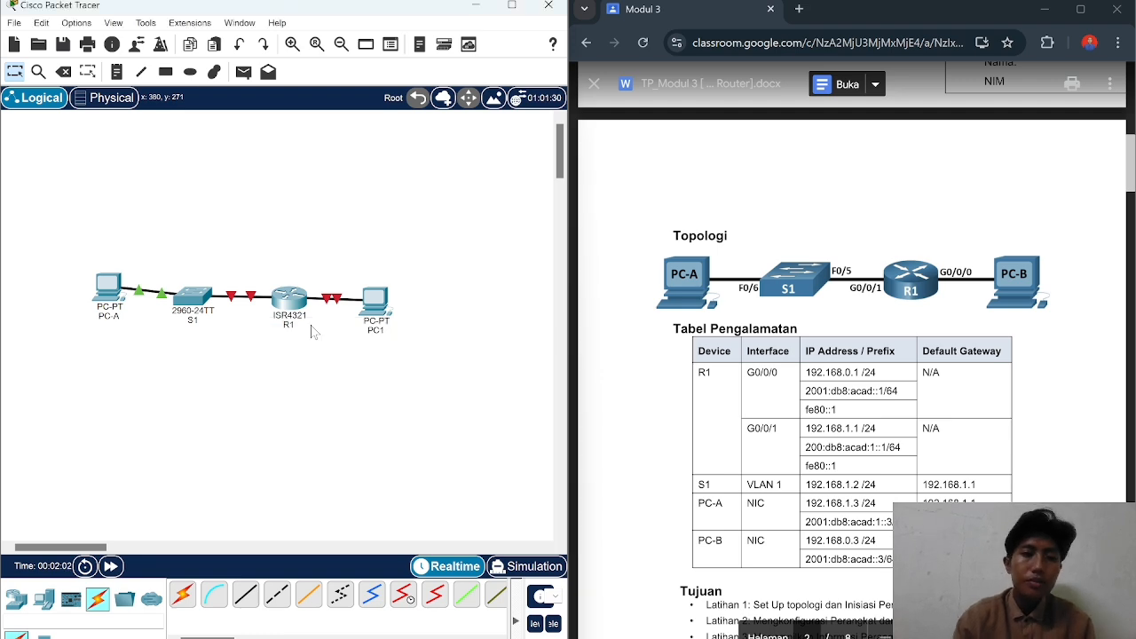
click(386, 334)
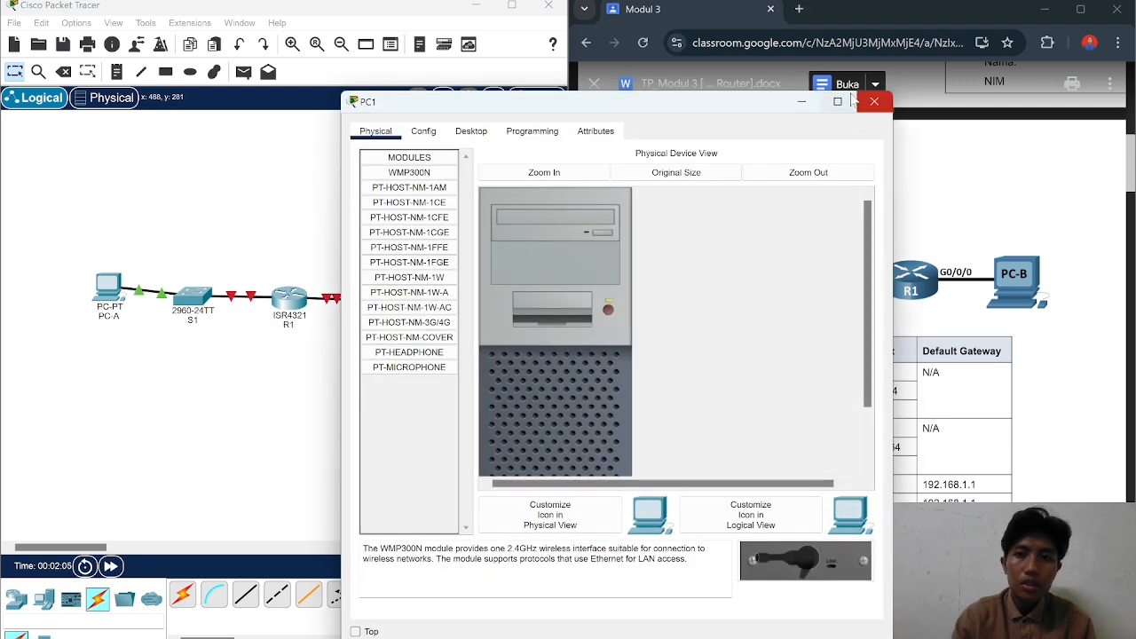
click(875, 105)
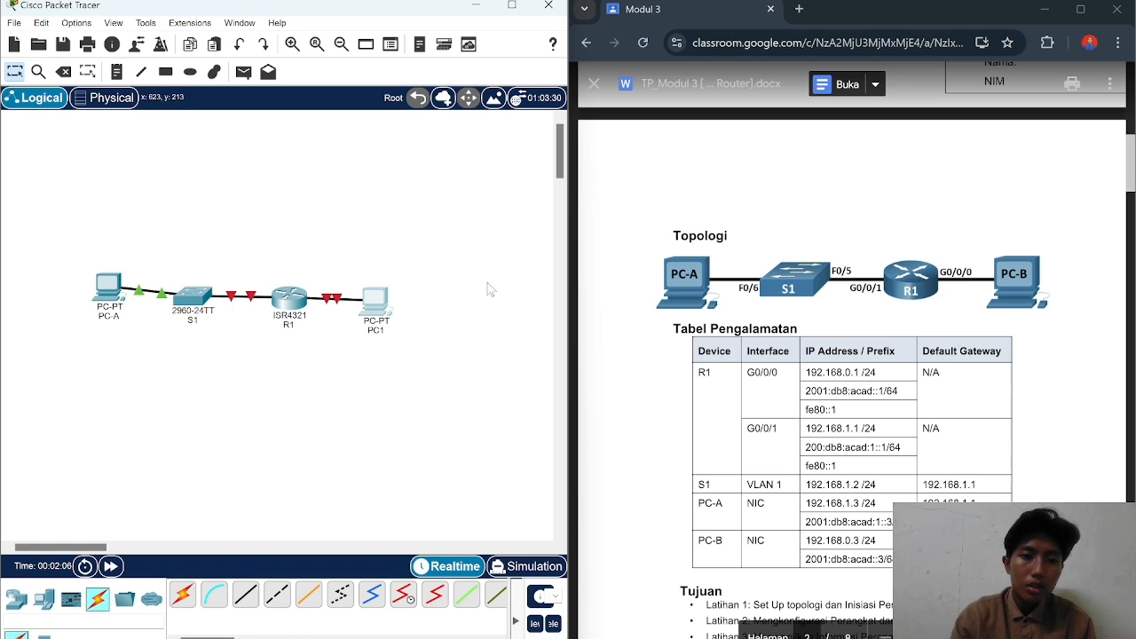
click(376, 332)
key(BackSpace)
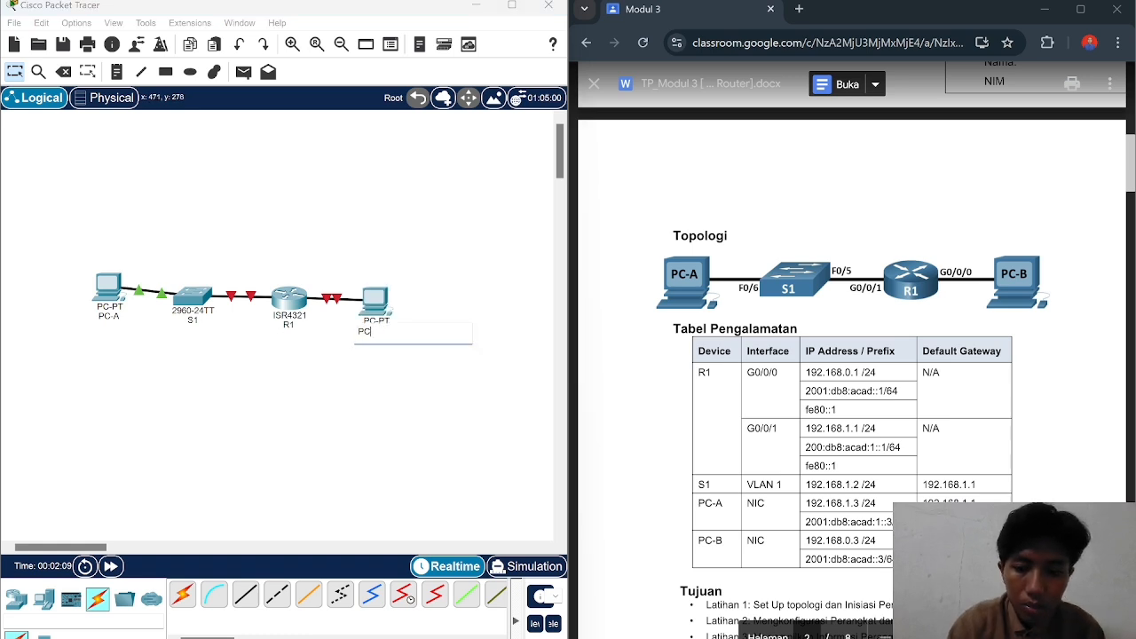
text(-B)
key(Return)
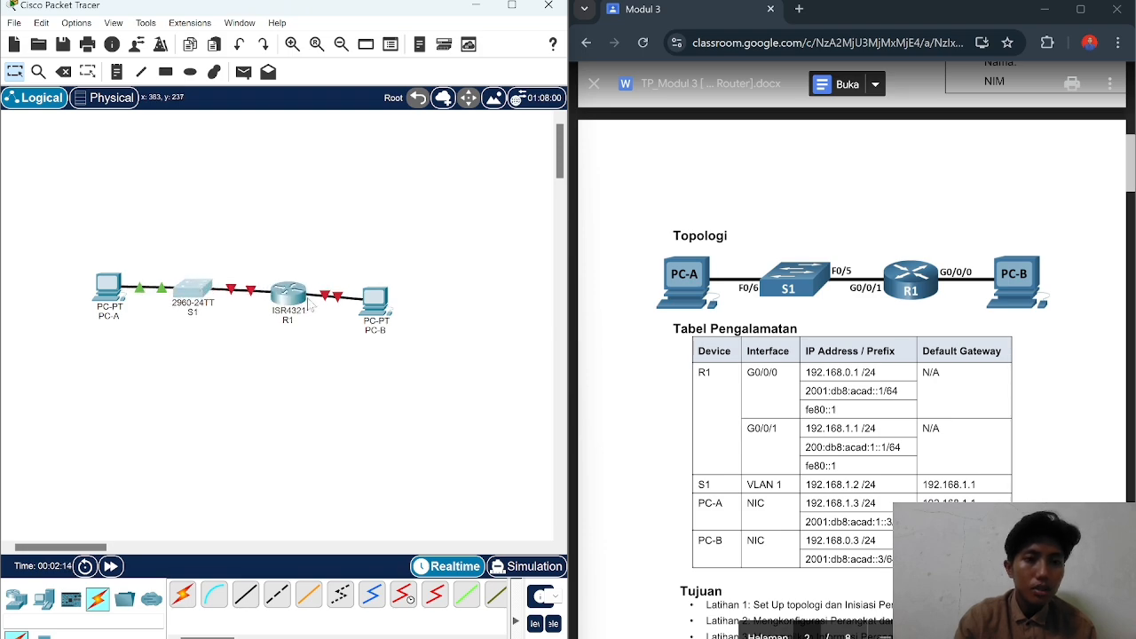
Step: Nudge PC-B up and right into line with PC-A, S1 and R1
drag(388, 308, 392, 298)
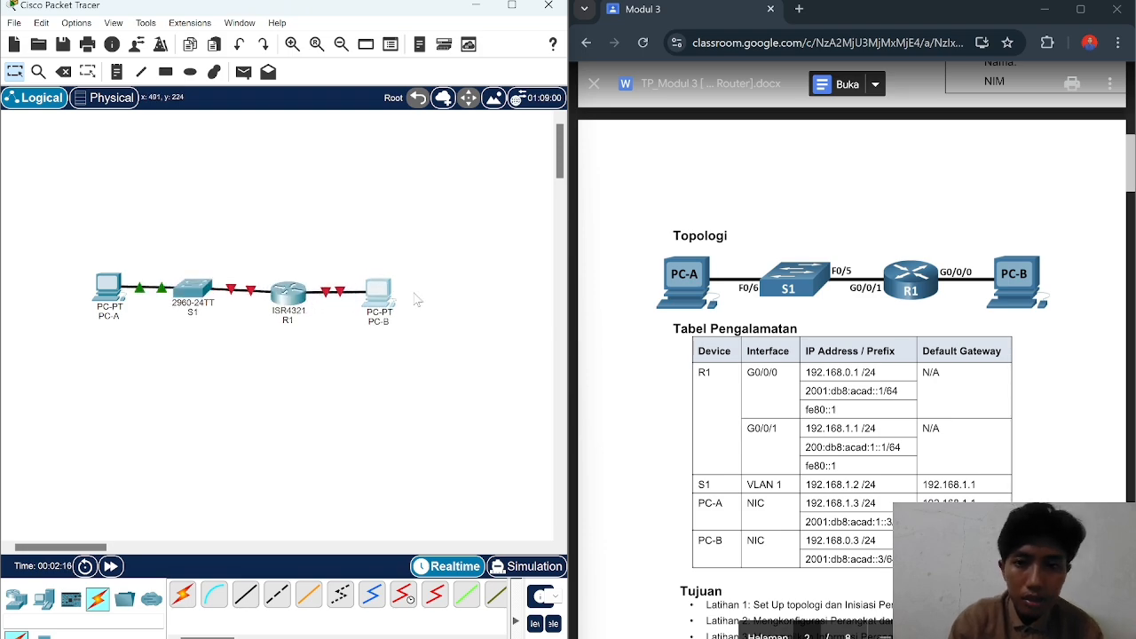
scroll(852, 355, down, 10)
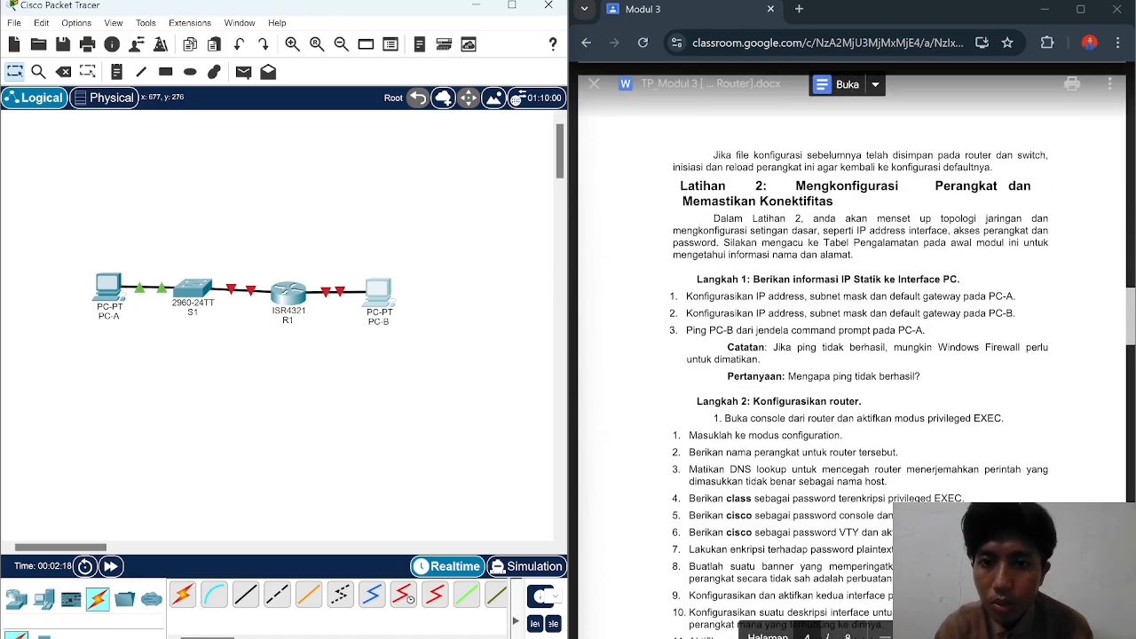
scroll(852, 355, up, 2)
scroll(853, 355, up, 2)
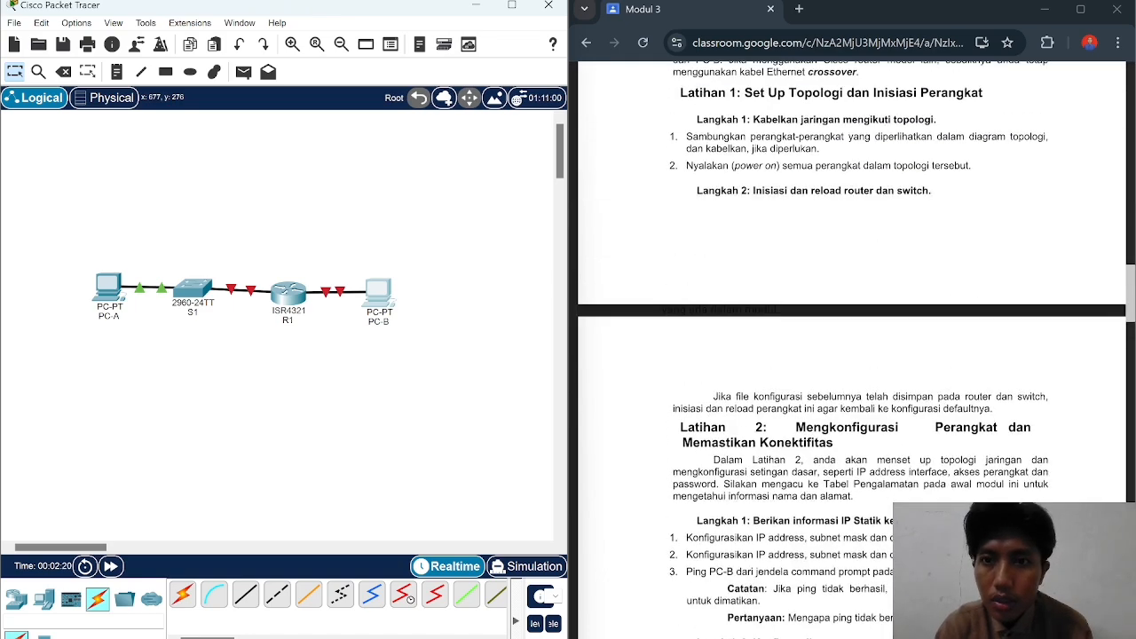
scroll(853, 355, down, 3)
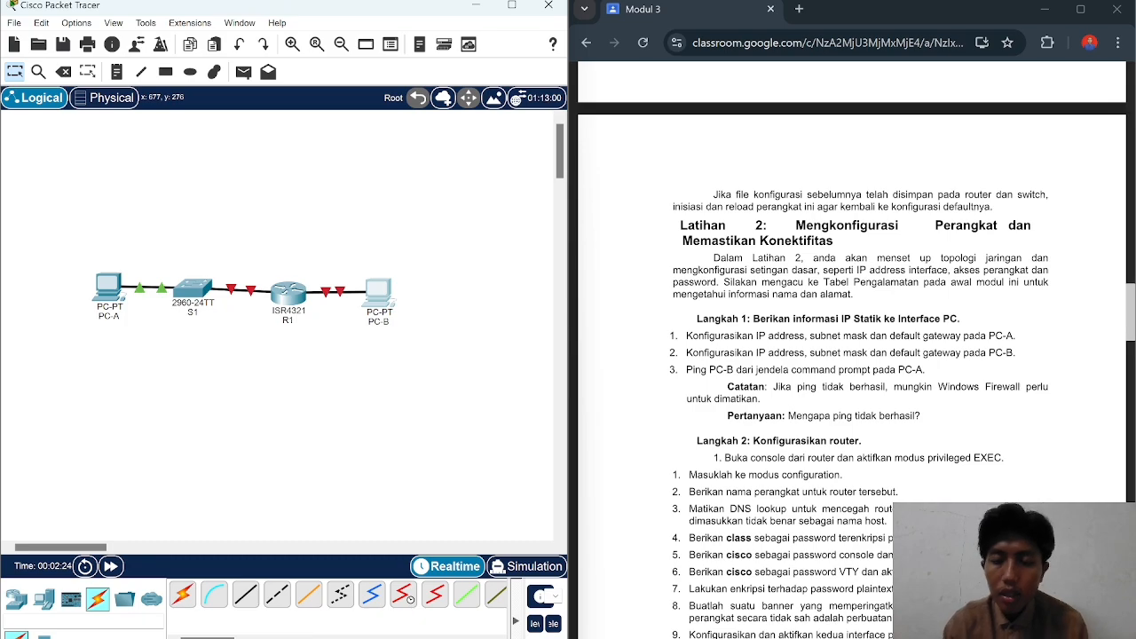
scroll(852, 355, up, 15)
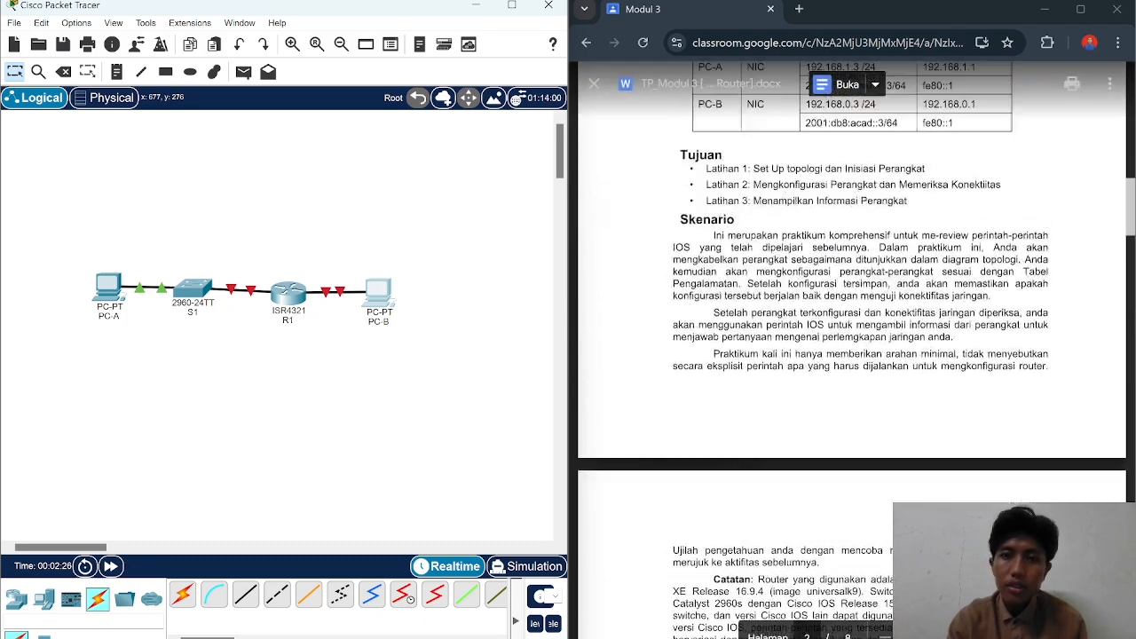
Step: Give PC-A IPv4 address 192.168.1.3 with the auto-filled mask 255.255.255.0
click(109, 288)
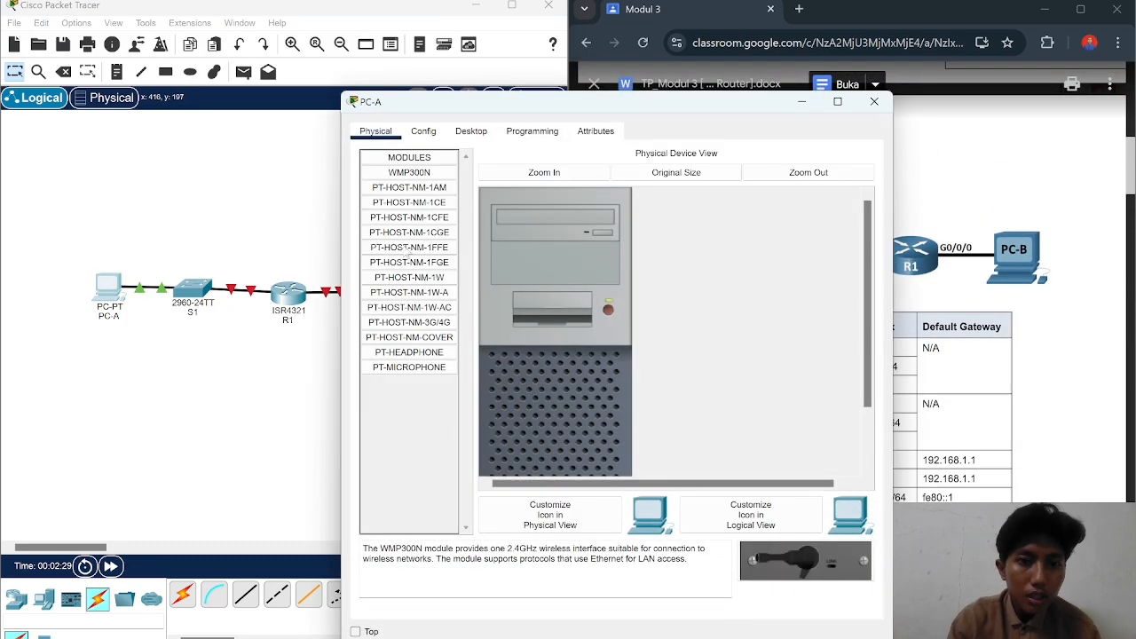
click(424, 130)
click(523, 133)
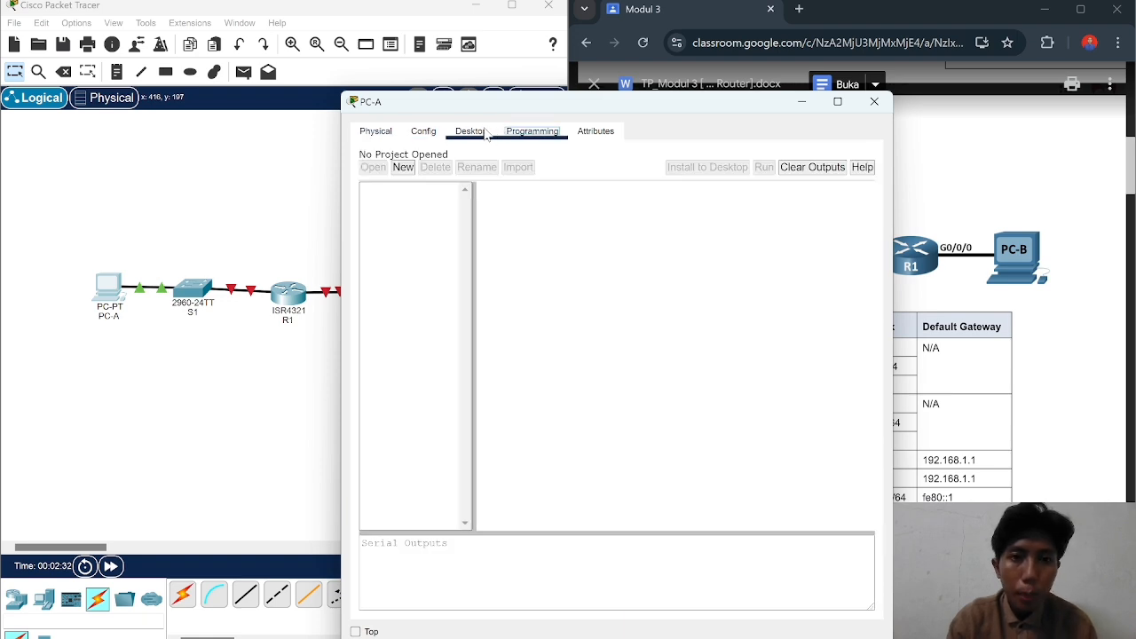
click(487, 133)
click(416, 192)
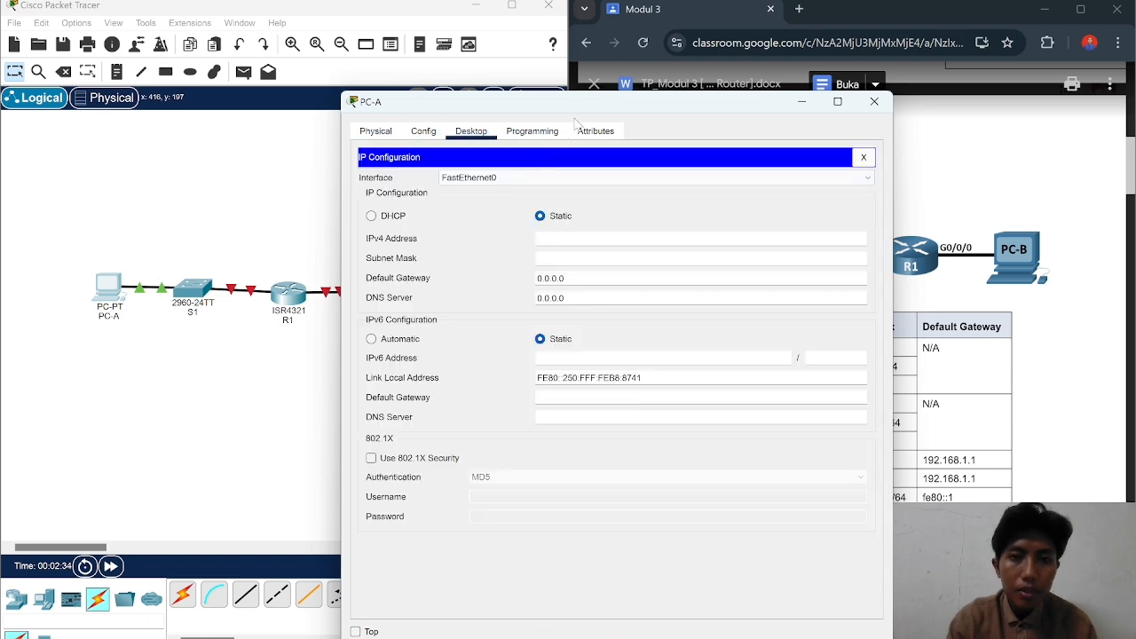
drag(582, 104, 299, 103)
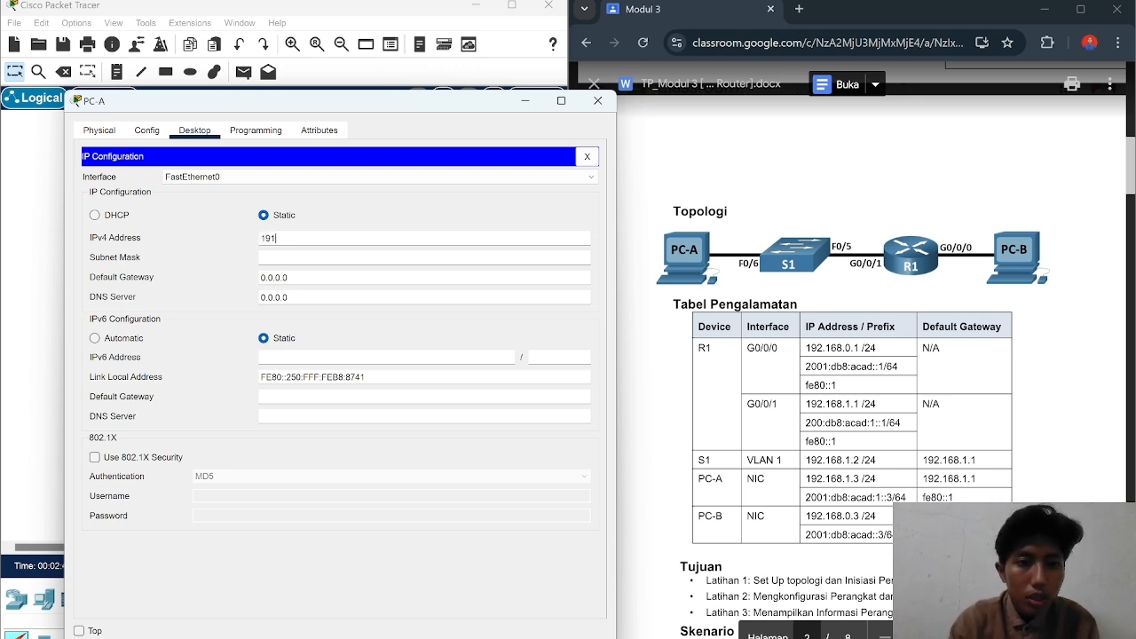
text(.168.1.3)
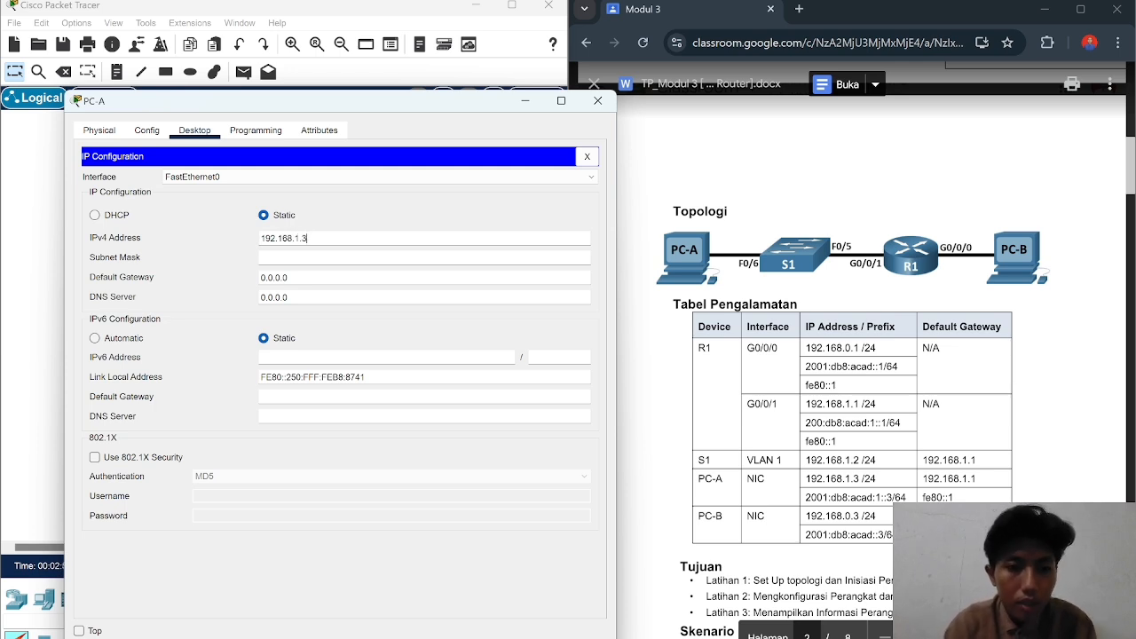
key(Return)
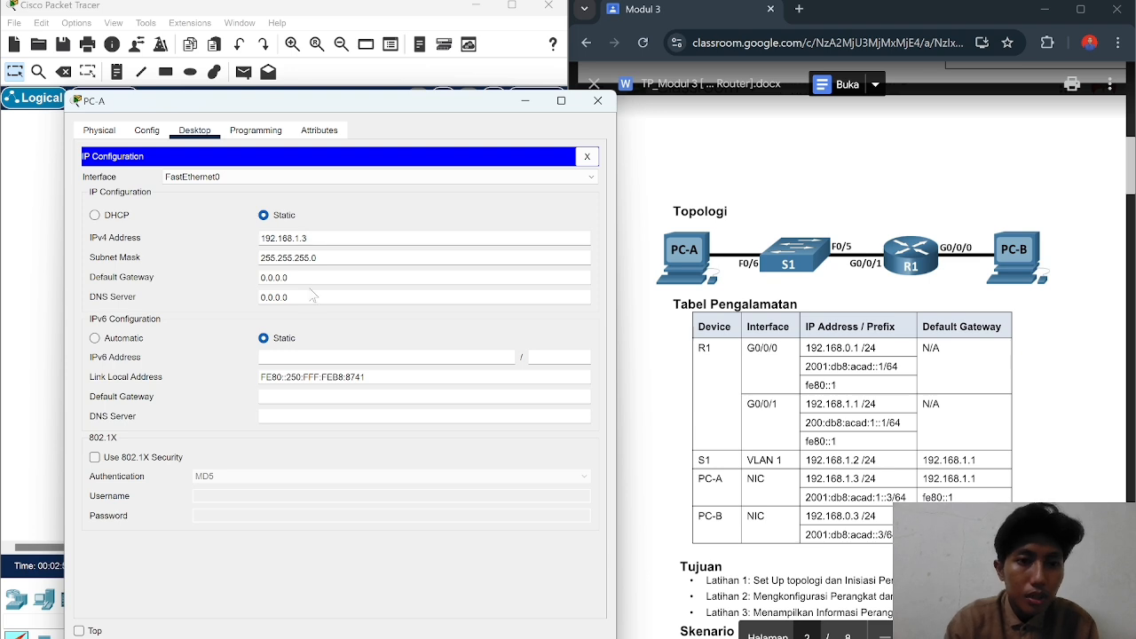
Step: Set PC-A's IPv6 address 2001:db8:acad:1::3/64 and IPv6 gateway fe80::1
click(355, 357)
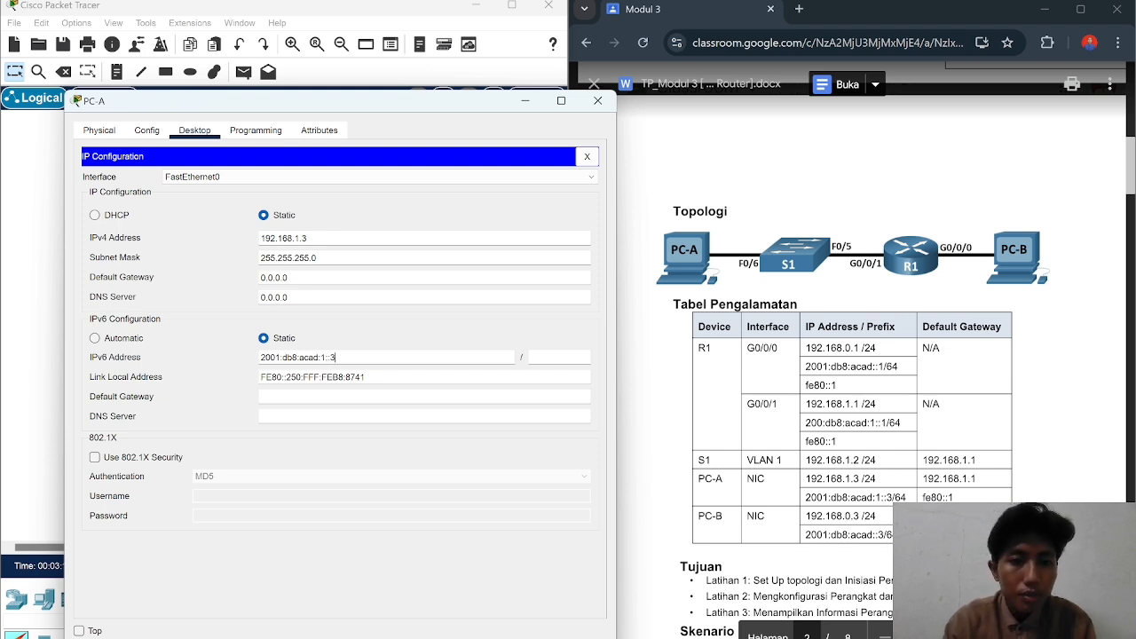
click(557, 358)
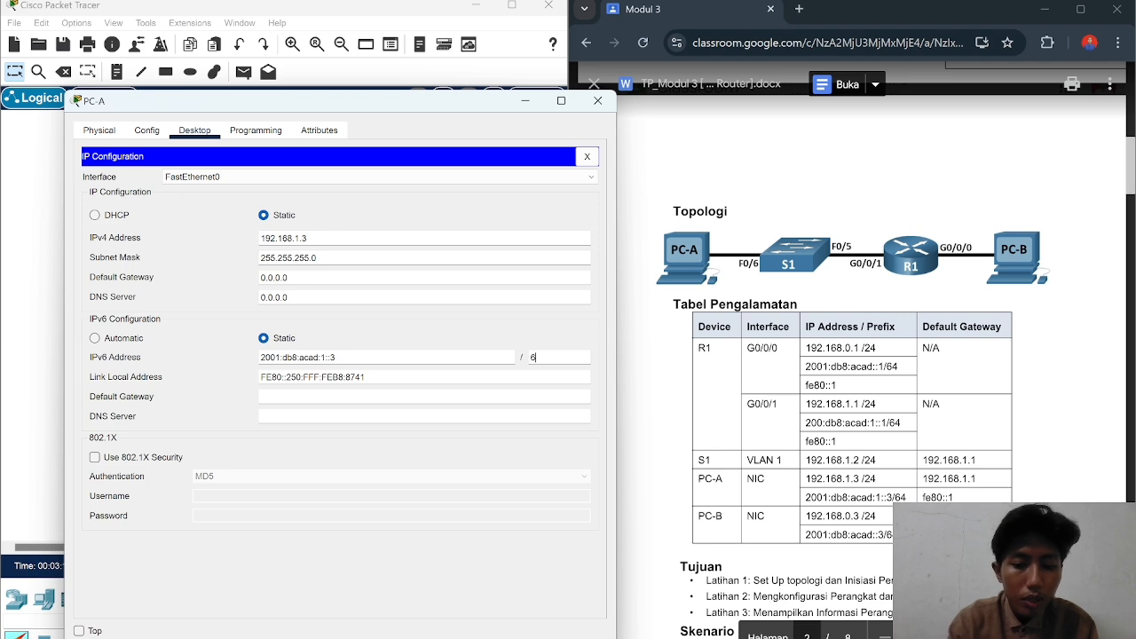
click(424, 397)
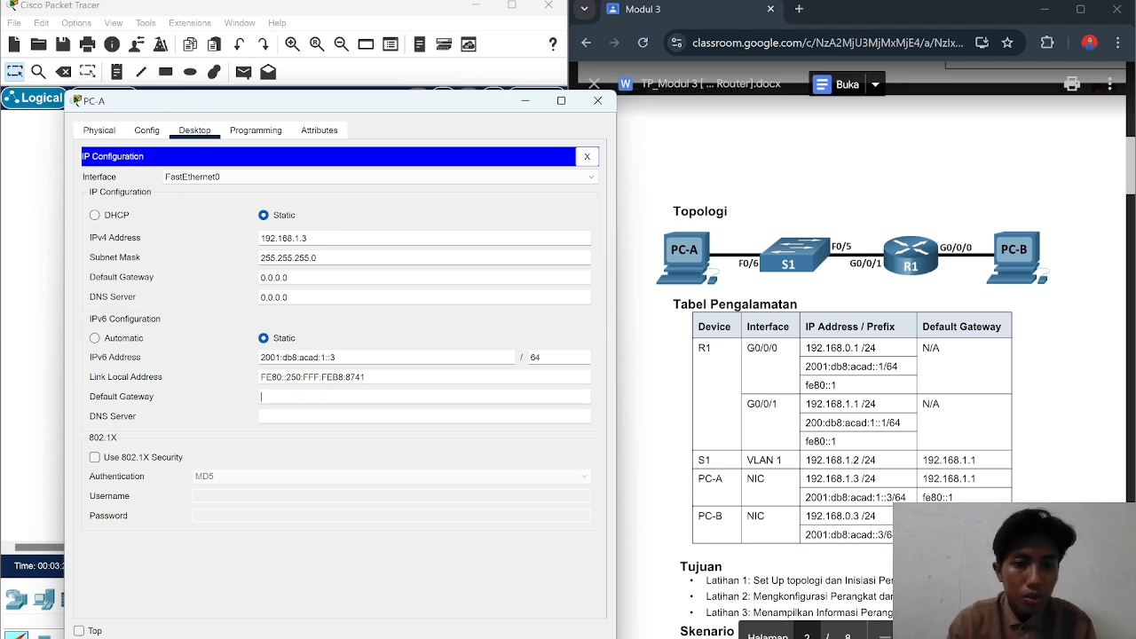
text(fe80::1)
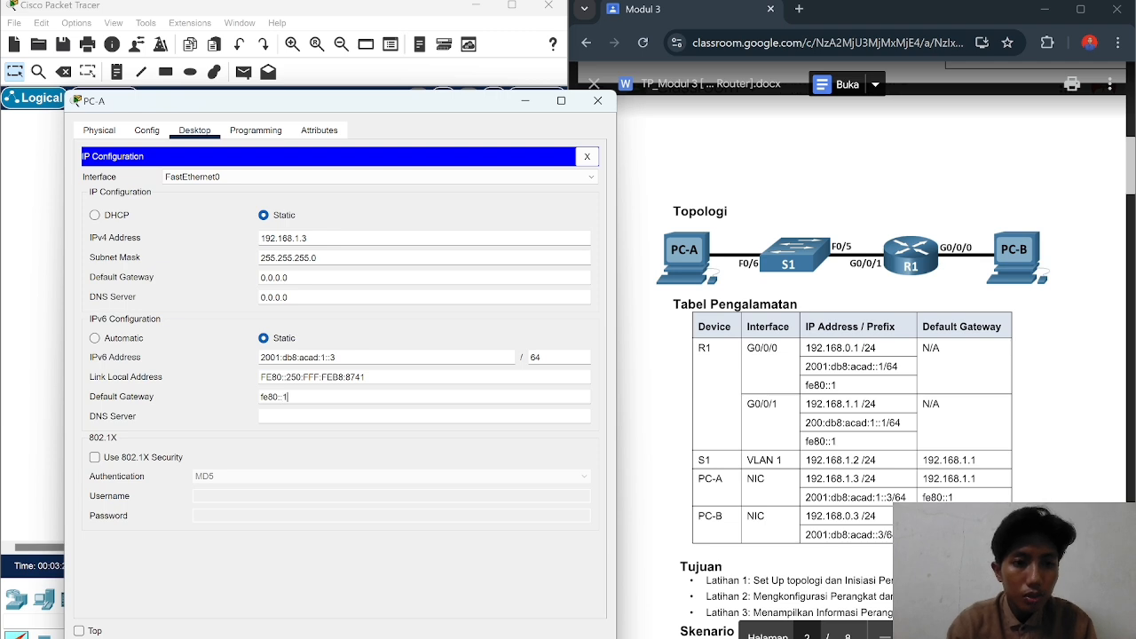
Step: Give PC-B IPv4 address 192.168.0.3 with mask 255.255.255.0
click(598, 101)
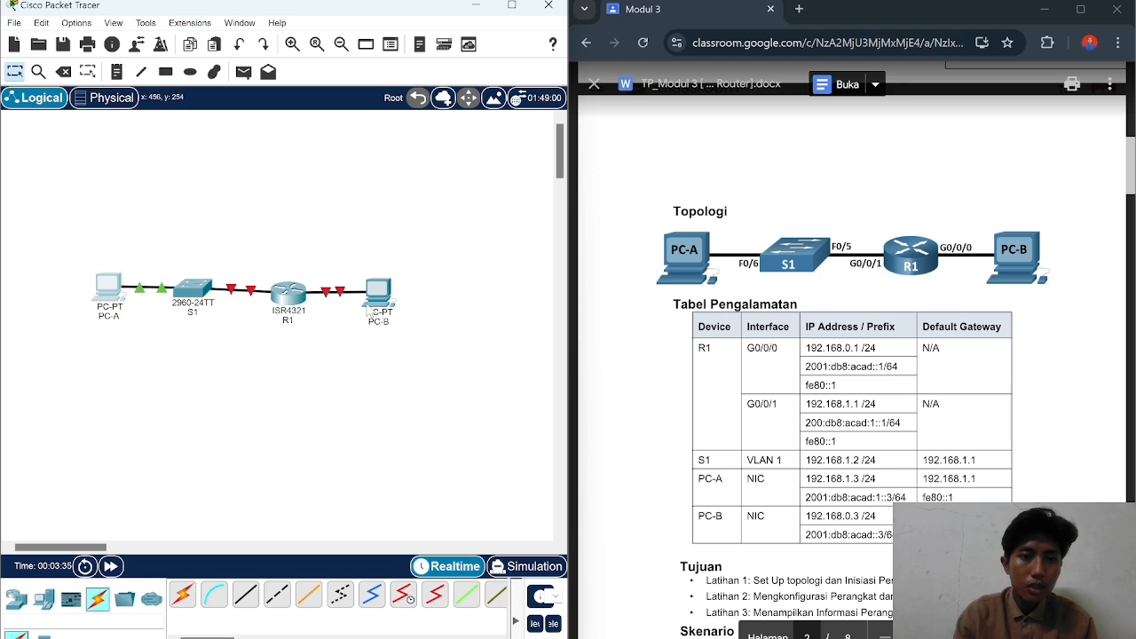
click(380, 290)
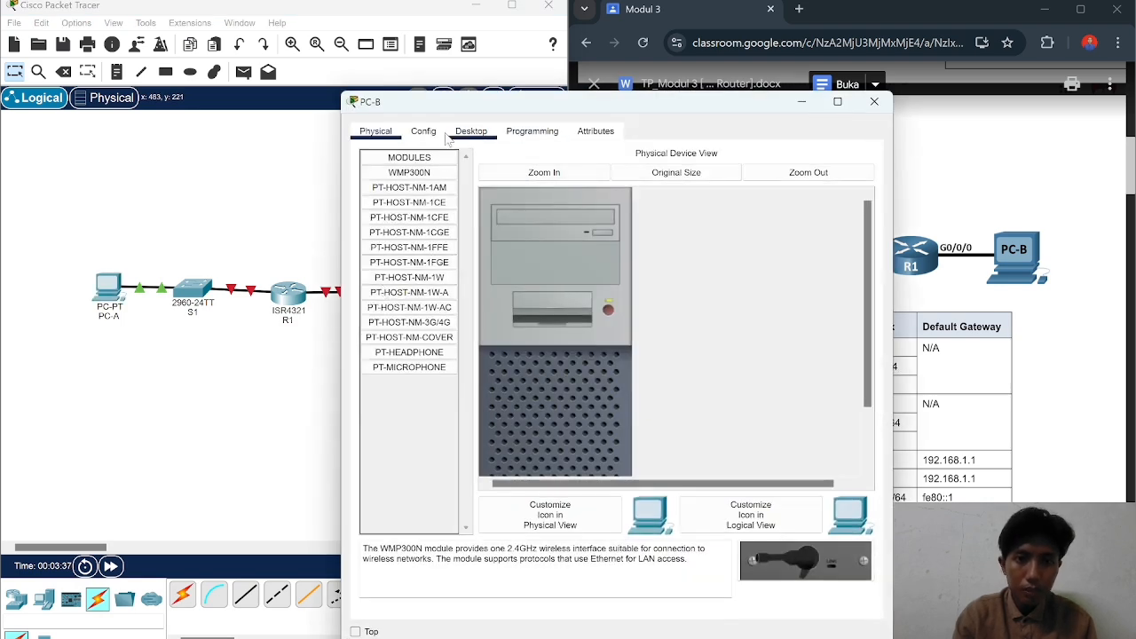
click(478, 135)
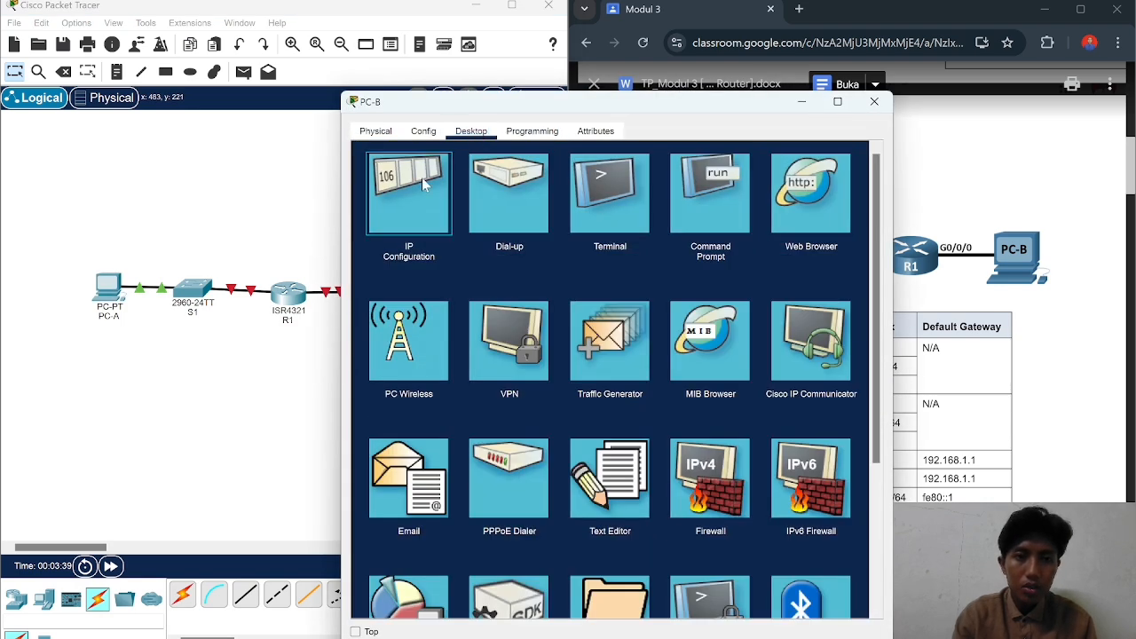
click(427, 179)
drag(551, 106, 239, 117)
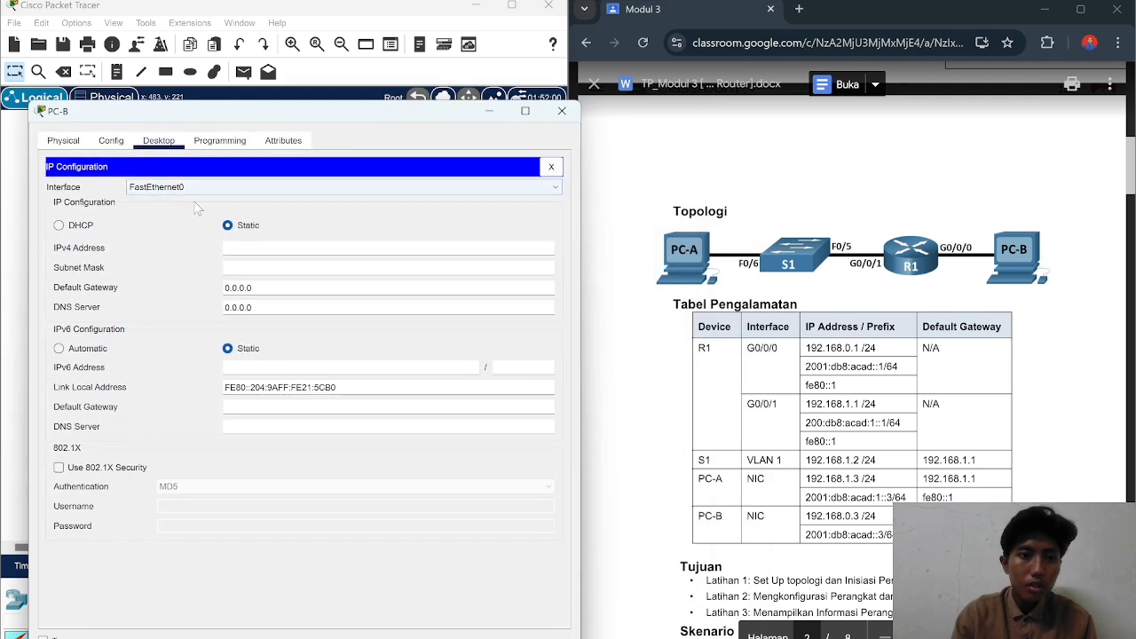
text(192)
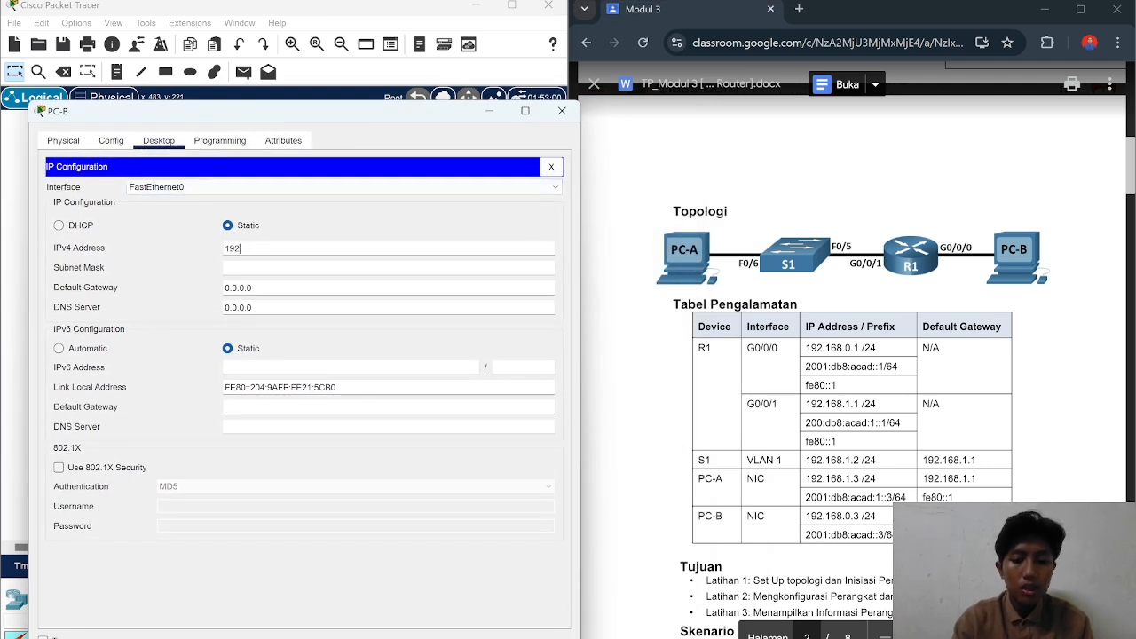
text(.168)
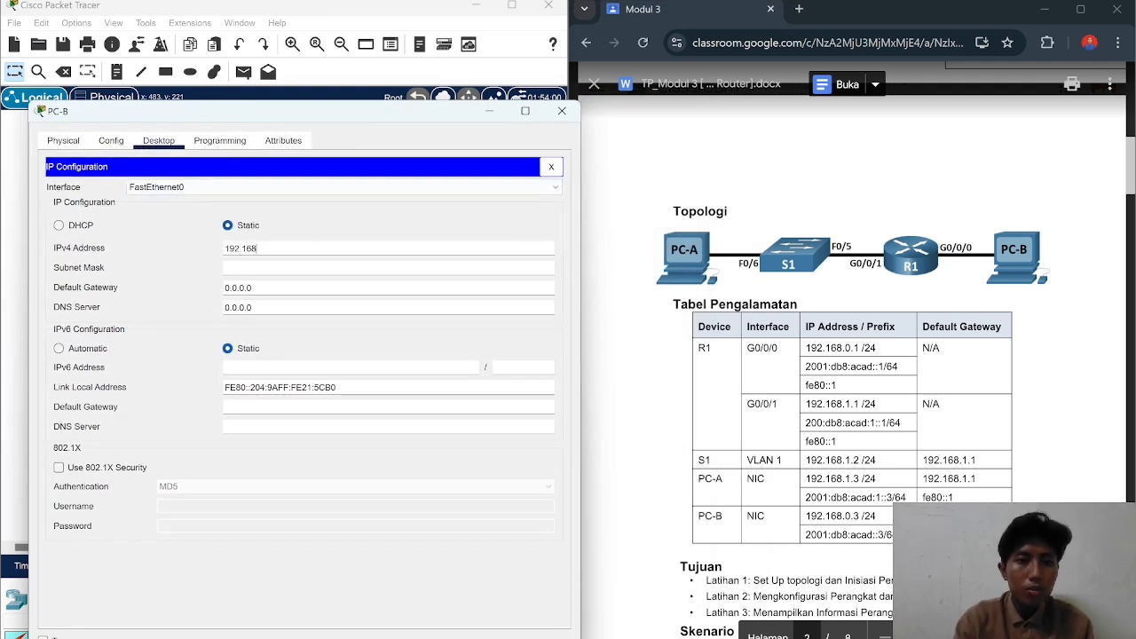
text(.1)
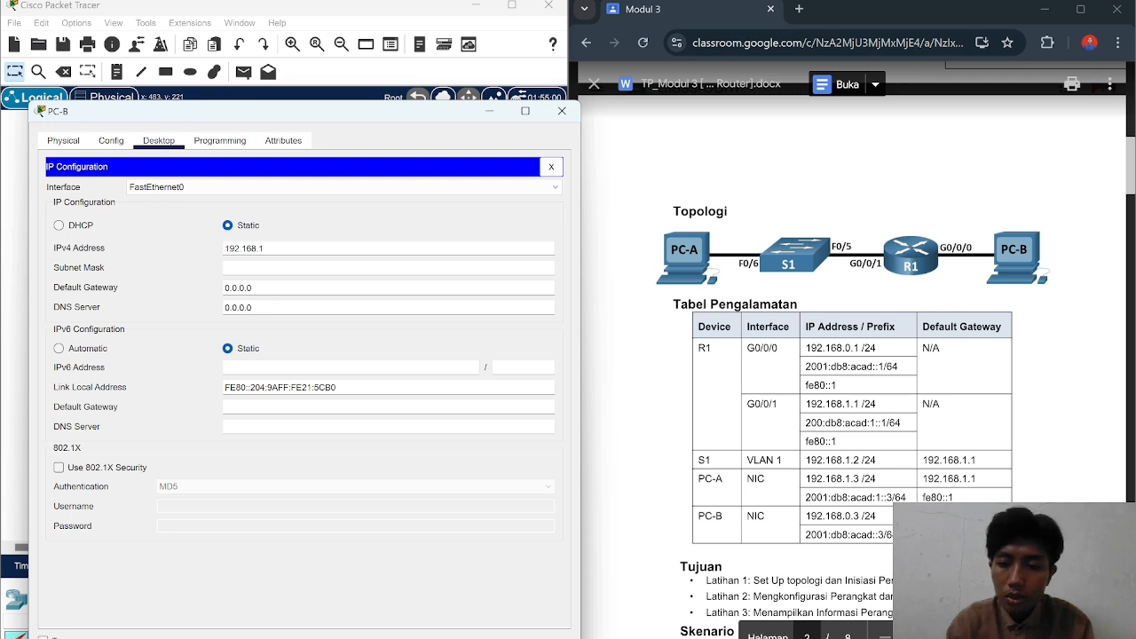
text(.)
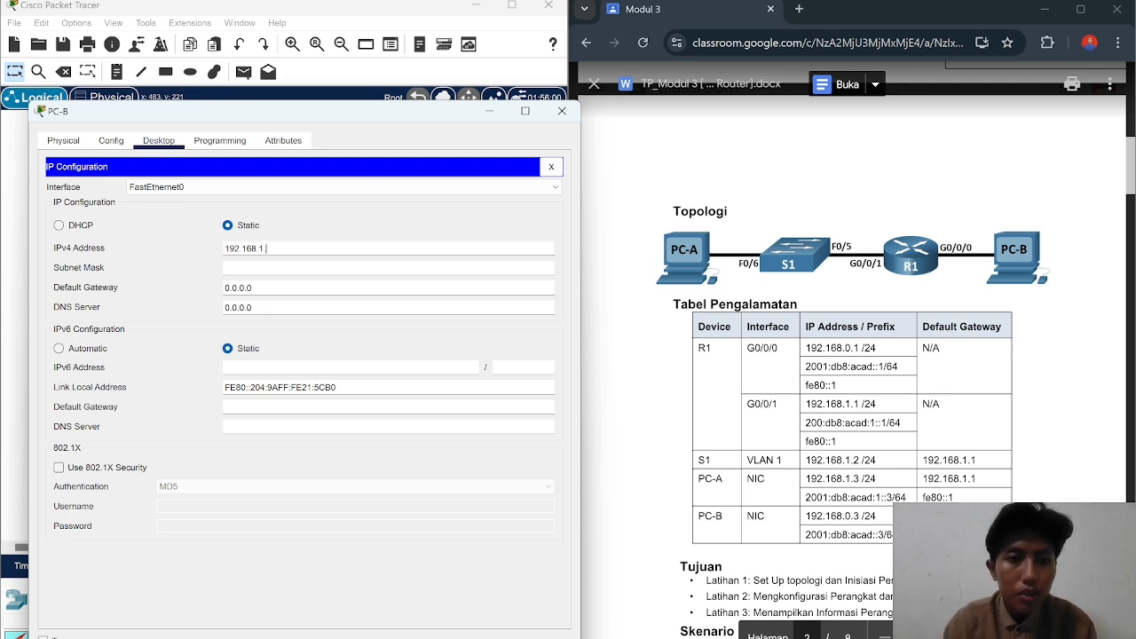
key(BackSpace)
key(BackSpace)
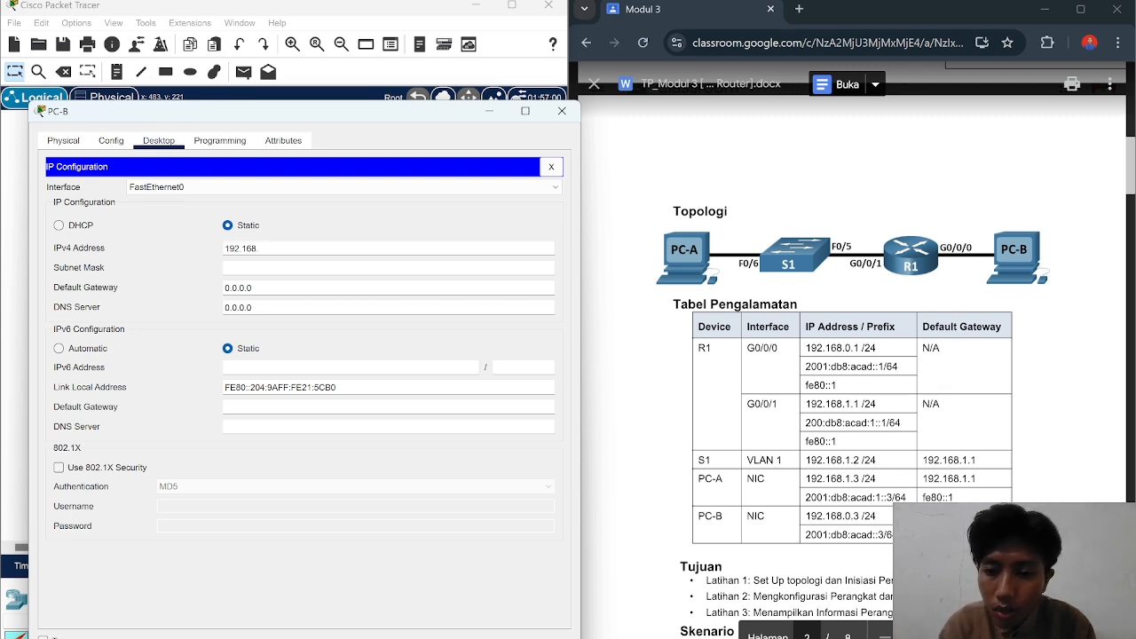
text(0.3)
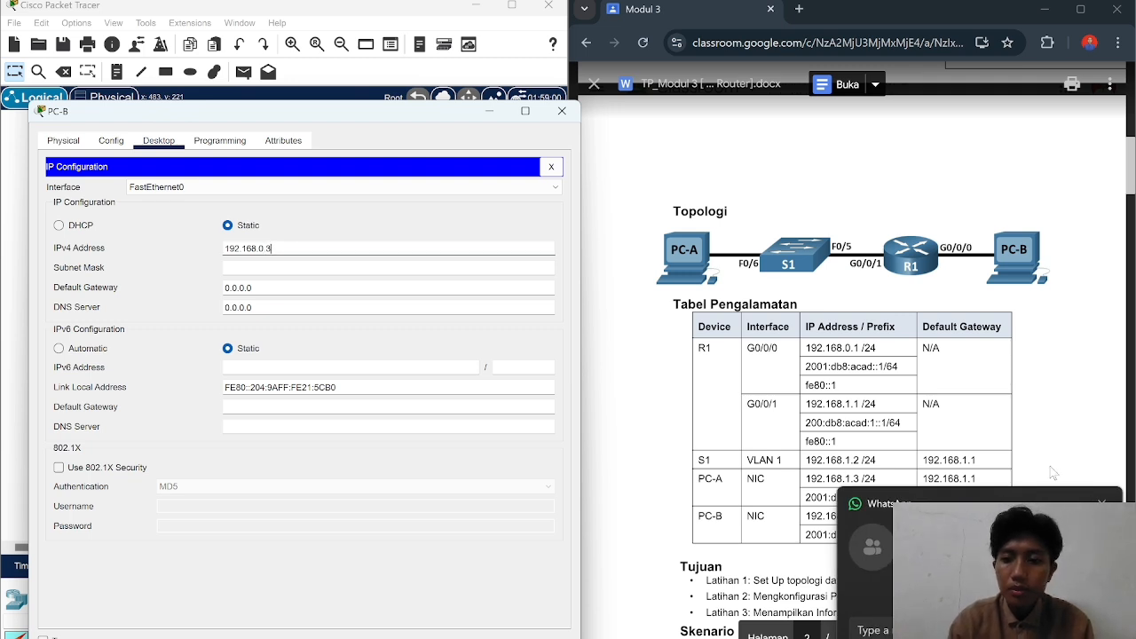
key(Tab)
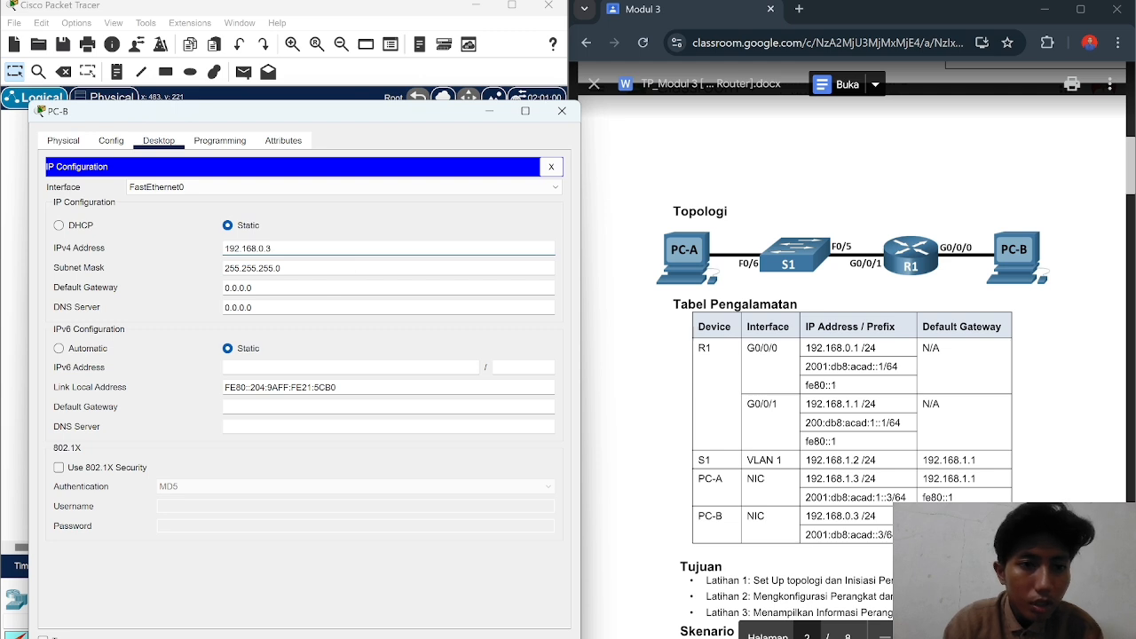
Step: Set PC-B's IPv6 to 2001:db8:acad::3/64 with gateway fe80::1 and close its window
click(309, 367)
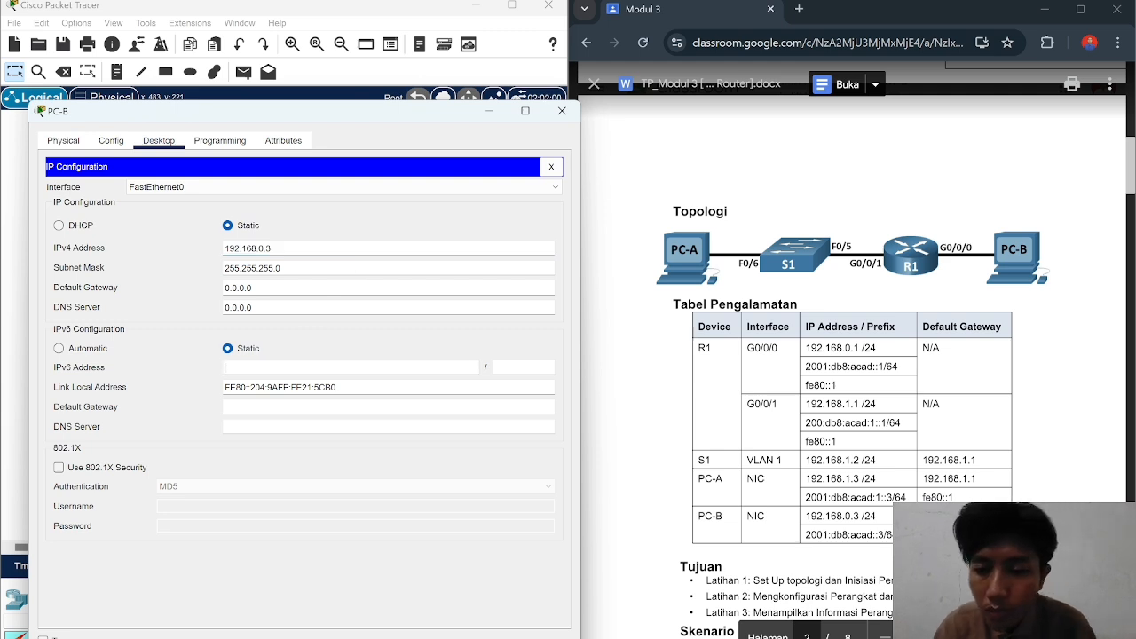
text(20)
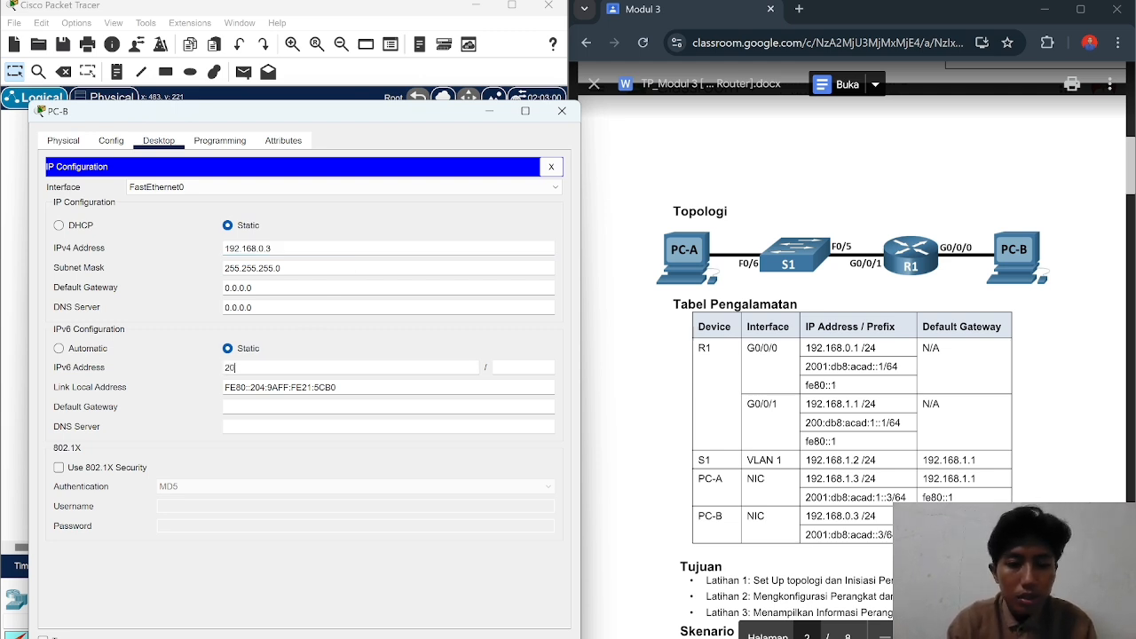
text(01:)
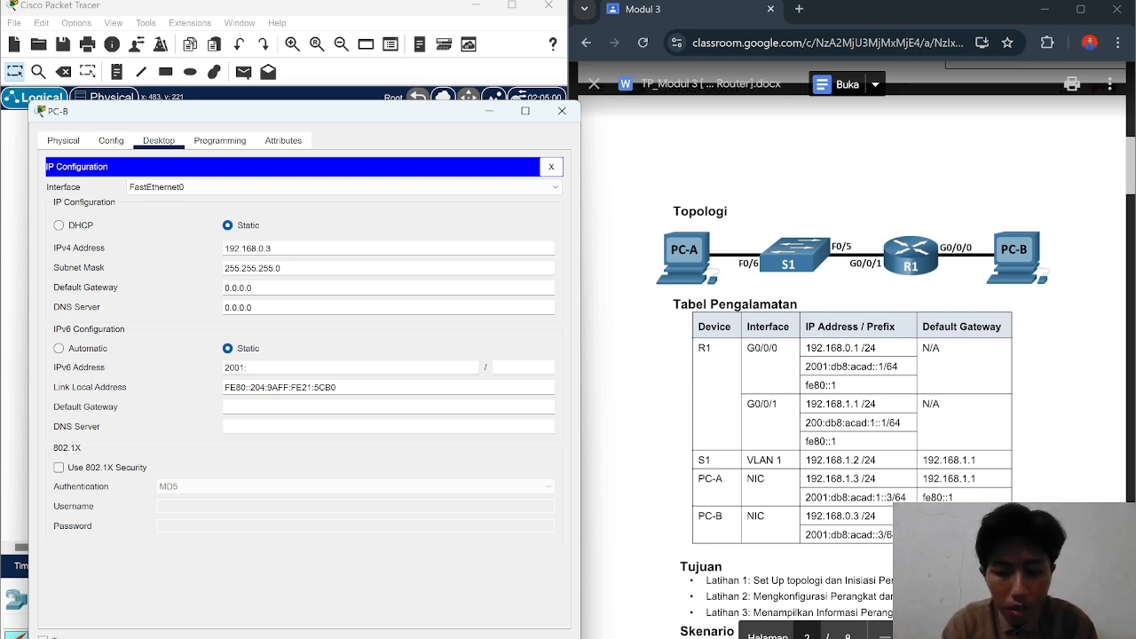
text(db8)
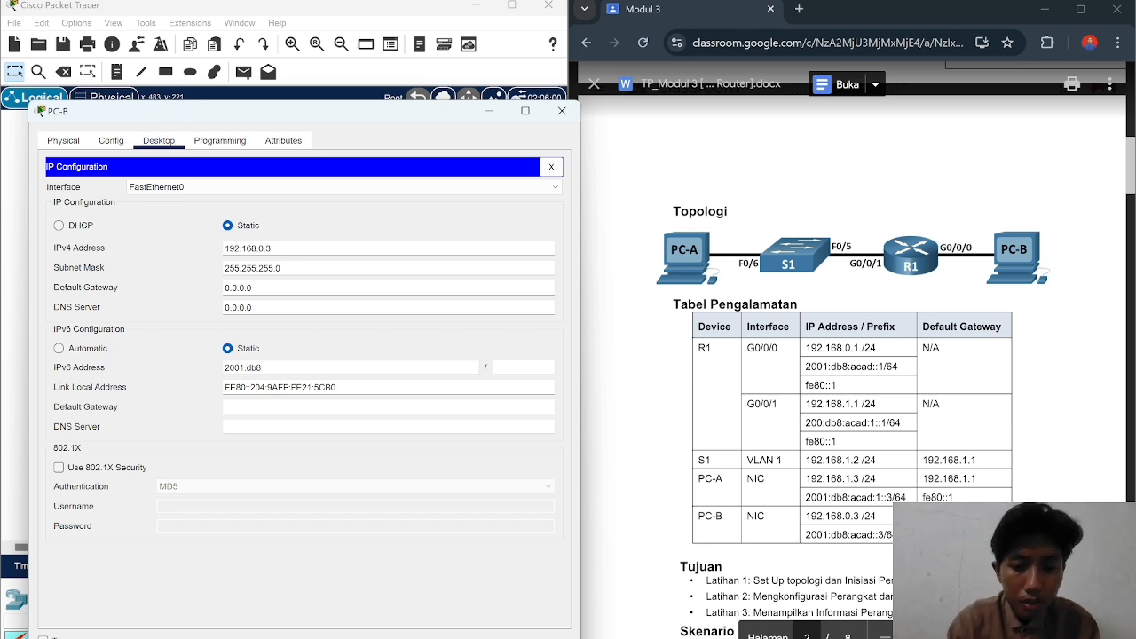
text(:)
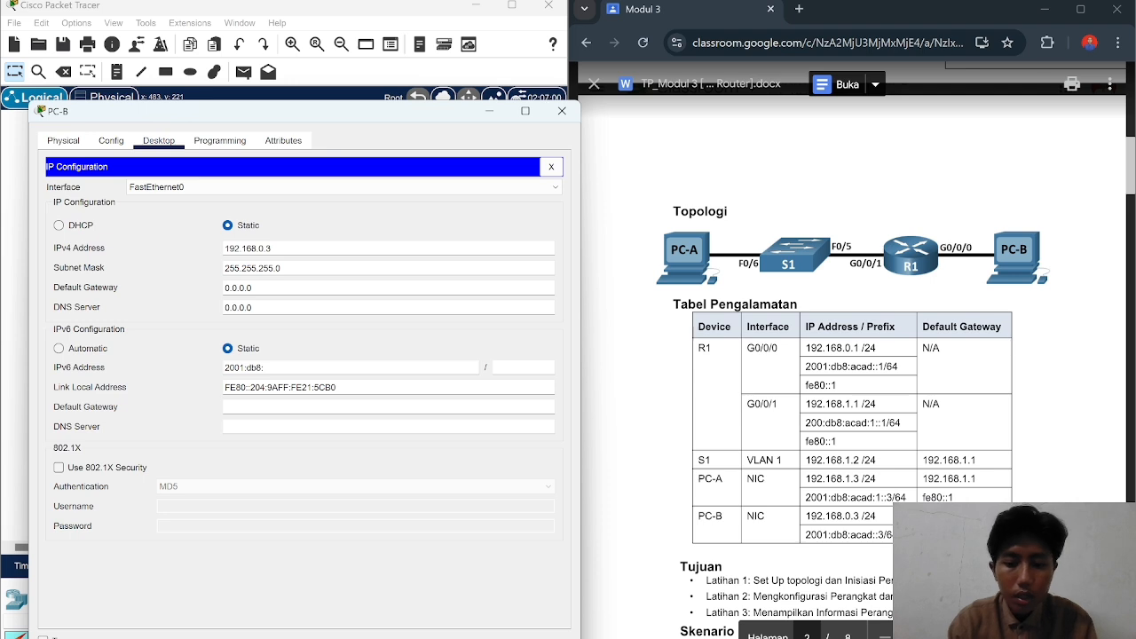
text(acad)
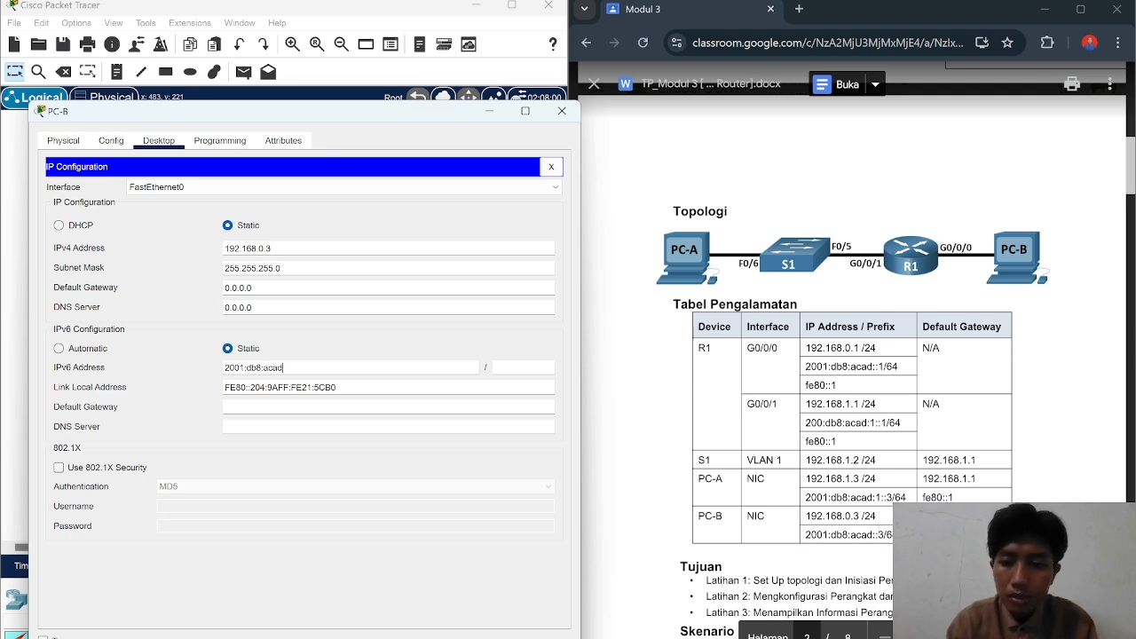
text(::3)
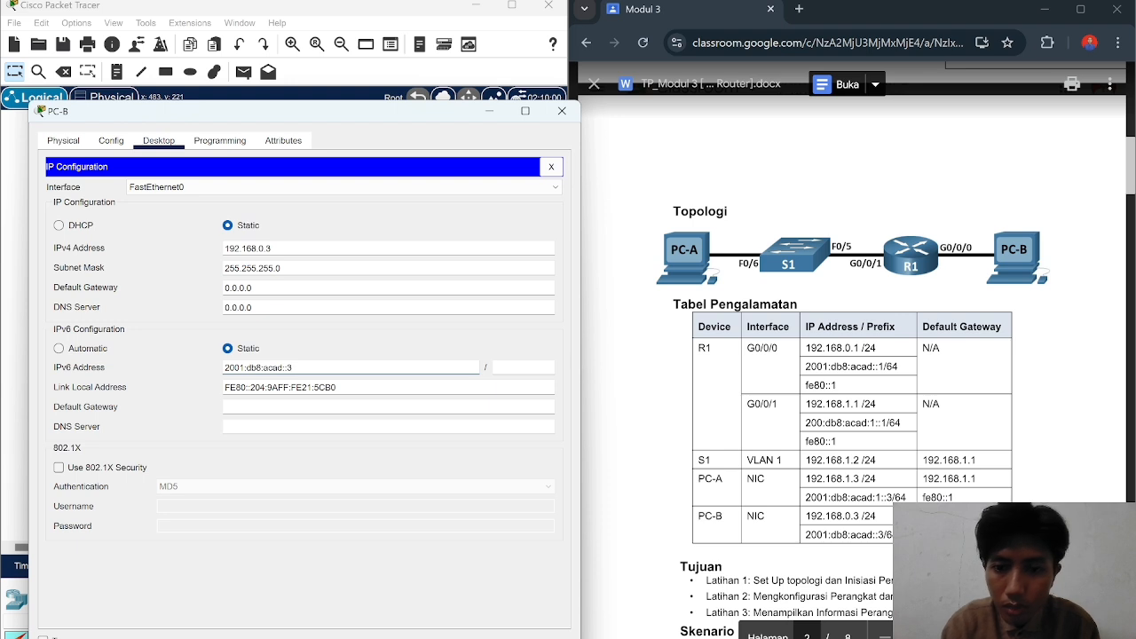
key(Tab)
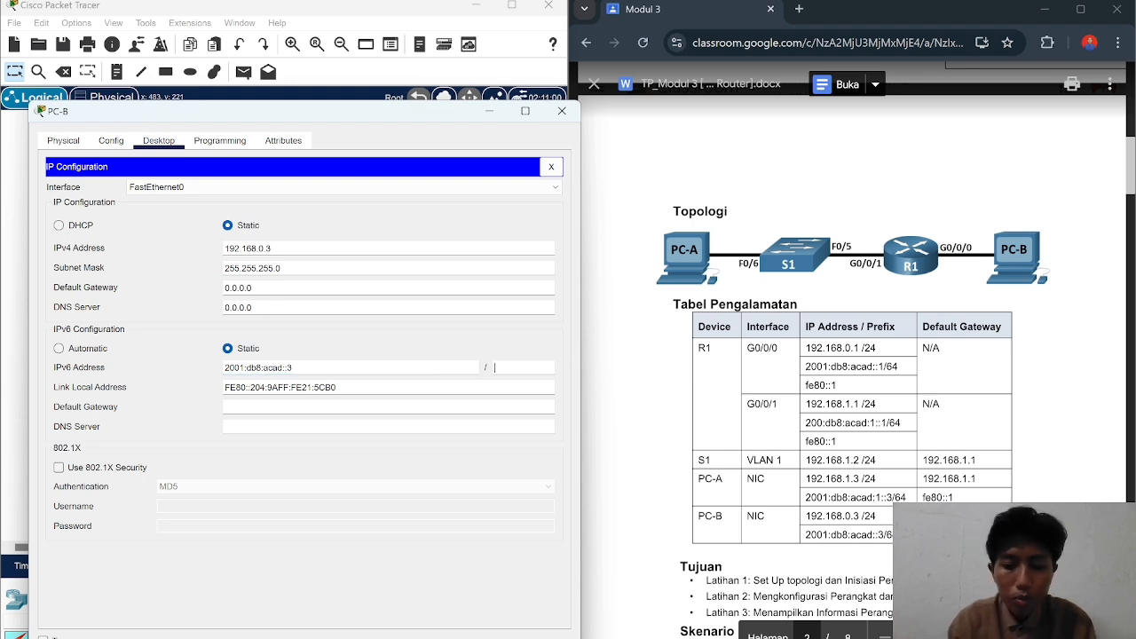
text(64)
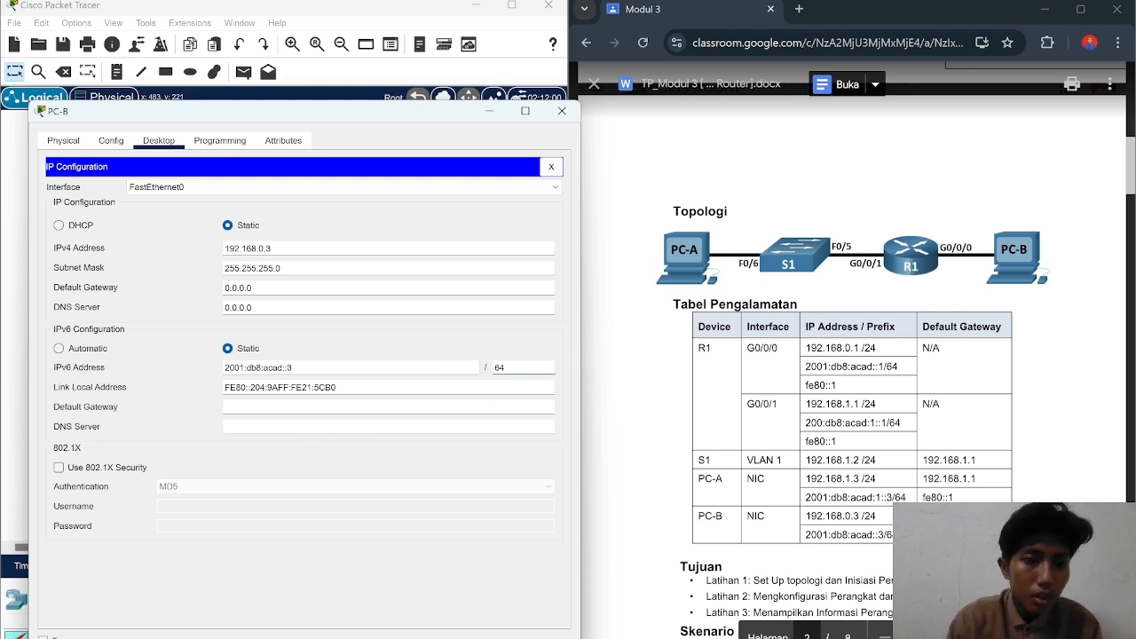
click(224, 407)
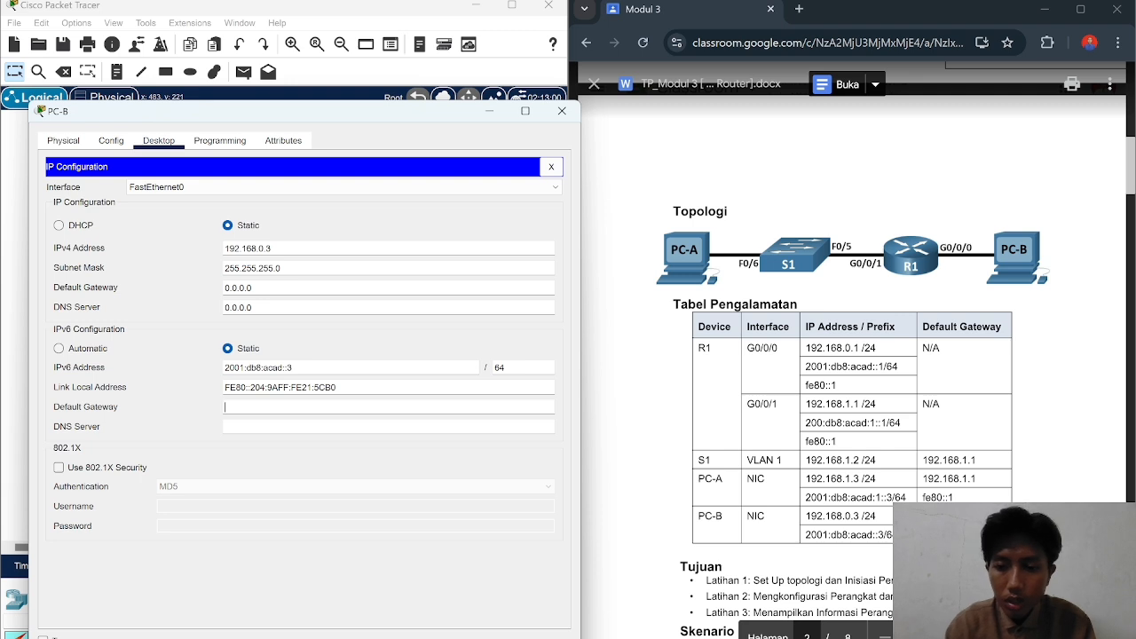
text(fe8)
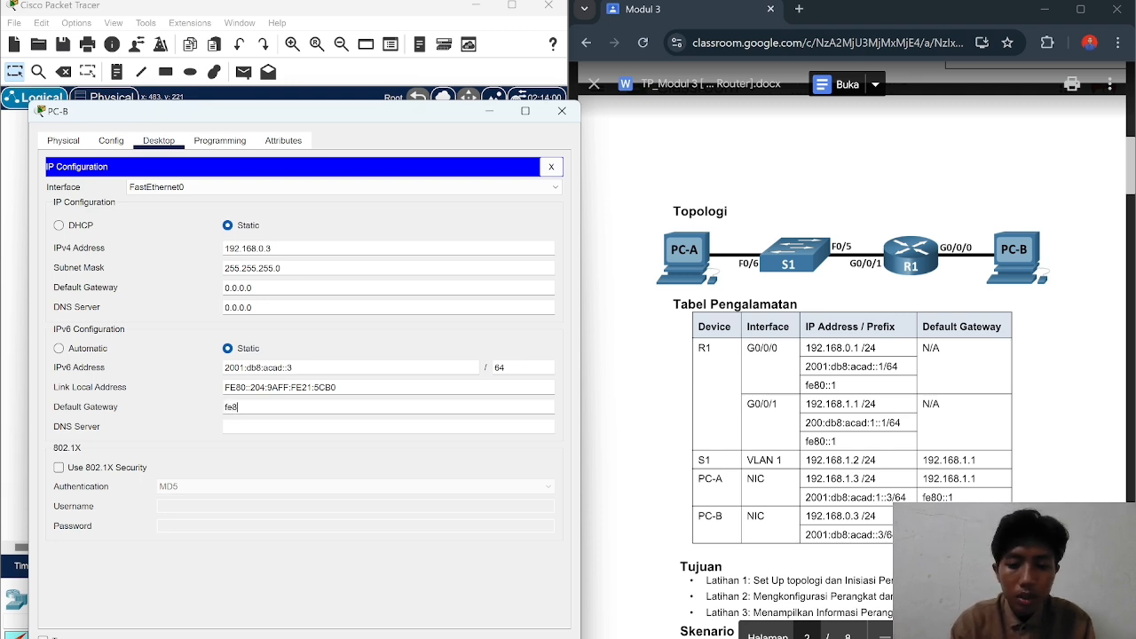
text(0::)
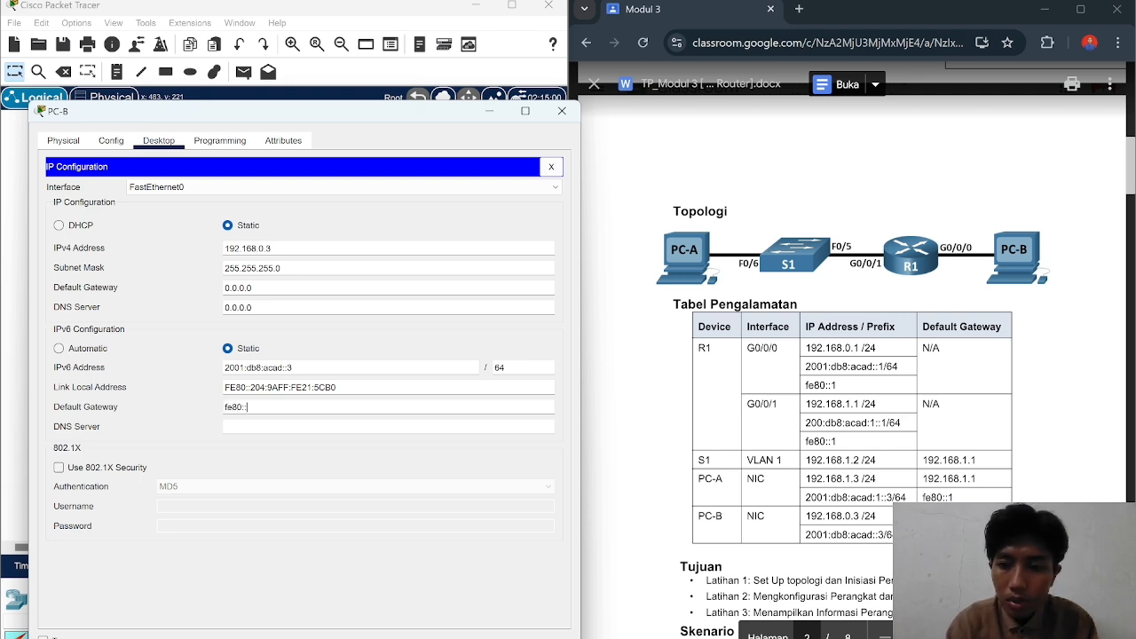
text(1)
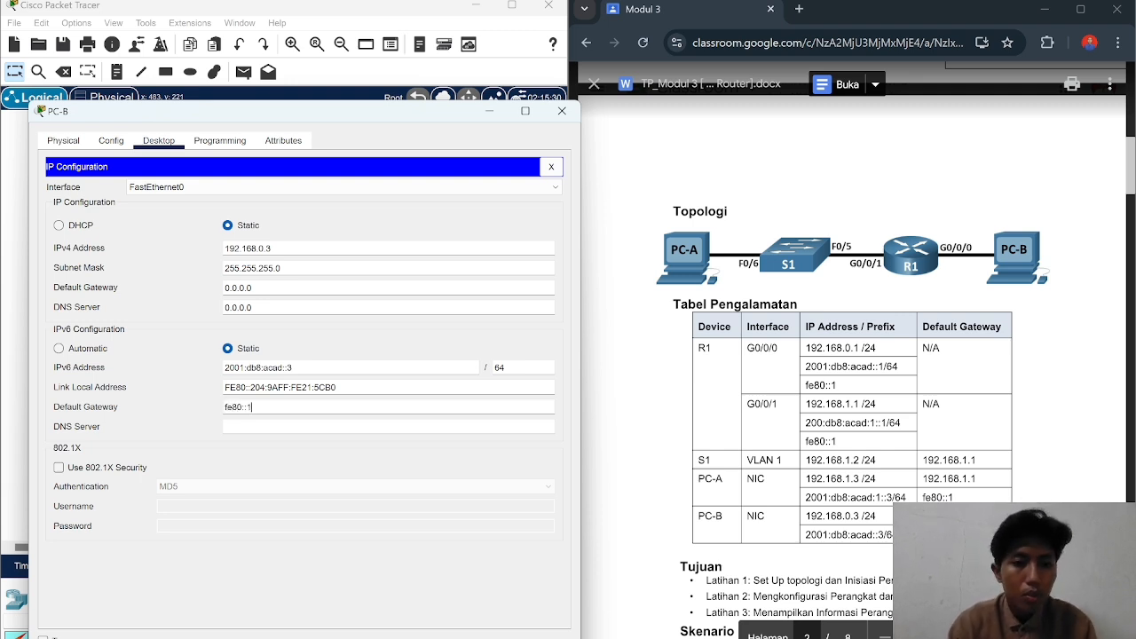
click(562, 113)
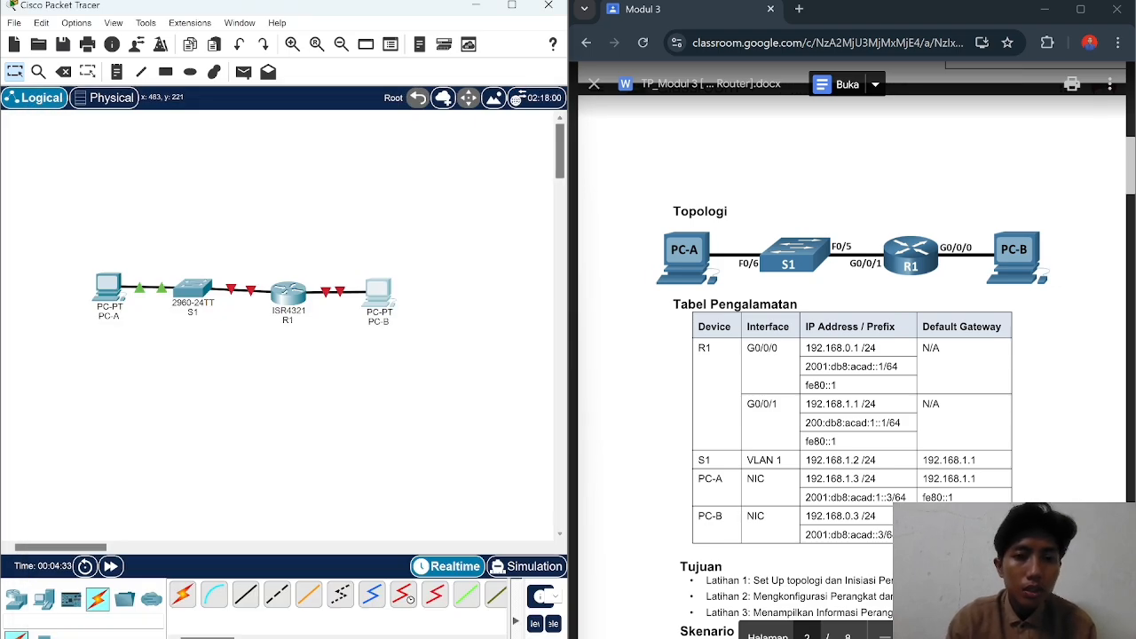
Step: Try a console cable from PC-B's RS 232 port to R1's USB Console port
scroll(852, 355, down, 5)
scroll(852, 355, down, 10)
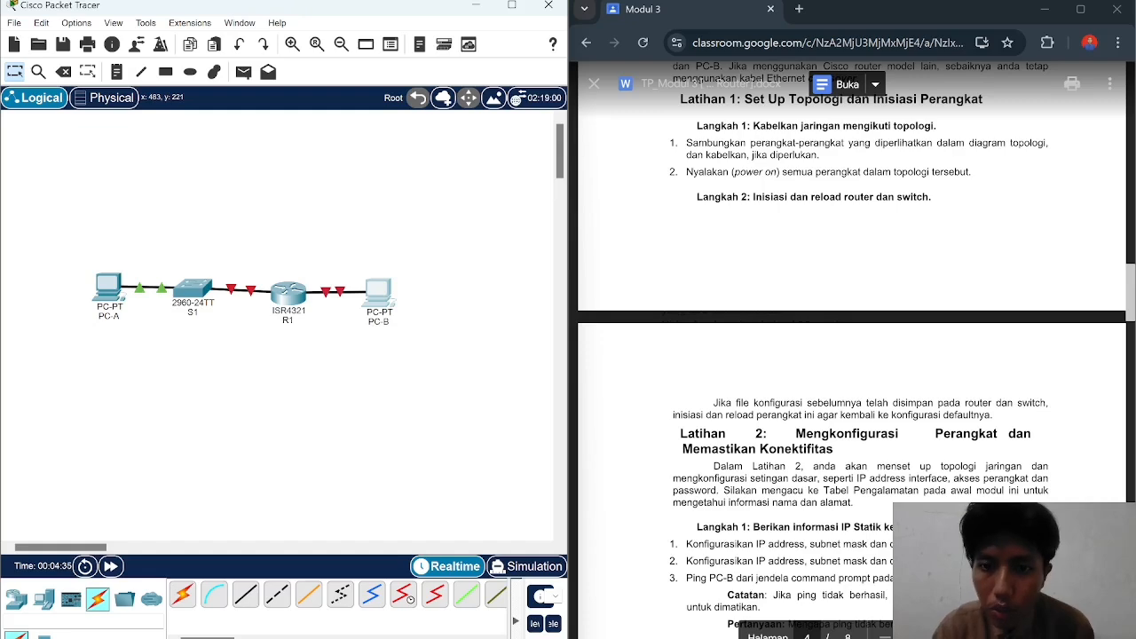
scroll(852, 355, down, 2)
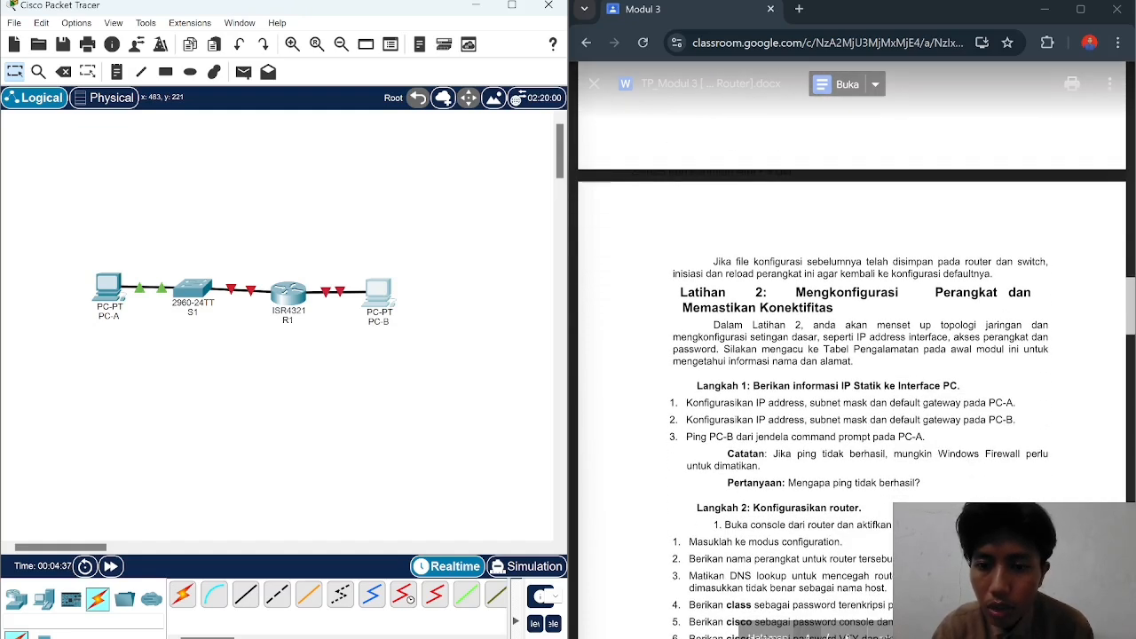
scroll(852, 356, down, 2)
scroll(852, 355, down, 2)
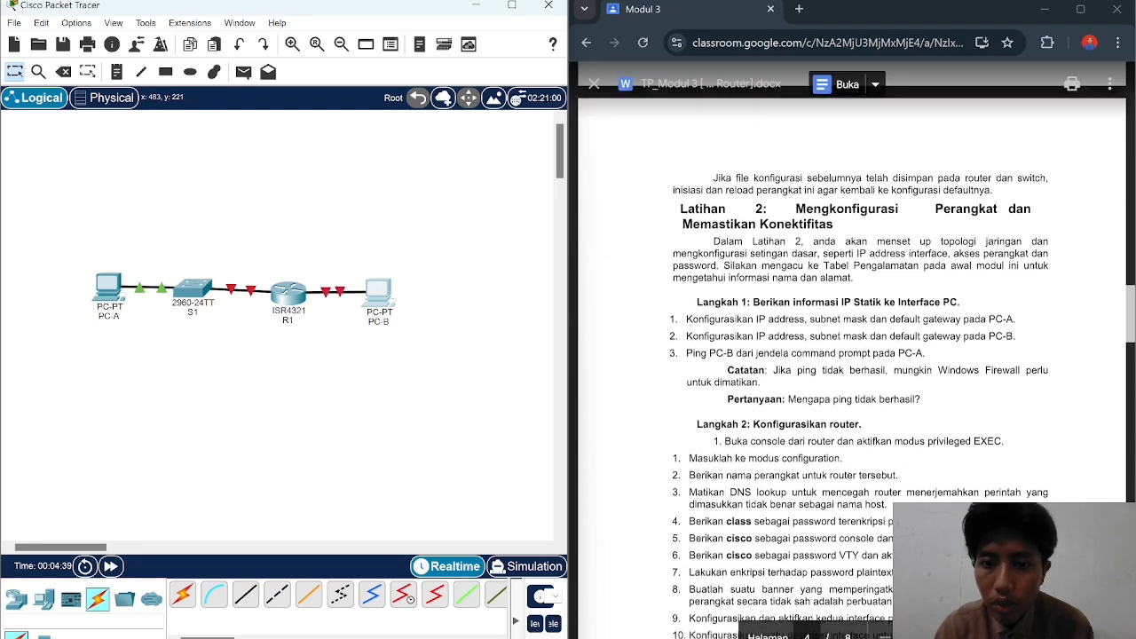
scroll(853, 355, down, 1)
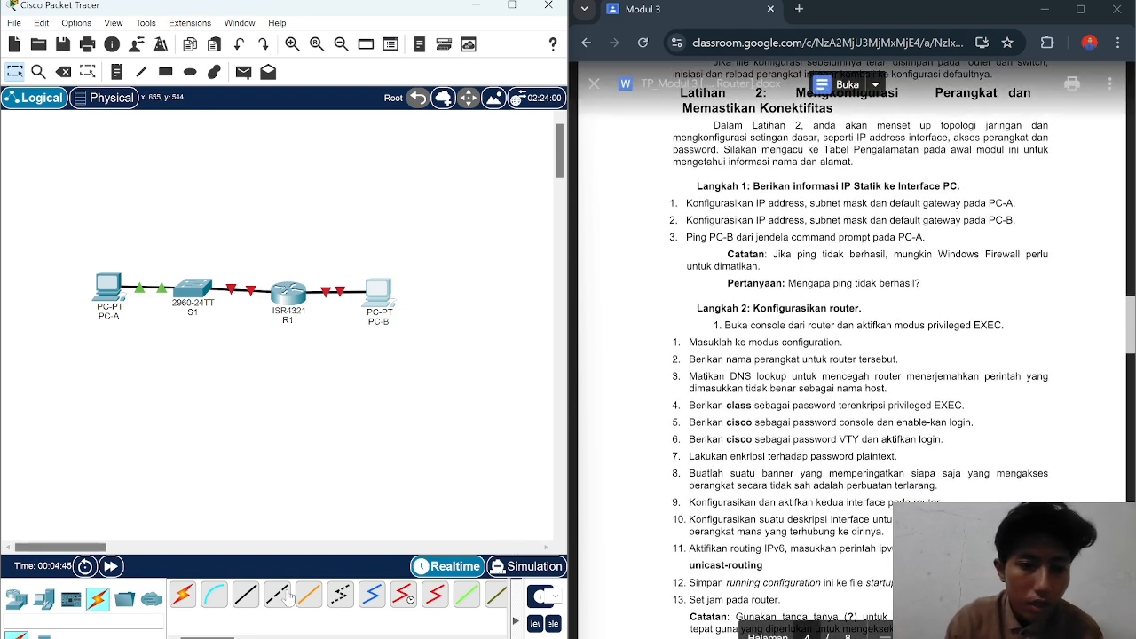
click(215, 595)
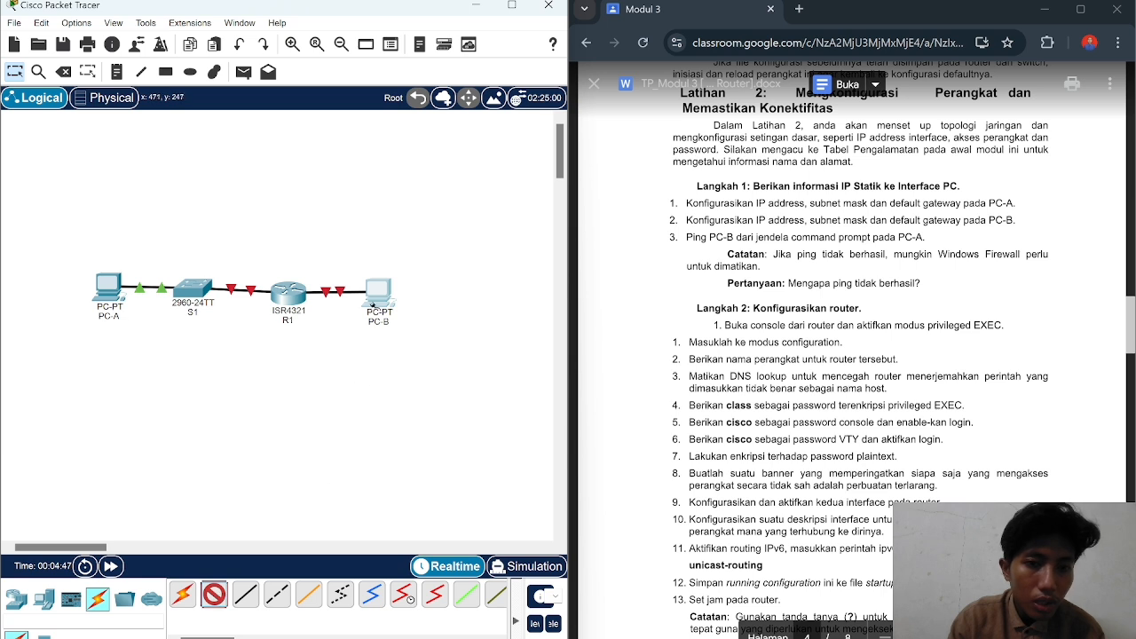
click(376, 300)
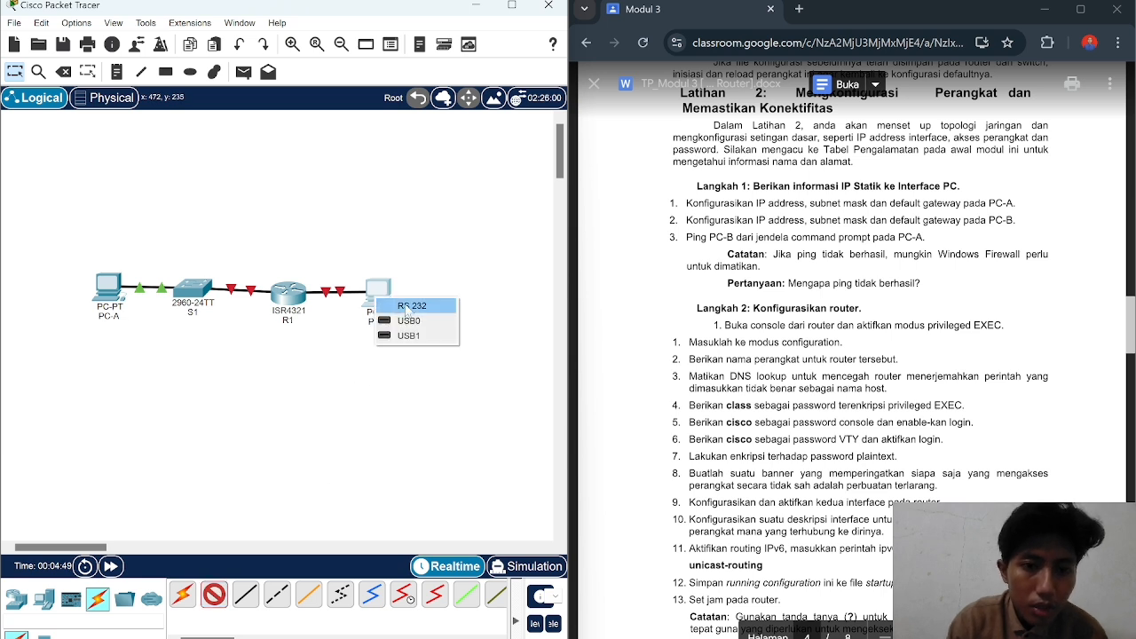
click(407, 307)
click(285, 299)
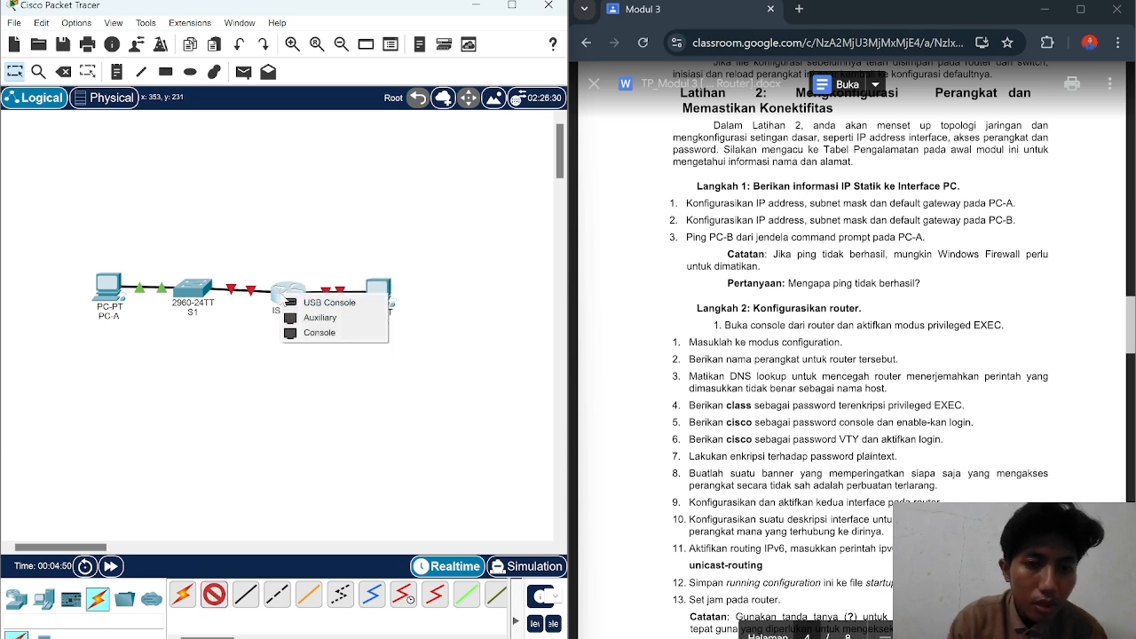
click(327, 306)
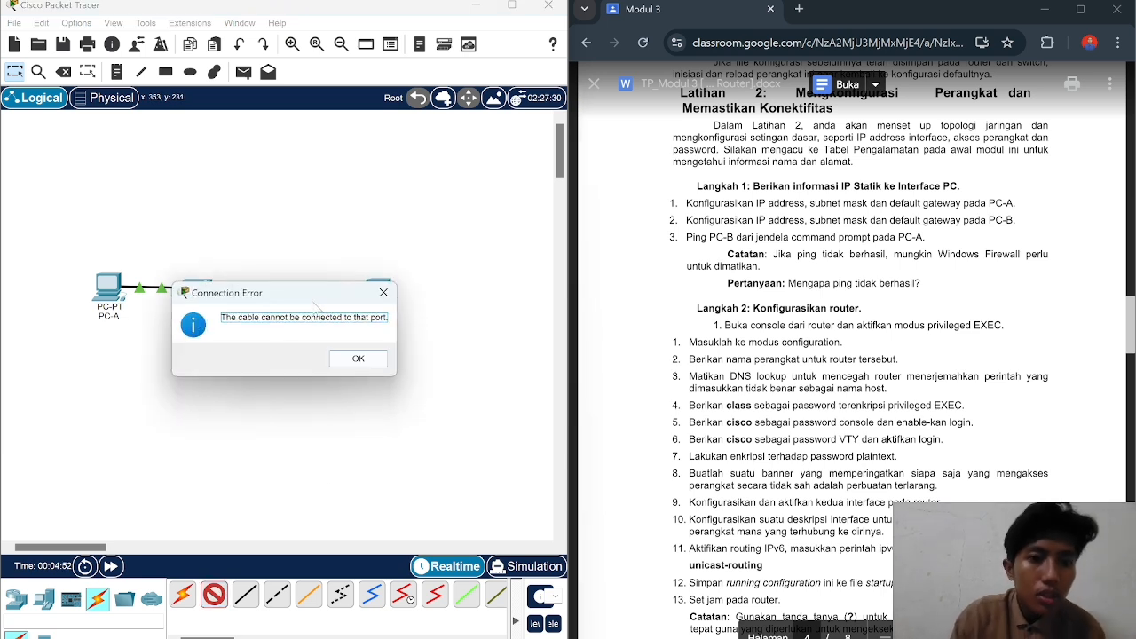
Step: Connect the console cable from PC-B to R1's Console port and open R1's window
click(358, 360)
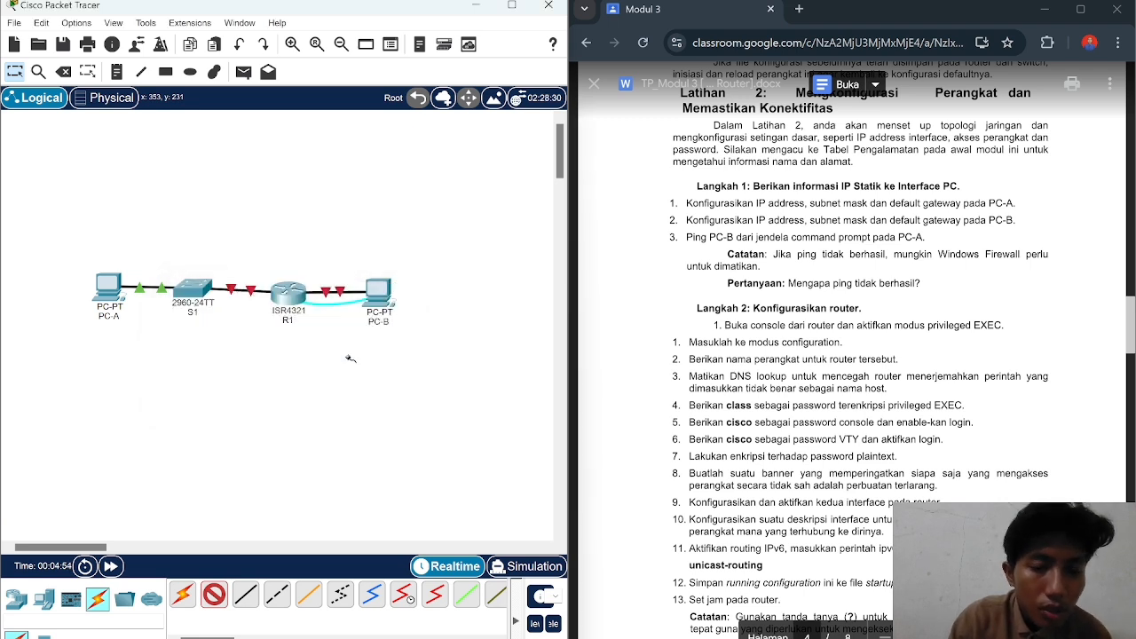
click(307, 306)
click(312, 344)
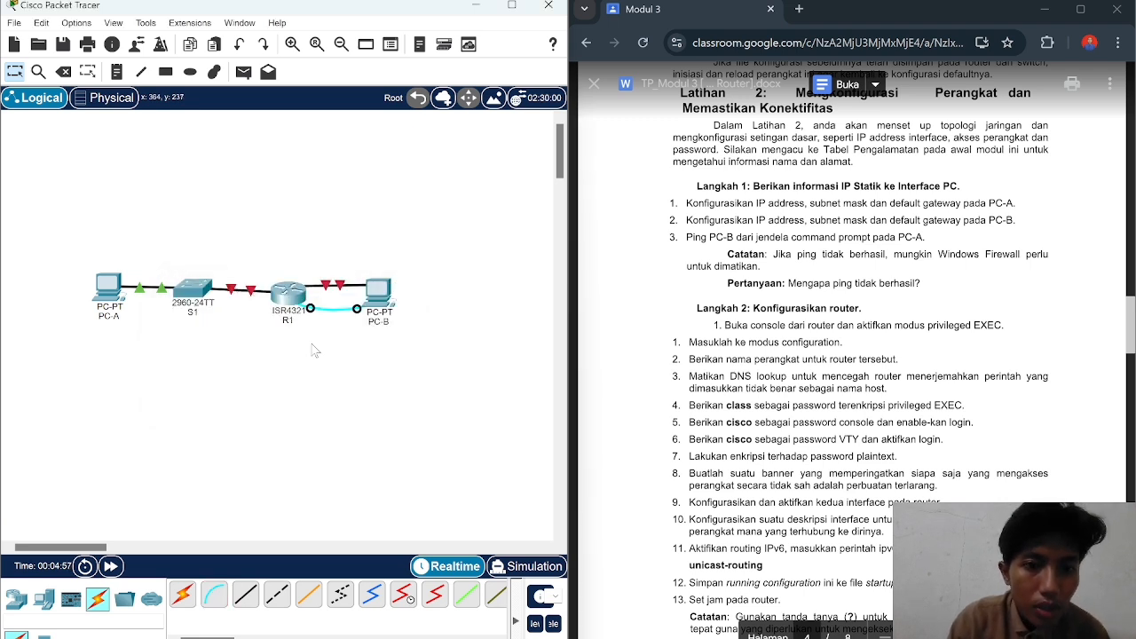
click(291, 301)
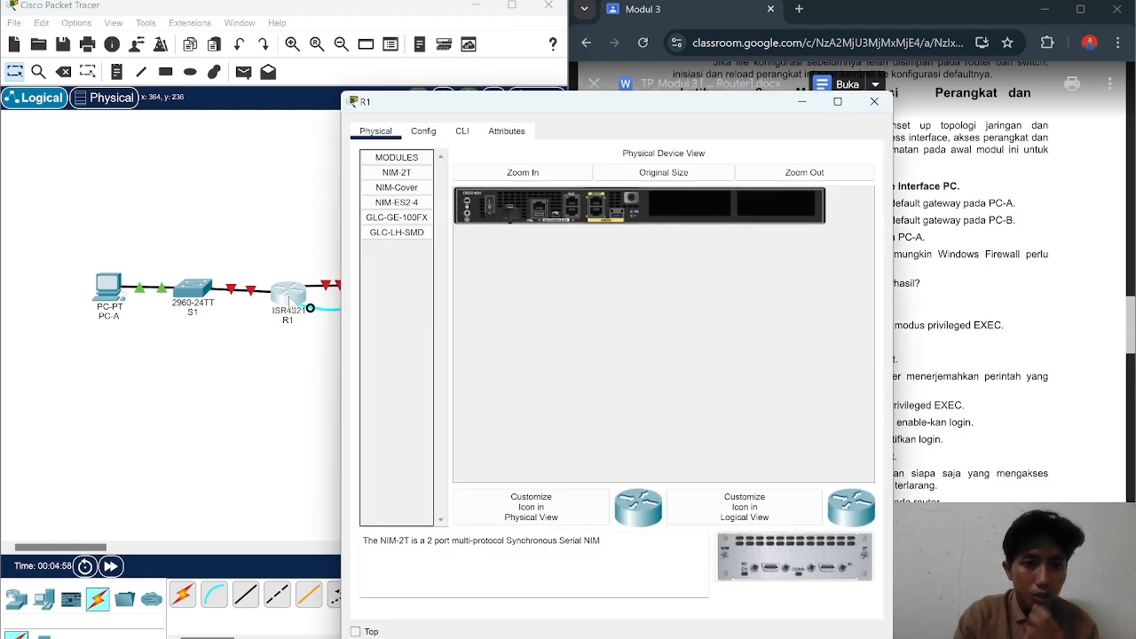
Step: Open R1's CLI and decline the initial configuration dialog with no
click(457, 133)
drag(520, 111, 257, 89)
scroll(861, 355, down, 2)
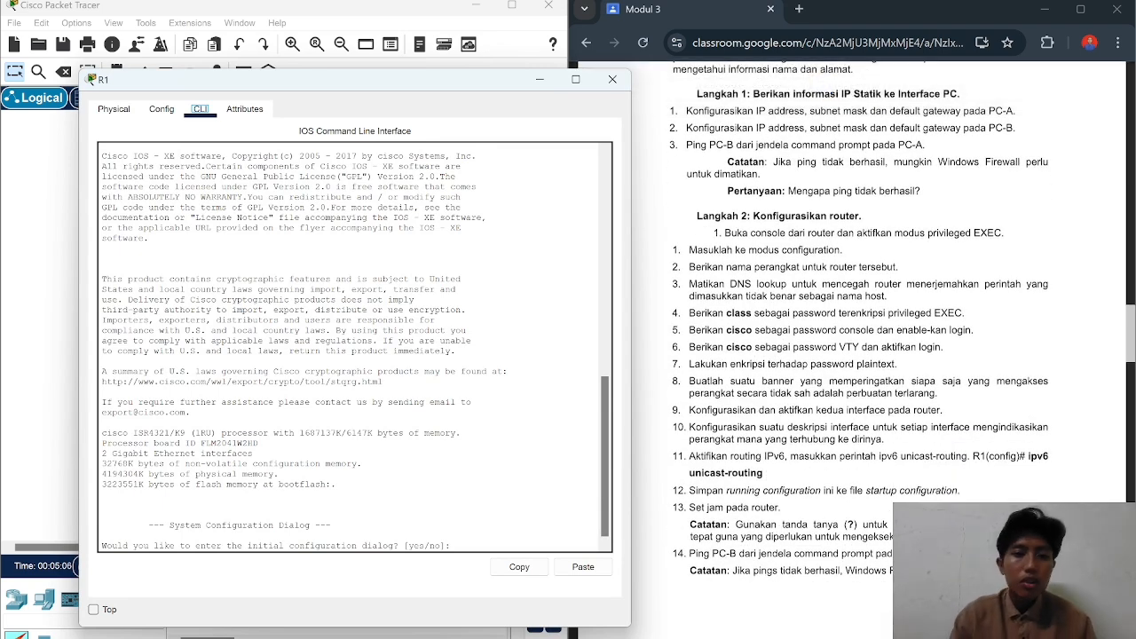
text(no)
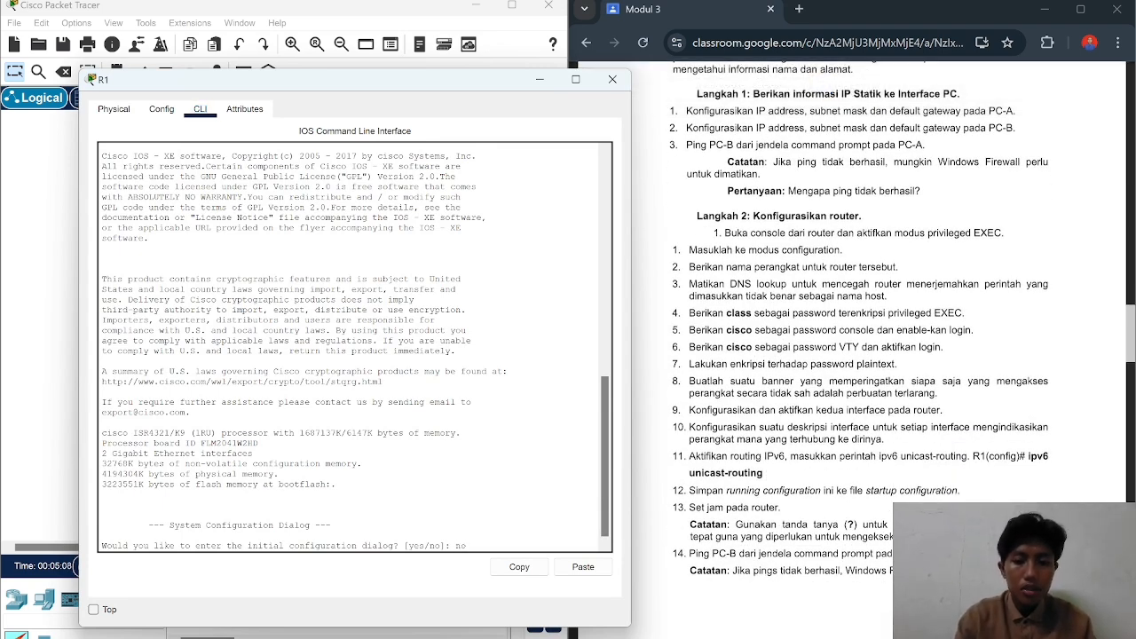
key(Return)
Step: Enter privileged EXEC with enable, then global configuration with conf t
key(Return)
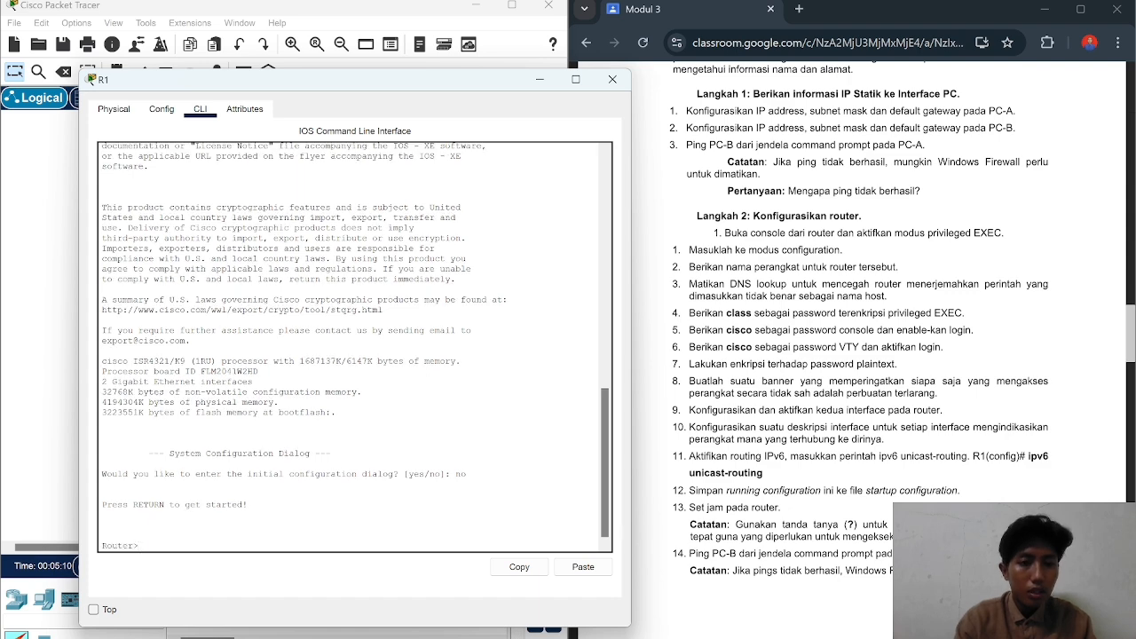
text(enable)
key(Return)
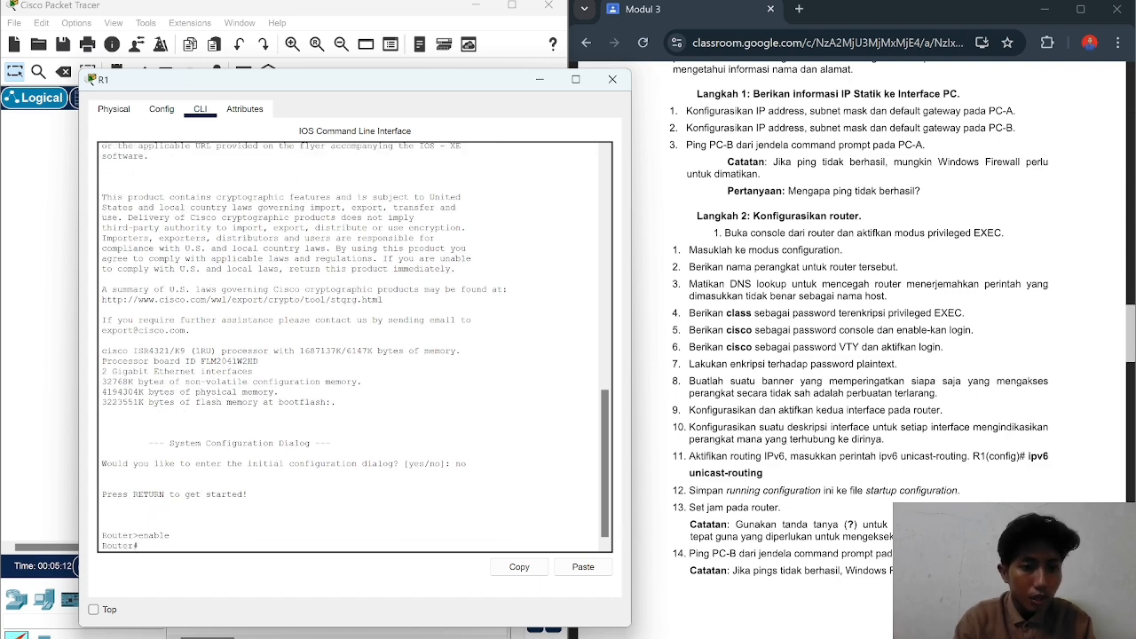
text(con)
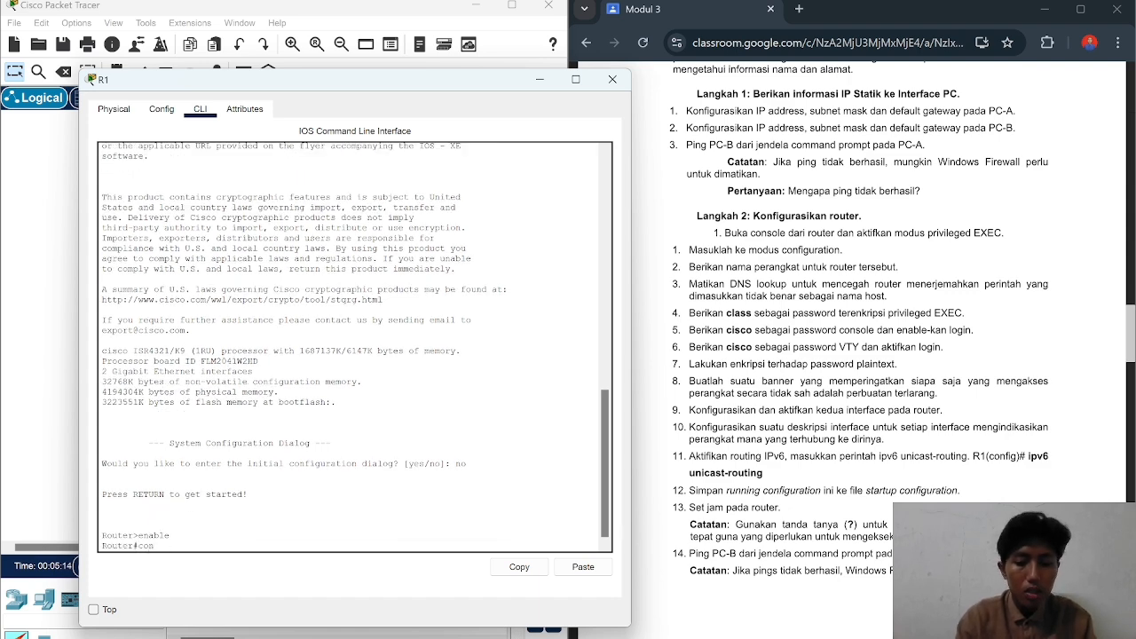
text(f t)
key(Return)
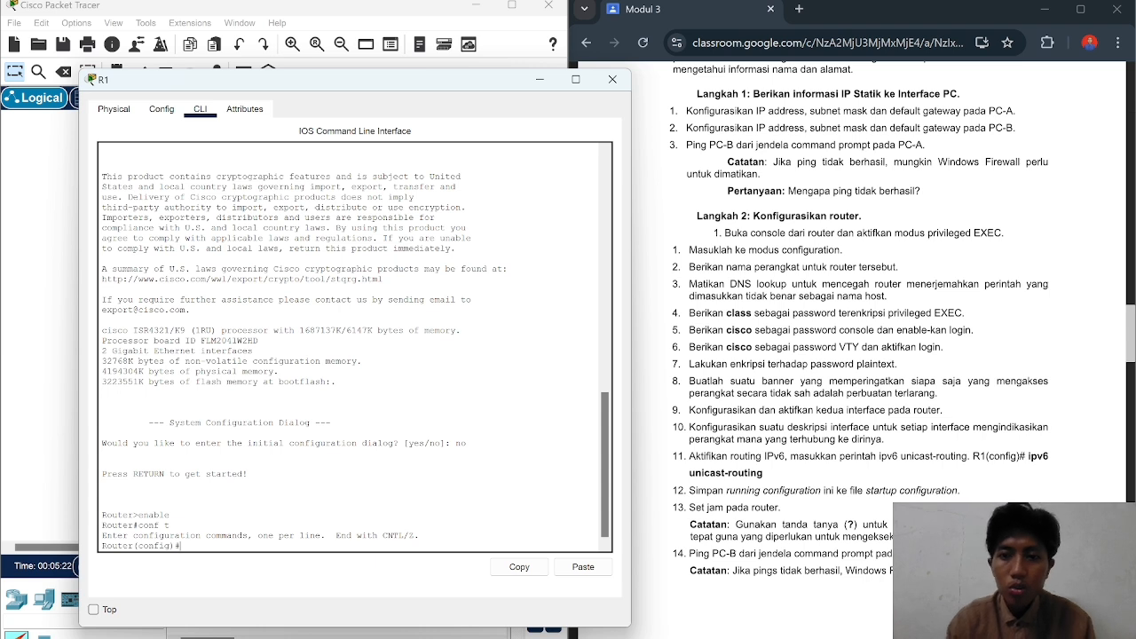
Step: Set hostname R1, run no ip domain-lookup, and set the enable secret password
text(hos)
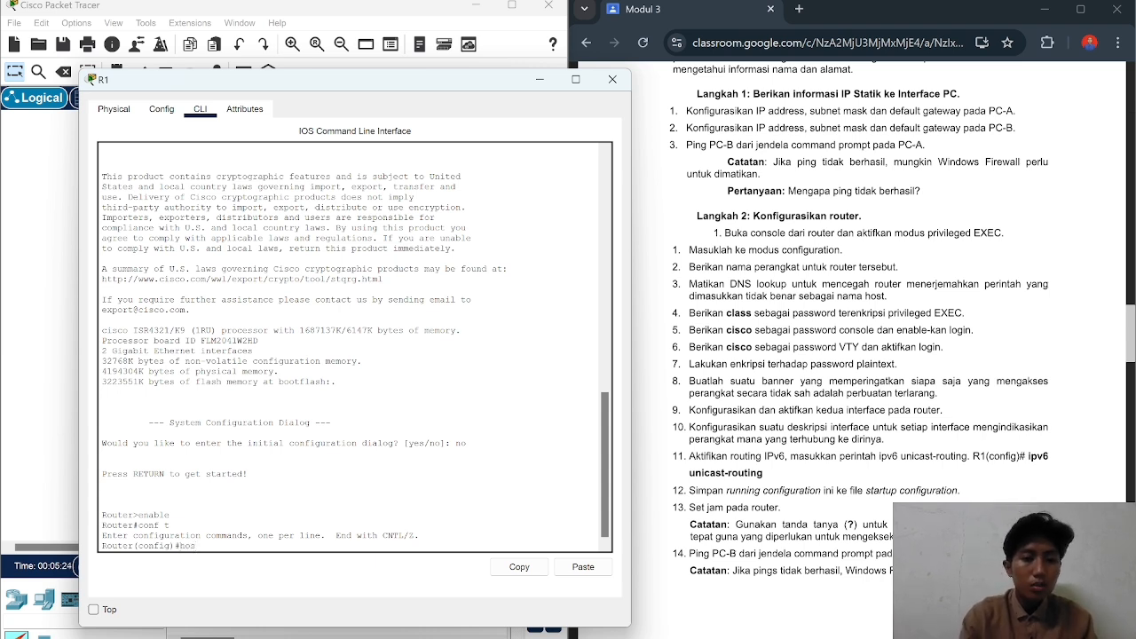
text(tname)
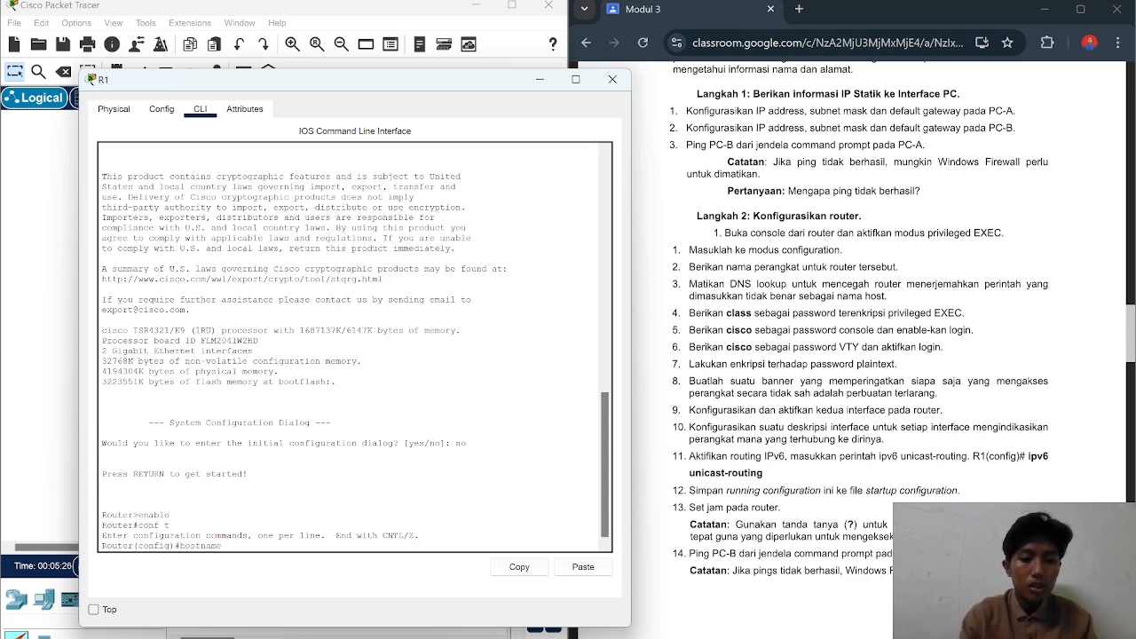
text( R1)
key(Return)
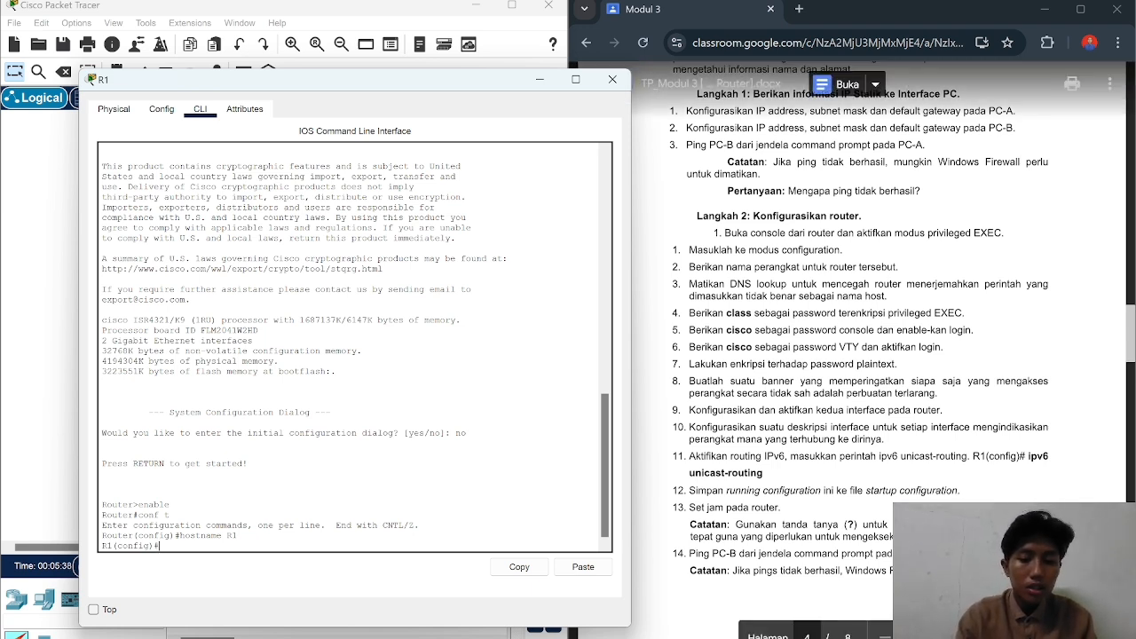
text(no ip)
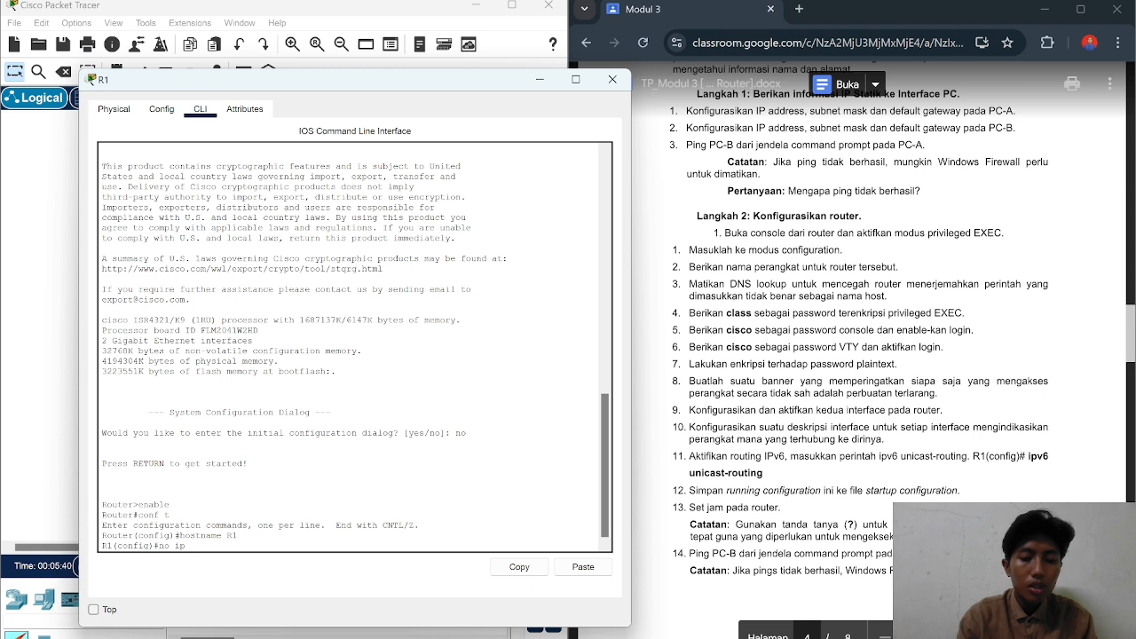
text( domain-lookup)
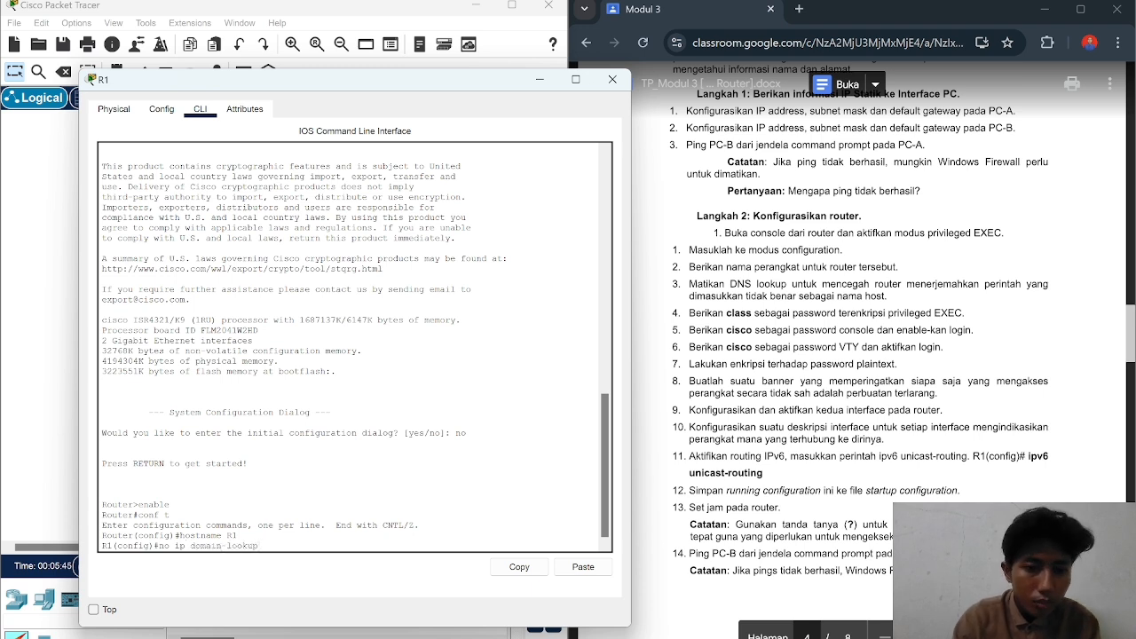
key(Return)
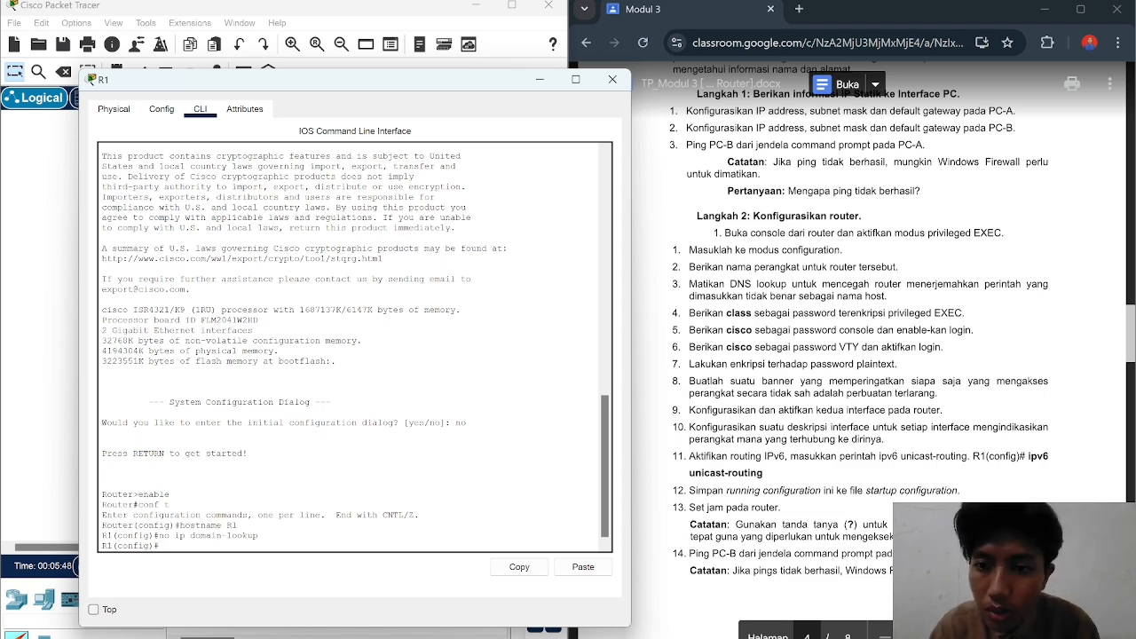
scroll(859, 320, down, 1)
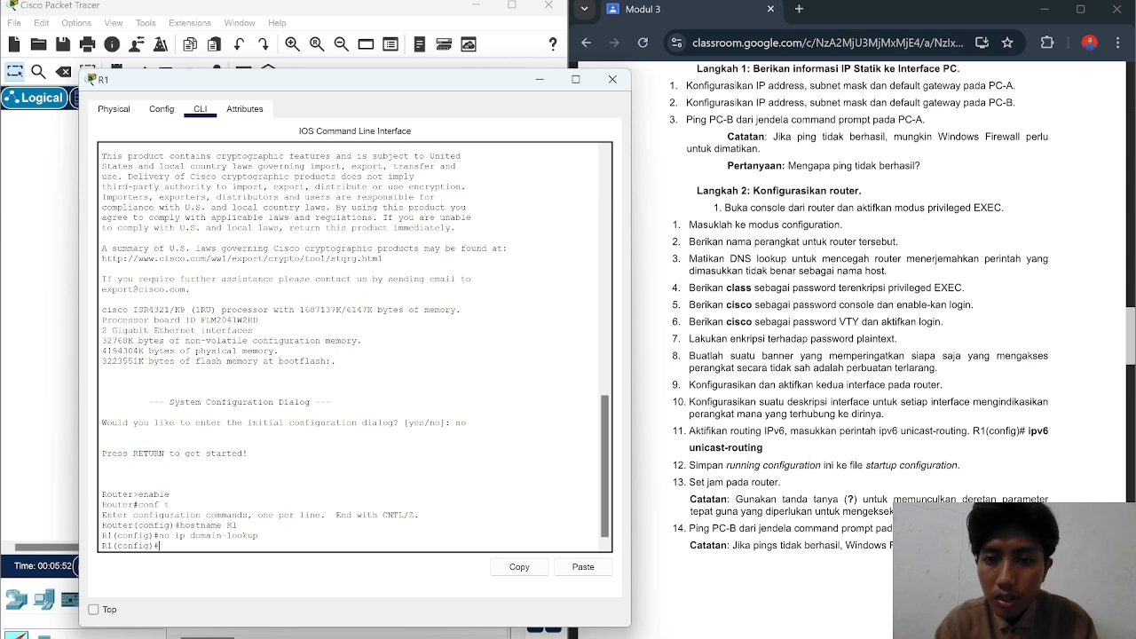
text(enable)
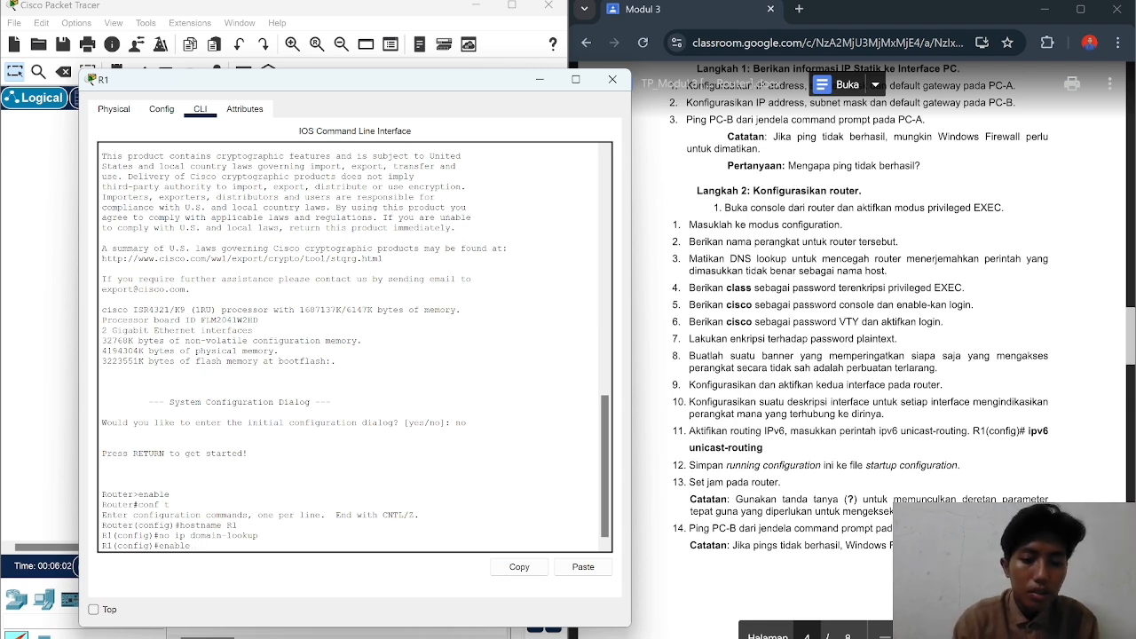
text(secret c)
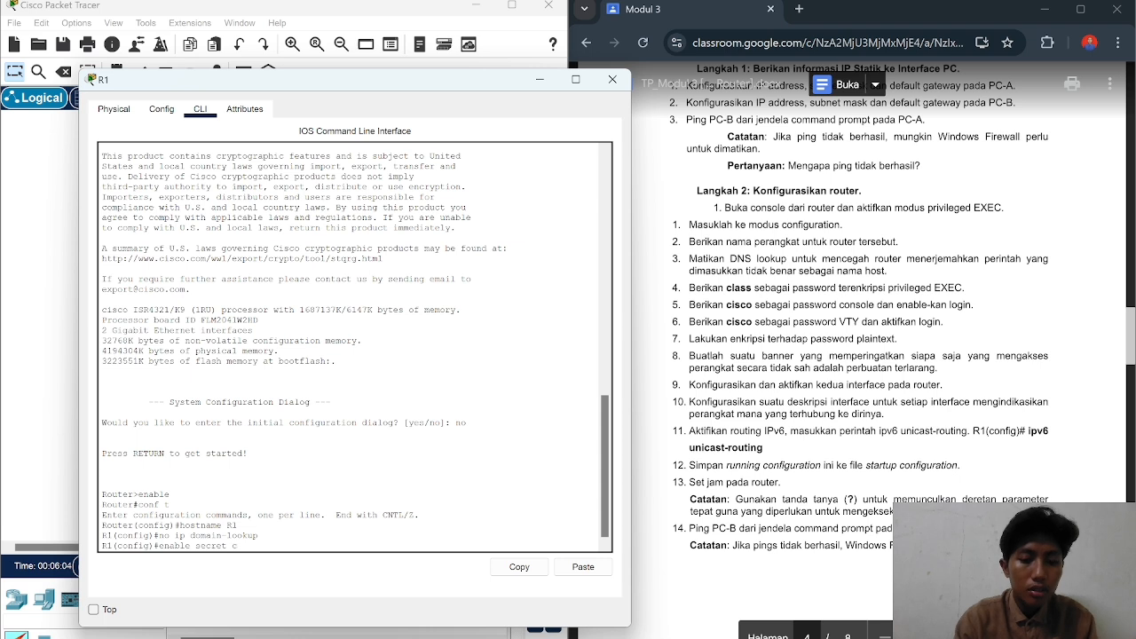
text(lass)
key(Return)
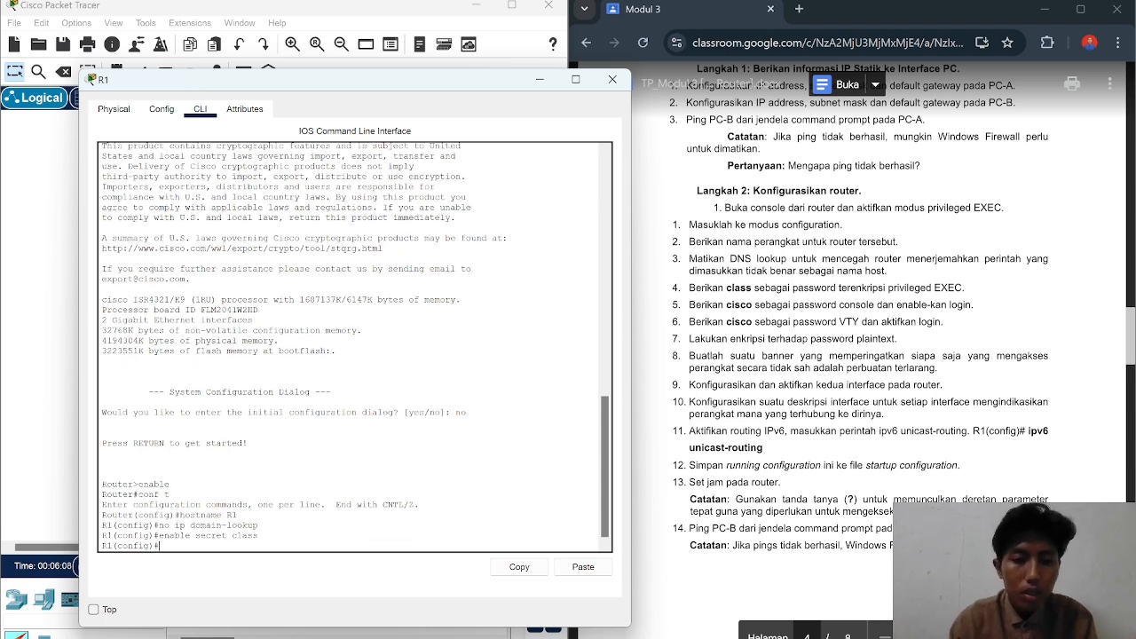
text(line)
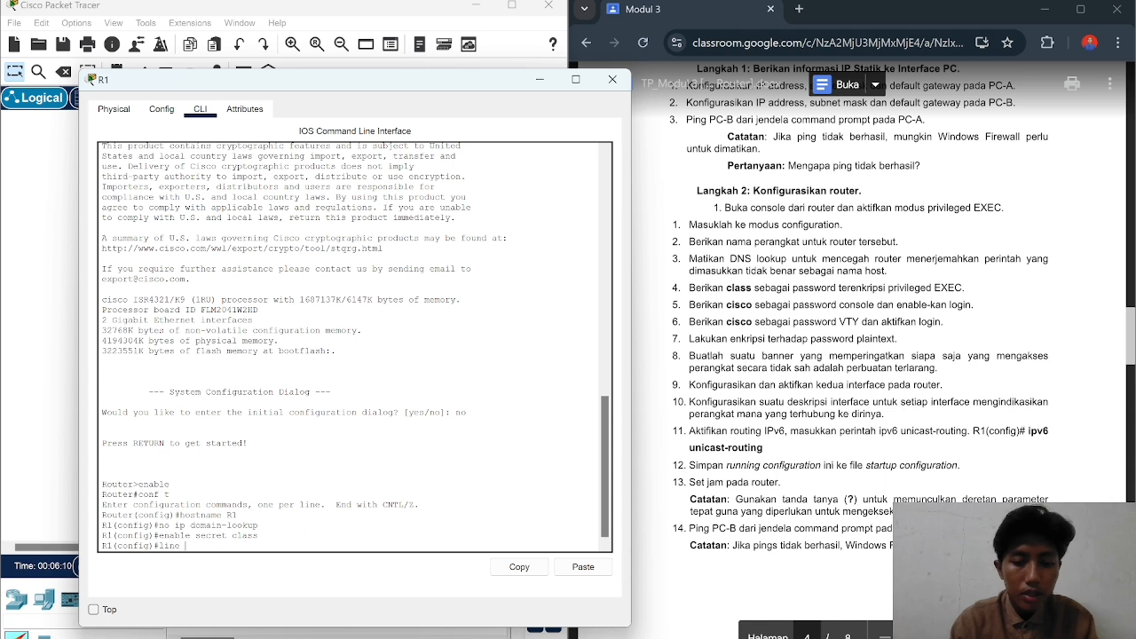
text( console)
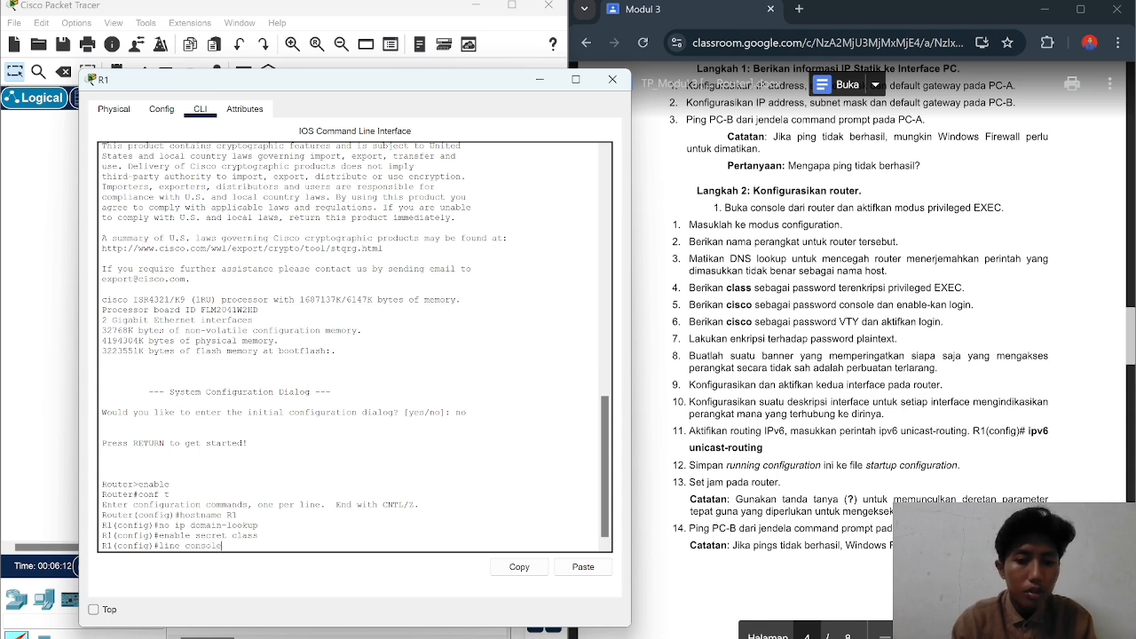
text( 0)
key(Return)
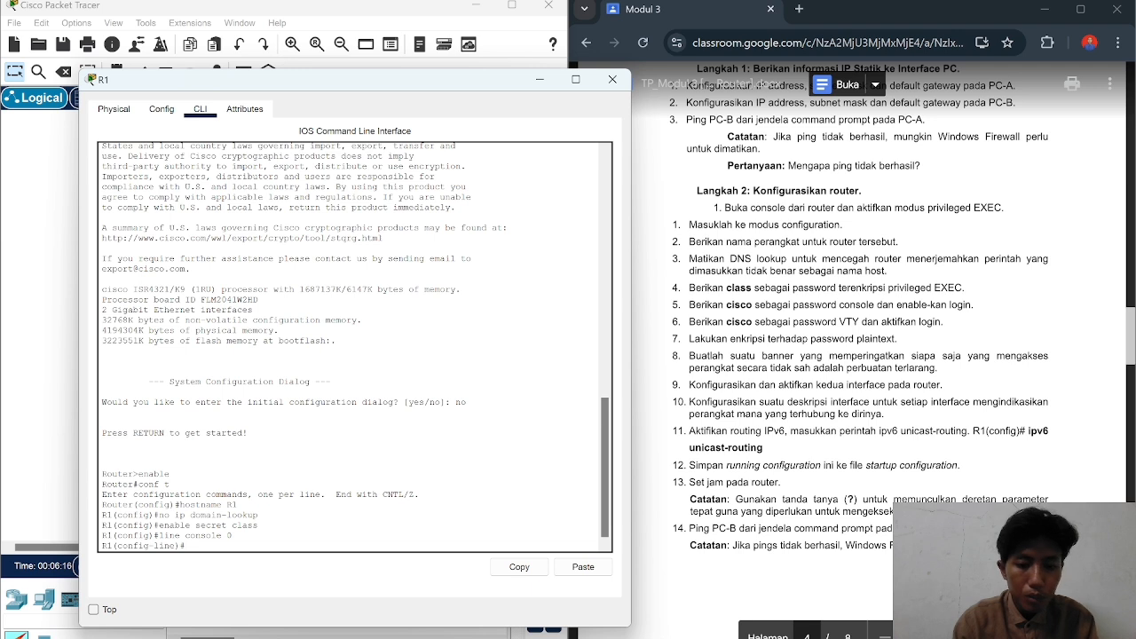
text(passwor)
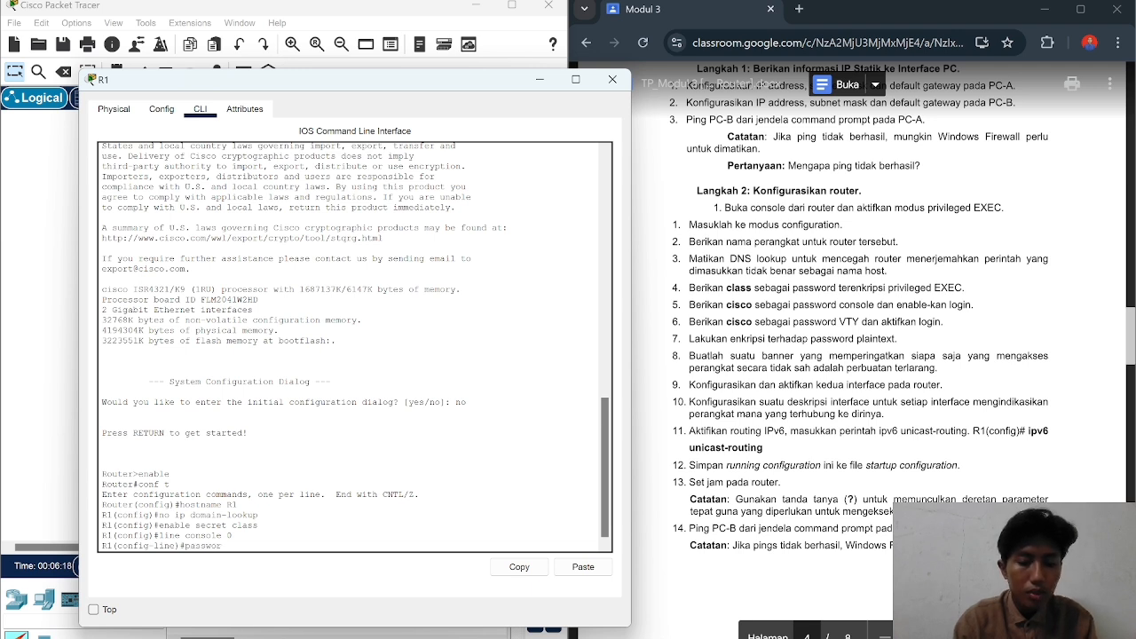
text(d cisco)
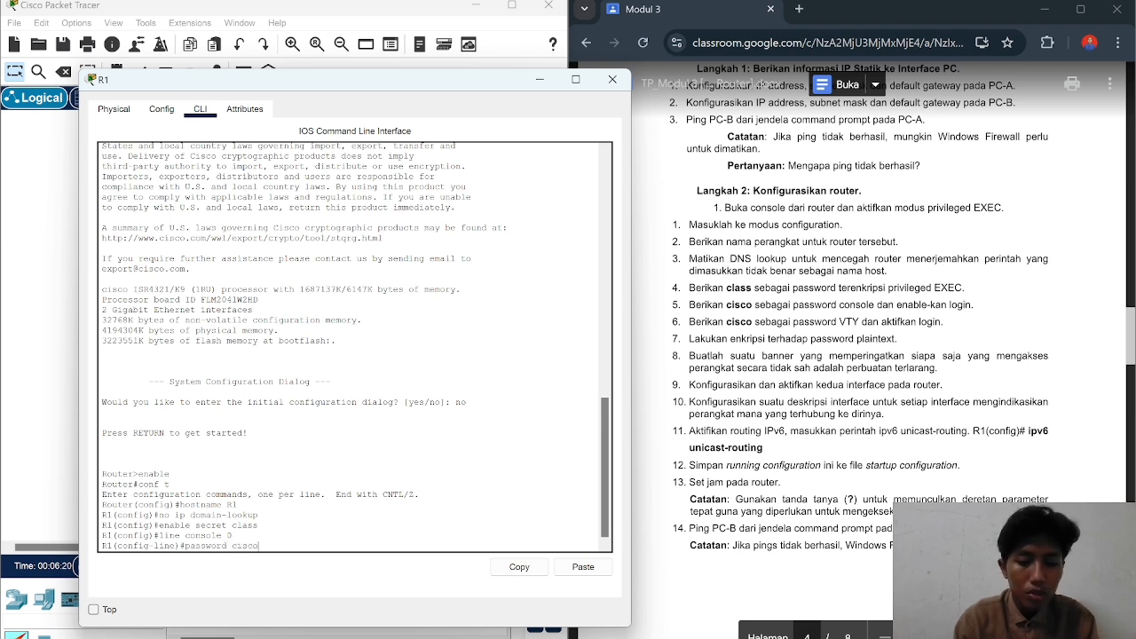
key(Return)
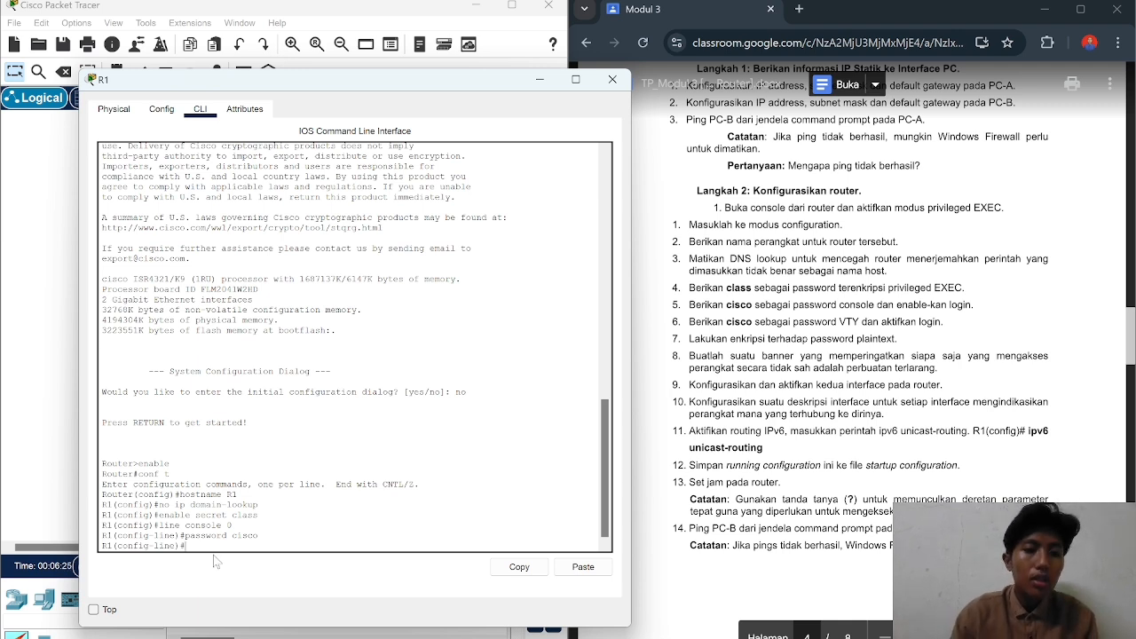
text(login)
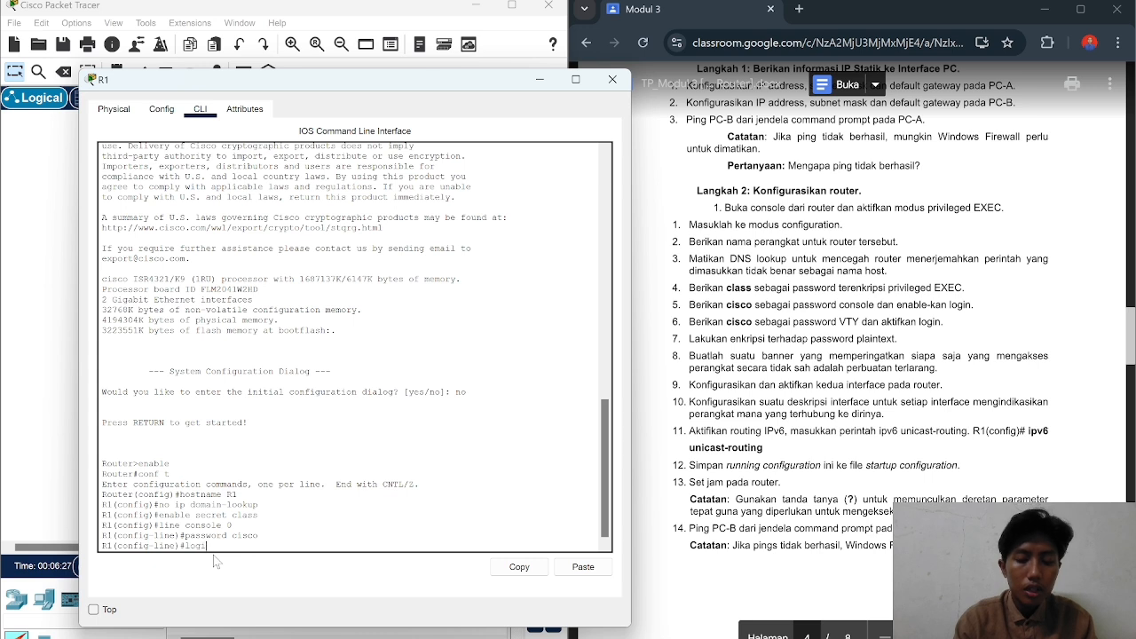
key(Return)
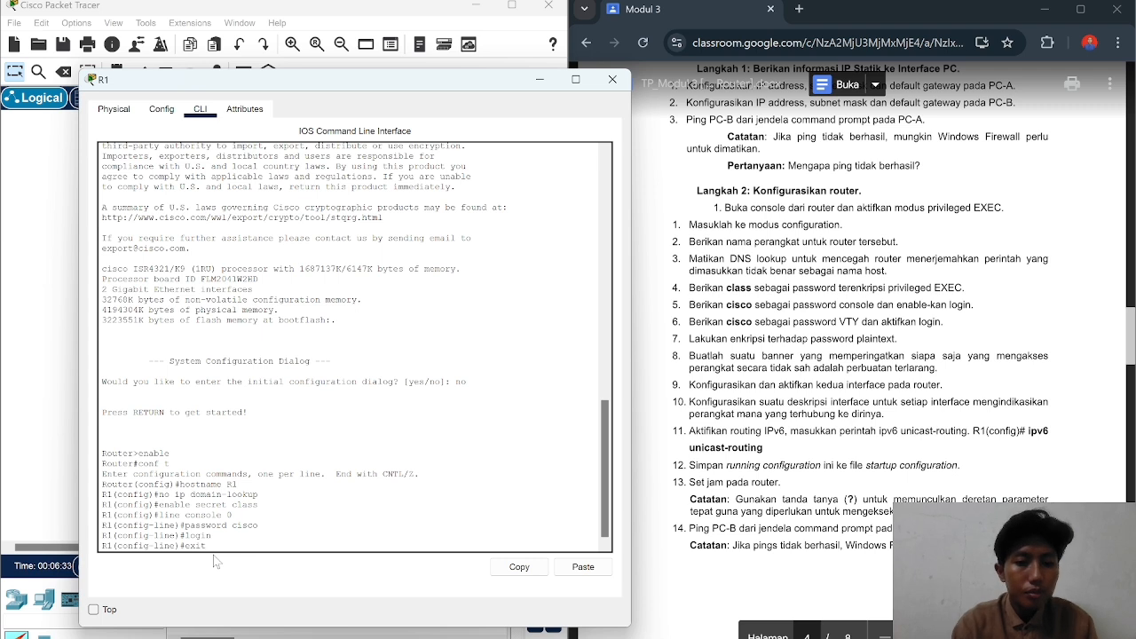
text(exit)
key(Return)
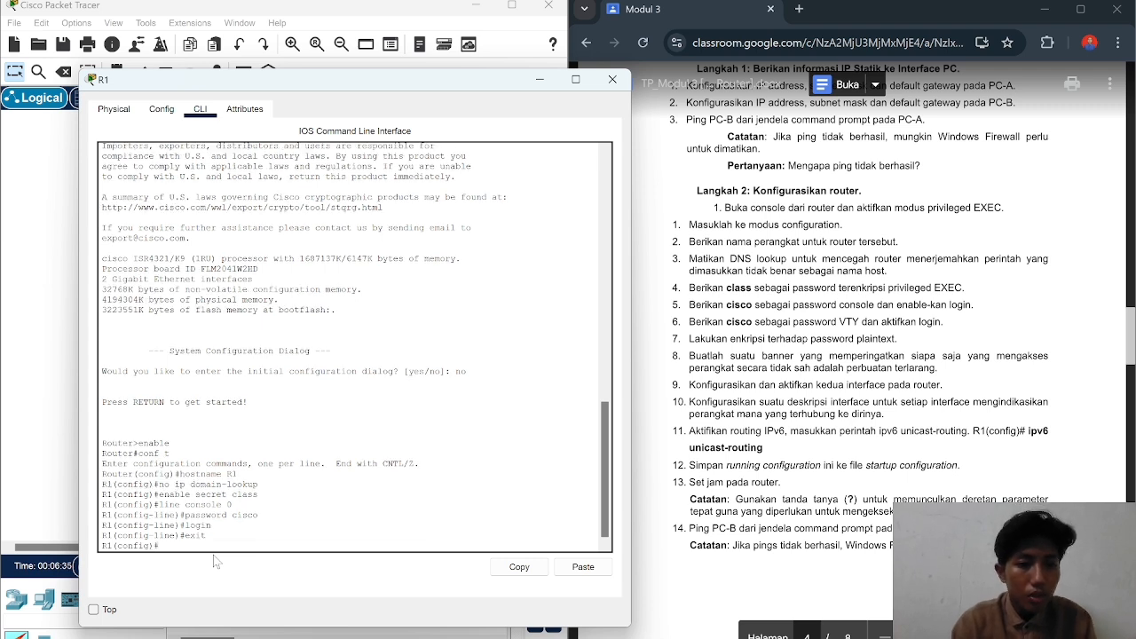
text(line )
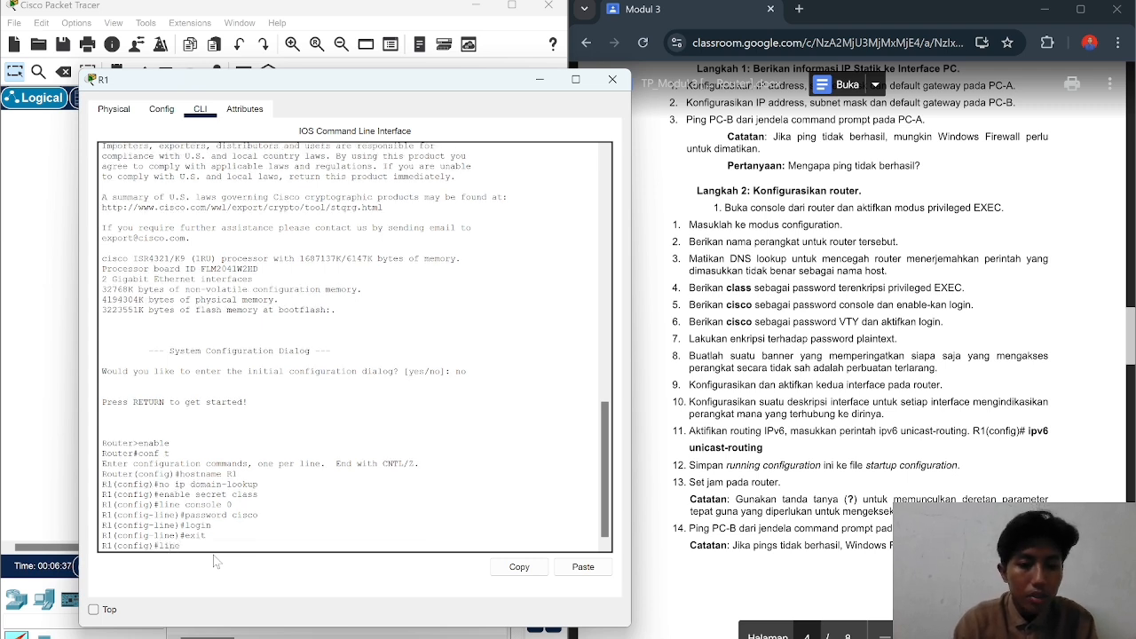
text(vty 0)
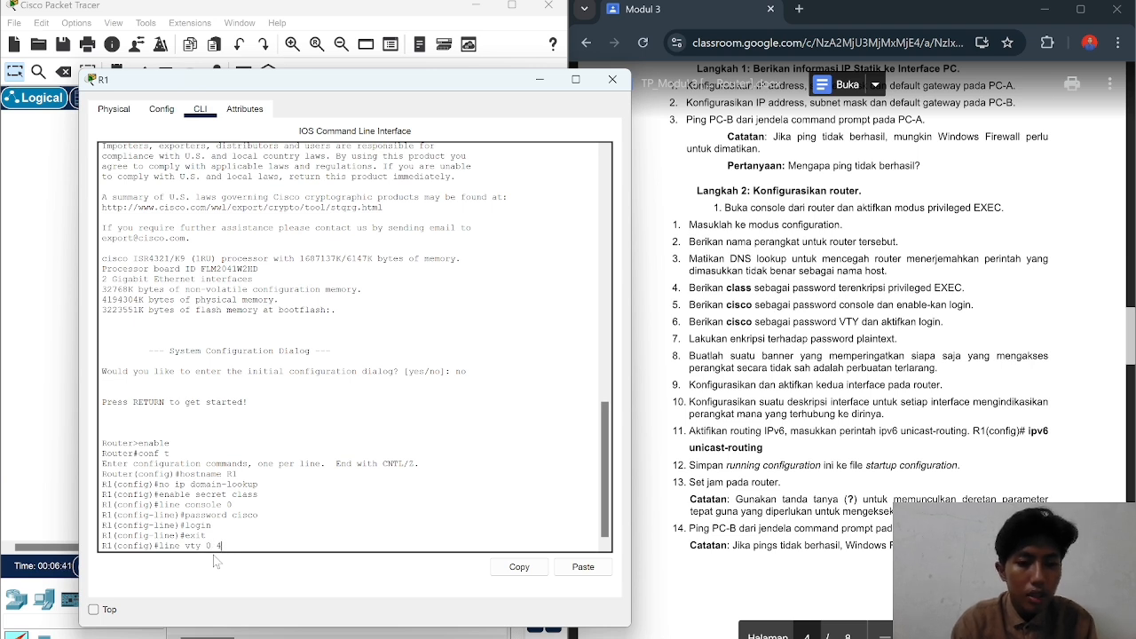
text( 4)
key(Return)
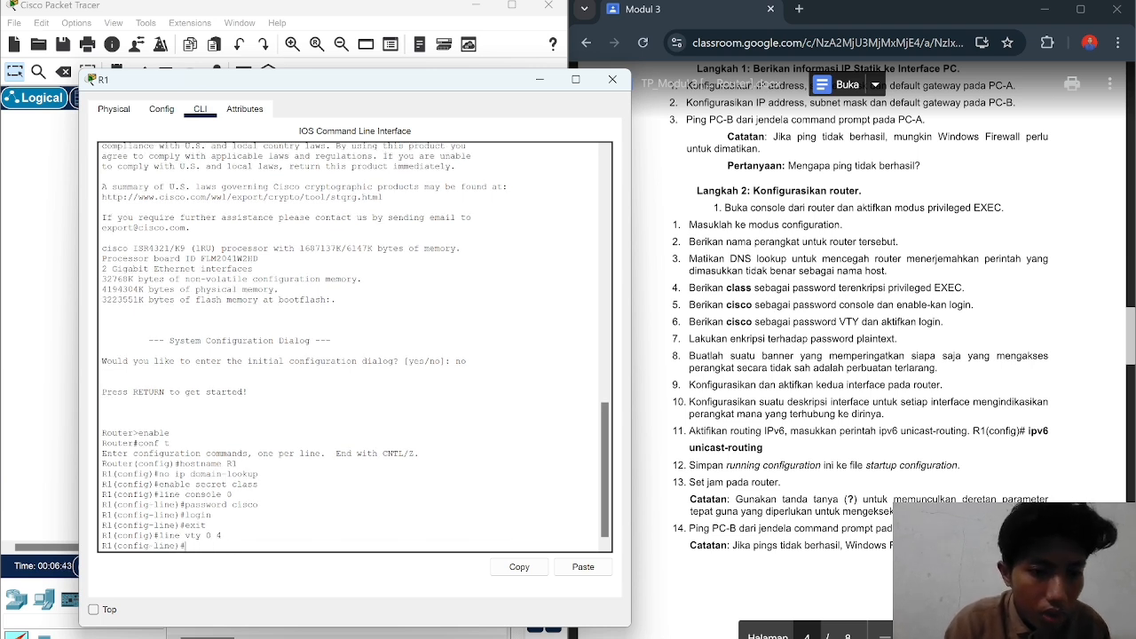
text(passw)
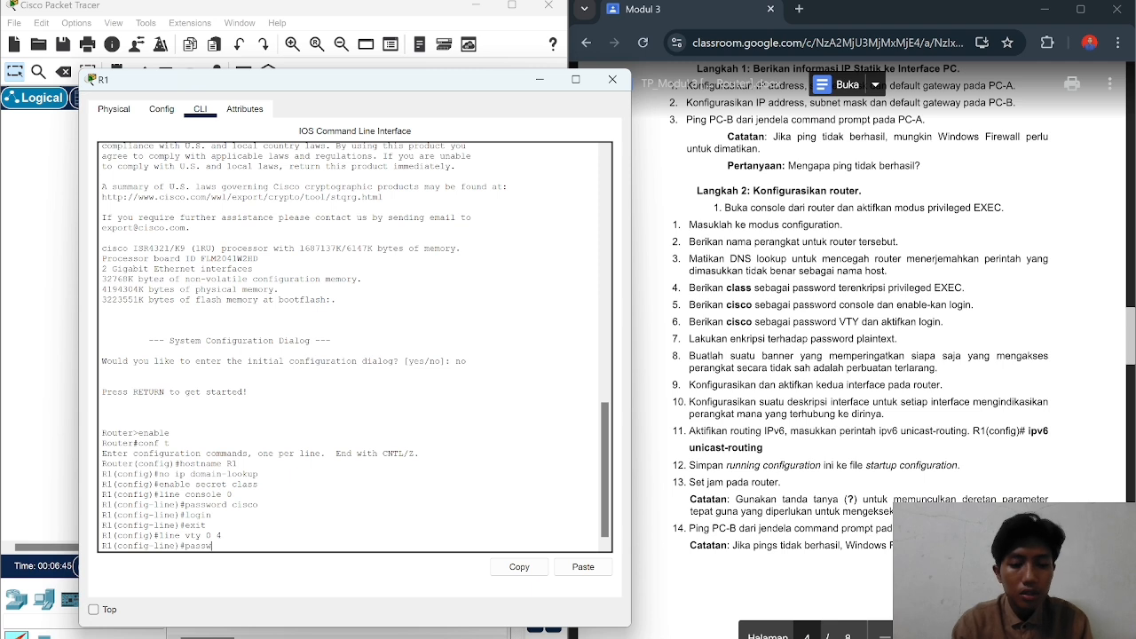
text(ord c)
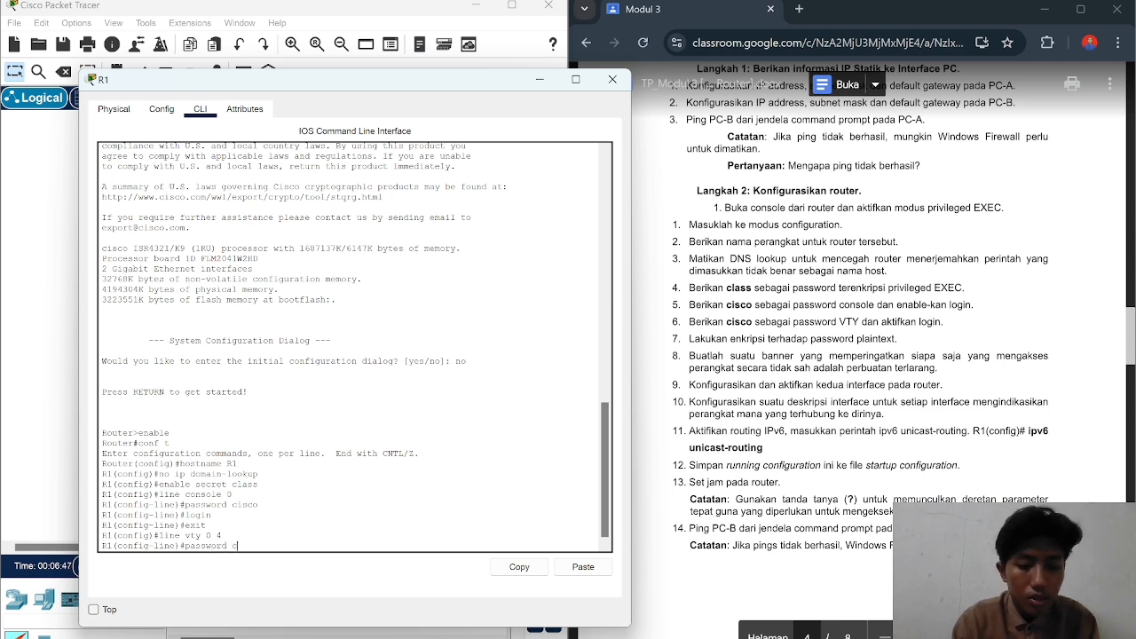
text(isco)
key(Return)
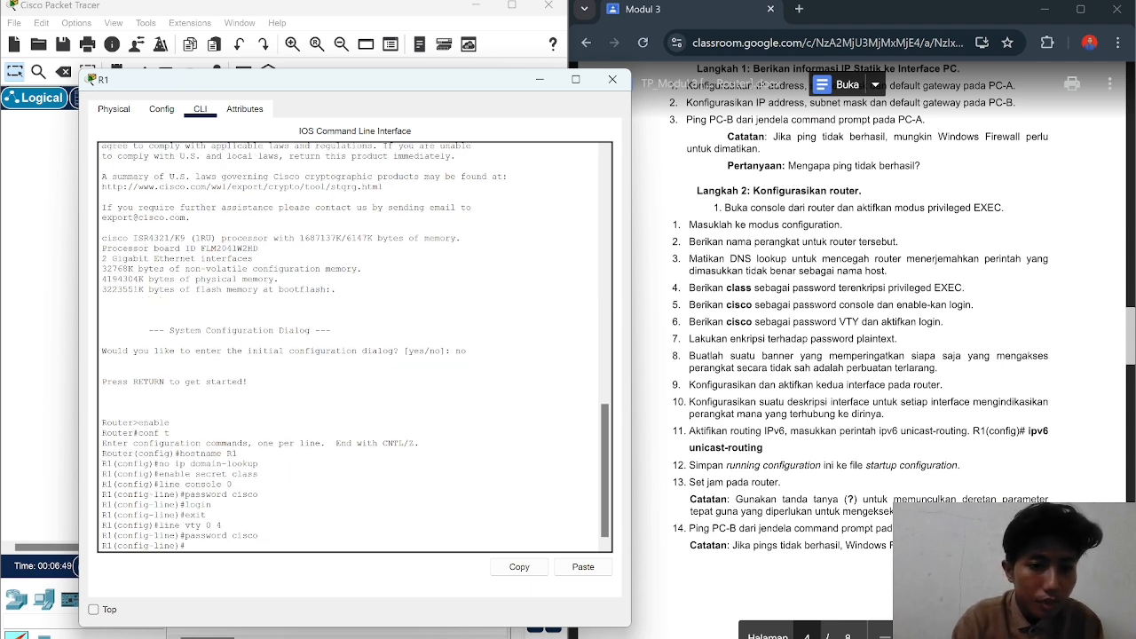
text(log)
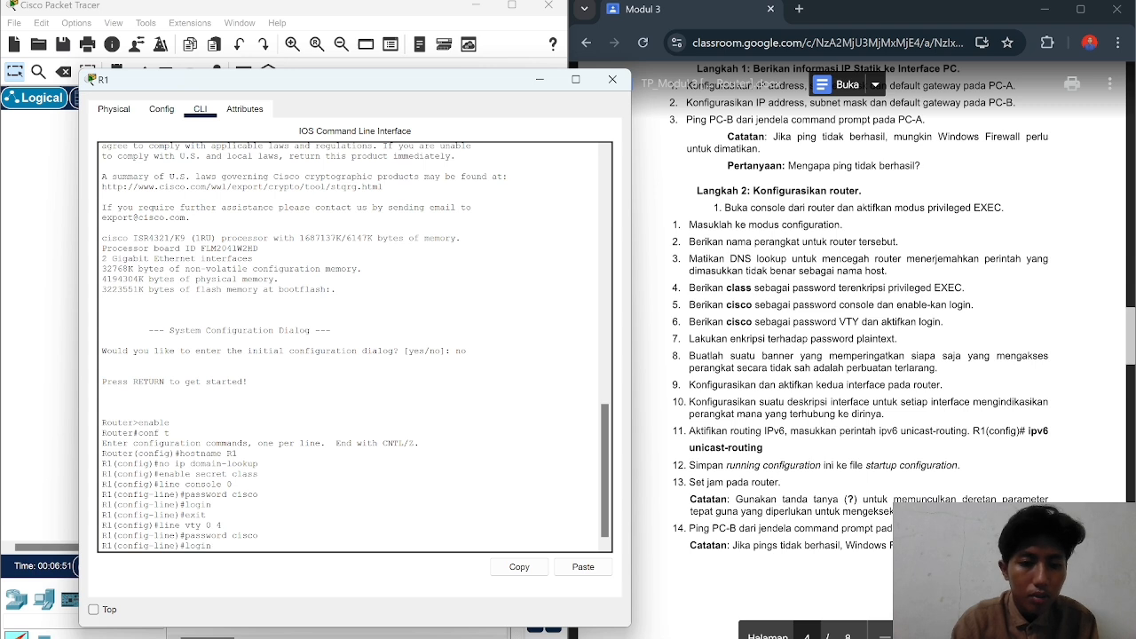
text(in)
key(Return)
text(exit)
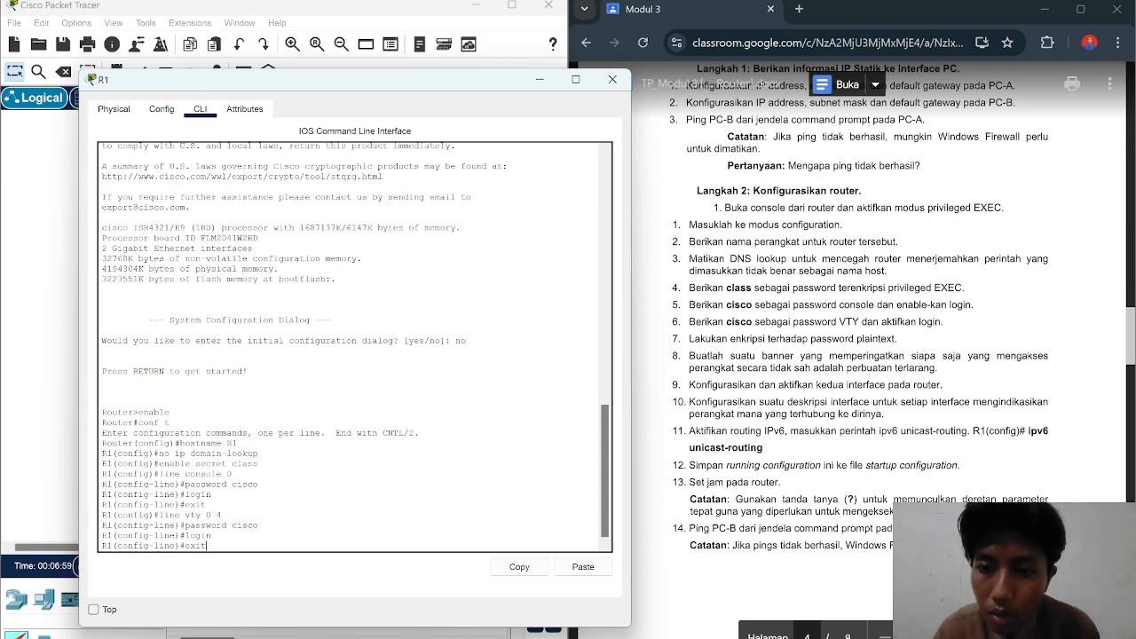
key(BackSpace)
key(BackSpace)
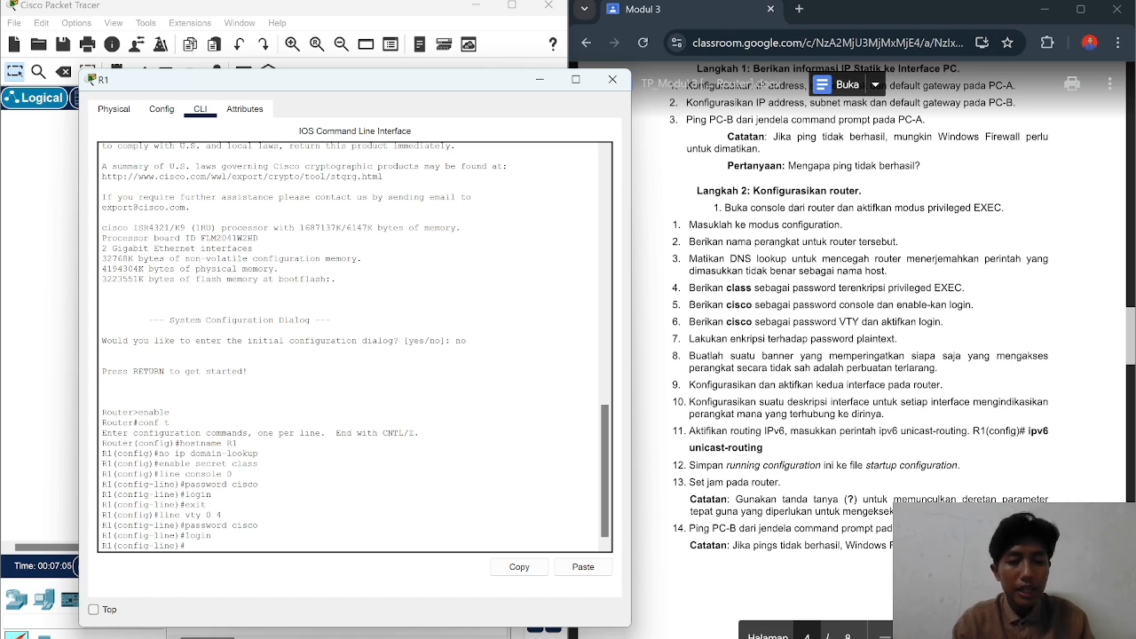
Step: Enable service password-encryption on R1, correcting the misspelled 'encryption'
text(ser)
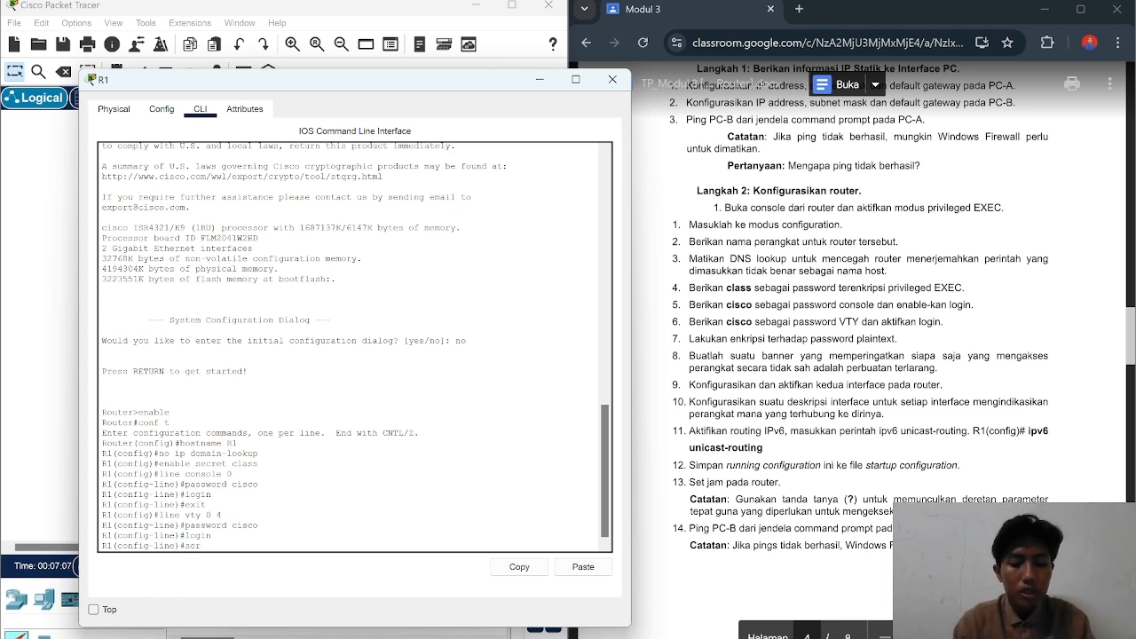
text(vice pa)
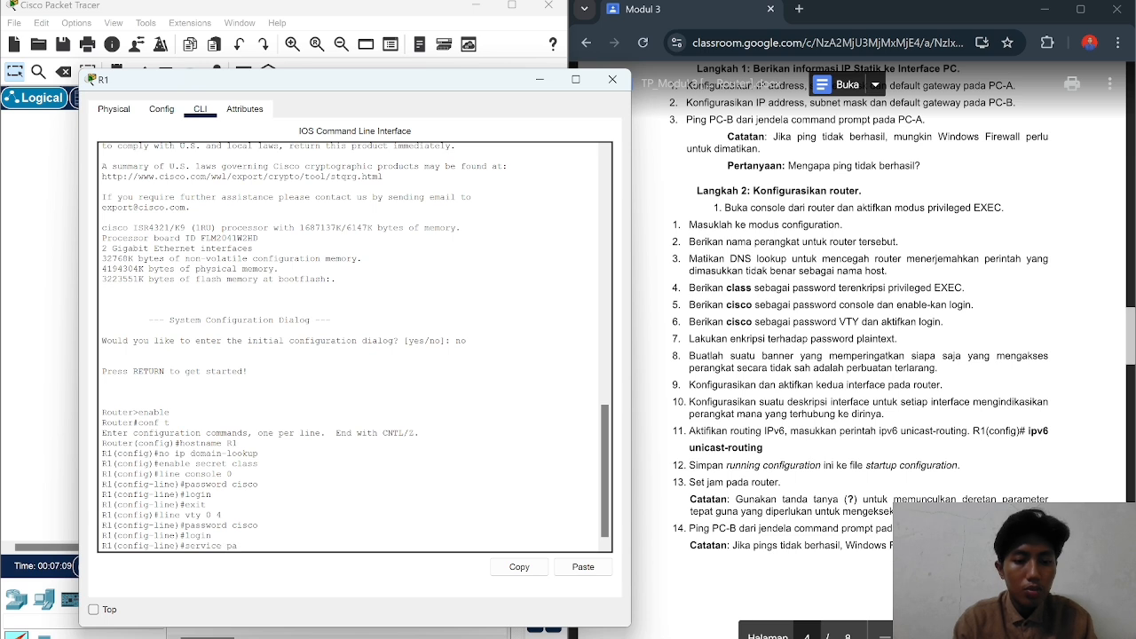
text(ssword encrip)
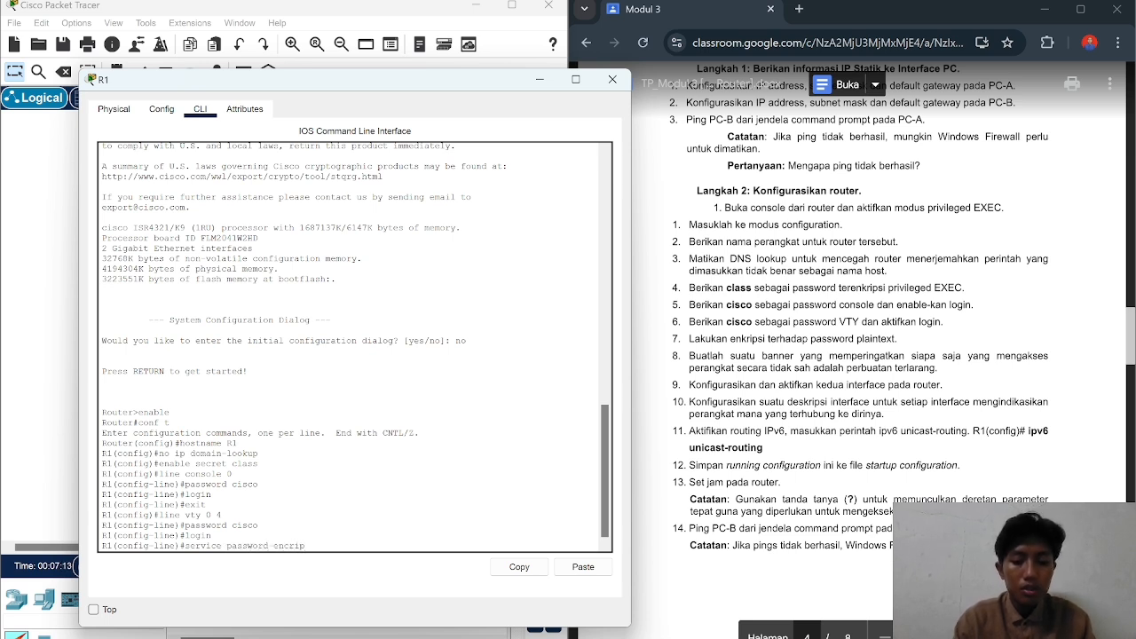
text(tion)
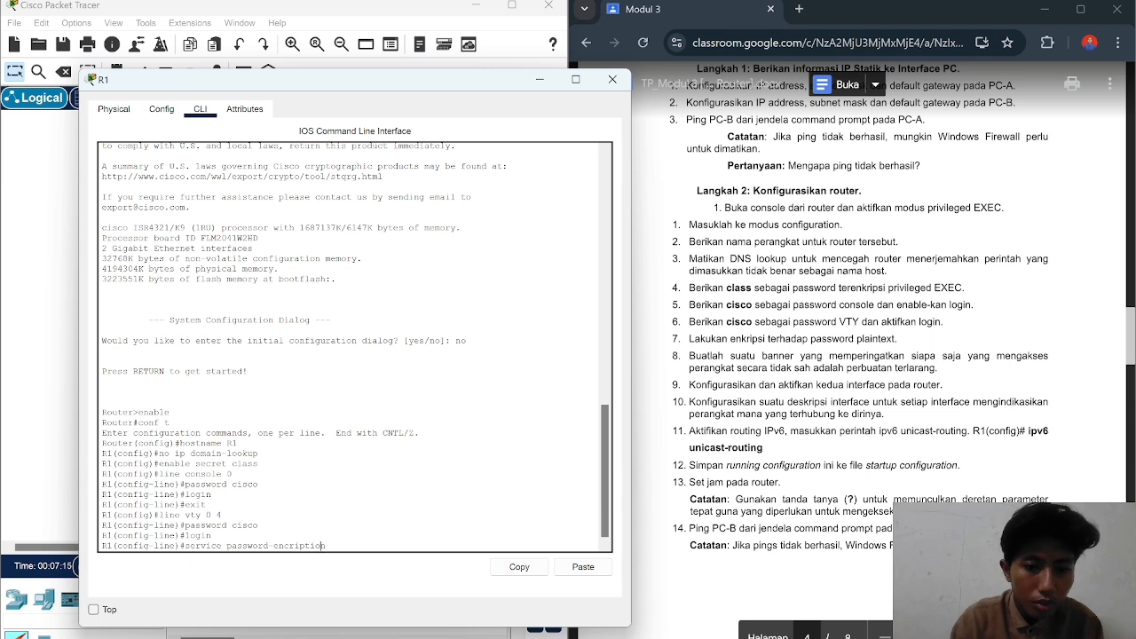
key(Left)
key(Left)
key(Left)
key(Left)
key(Left)
key(BackSpace)
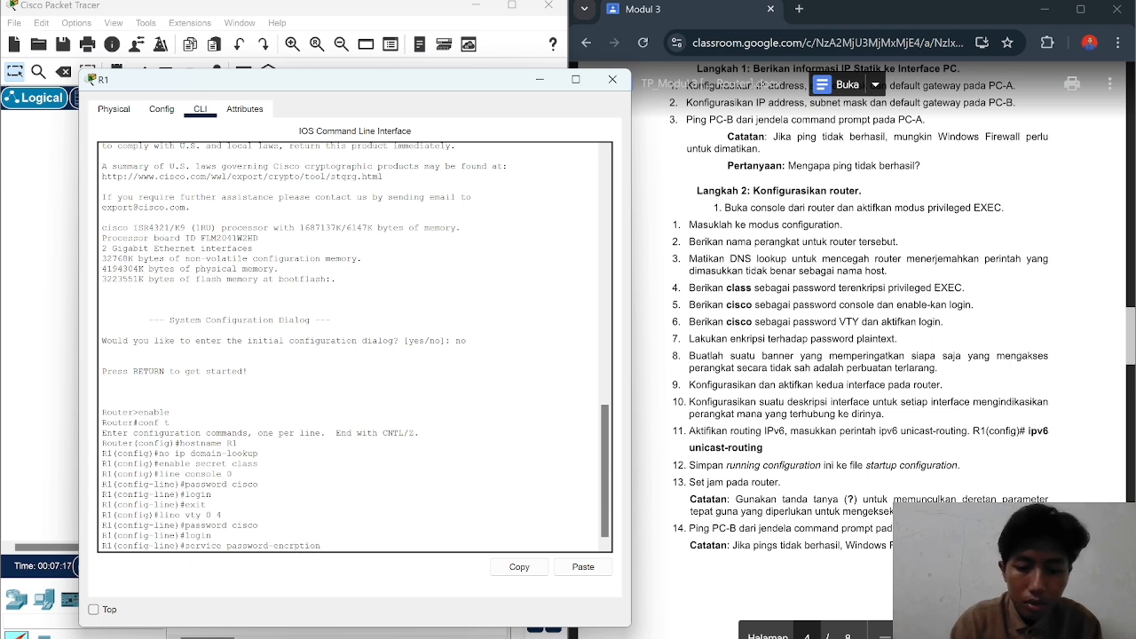
text(y)
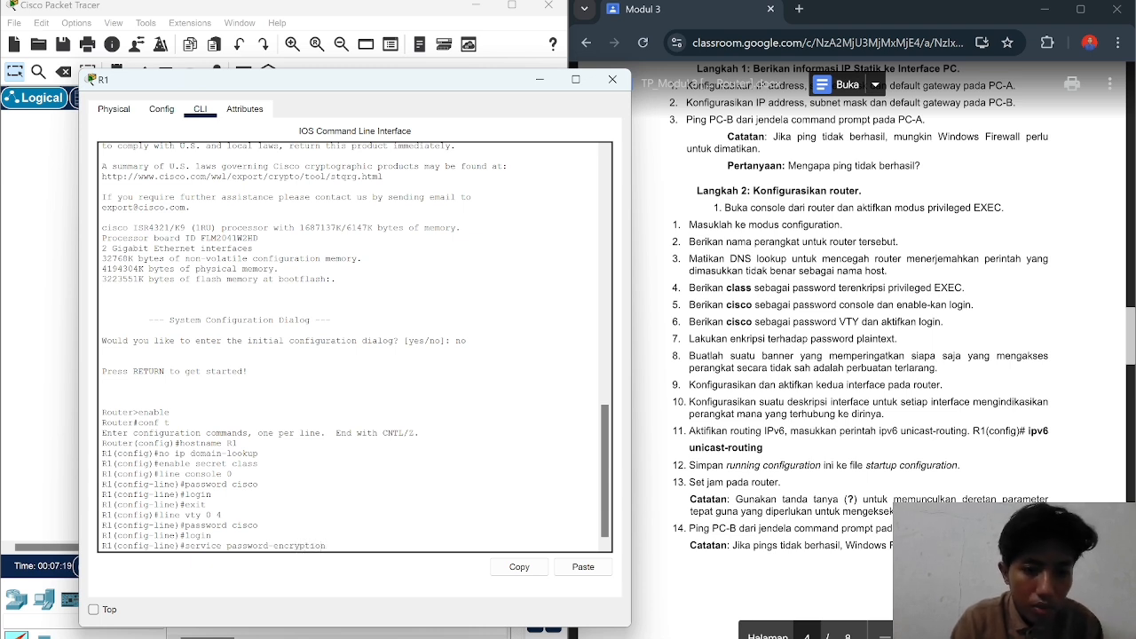
key(Right)
key(Right)
key(Right)
key(Right)
key(Right)
key(Return)
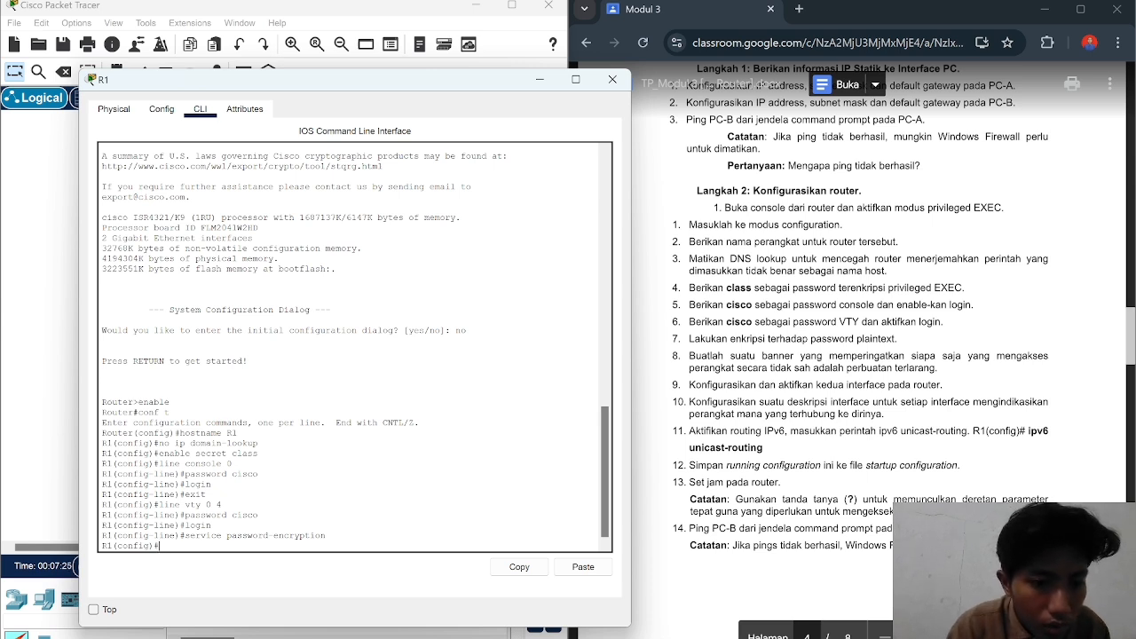
Step: Exit configuration mode to privileged EXEC and begin typing conf t
text(exi)
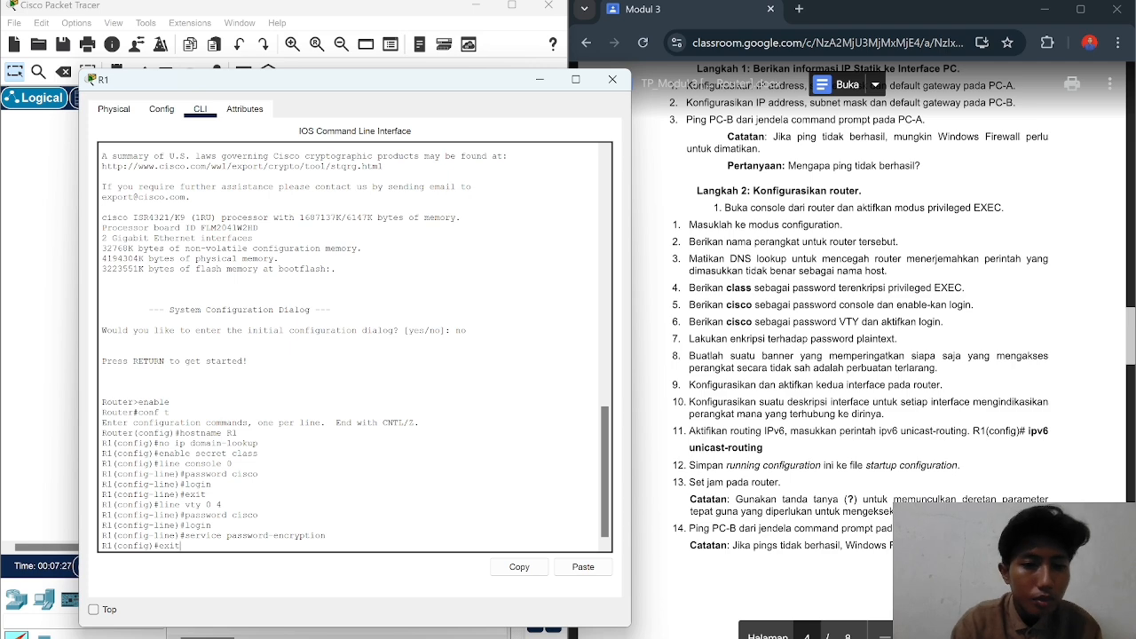
text(t)
key(Return)
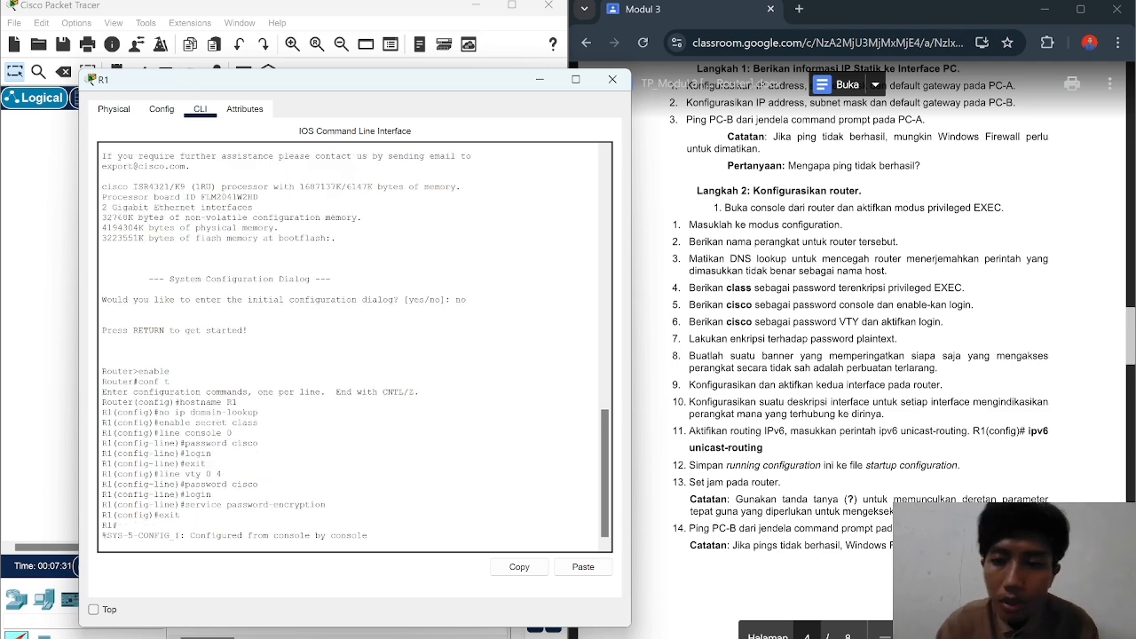
scroll(884, 344, down, 1)
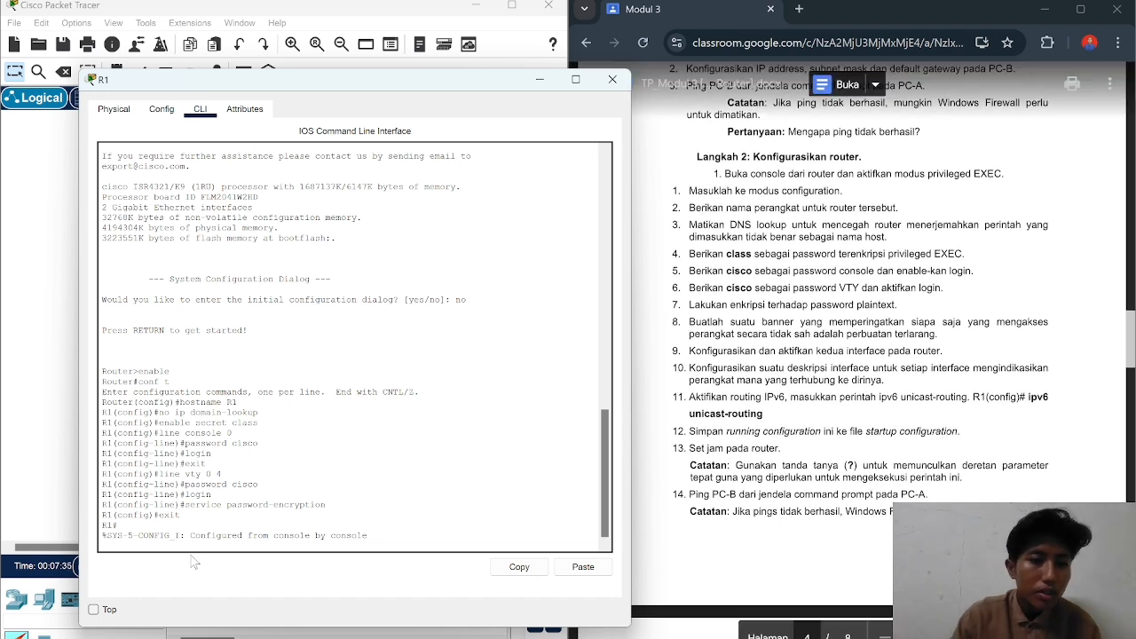
key(Return)
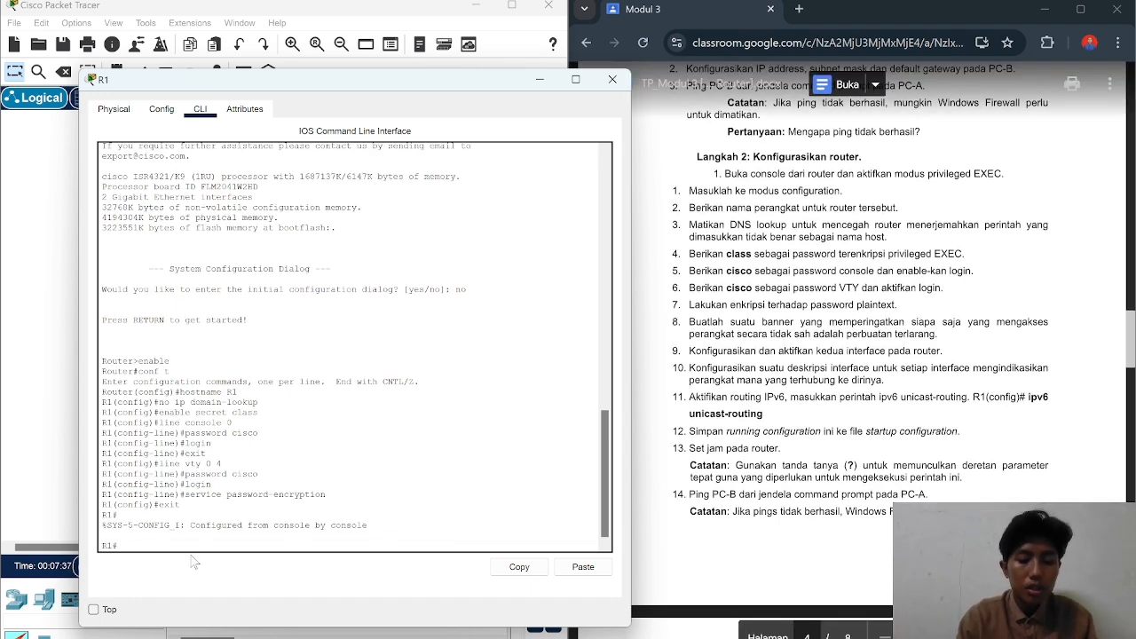
text(conf)
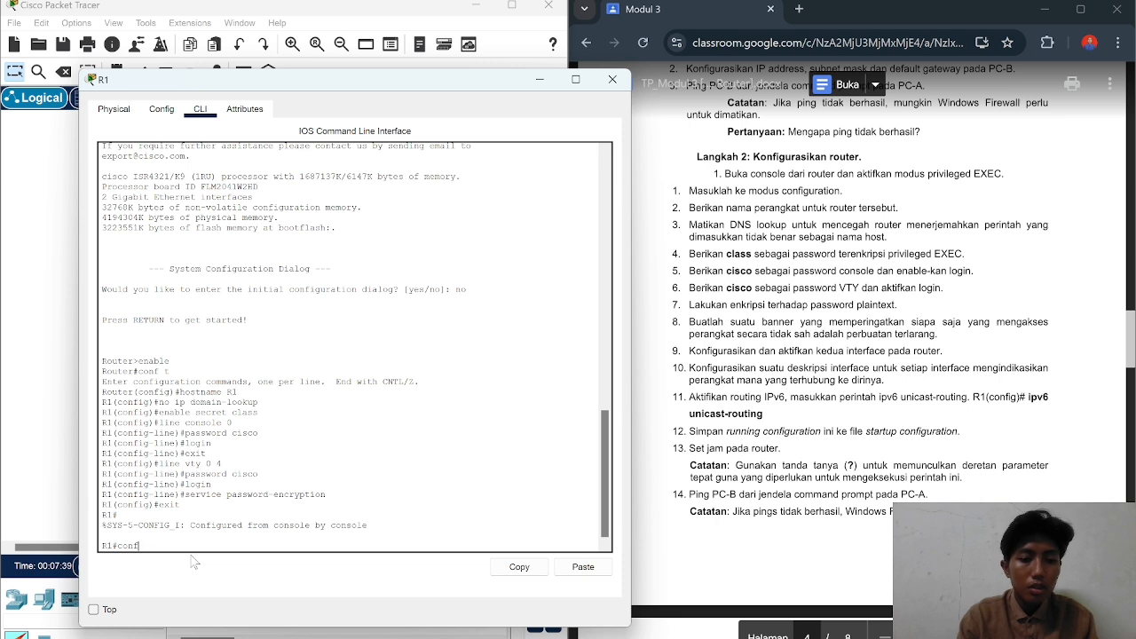
text( t)
Step: Re-enter global configuration and set R1's MOTD banner to 'Dilarang masuk'
key(Return)
text(ba)
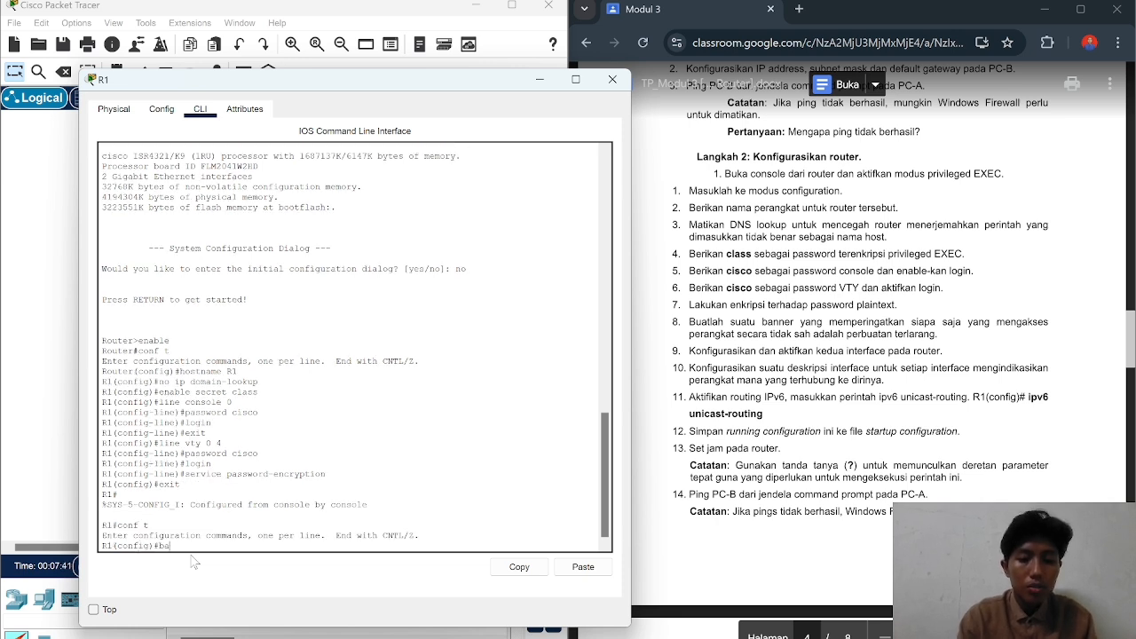
text(nner m)
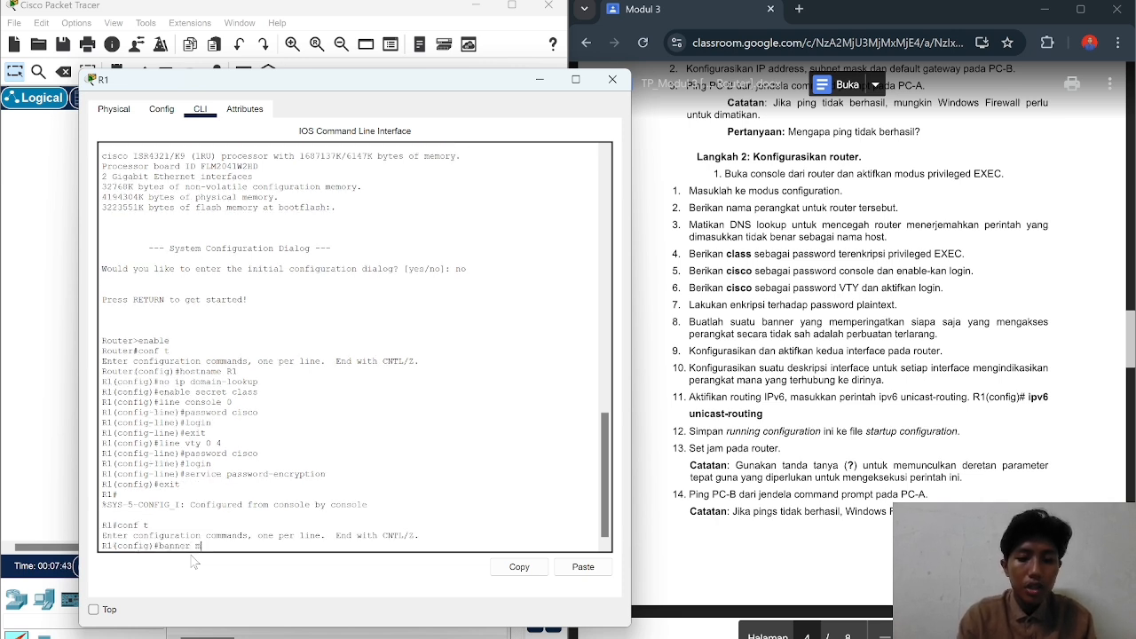
text(otd)
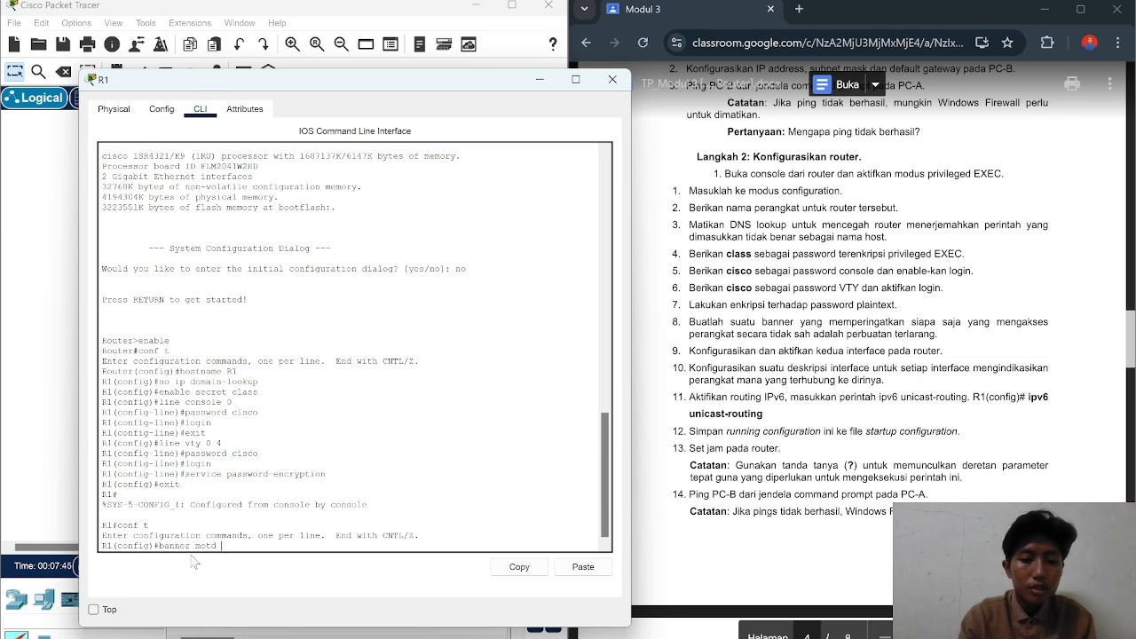
text( ##)
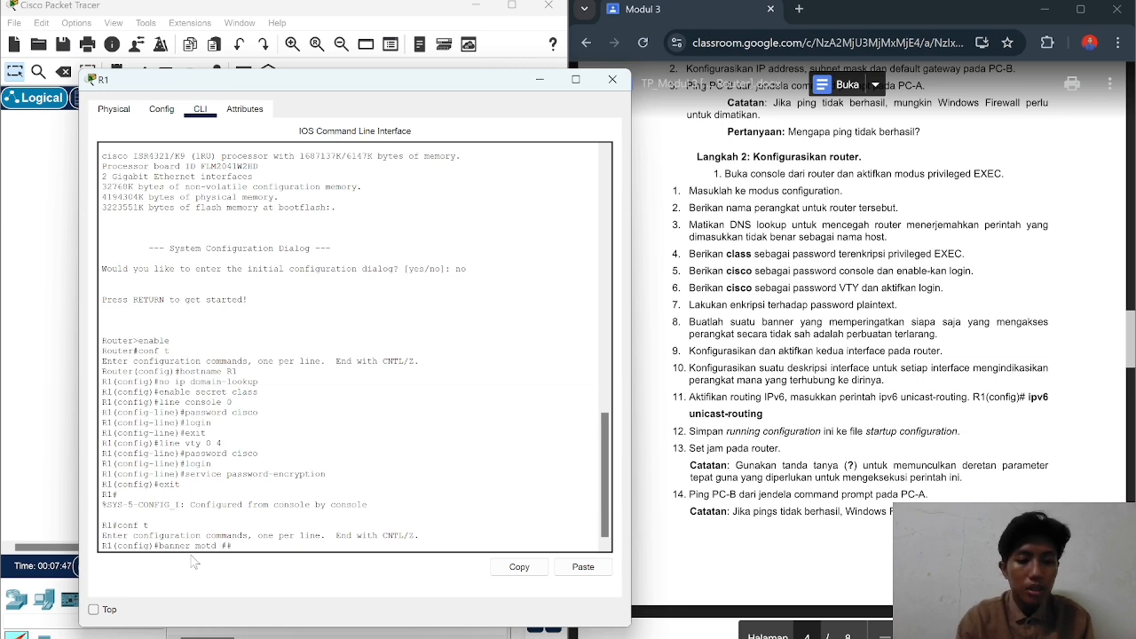
text(Dilarang )
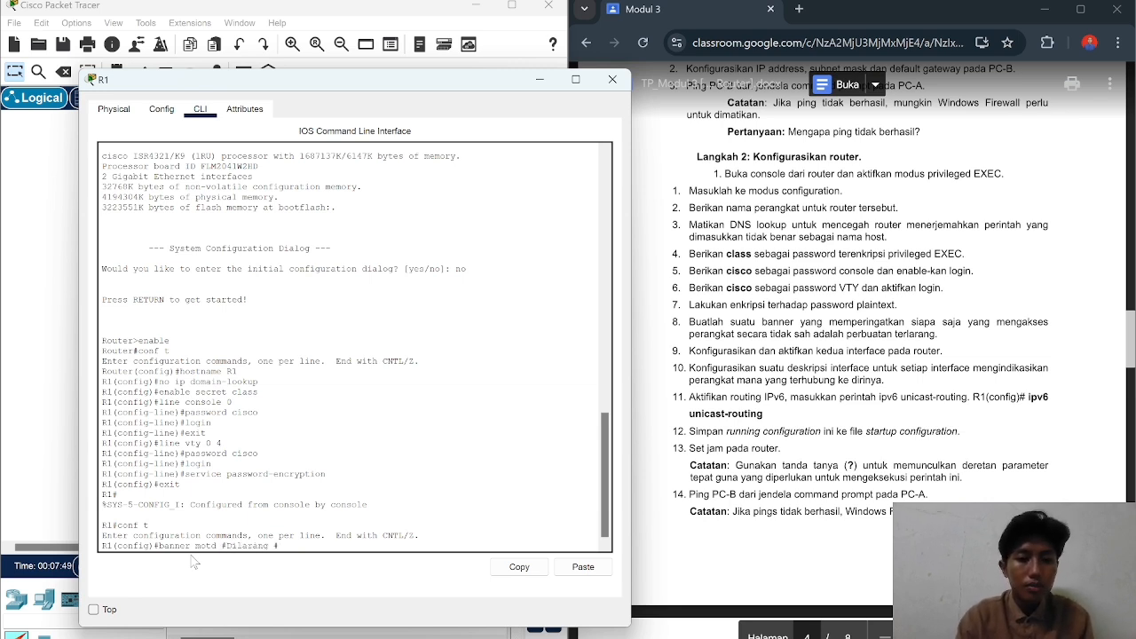
text(masuk)
key(Return)
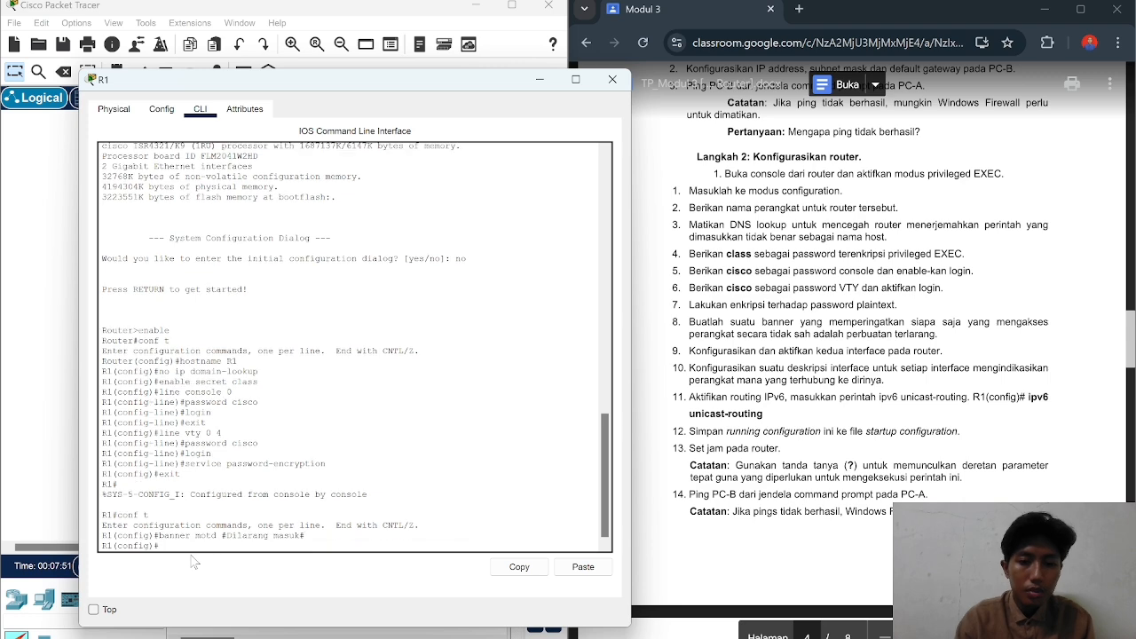
scroll(853, 355, down, 1)
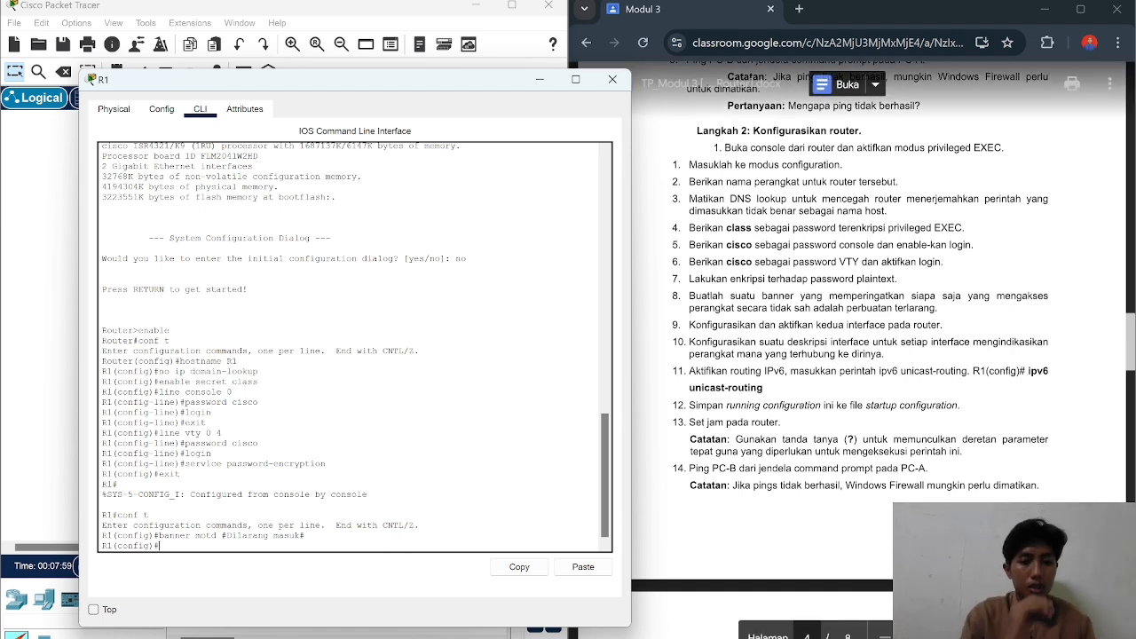
Step: On interface g0/0/0, set IPv4 192.168.0.1 255.255.255.0 and IPv6 2001:db8:acad::1/64
text(i)
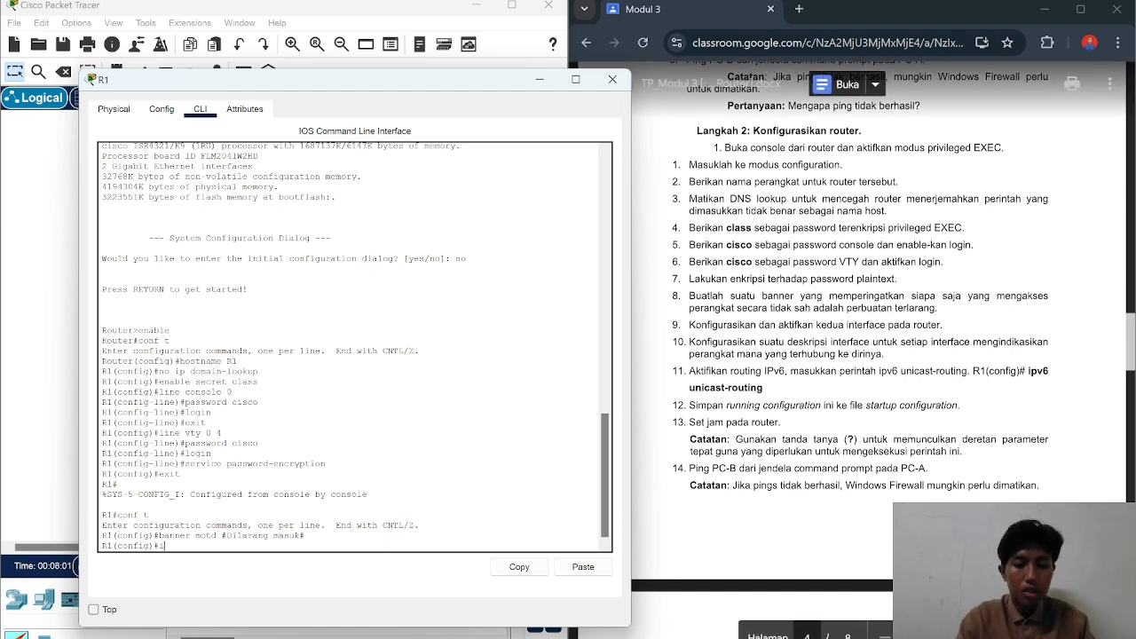
text(nterface)
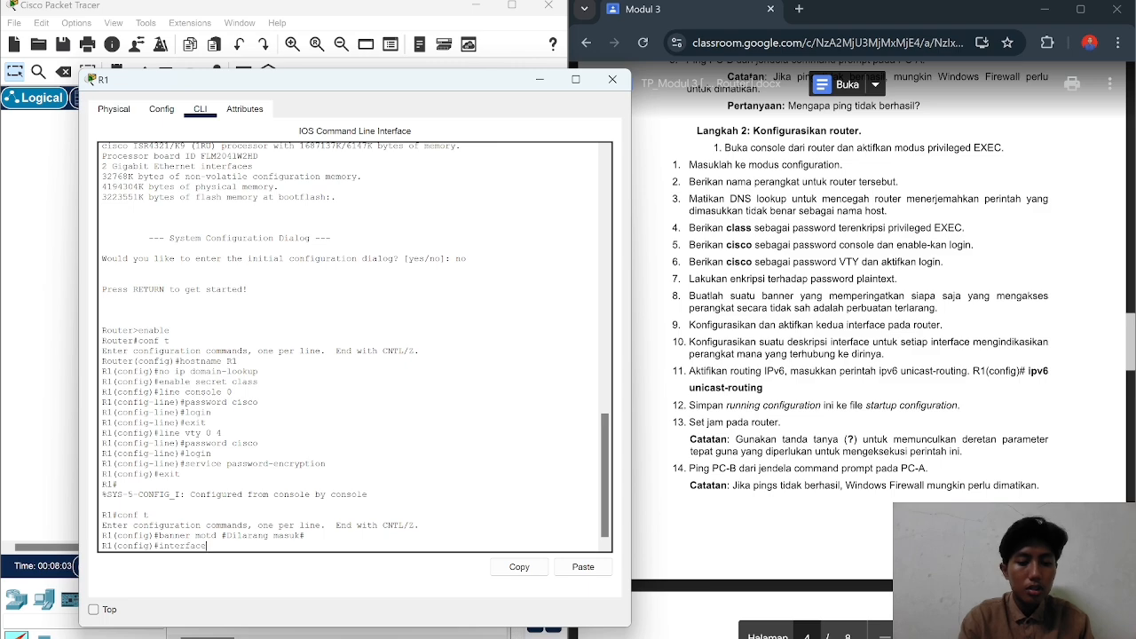
scroll(853, 355, up, 10)
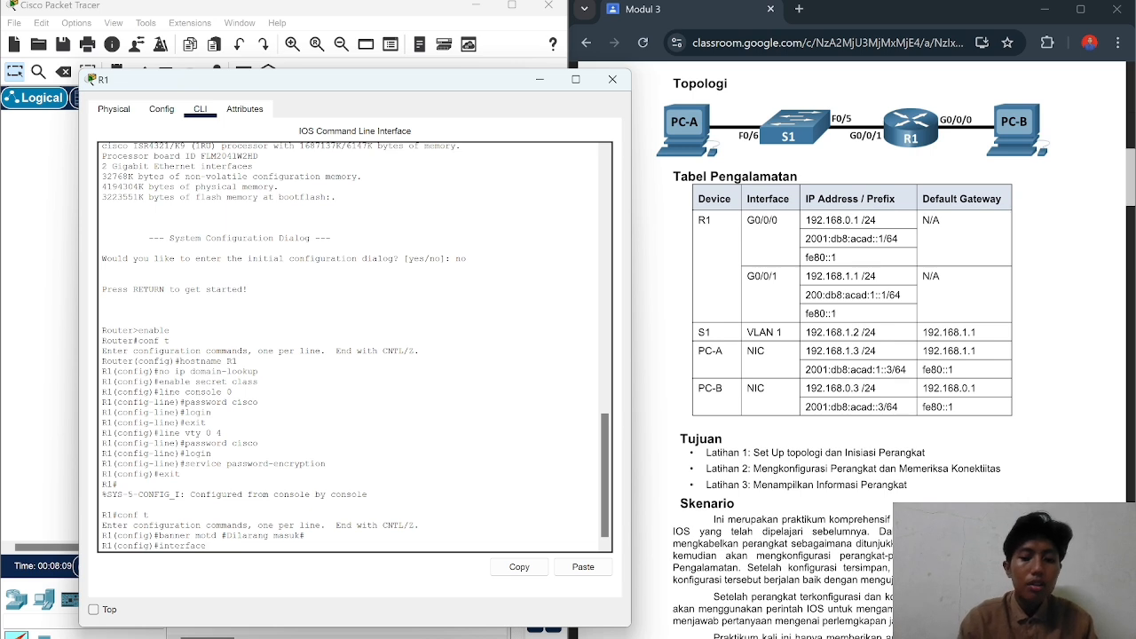
key(BackSpace)
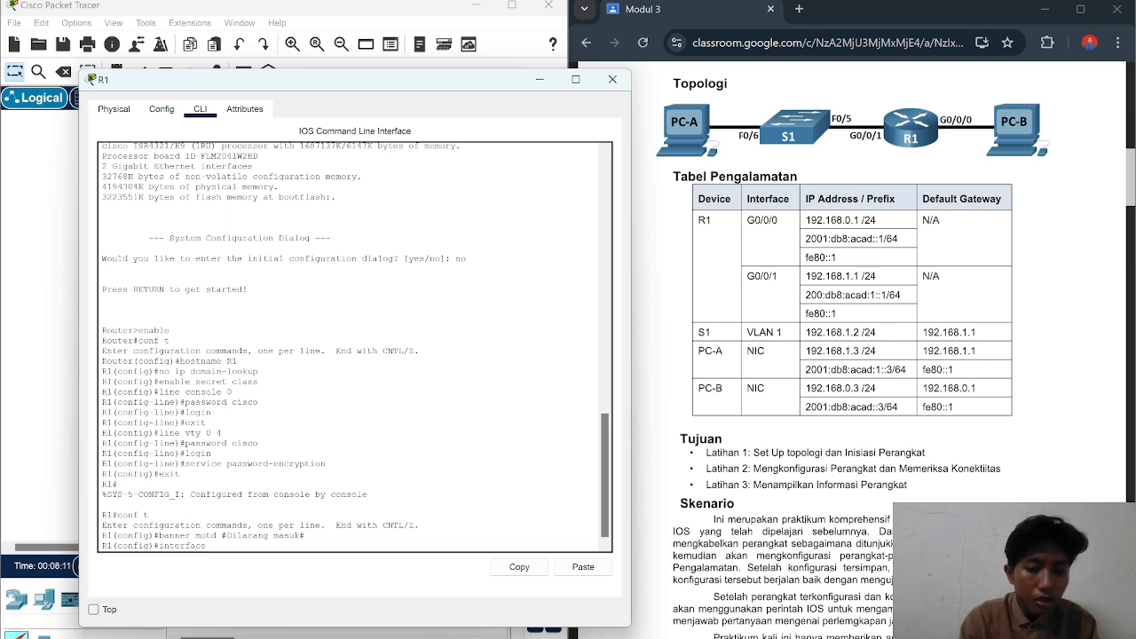
text(g0/)
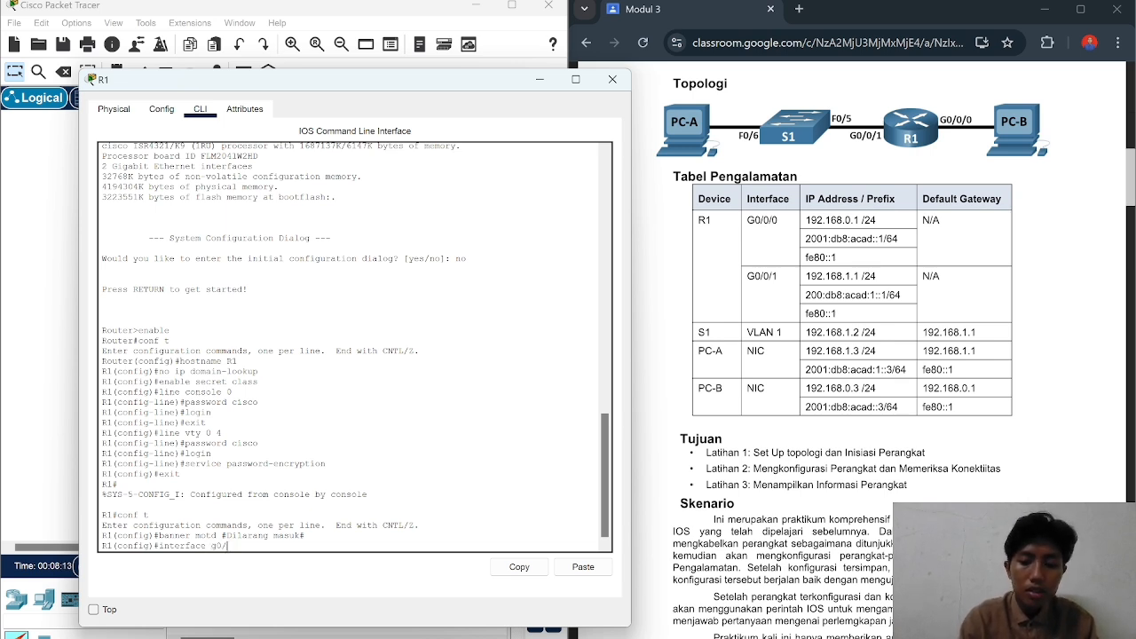
text(0/0)
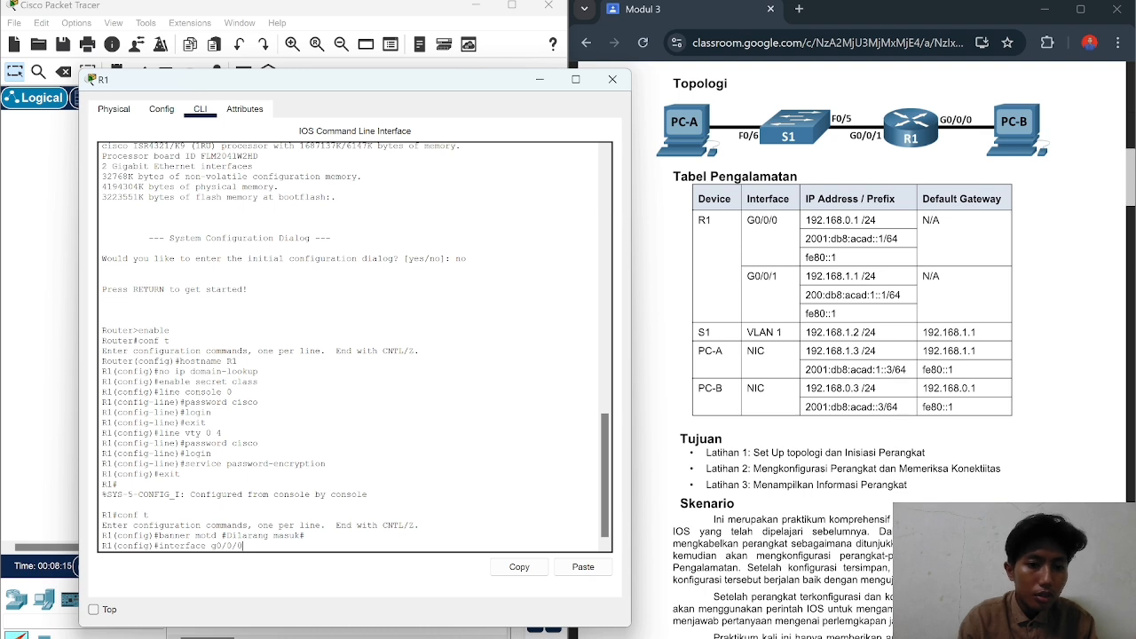
key(Return)
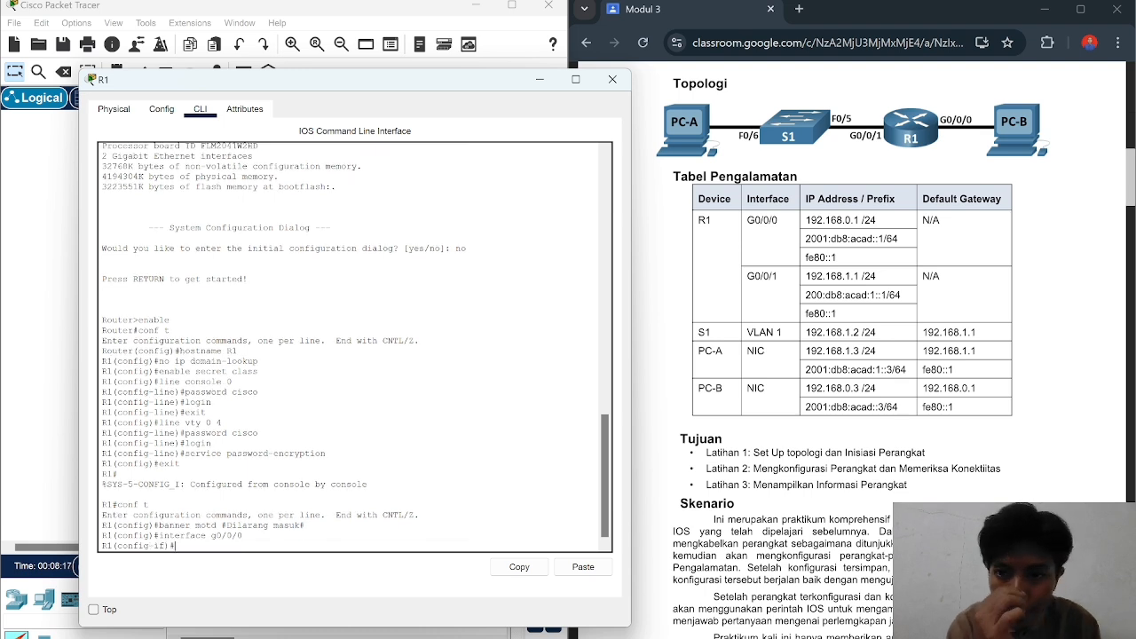
text(i)
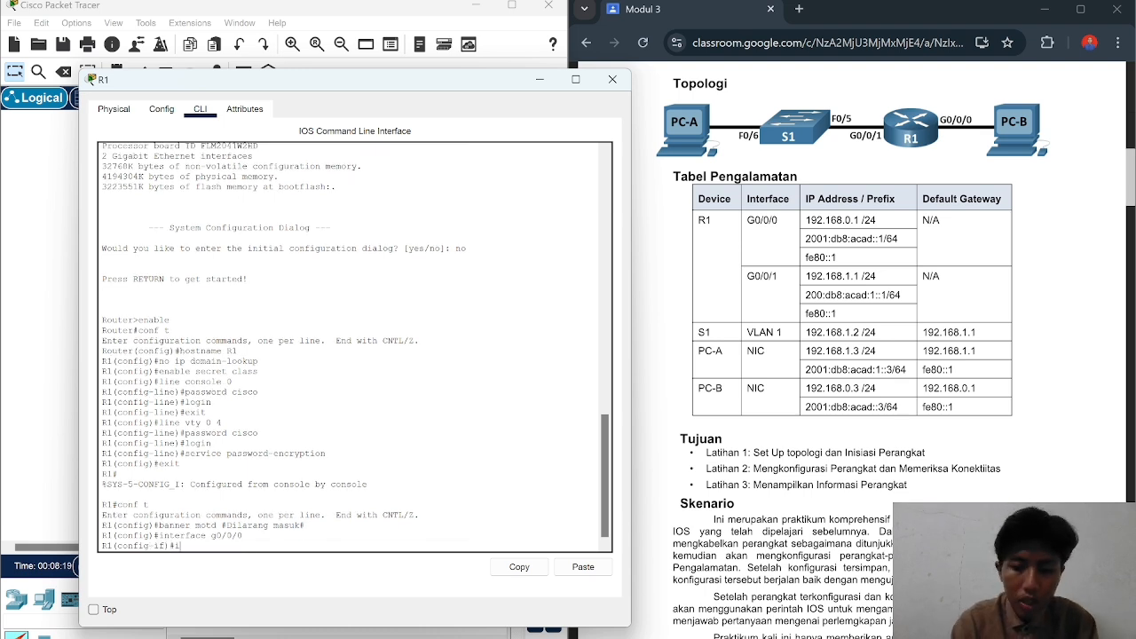
text(p addr)
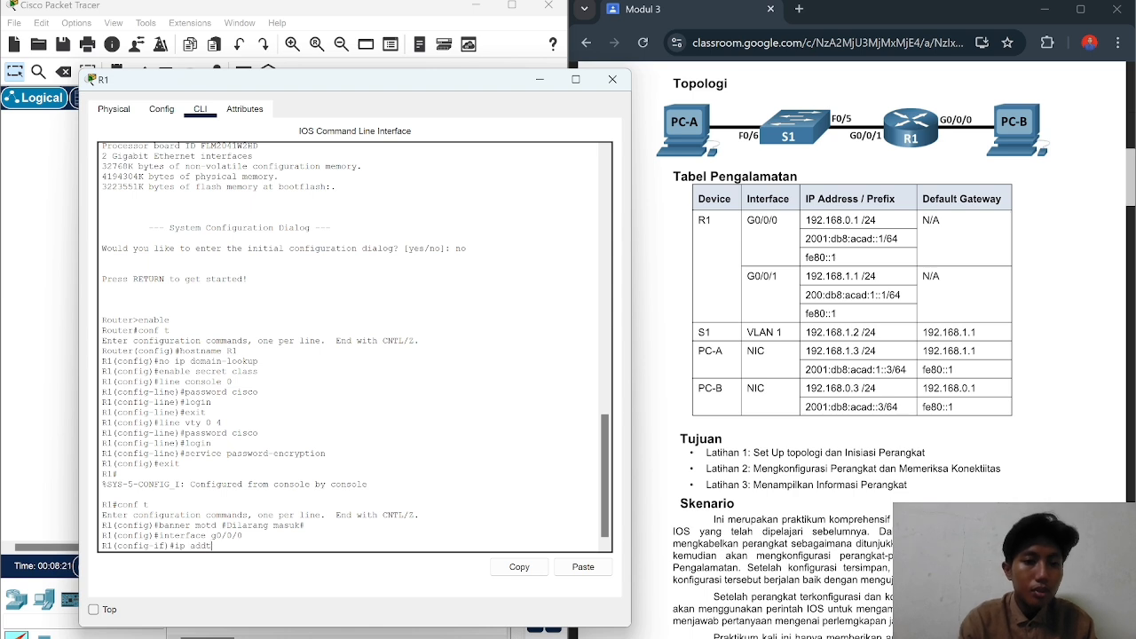
key(BackSpace)
text(ress)
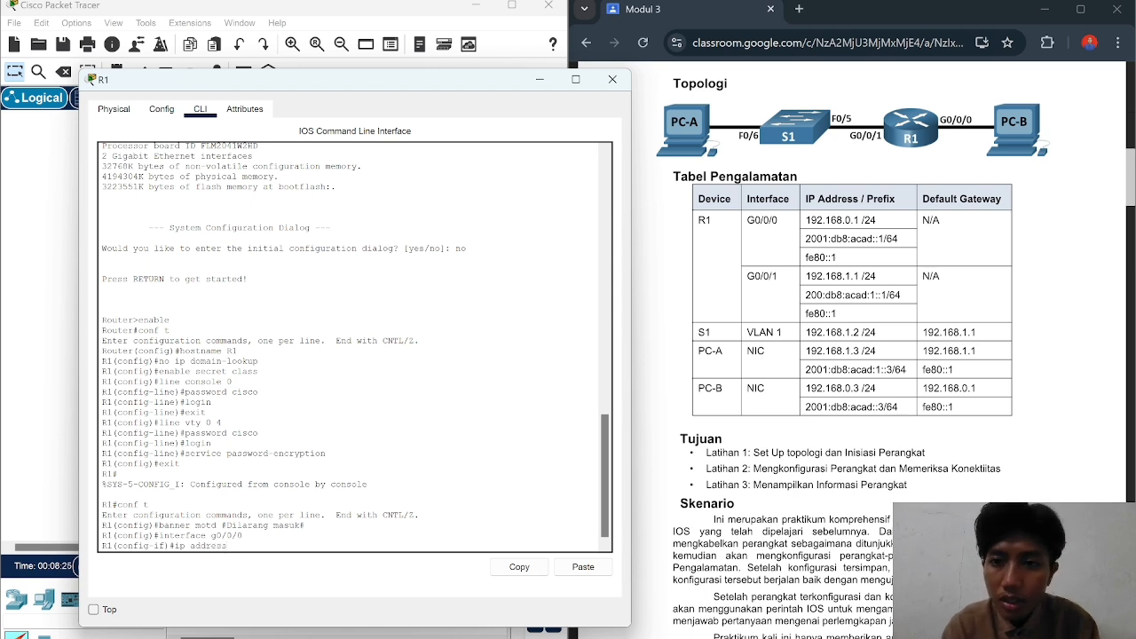
text( 1)
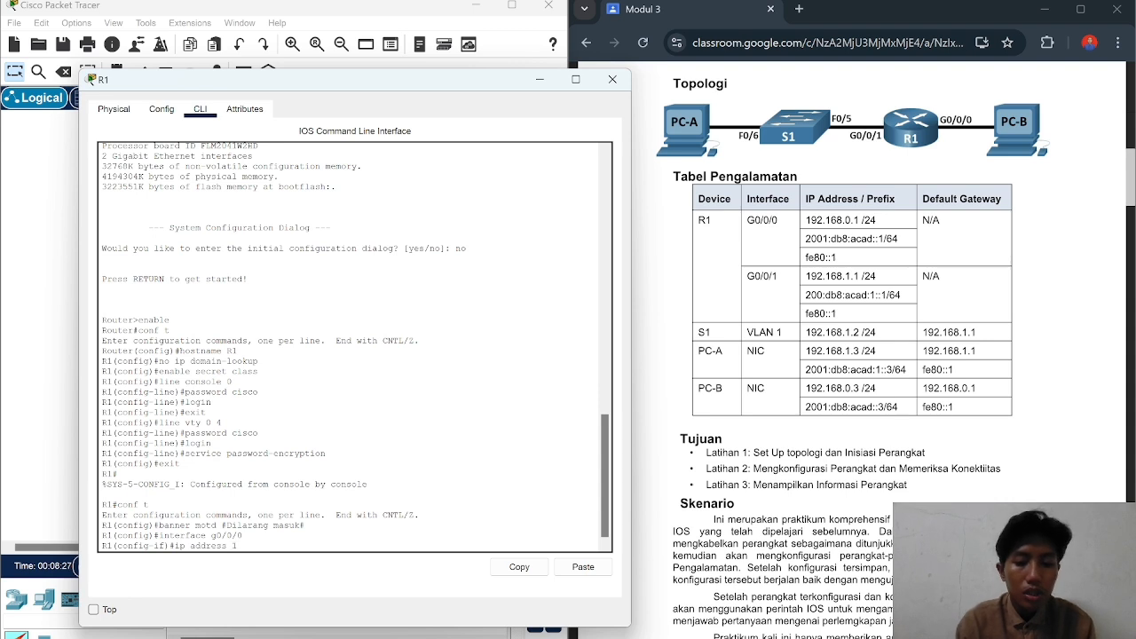
text(92.168)
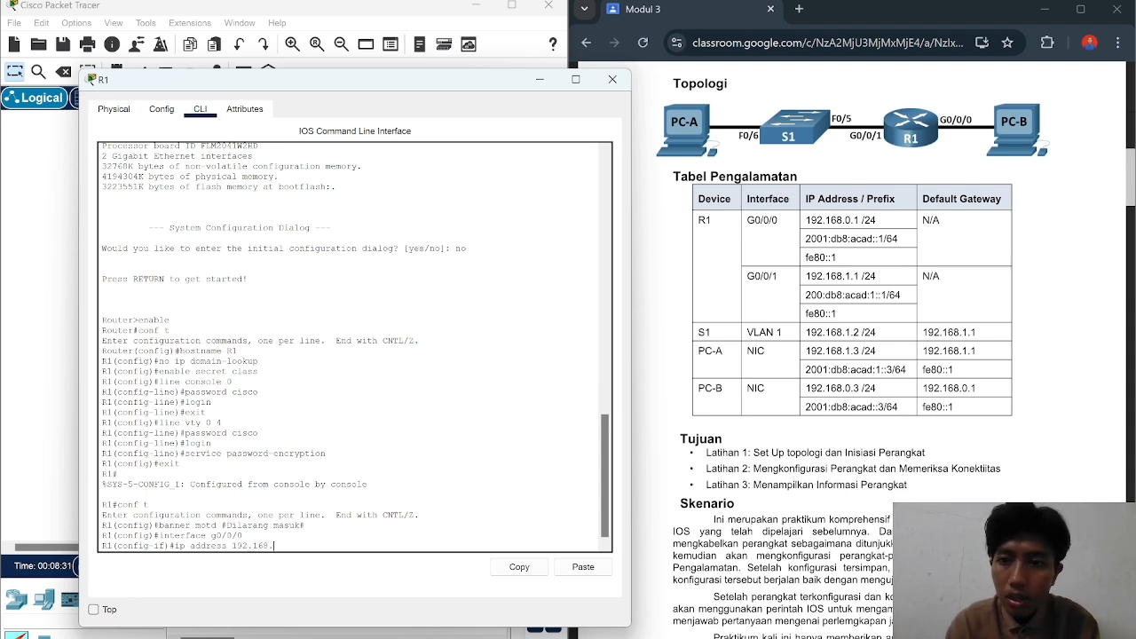
text(.0.1)
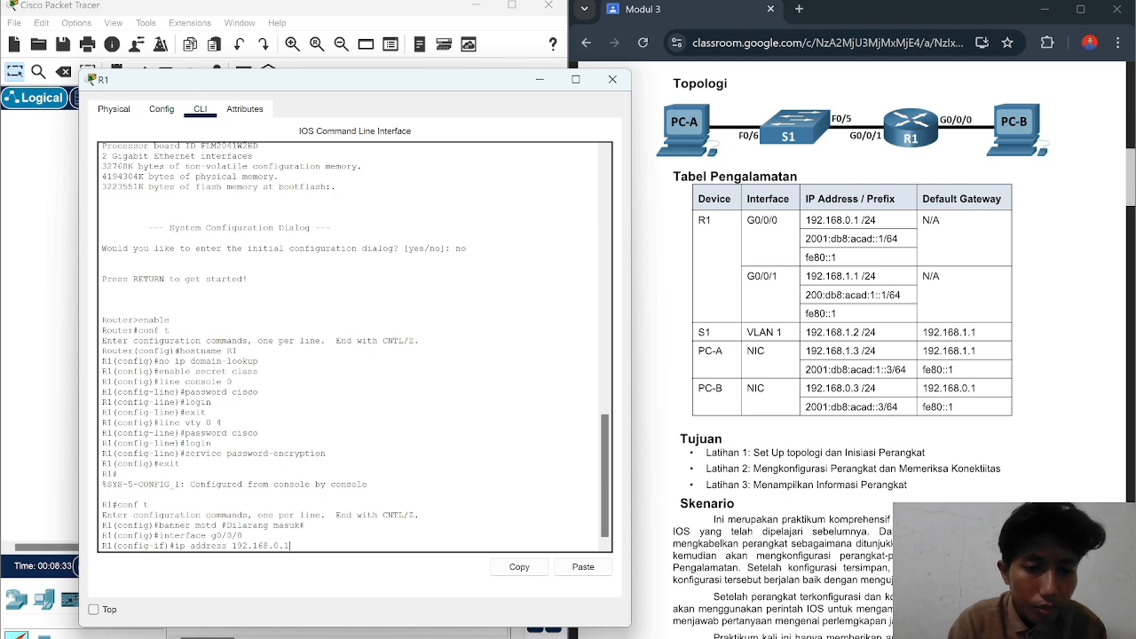
text( 25)
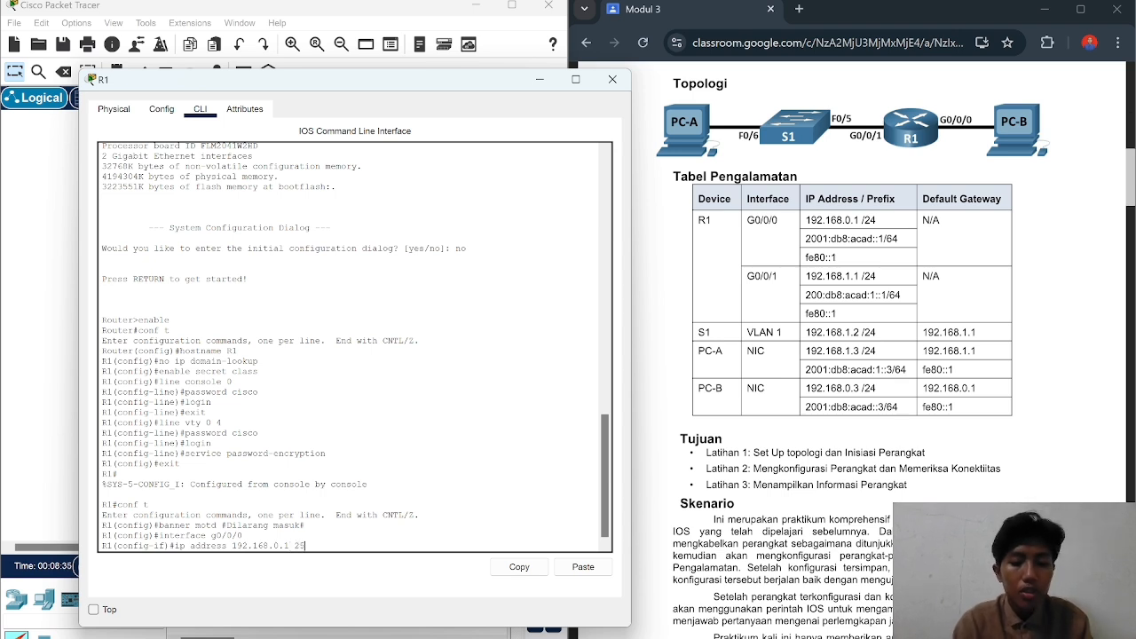
text(5.)
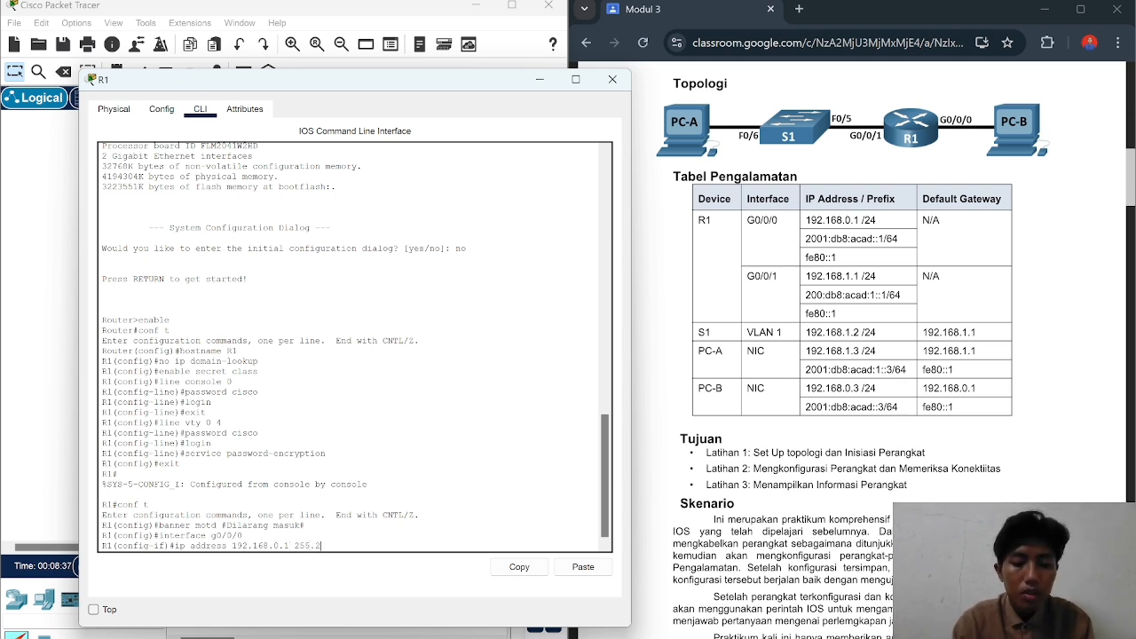
text(255.255.0)
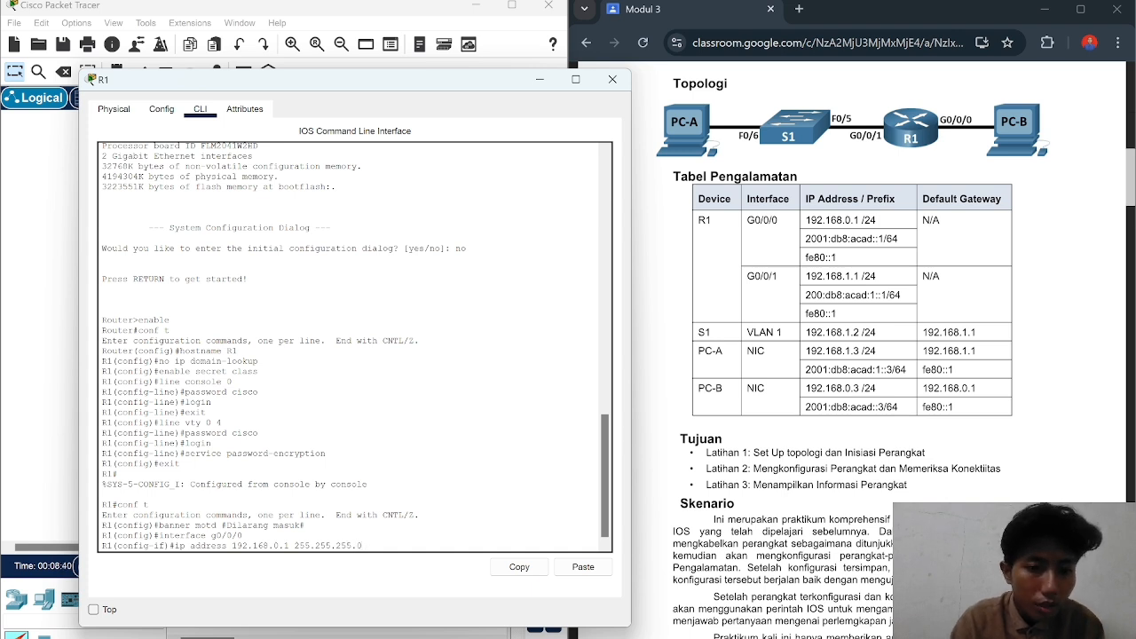
key(Return)
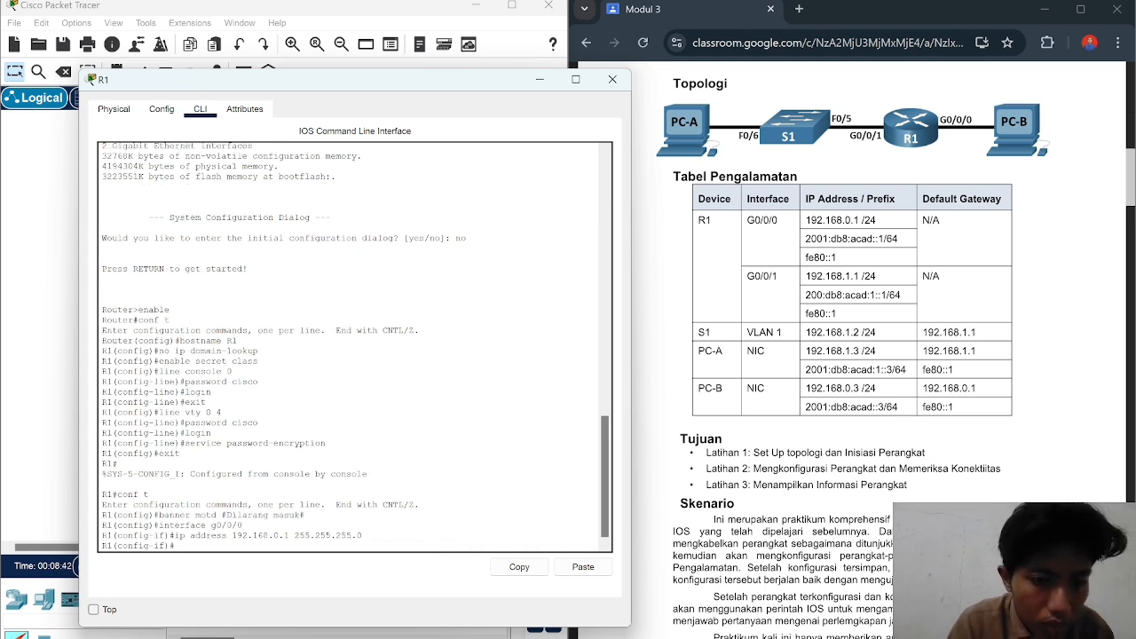
text(ip)
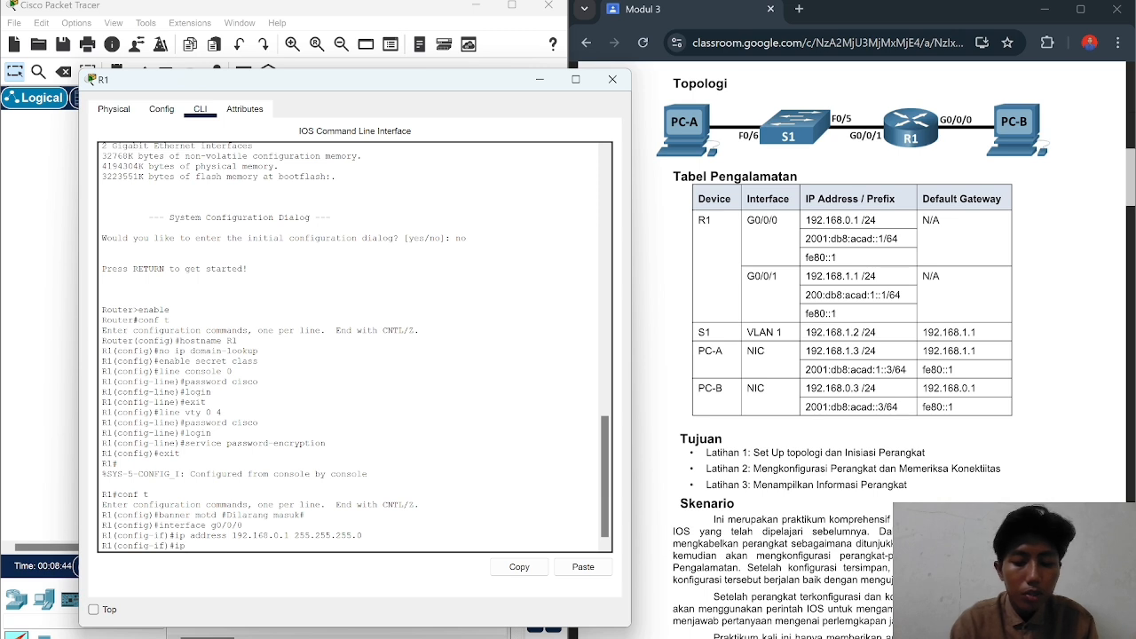
text(v6 address)
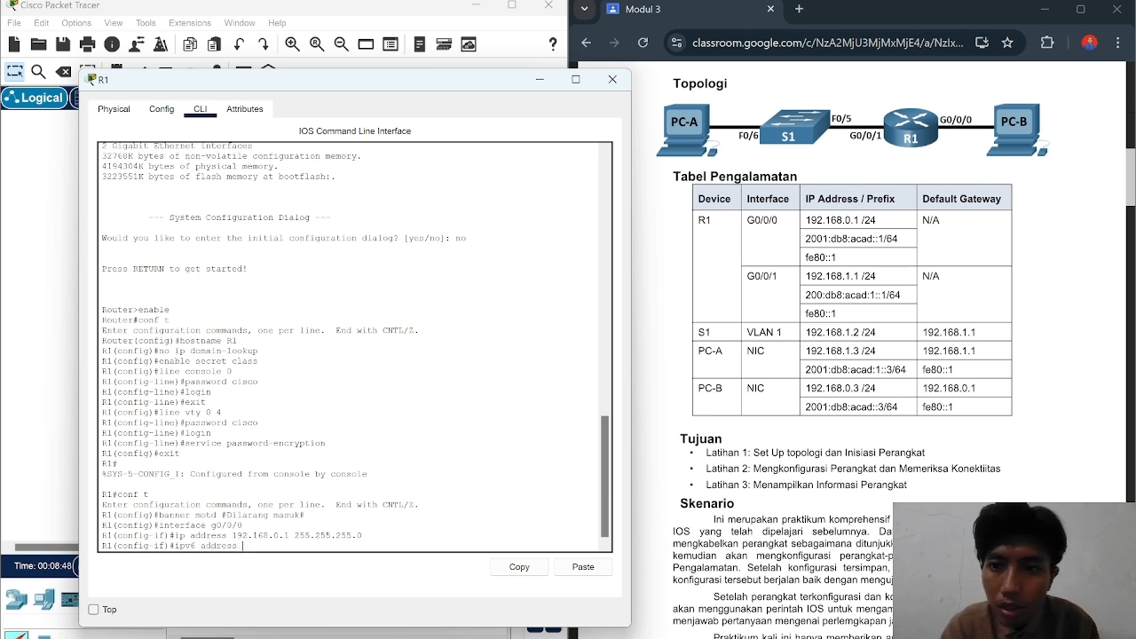
text( 2001)
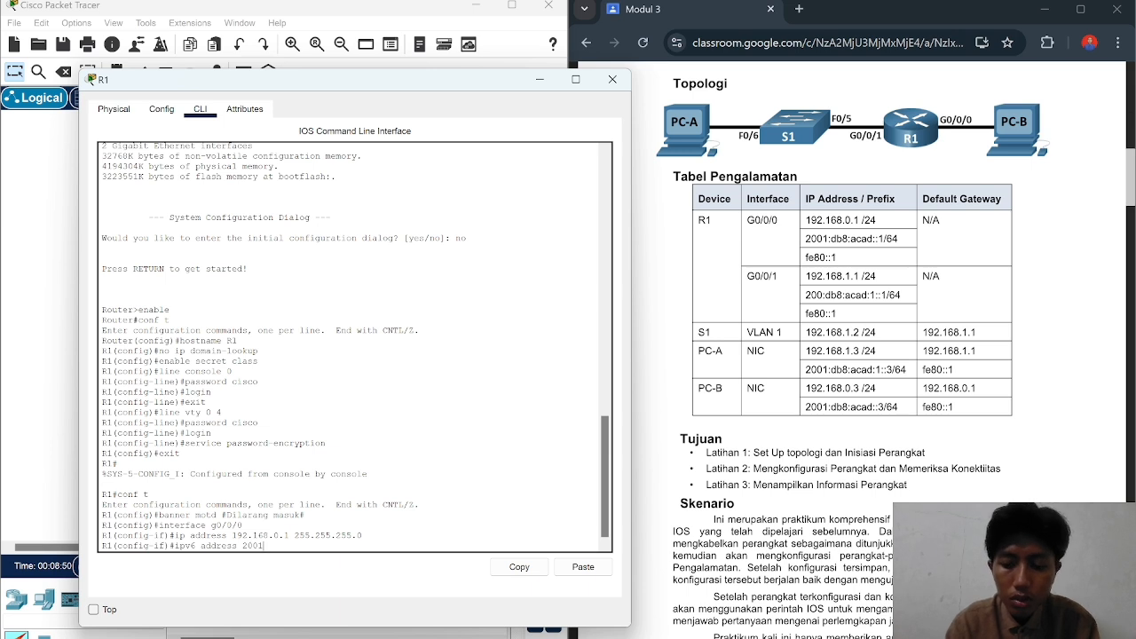
text(:db8)
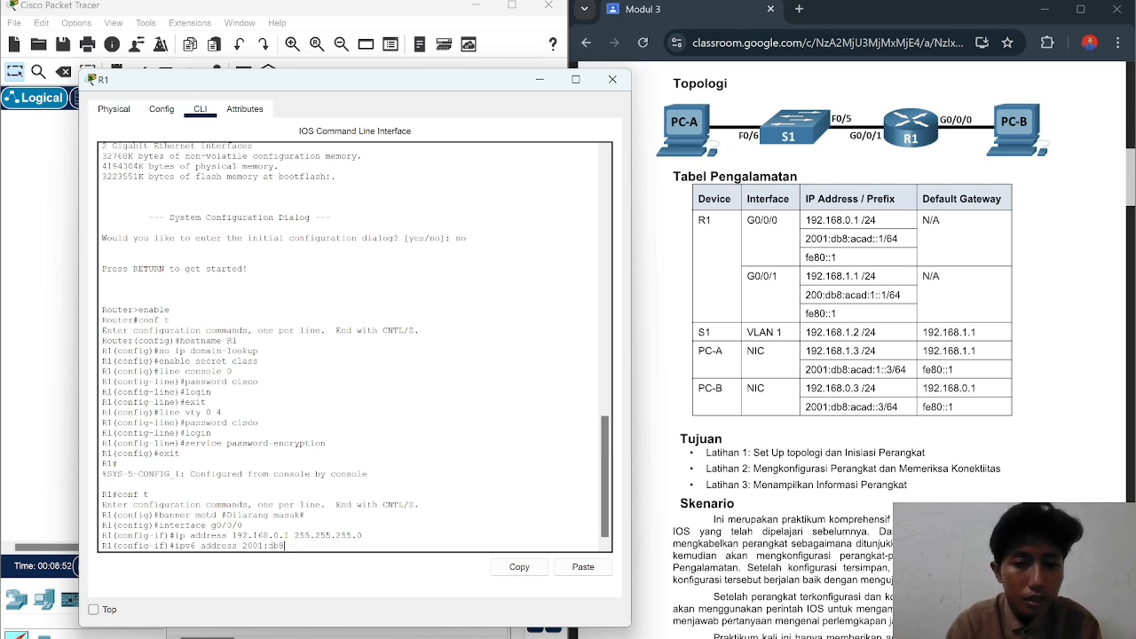
text(:)
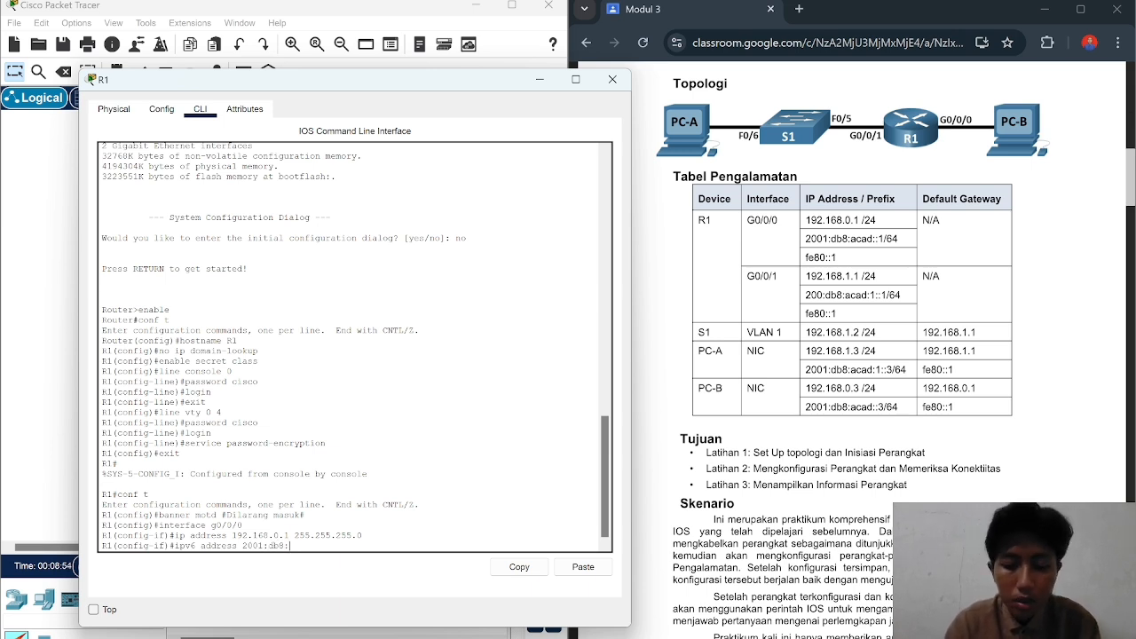
text(acad)
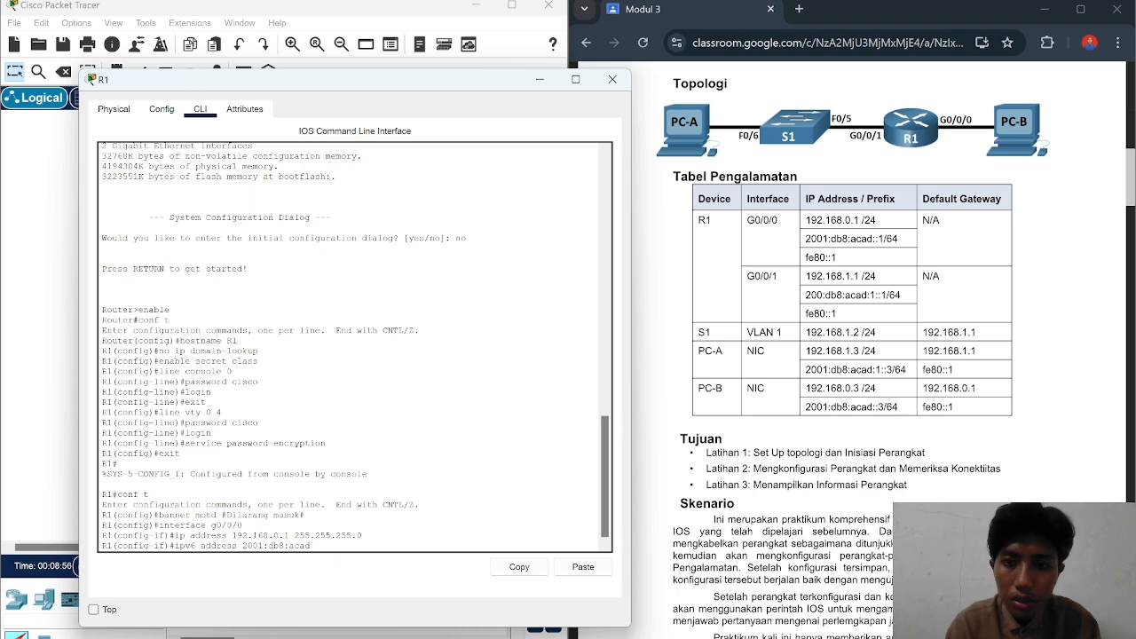
text(::1)
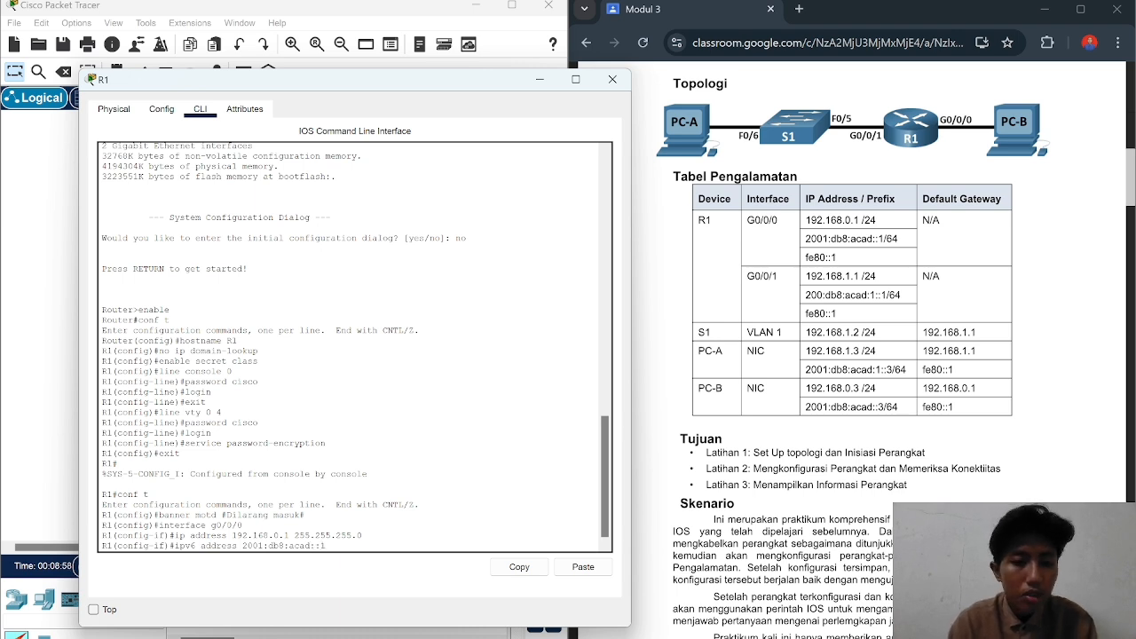
text(/64)
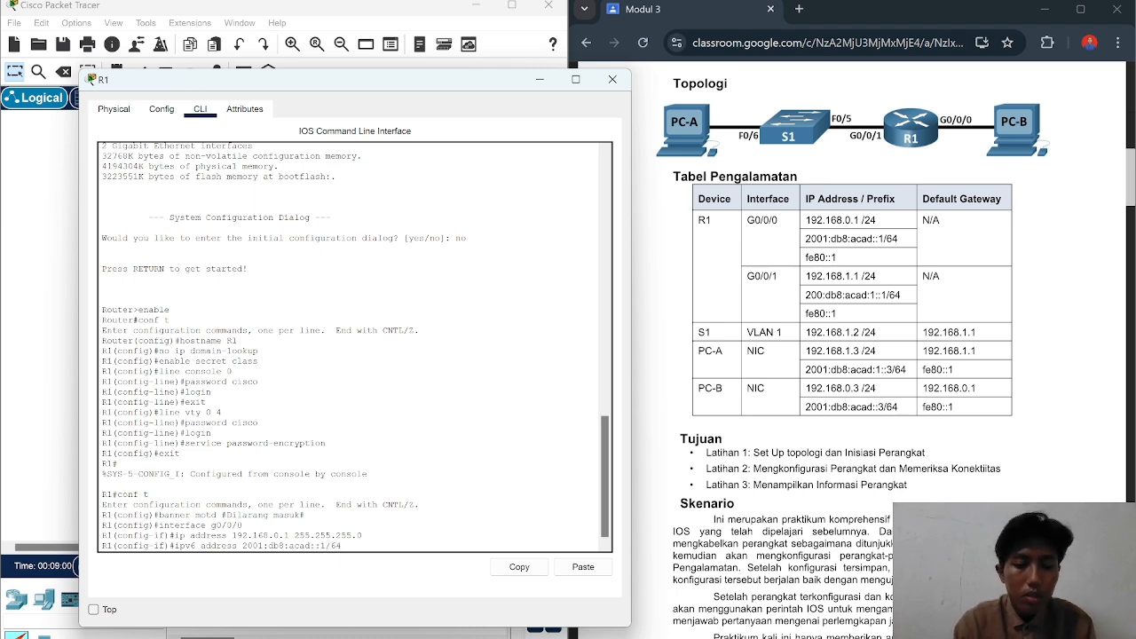
key(Return)
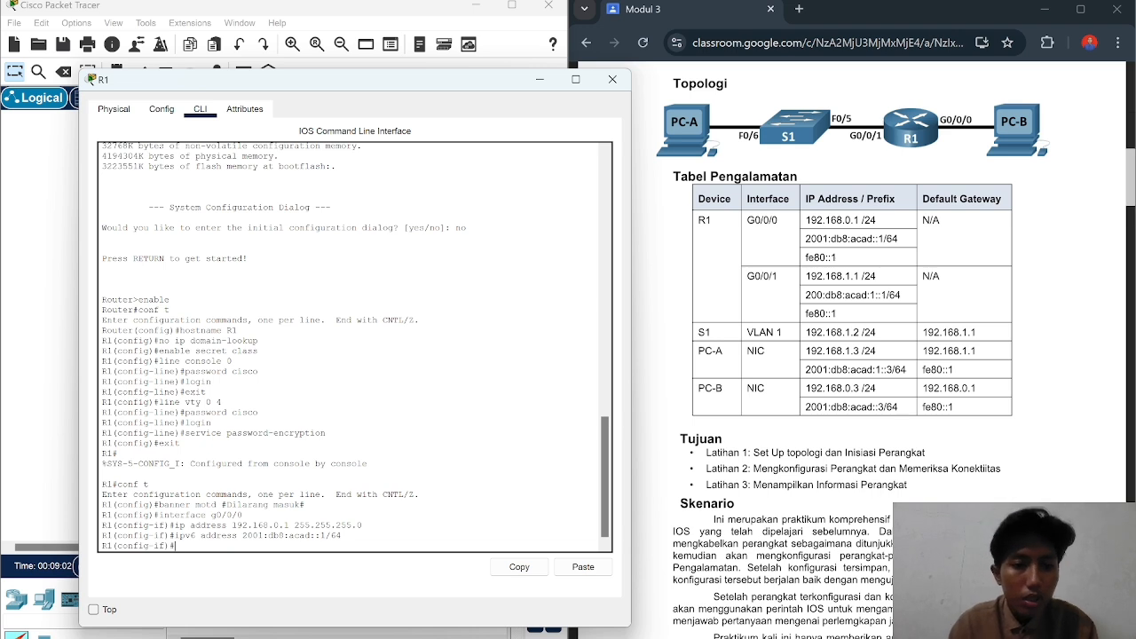
Step: Give G0/0/0 link-local address fe80::1 and enable it with no shutdown
text(ip)
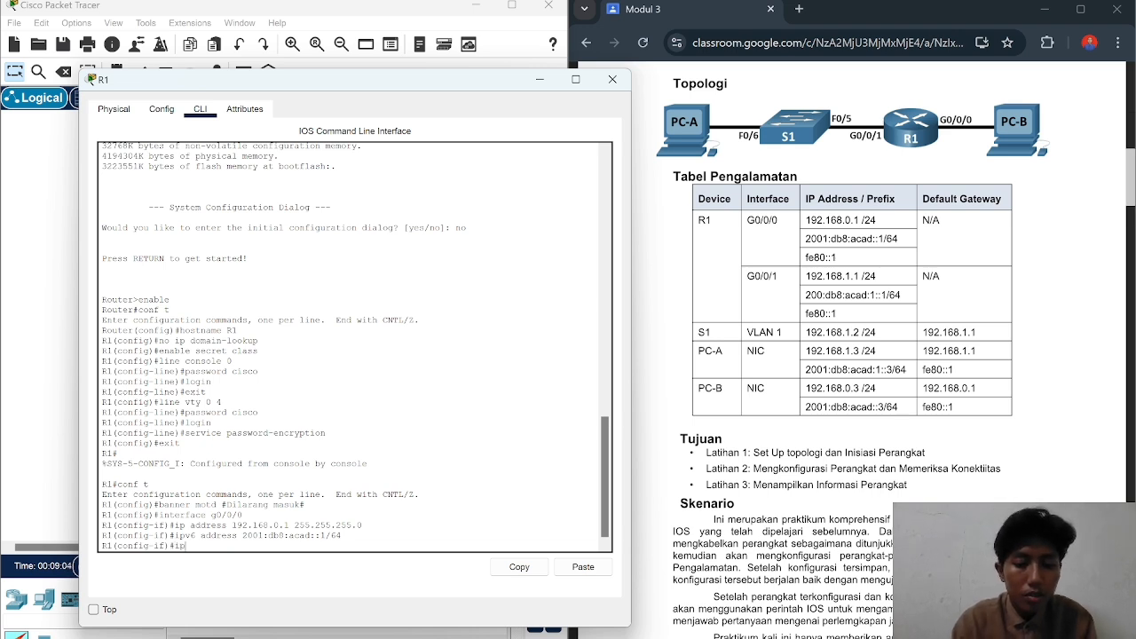
text(v6 )
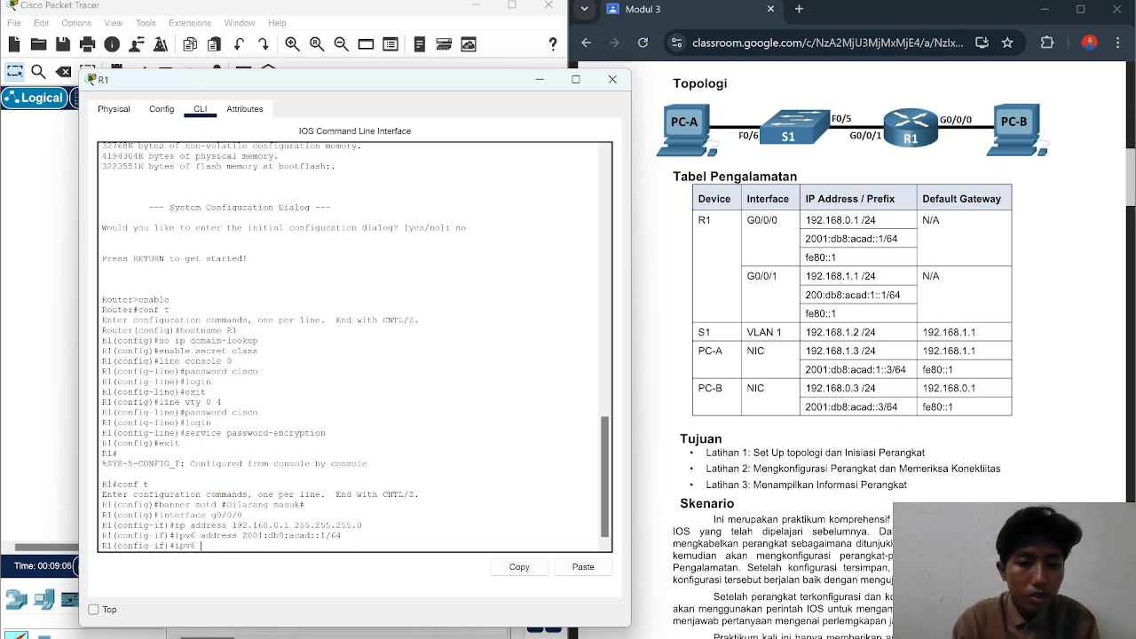
text(address)
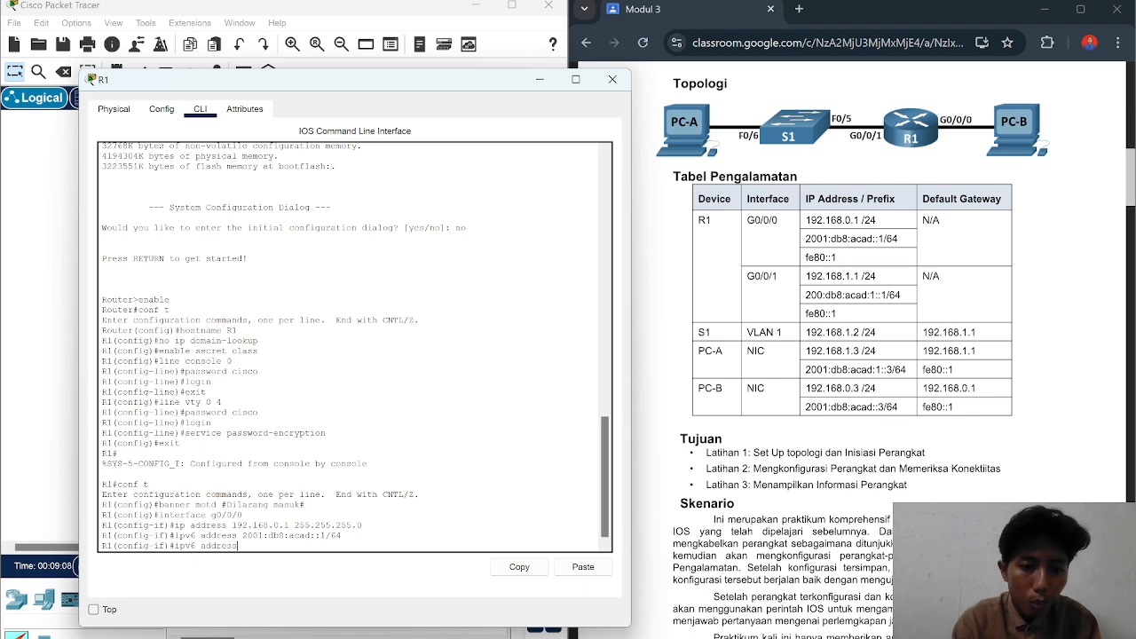
text( fe)
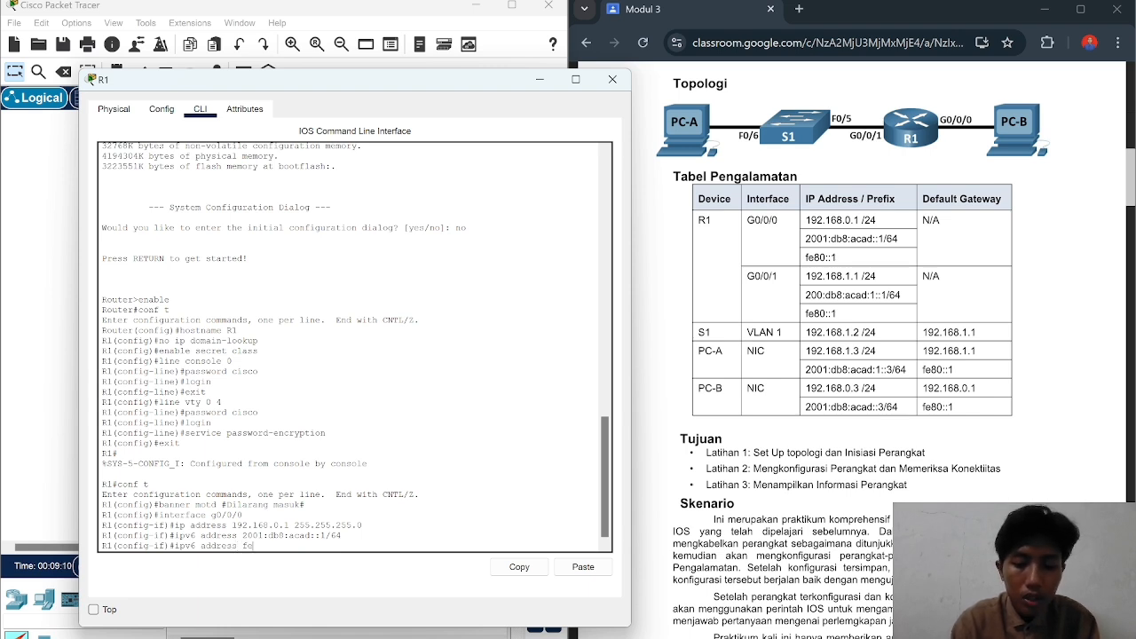
text(80::)
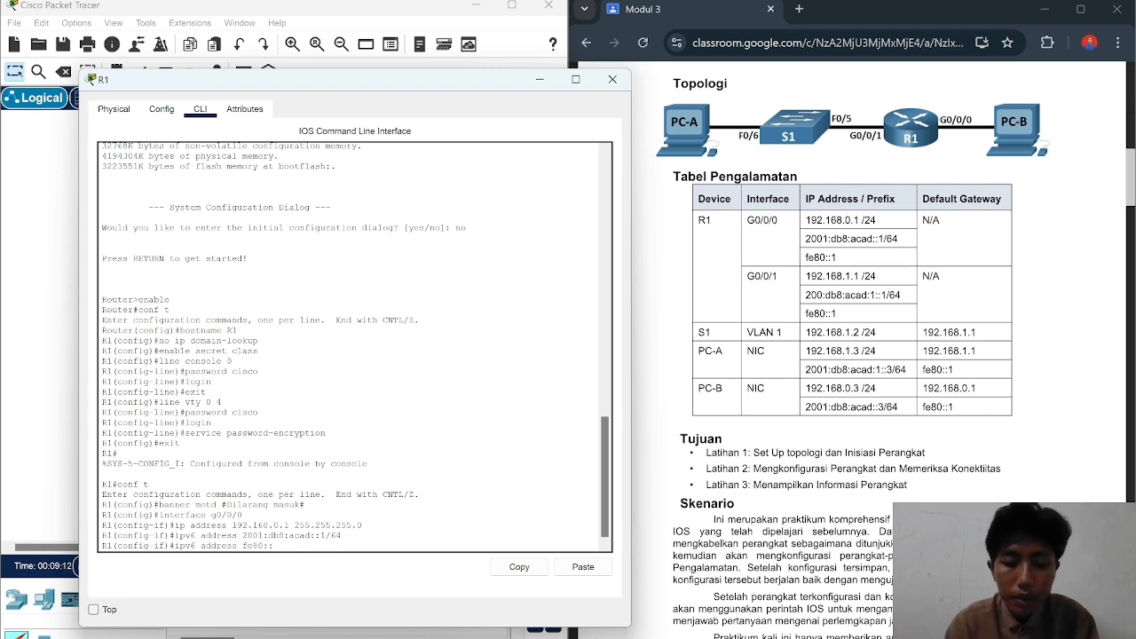
text(1 lin)
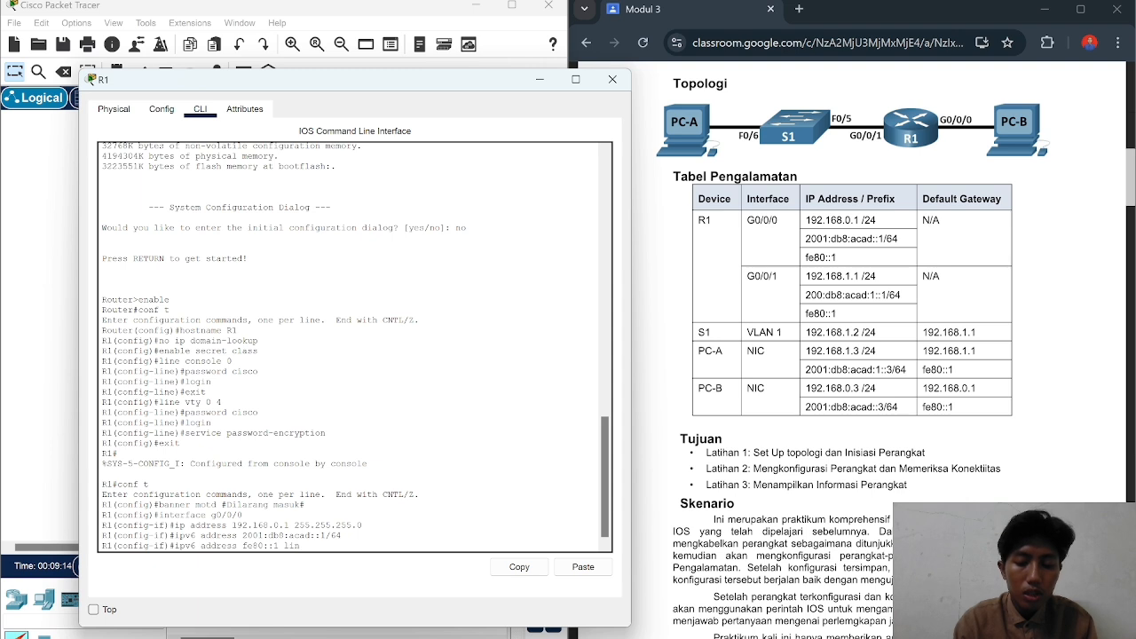
text(k-local)
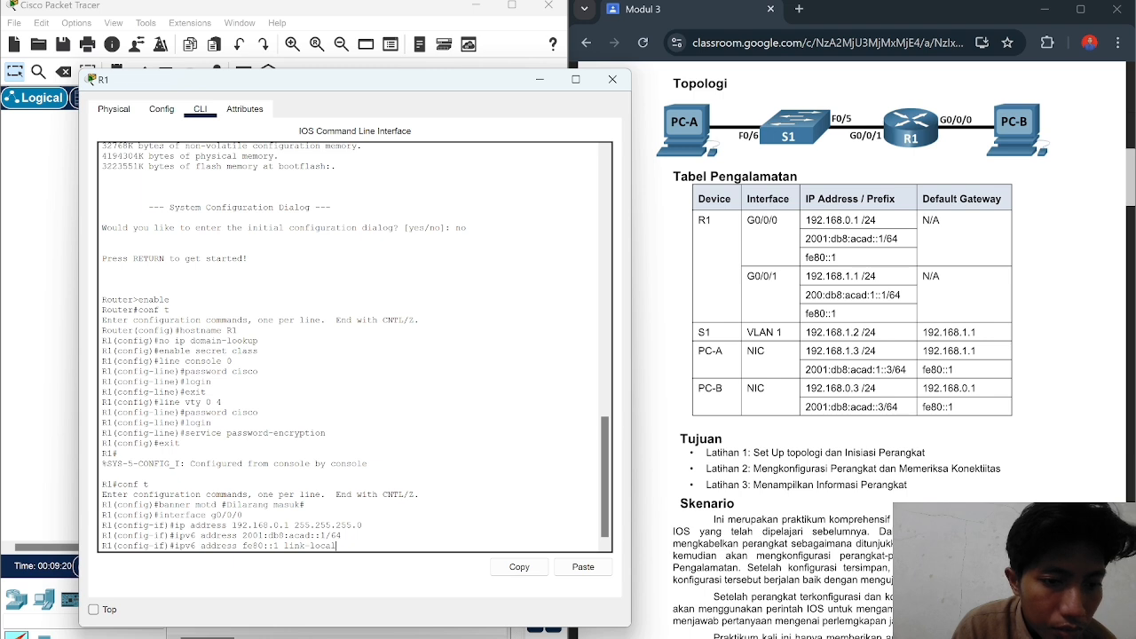
key(Return)
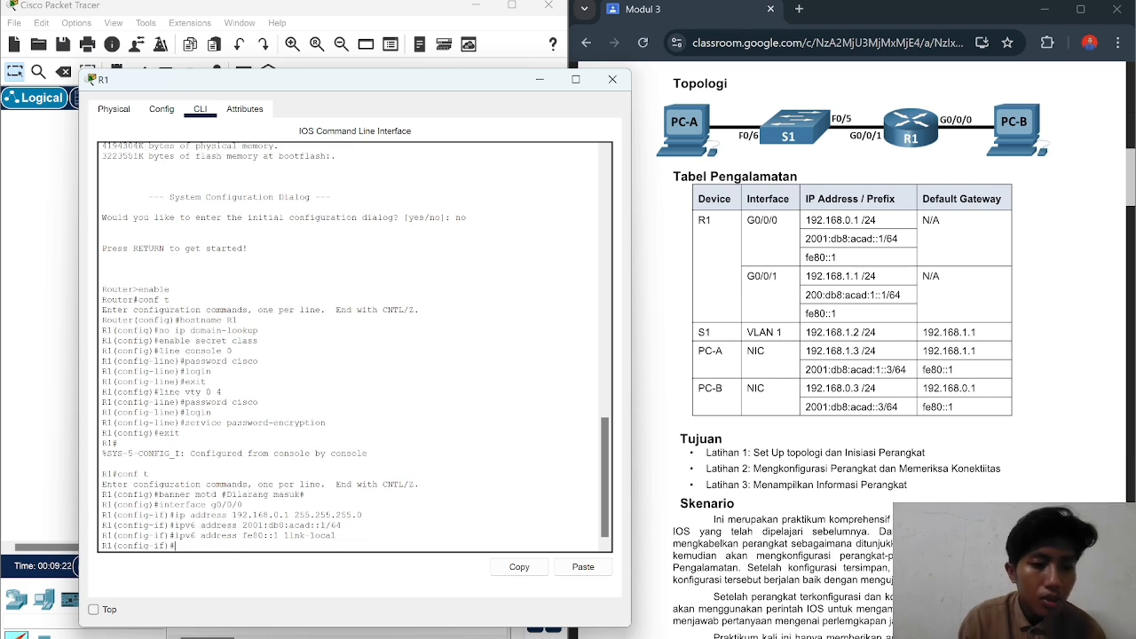
text(no)
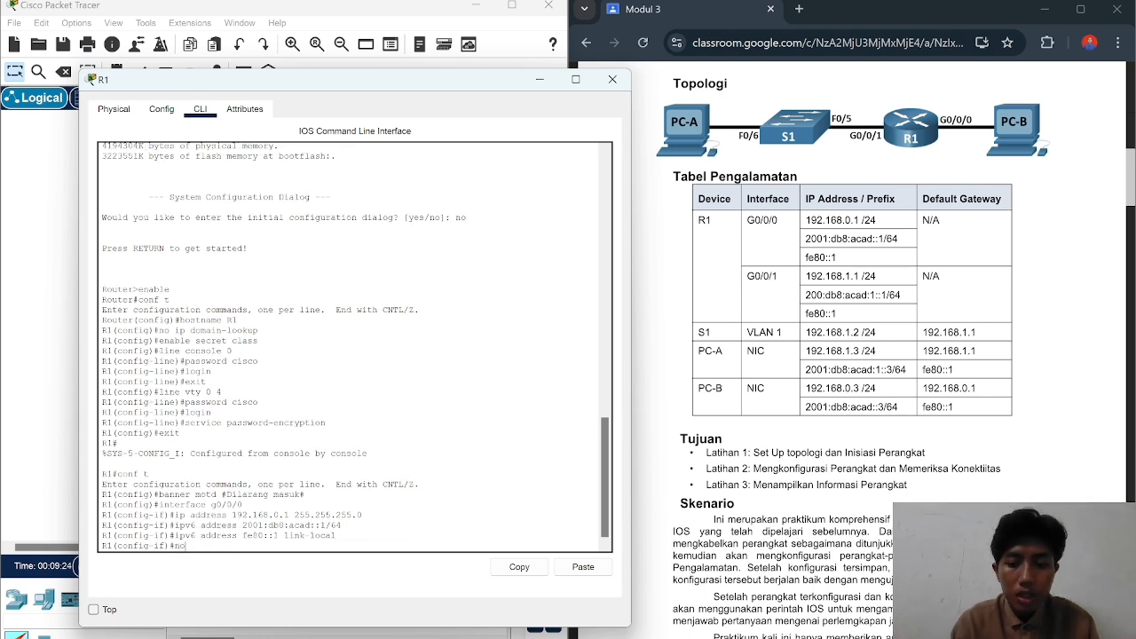
text( sh)
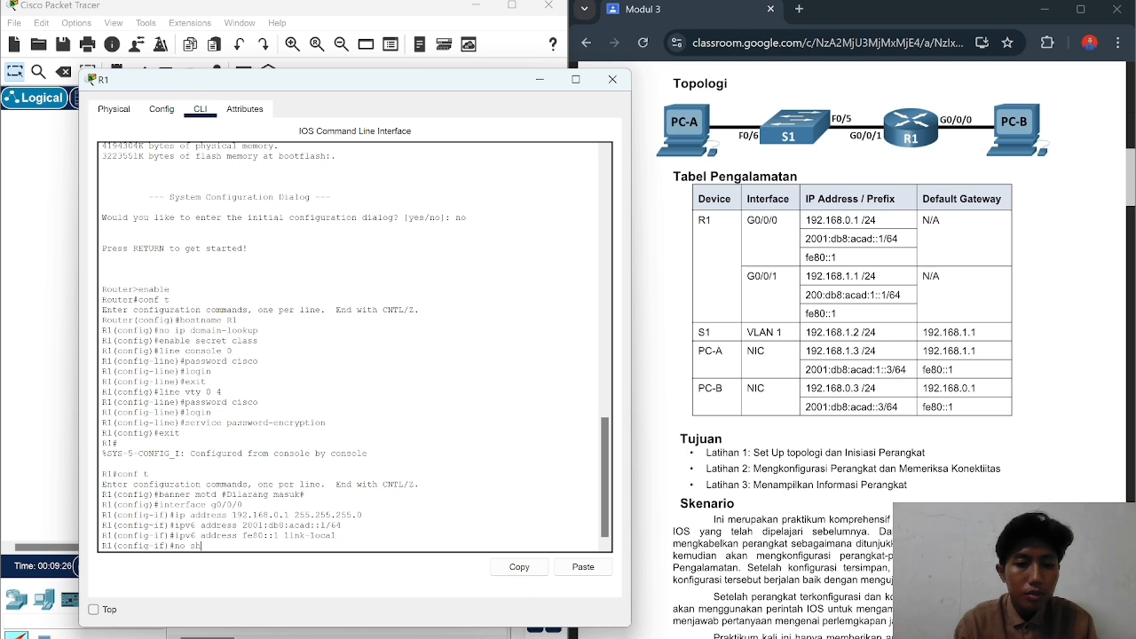
text(udow)
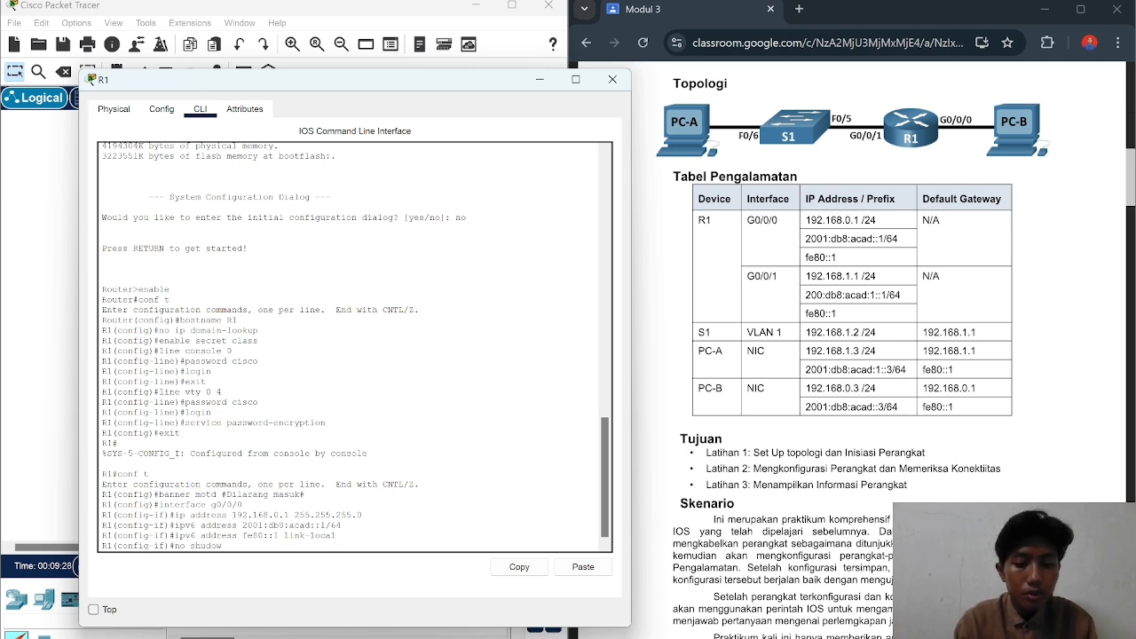
text(n)
key(Return)
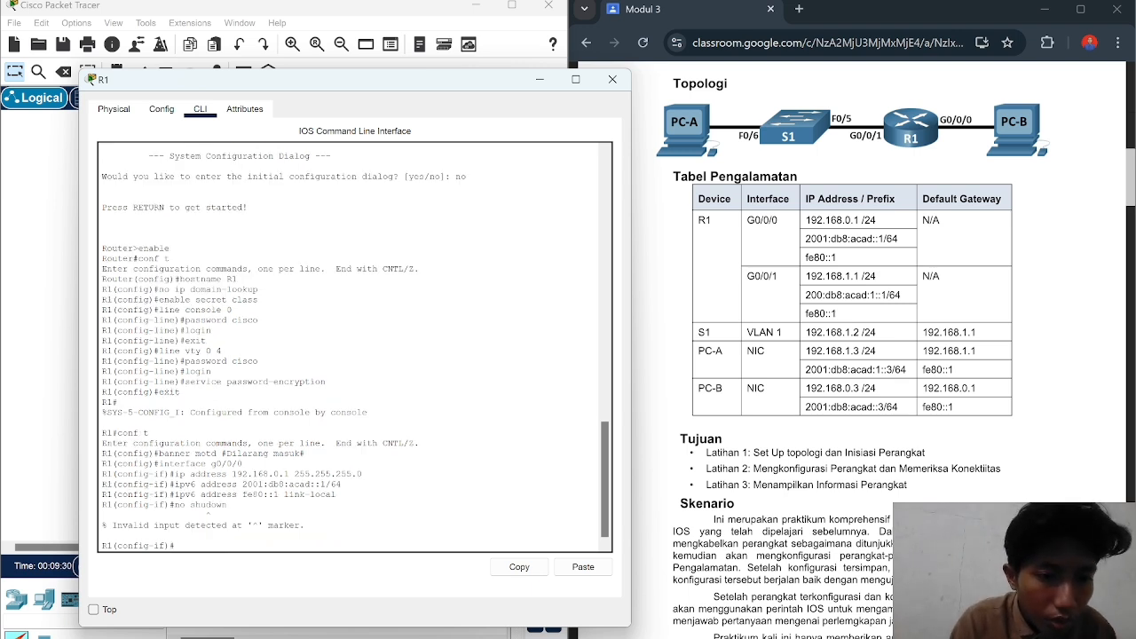
text(no s)
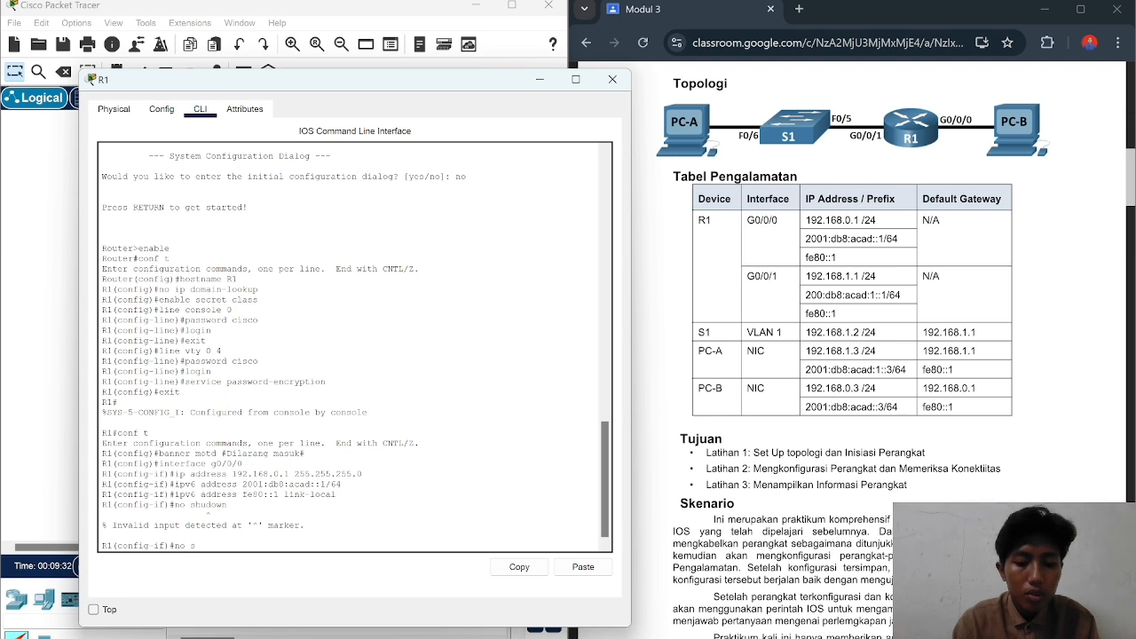
text(hutdown)
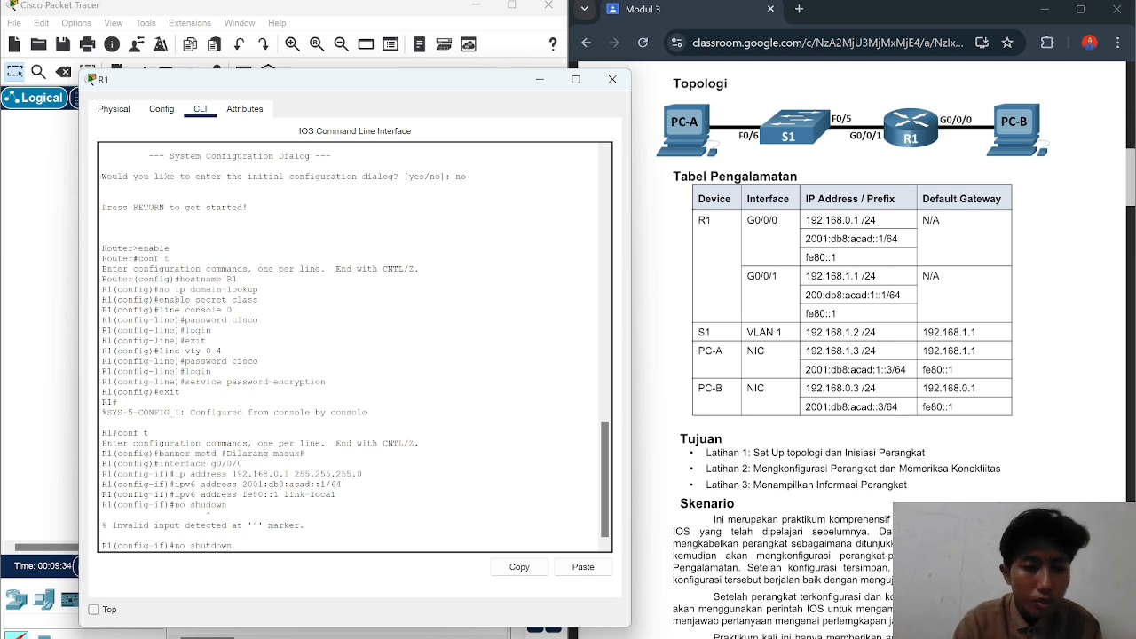
key(Return)
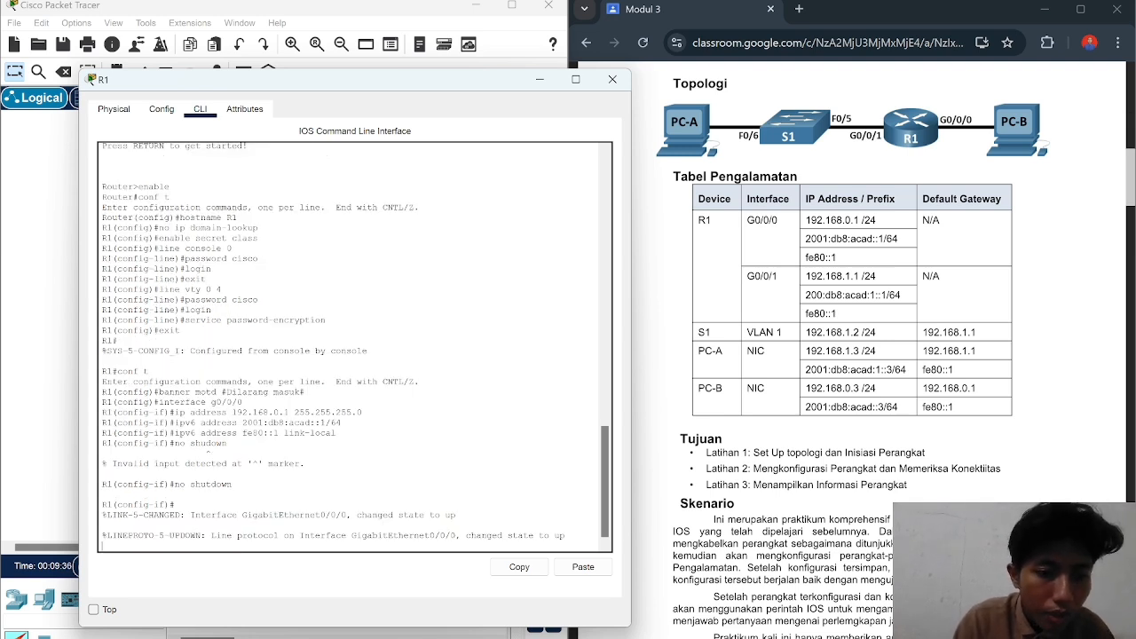
Step: Return from interface configuration to global configuration mode
key(Return)
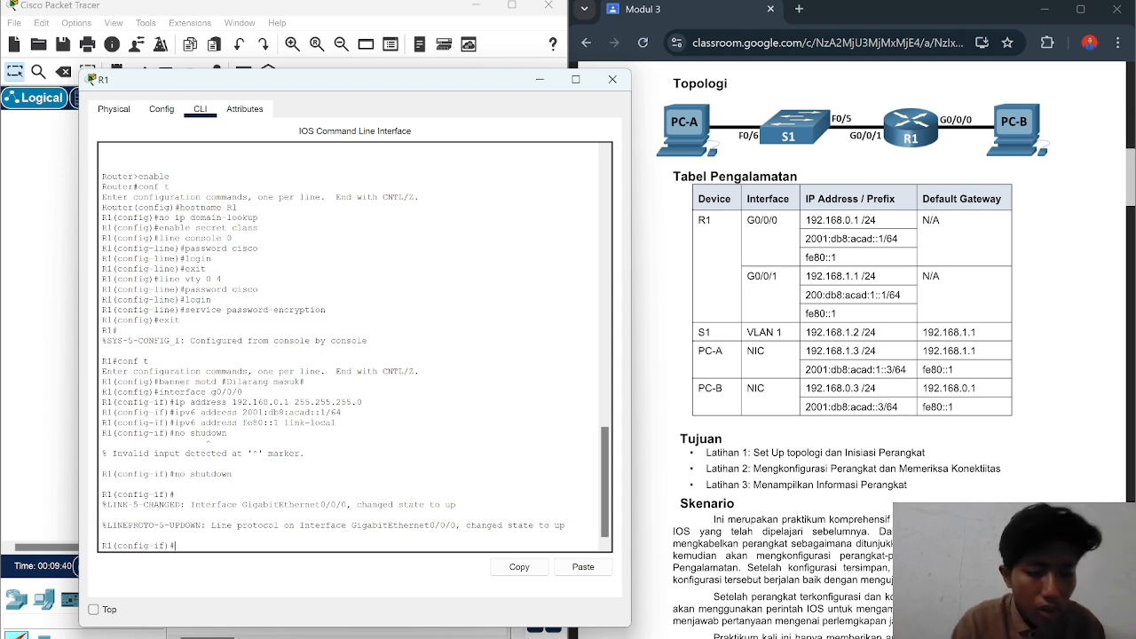
text(exi)
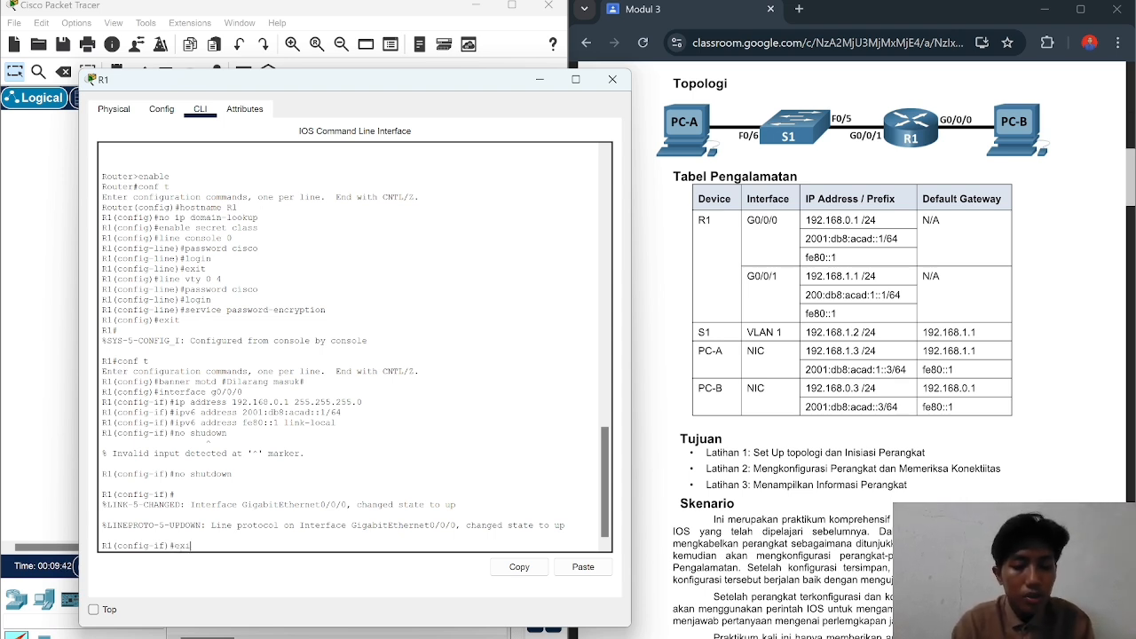
text(t)
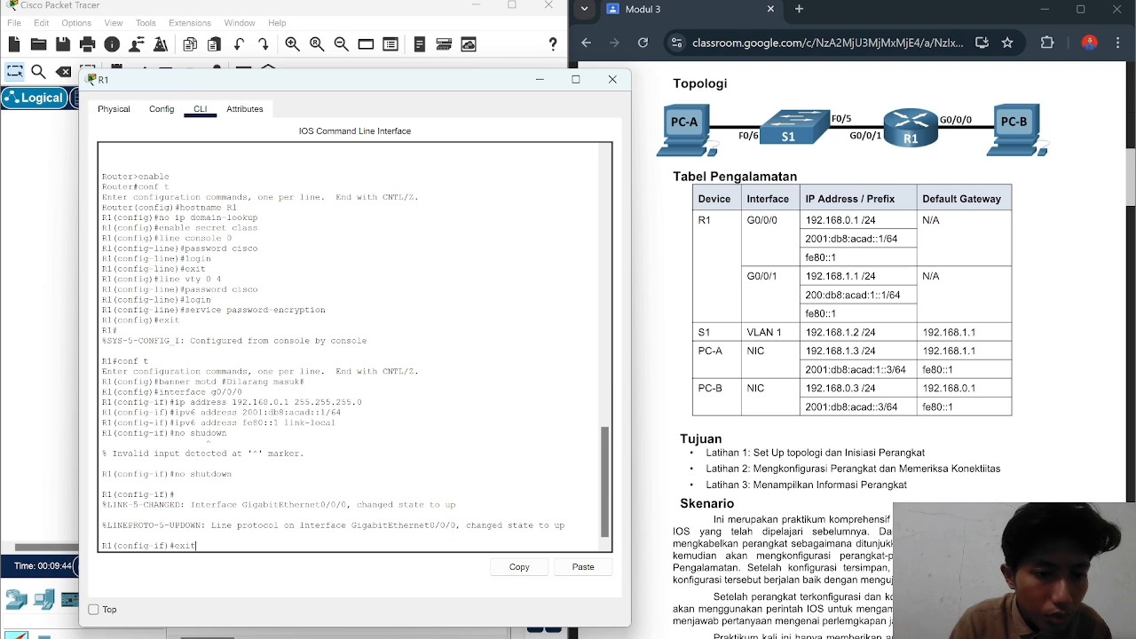
key(Return)
Step: On interface g0/0/1, set IPv4 address 192.168.1.1 255.255.255.0
text(in)
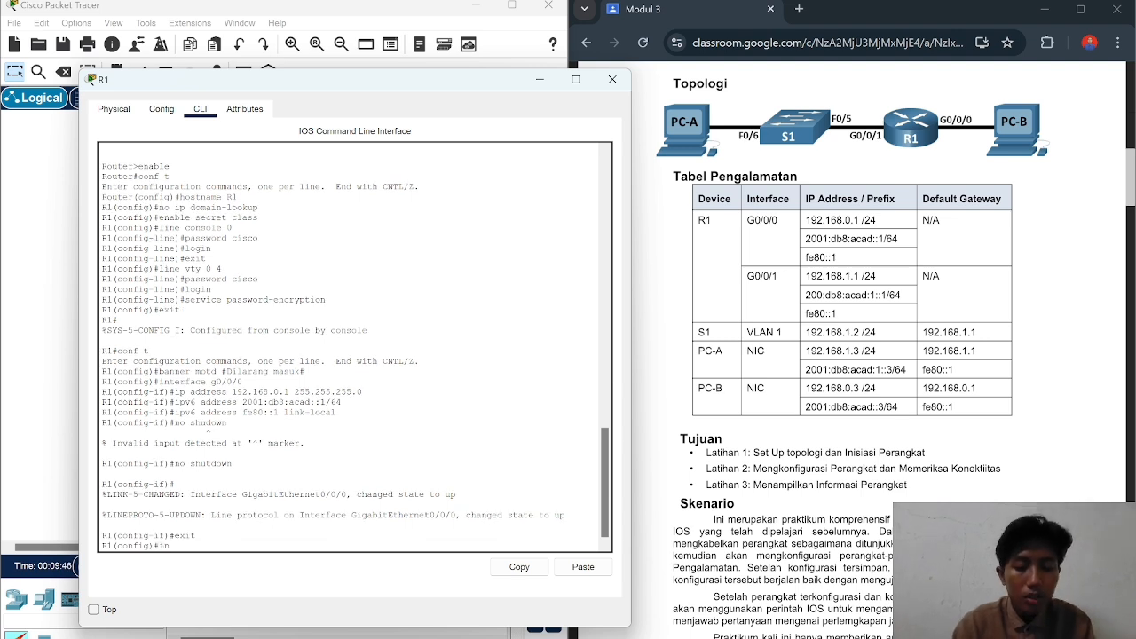
text(terface)
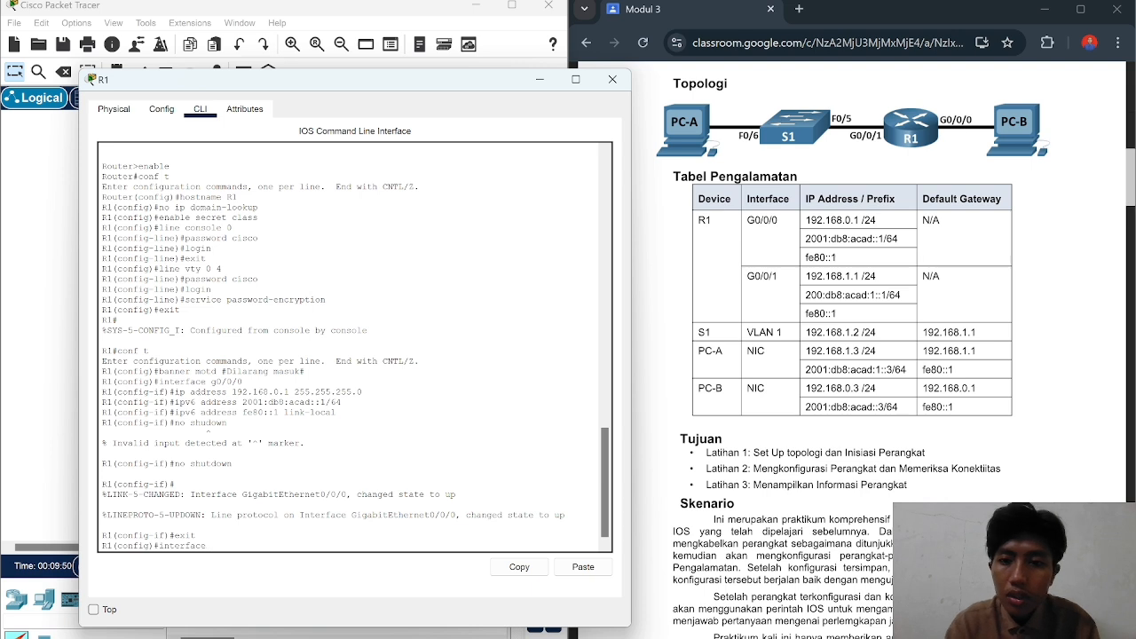
text( g)
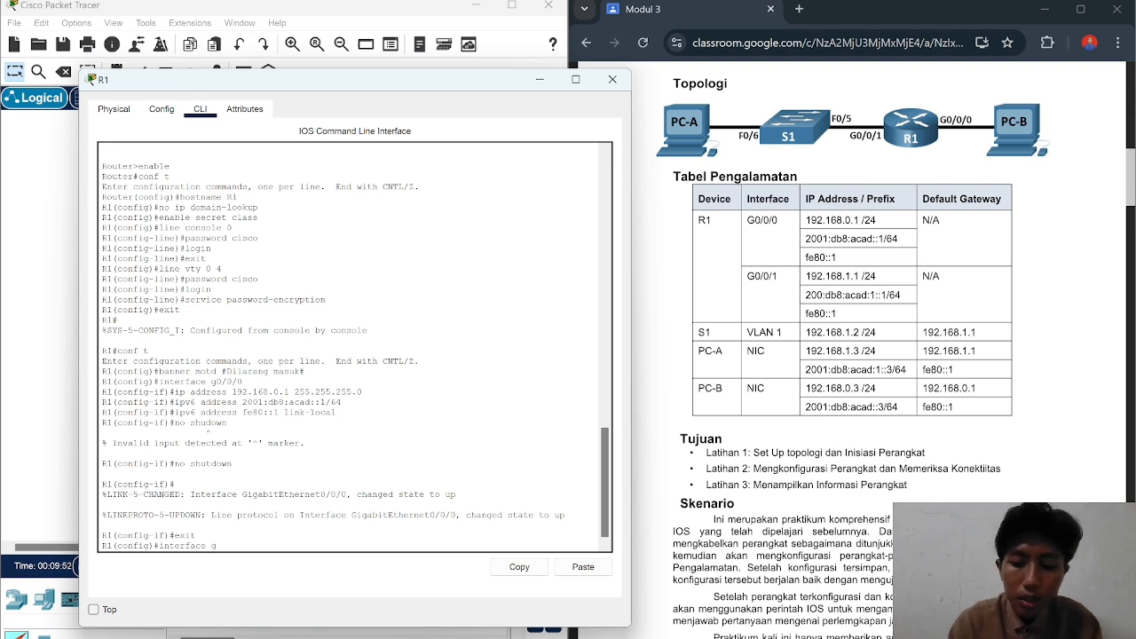
text(0/0)
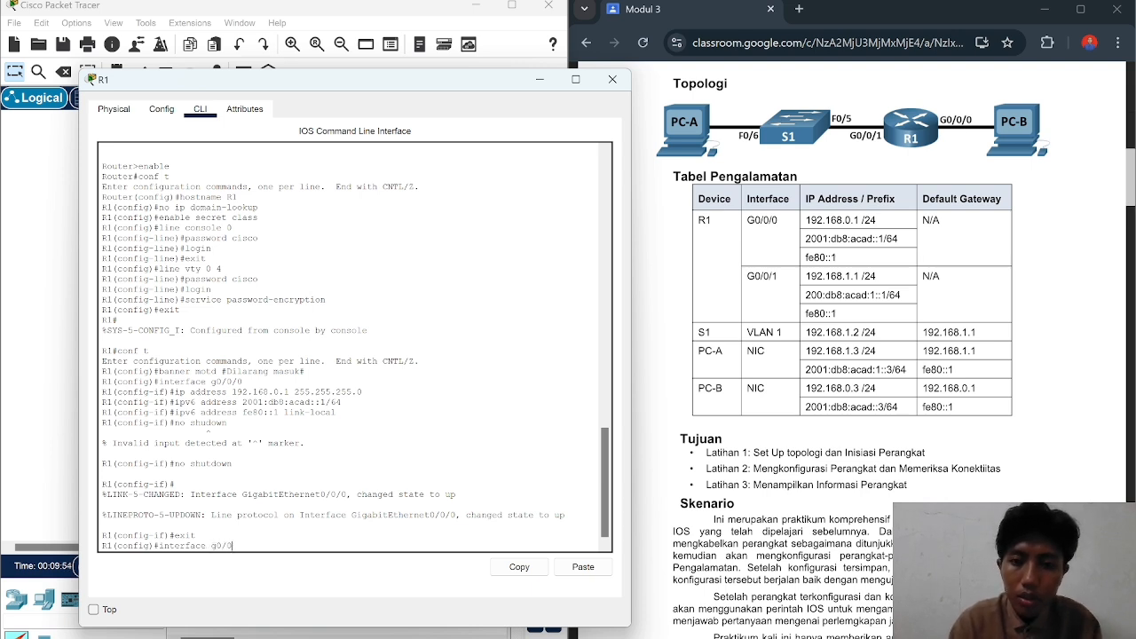
text(/1)
key(Return)
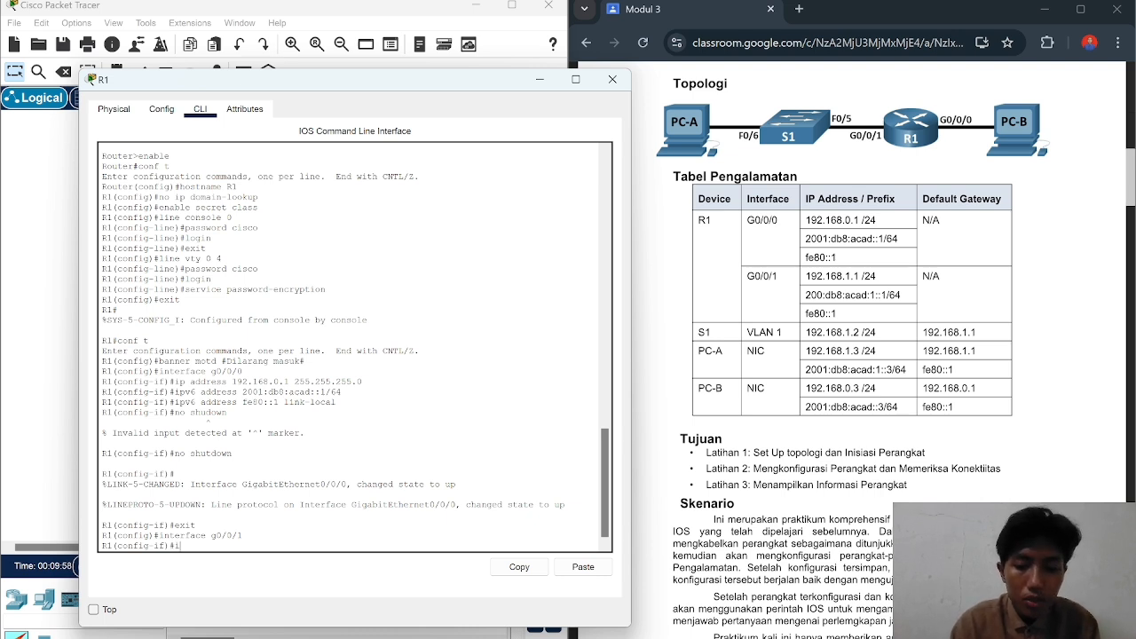
text(ip address)
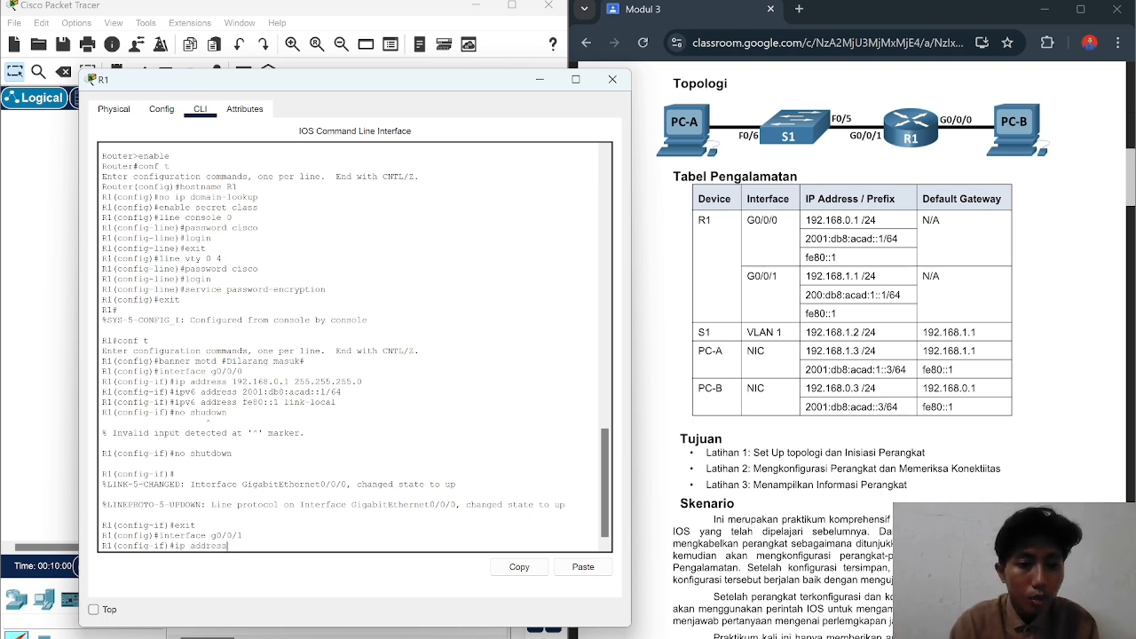
text( 19)
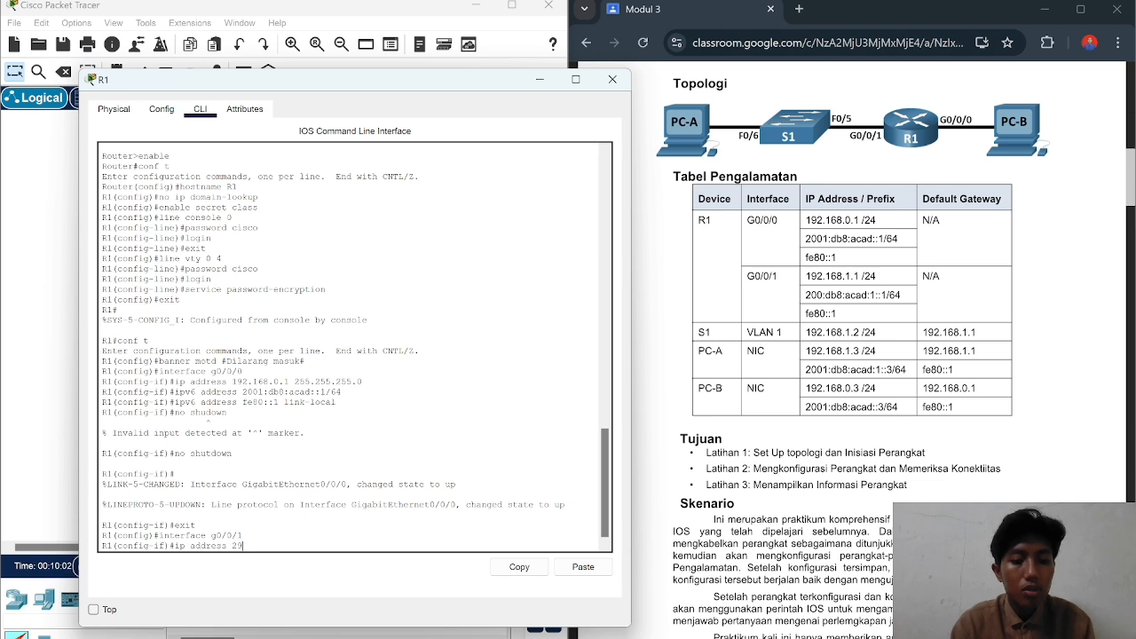
text(2)
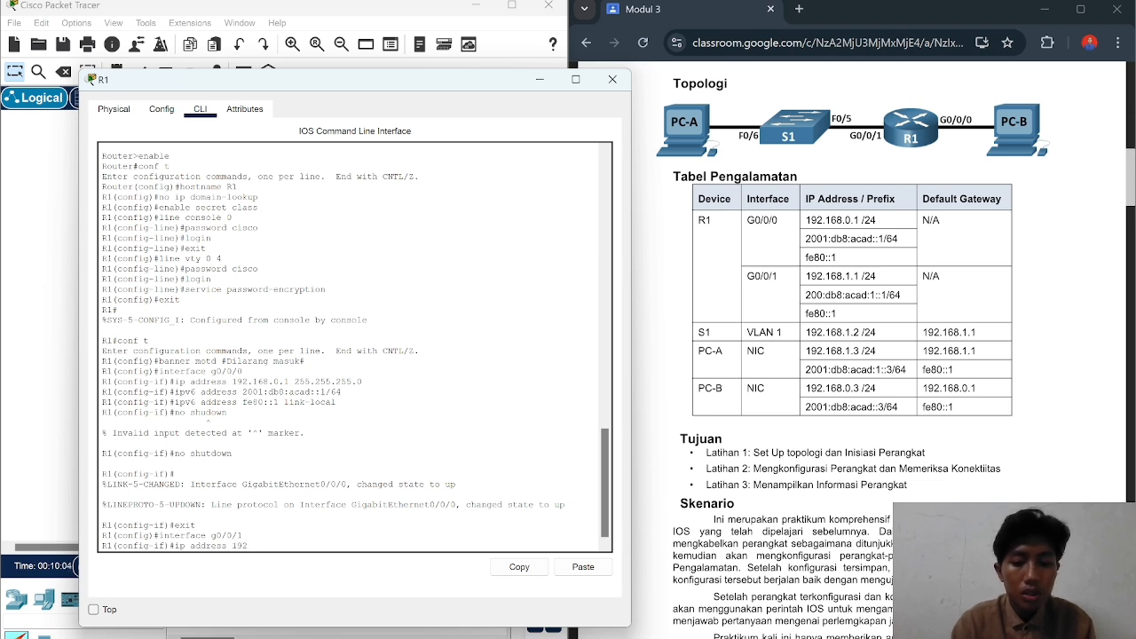
text(.168)
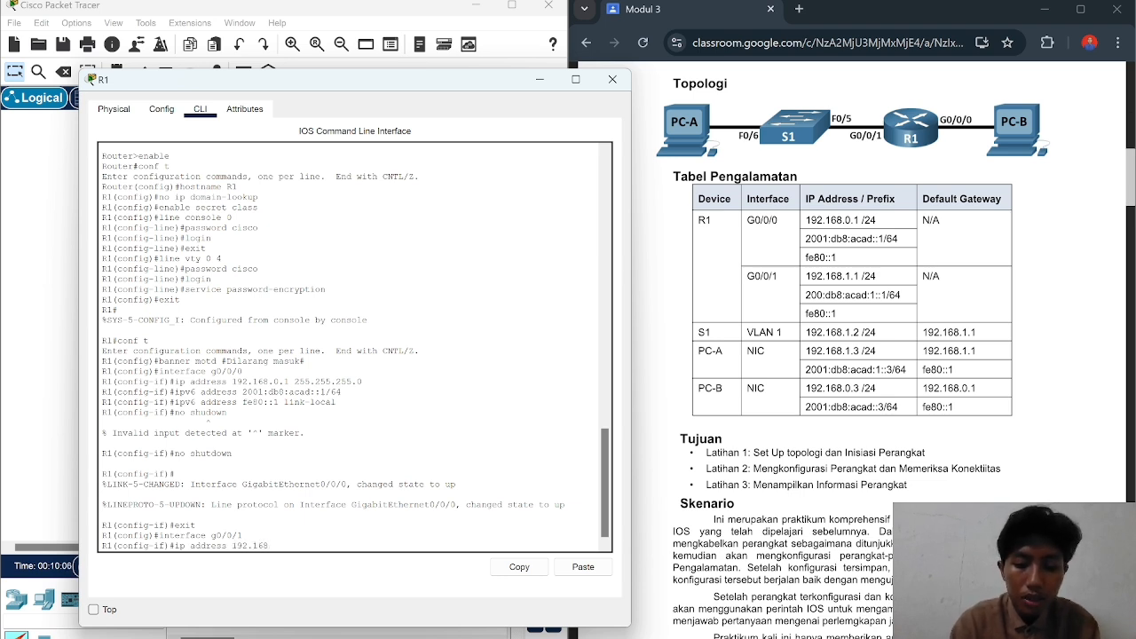
text(.1.1)
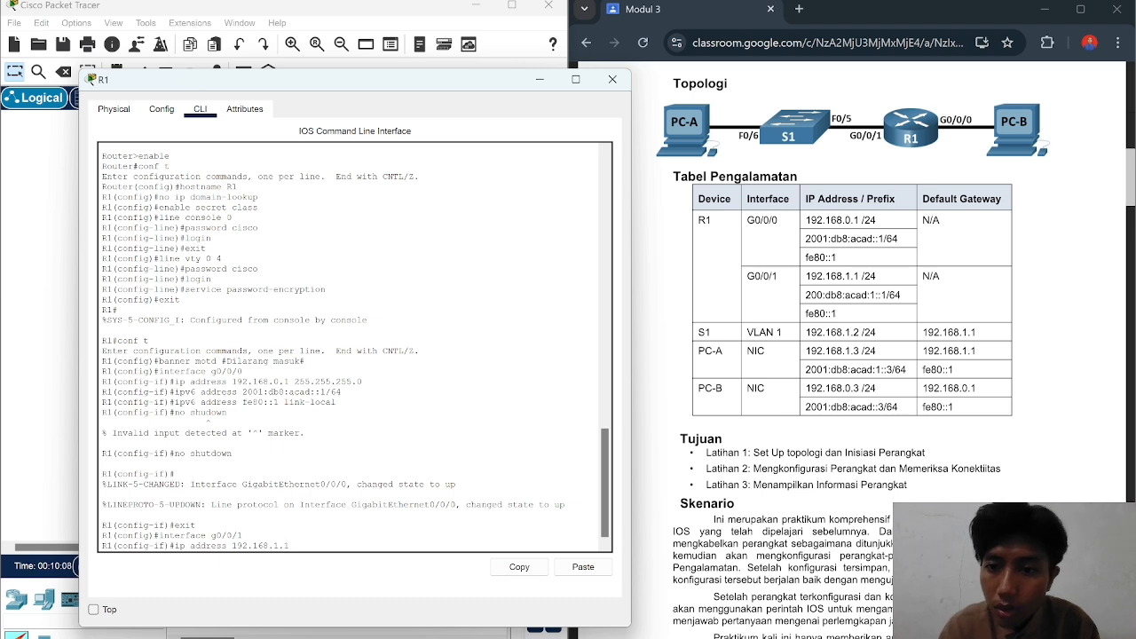
text(.1 )
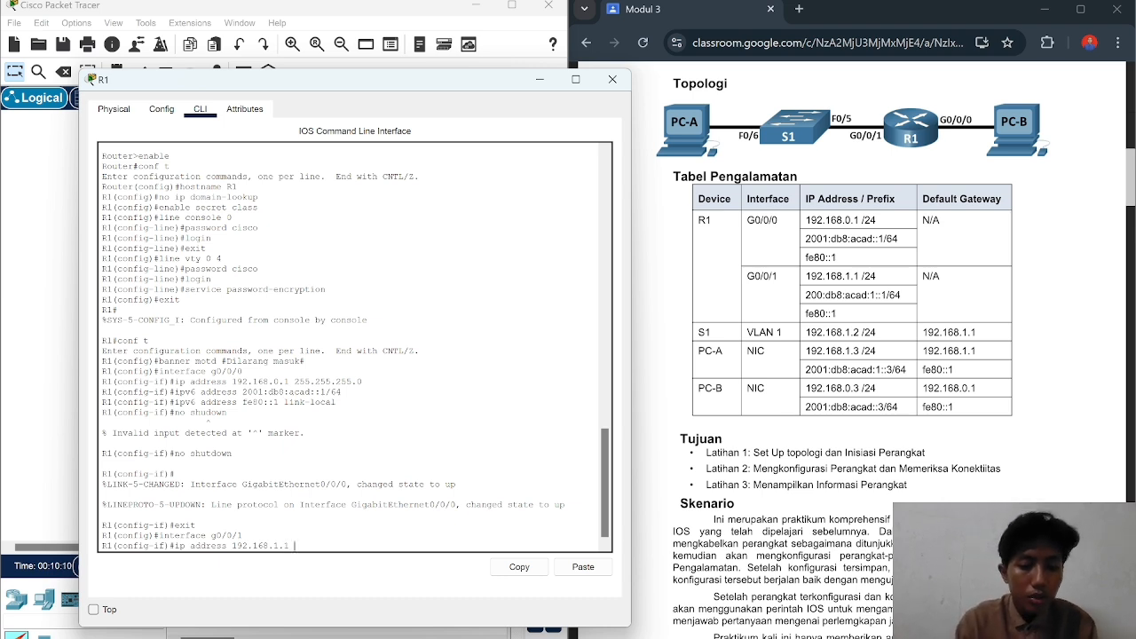
text(255.25)
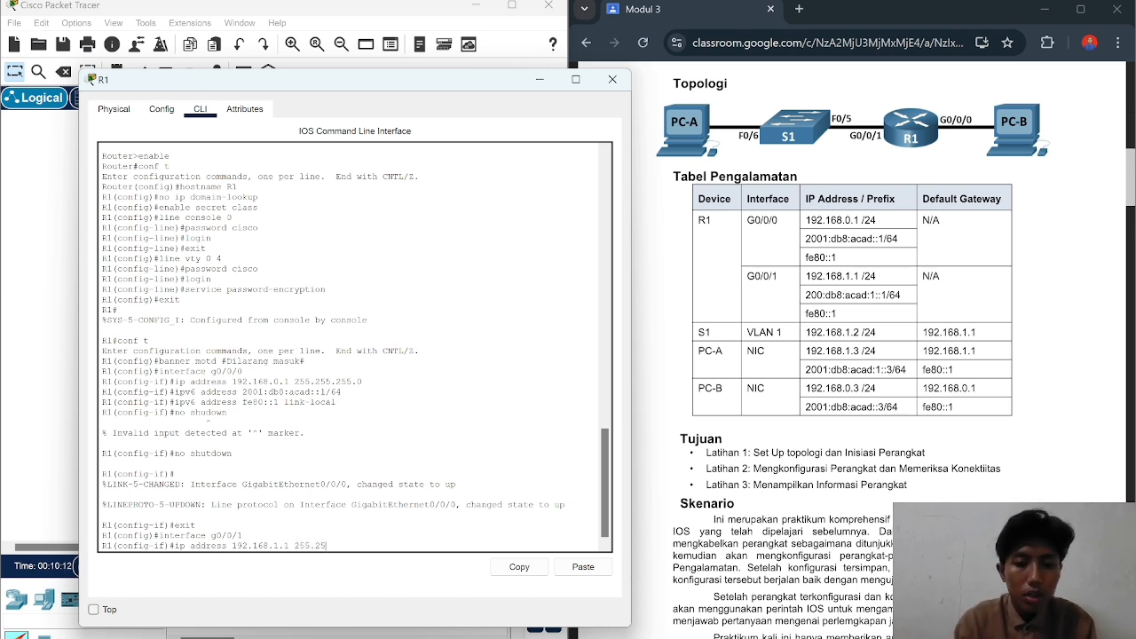
text(5.255)
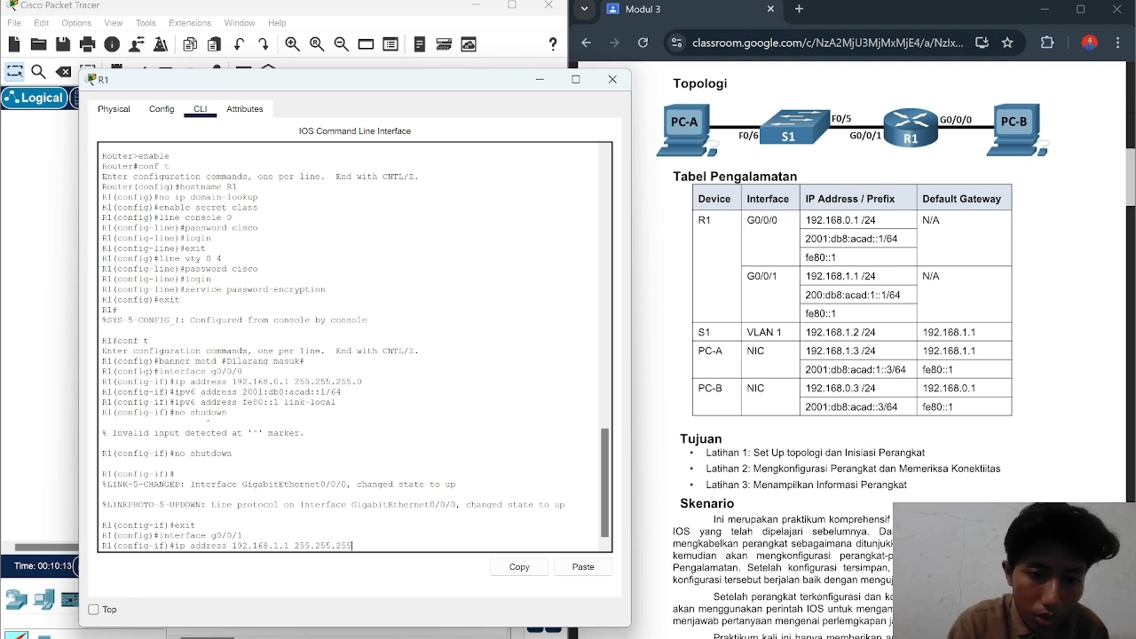
text(.0)
key(Return)
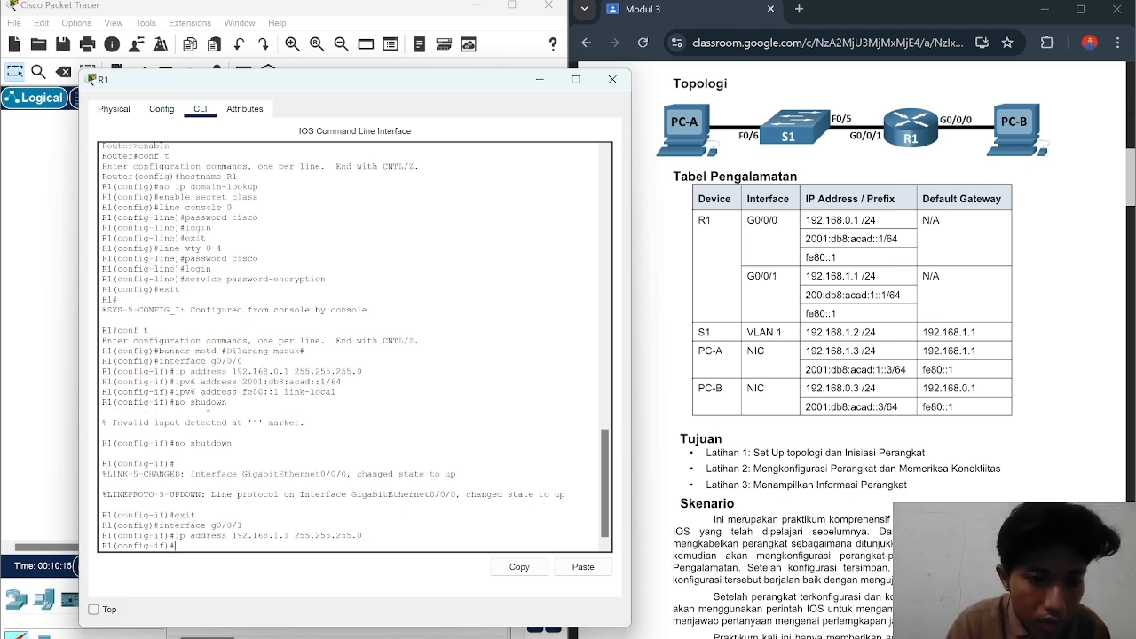
Step: Submit an IPv6 address ending :db8:acad:1::1/64 for G0/0/1, which is rejected as invalid
text(ip)
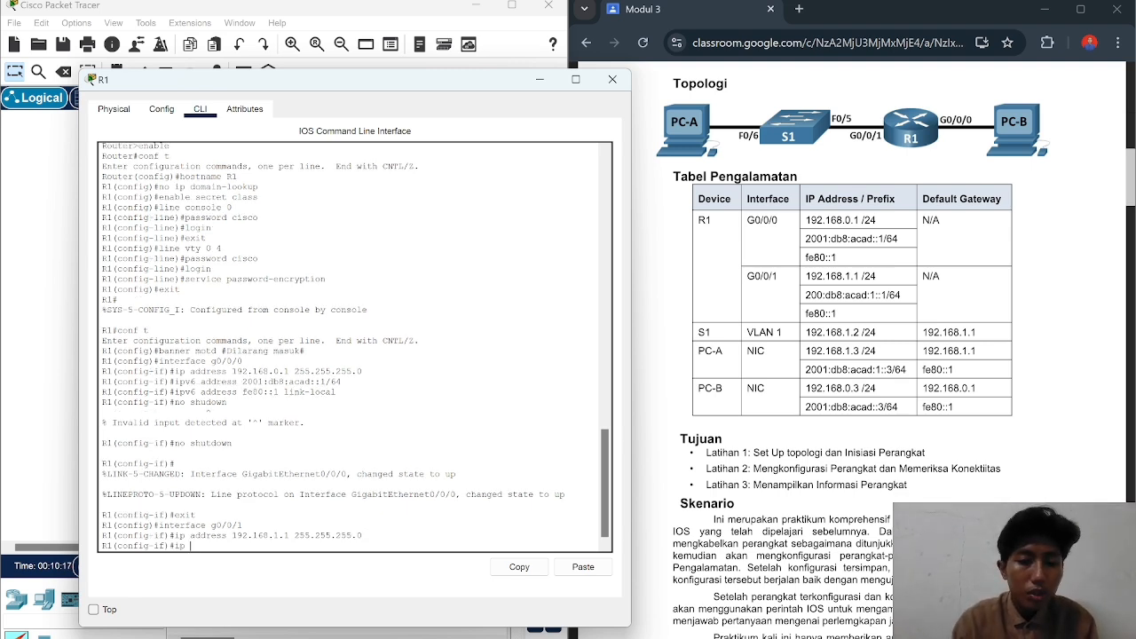
text(v)
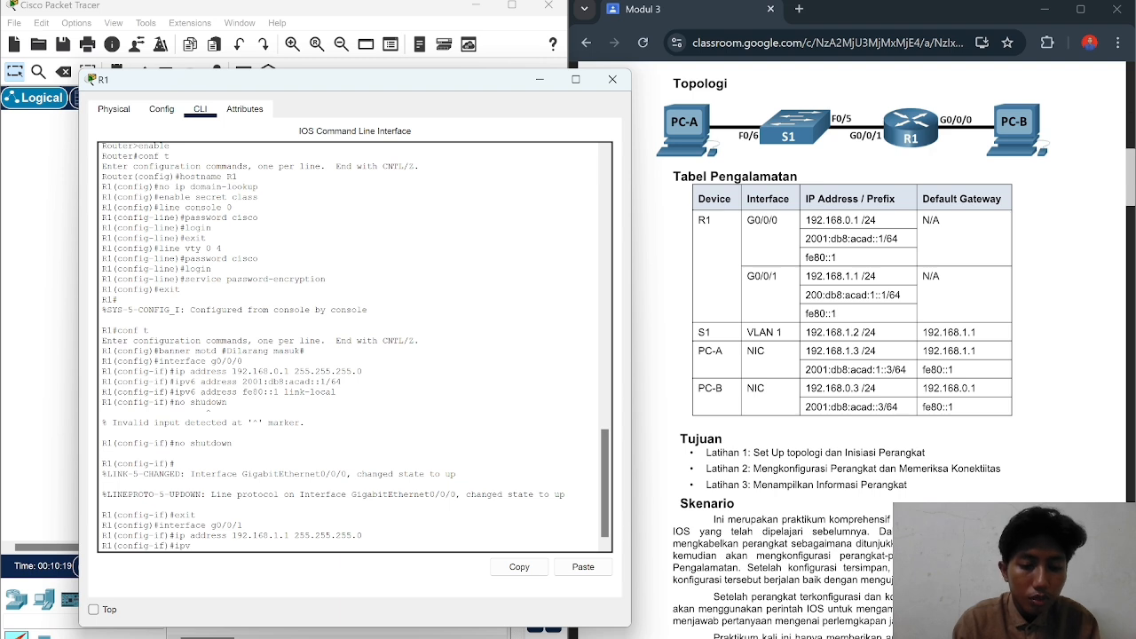
text(6 200)
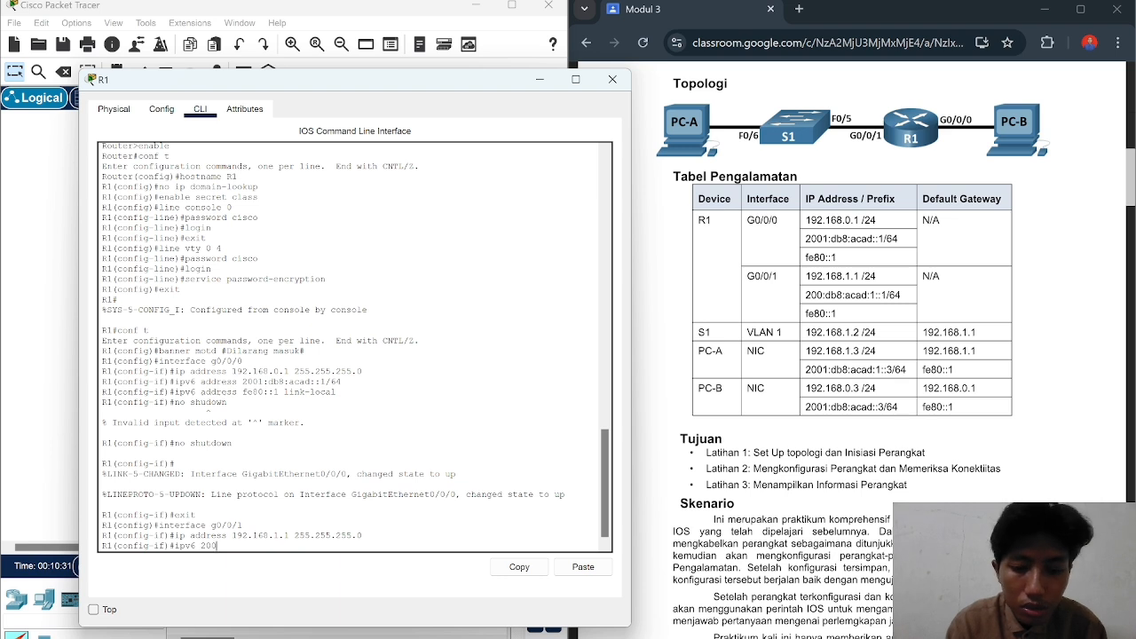
text(:)
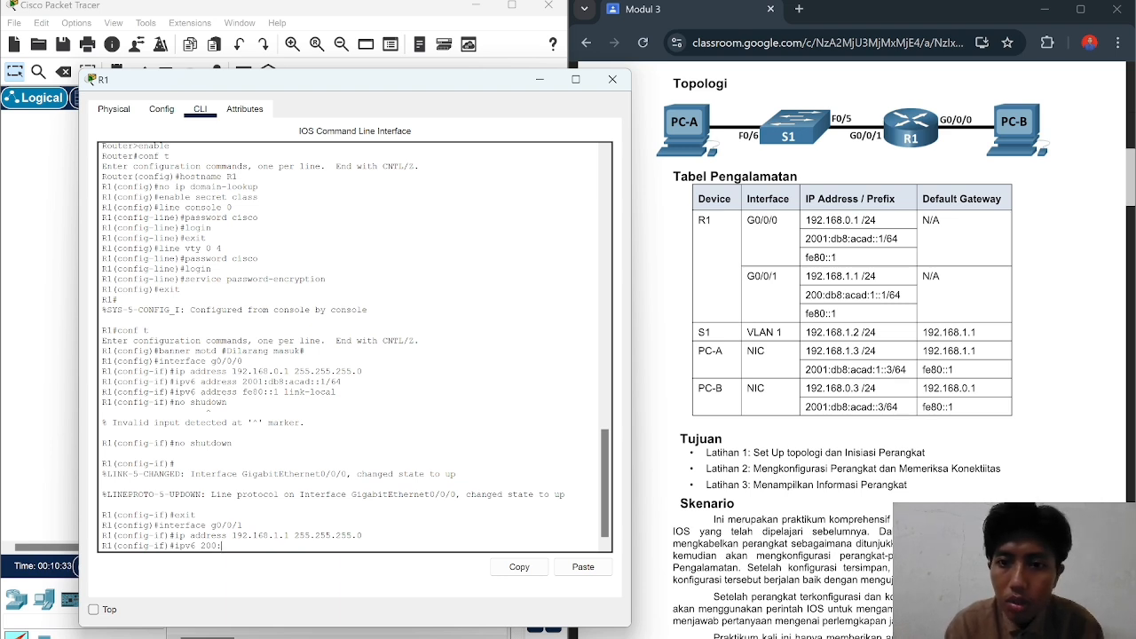
text(db8)
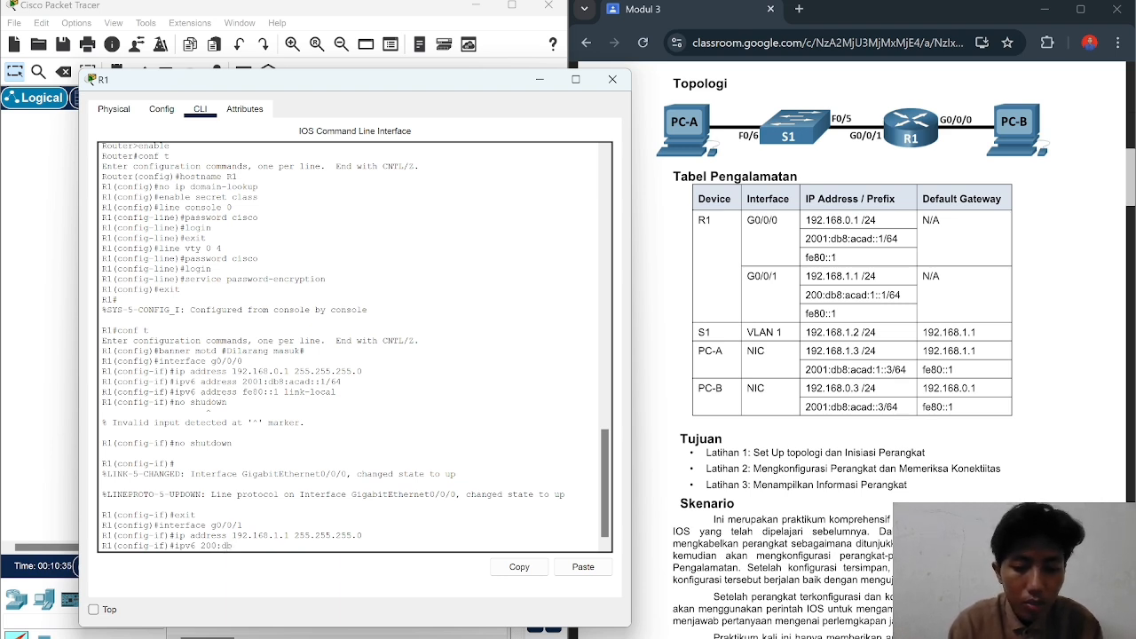
text(:)
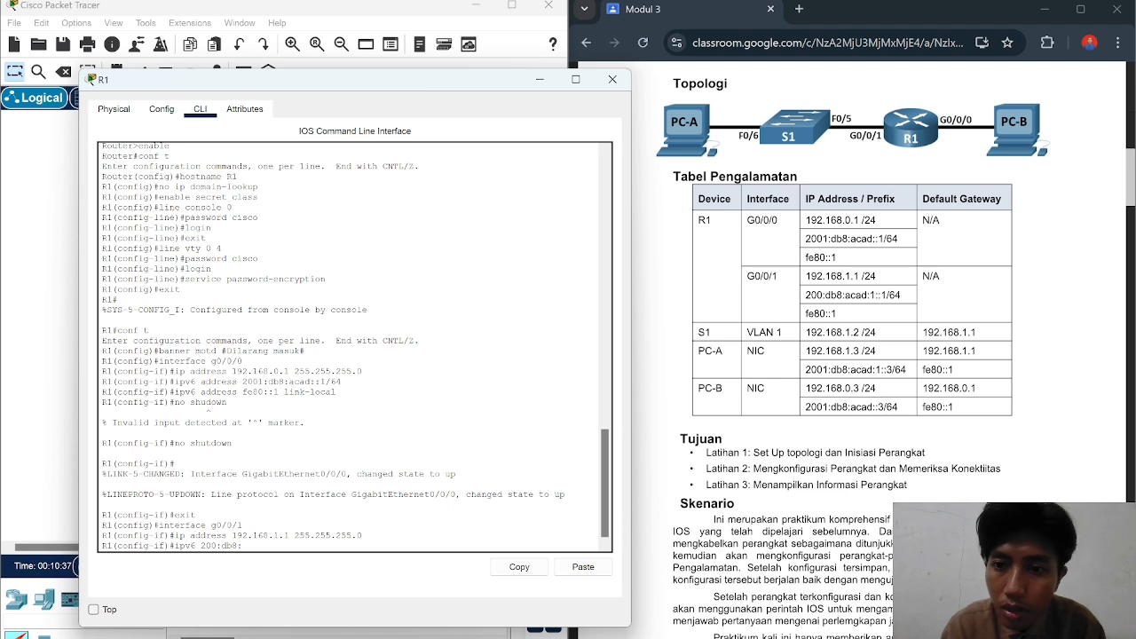
text(acad)
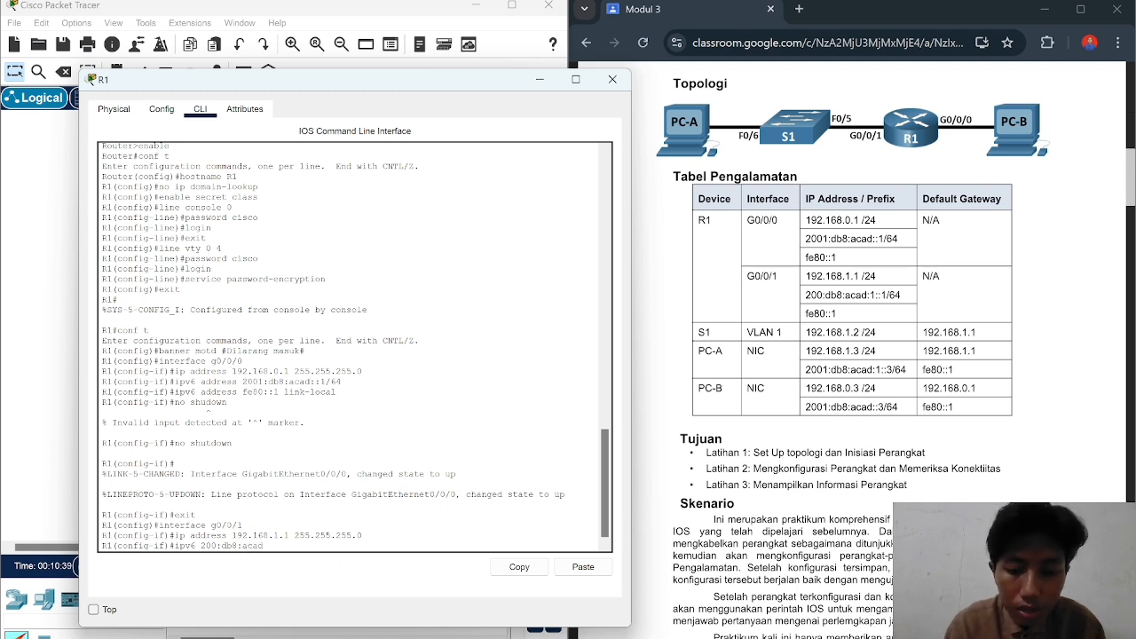
text(:1)
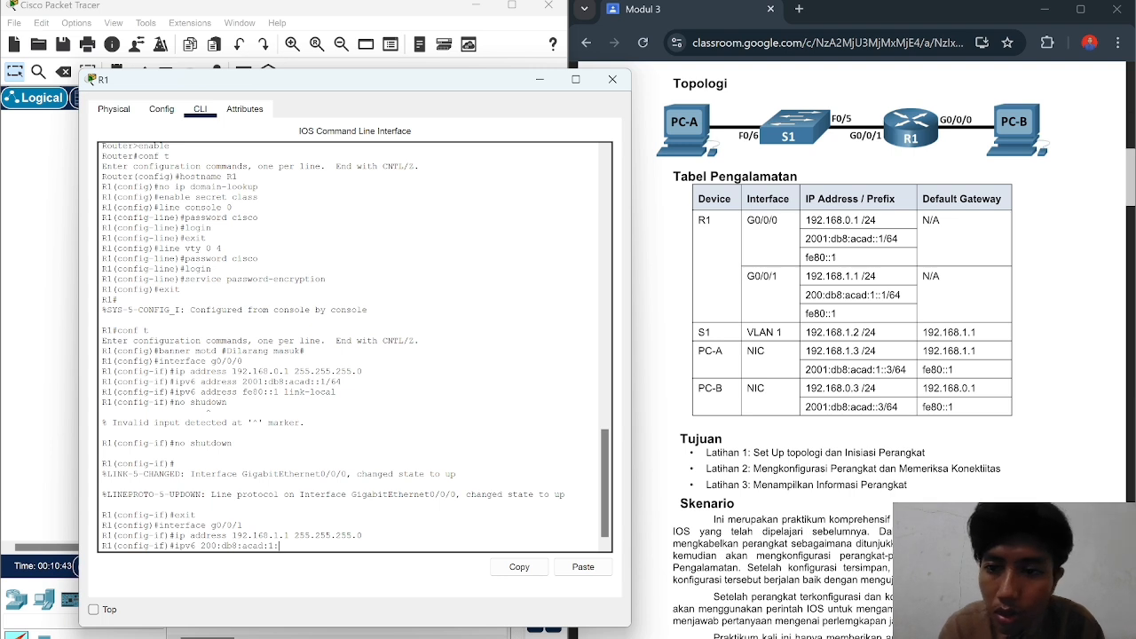
text(::1)
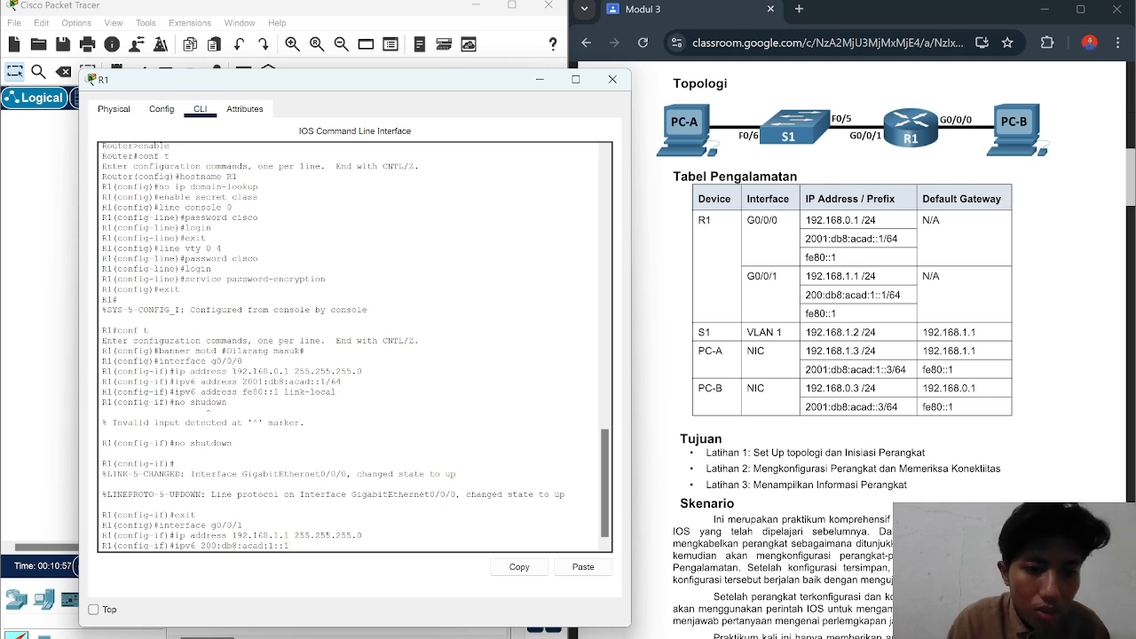
text(/64)
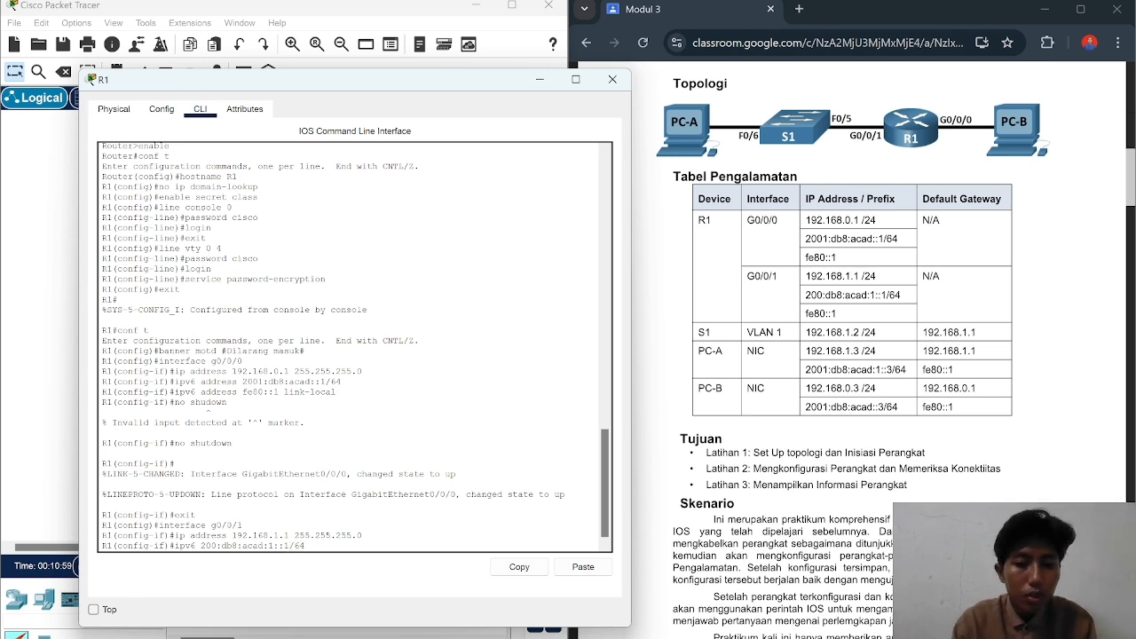
key(Return)
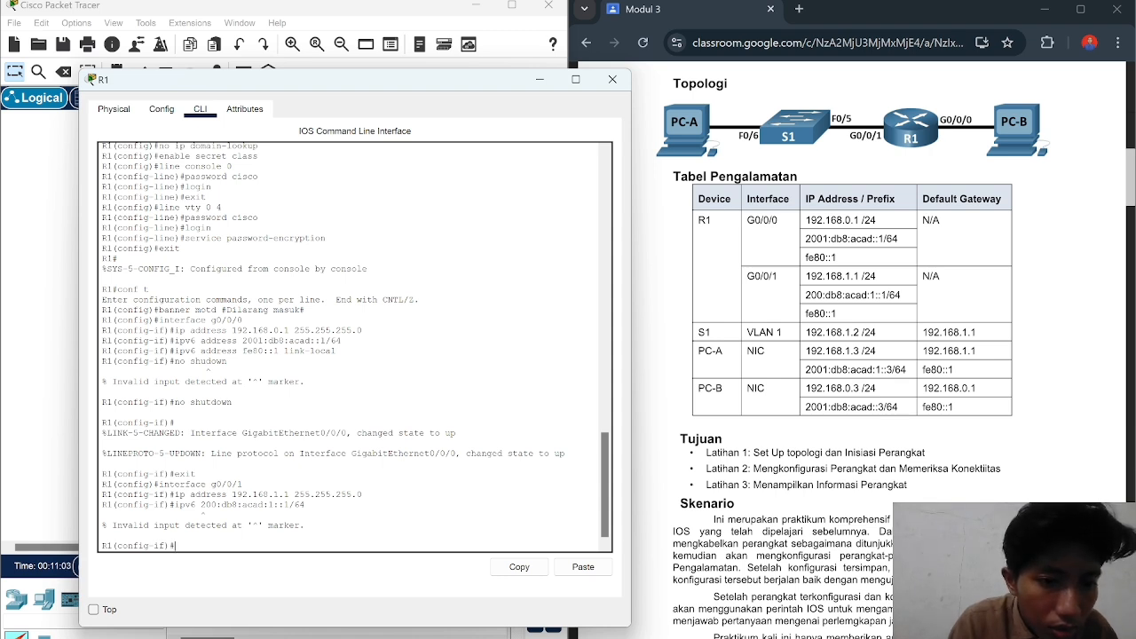
Step: Retry G0/0/1's IPv6, finally applying ipv6 address 200:db8:acad:1::1/64
text(ipv)
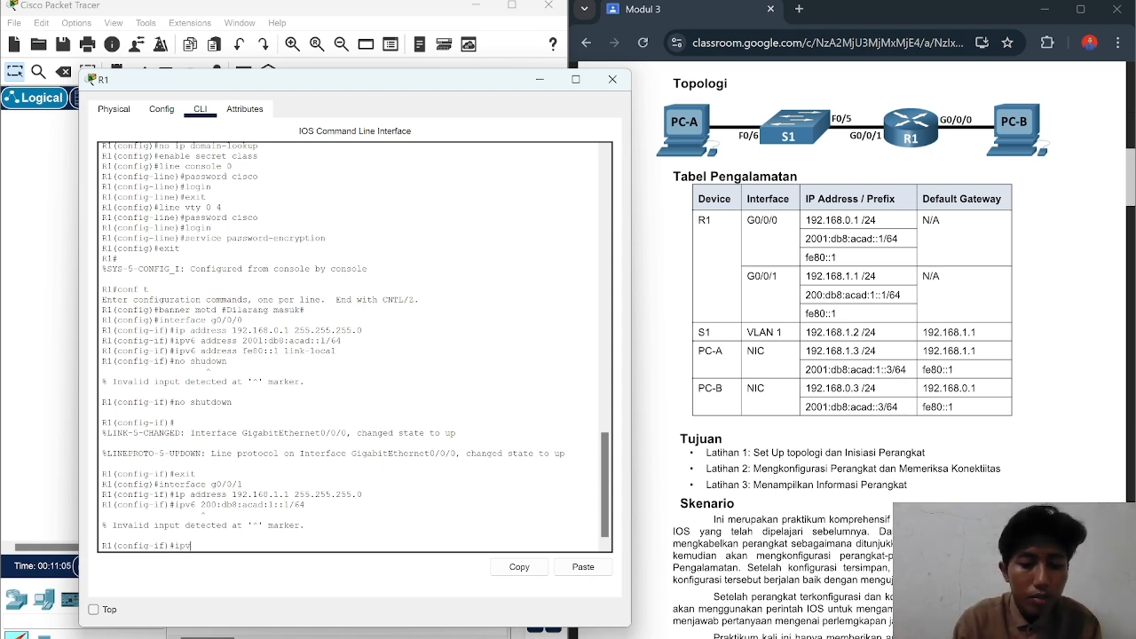
text(6 2001)
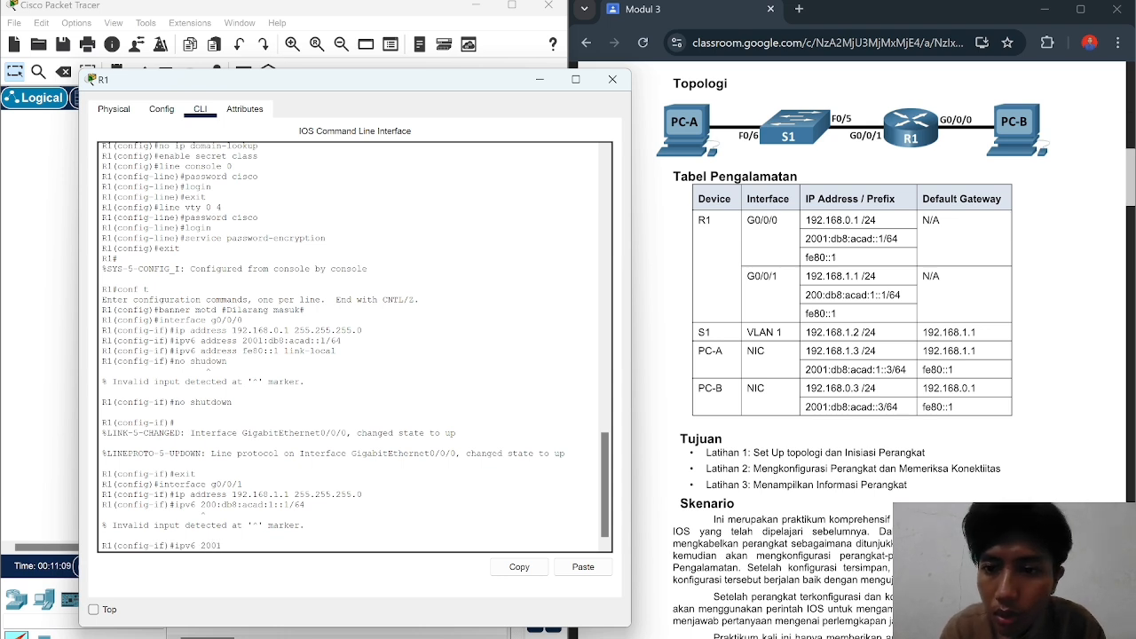
text(:)
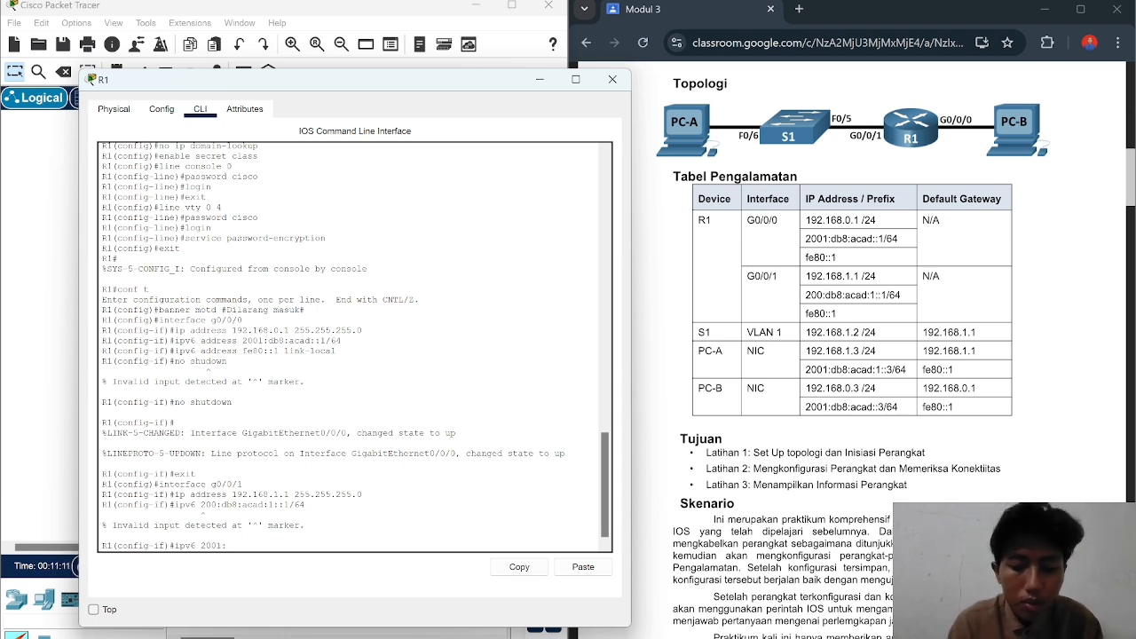
text(db8)
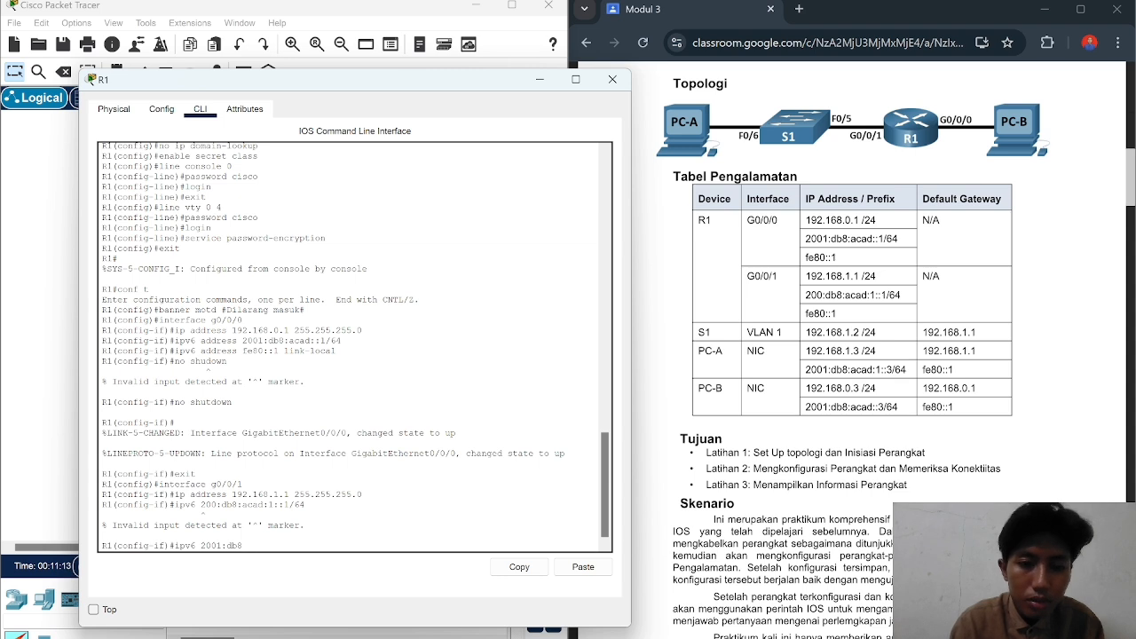
text(:ac)
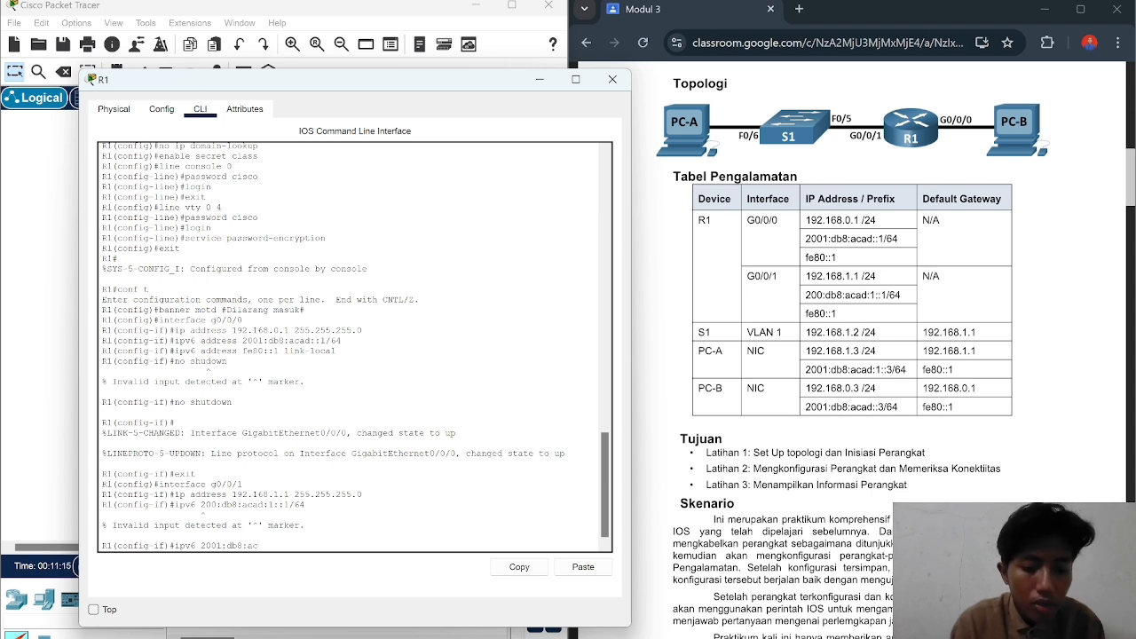
text(ad:)
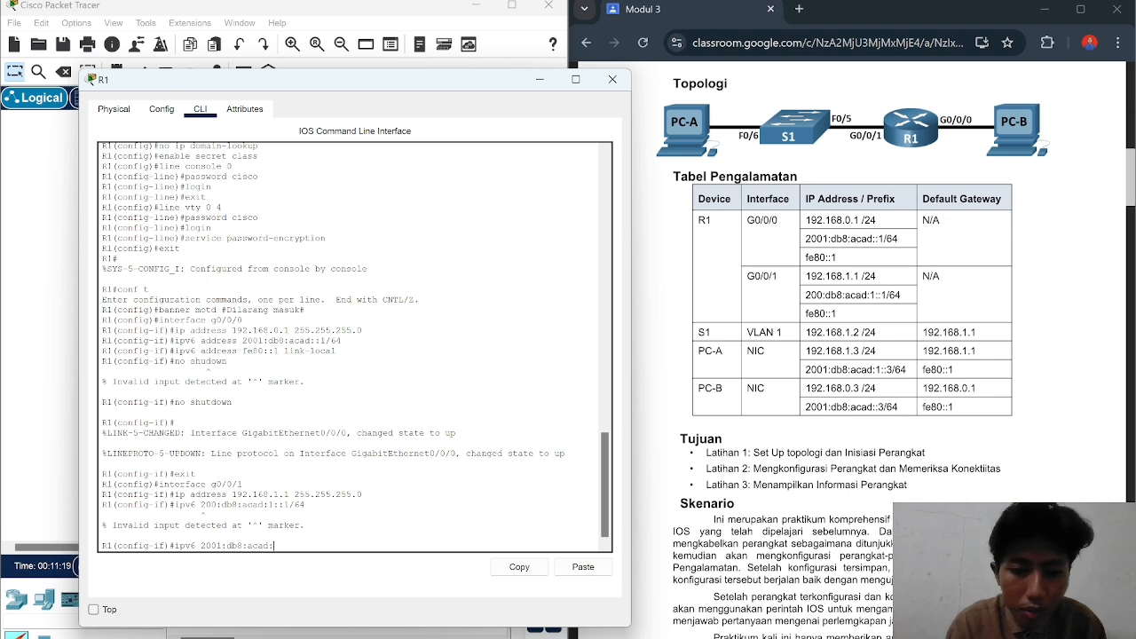
text(1)
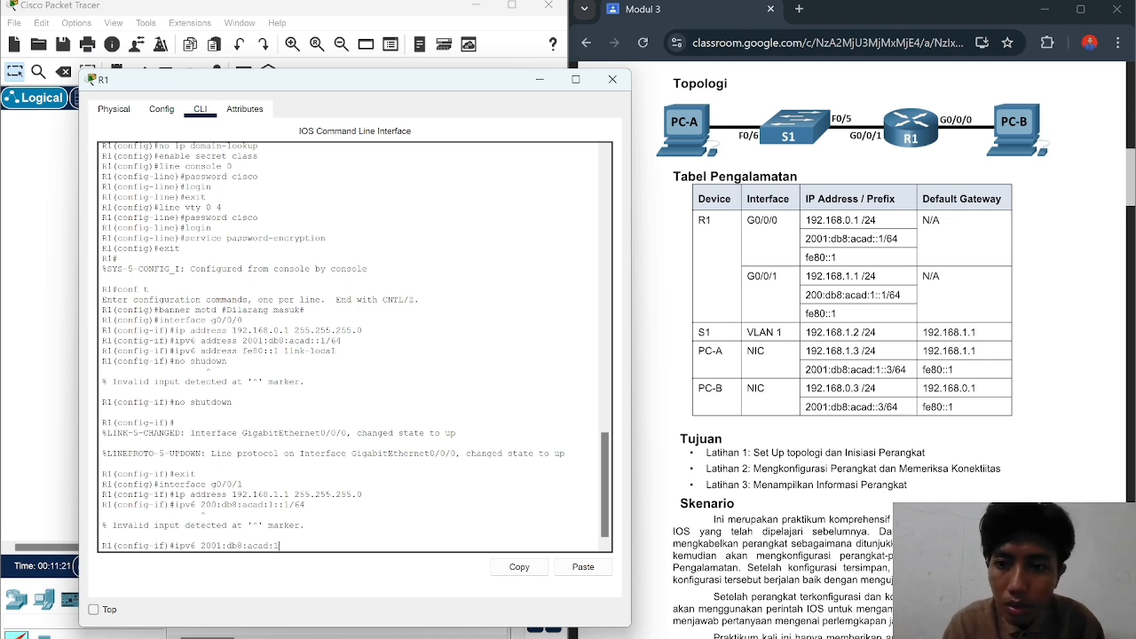
text(::1)
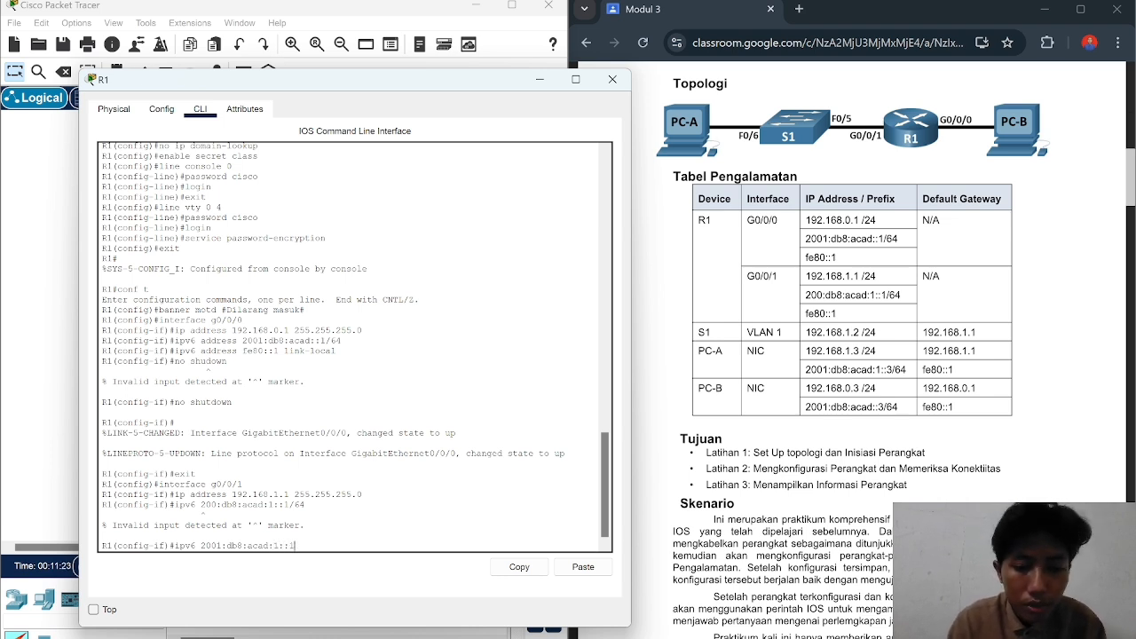
text(/64)
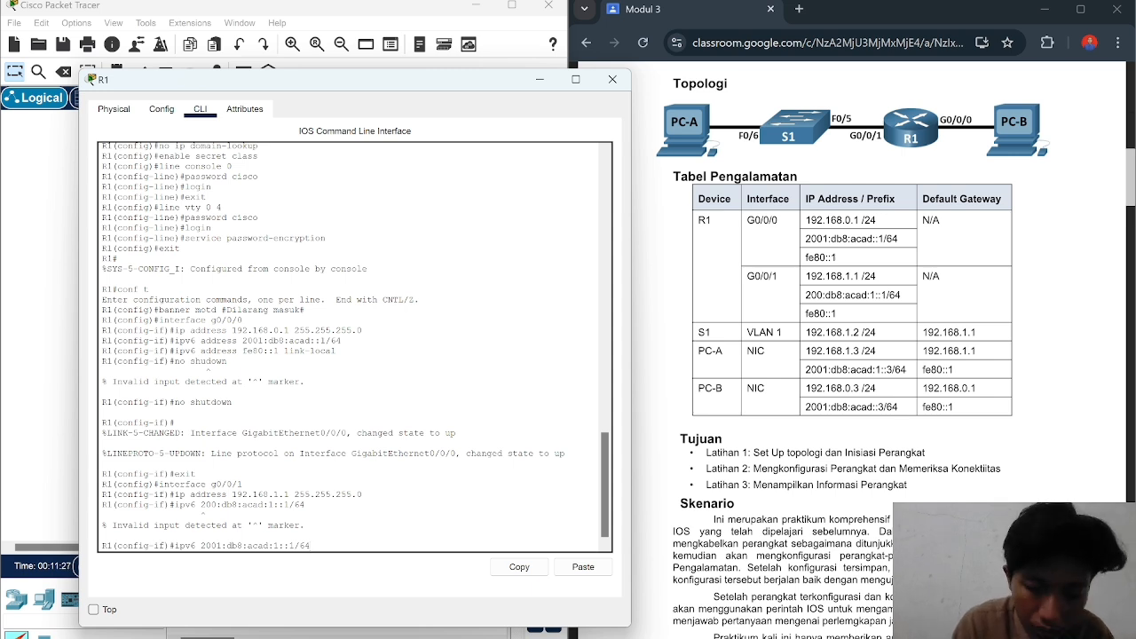
key(Return)
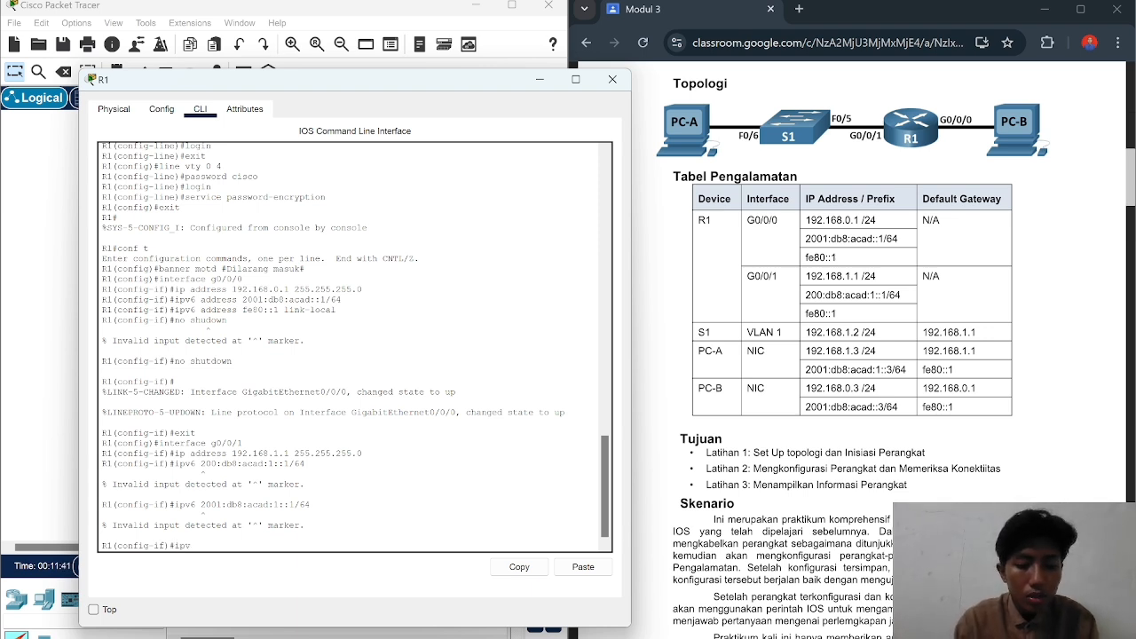
text(6)
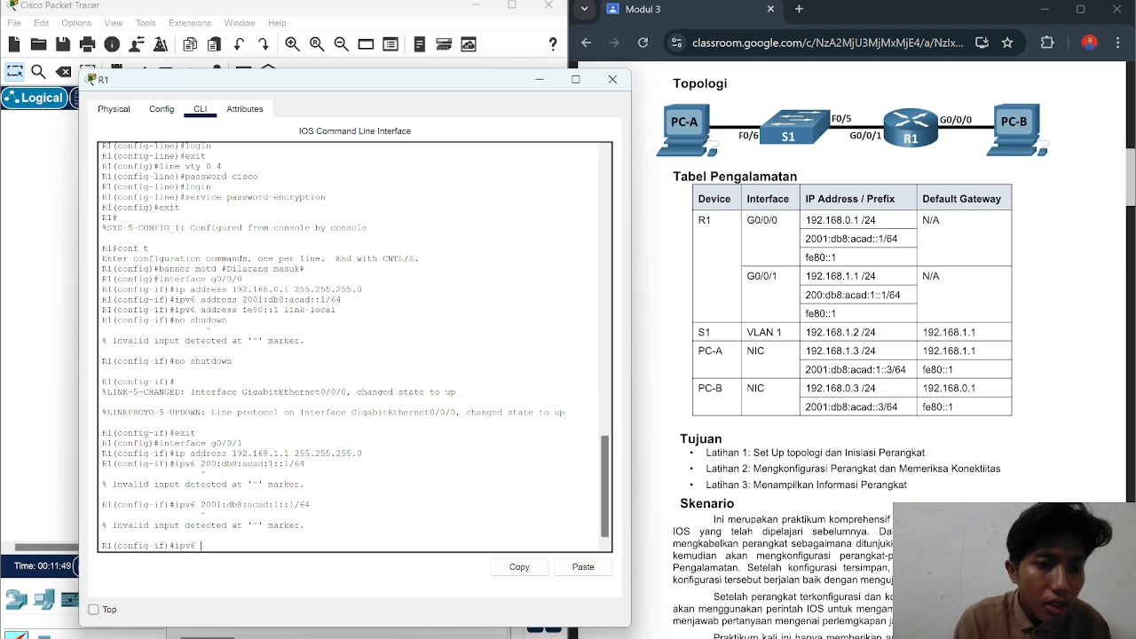
text(address)
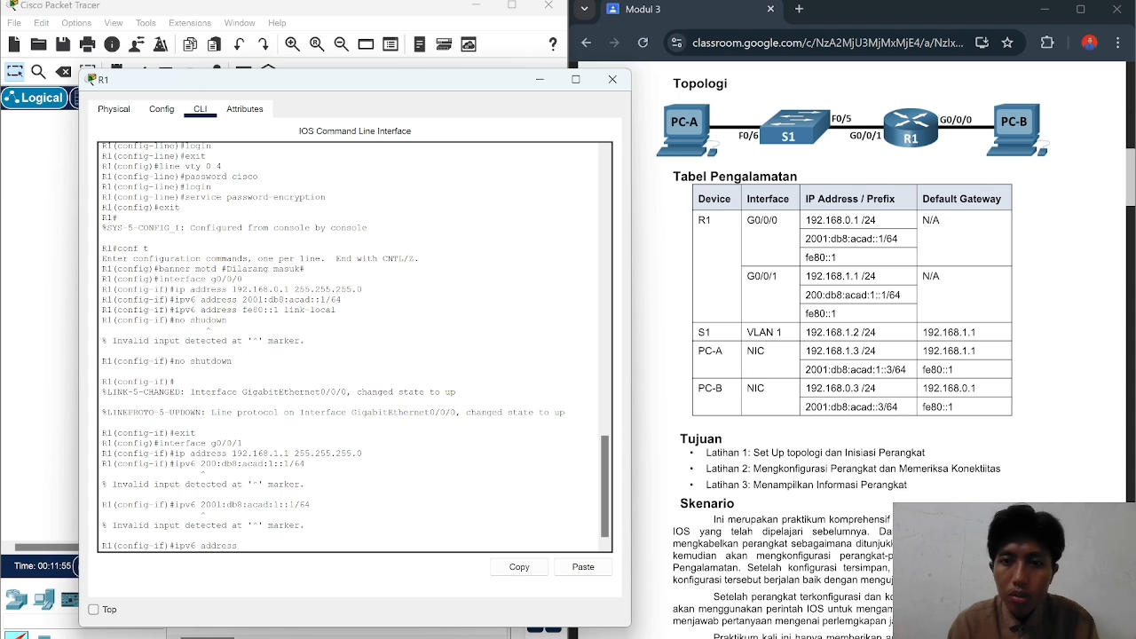
text( 200)
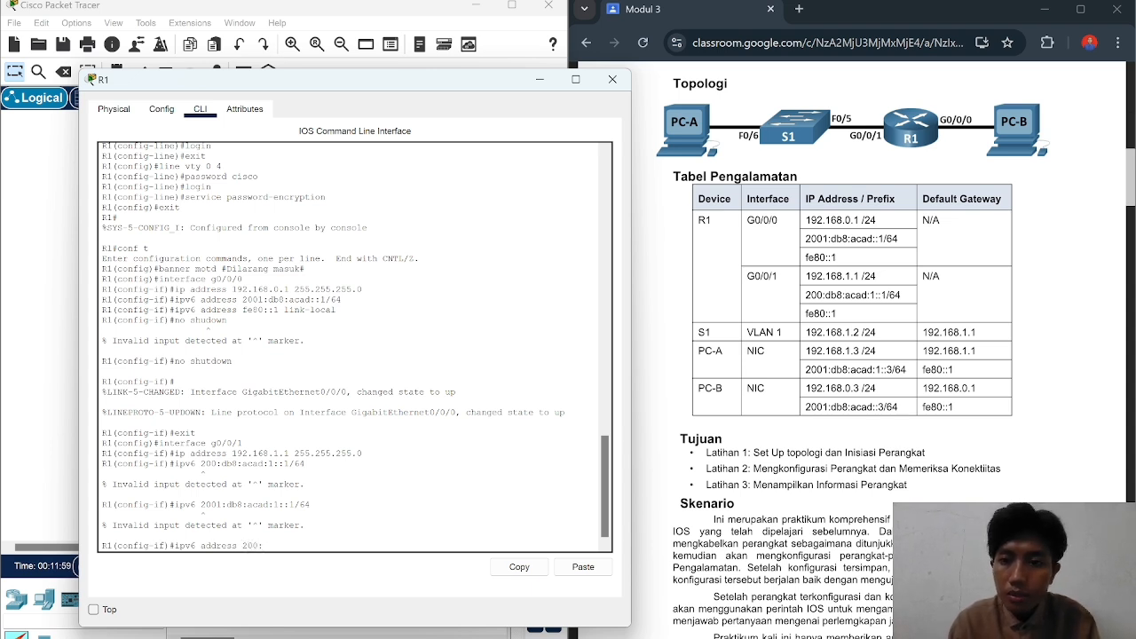
text(:db8)
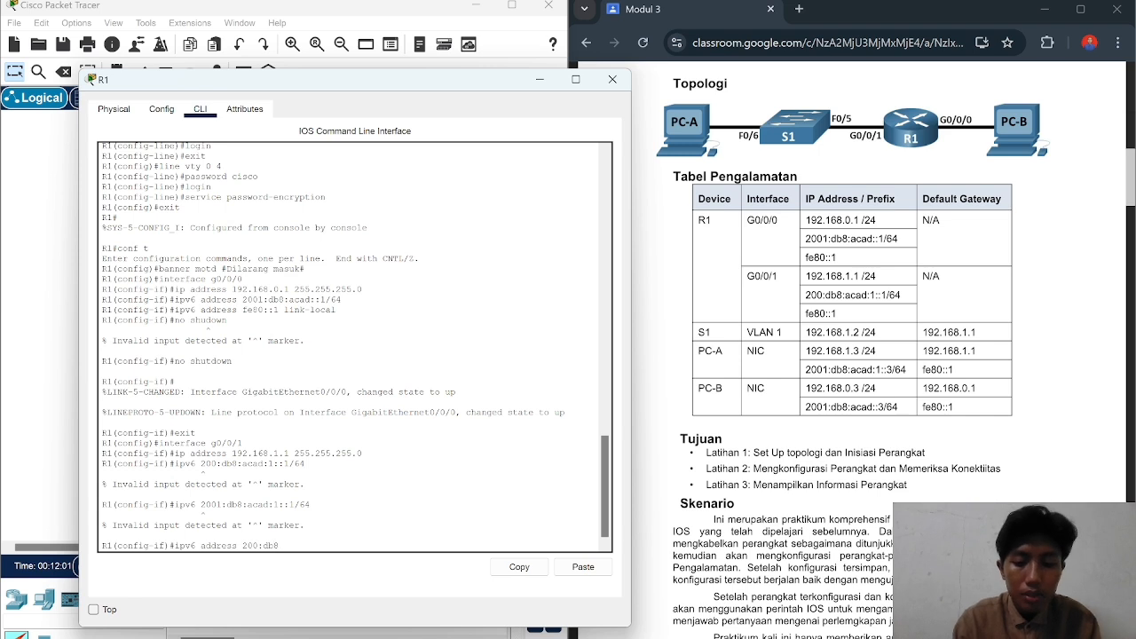
text(:ac)
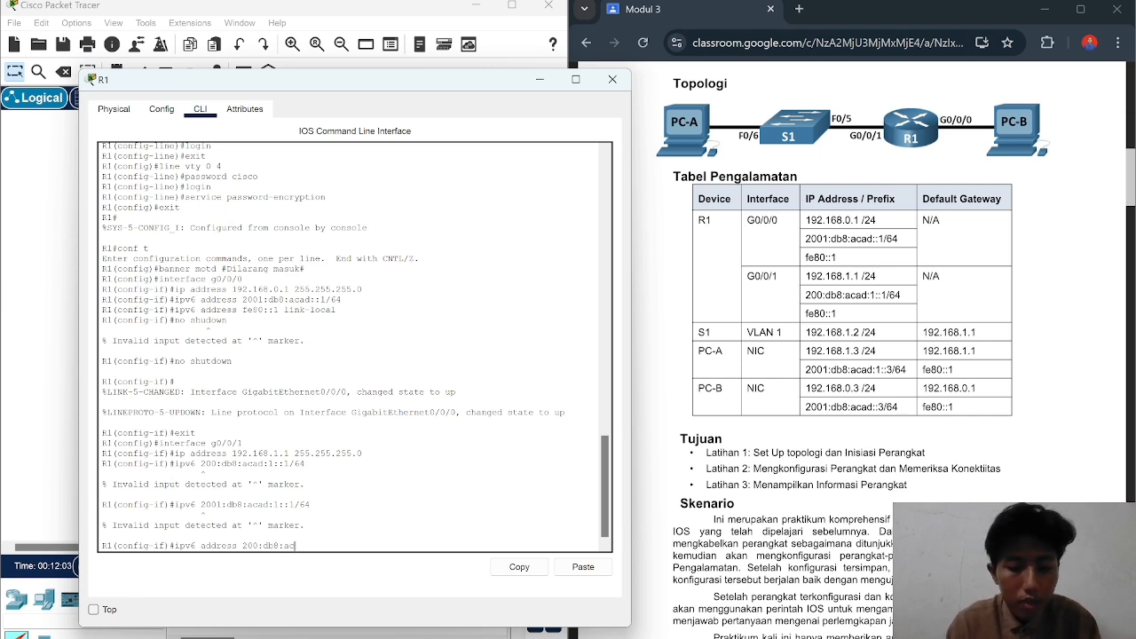
text(ad:)
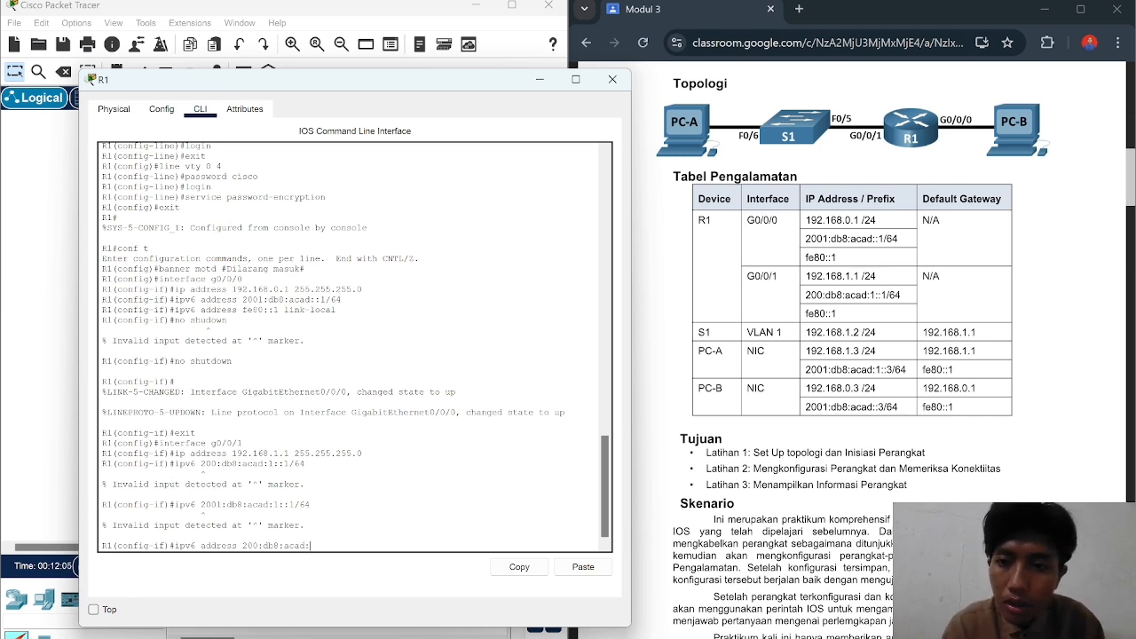
text(1:)
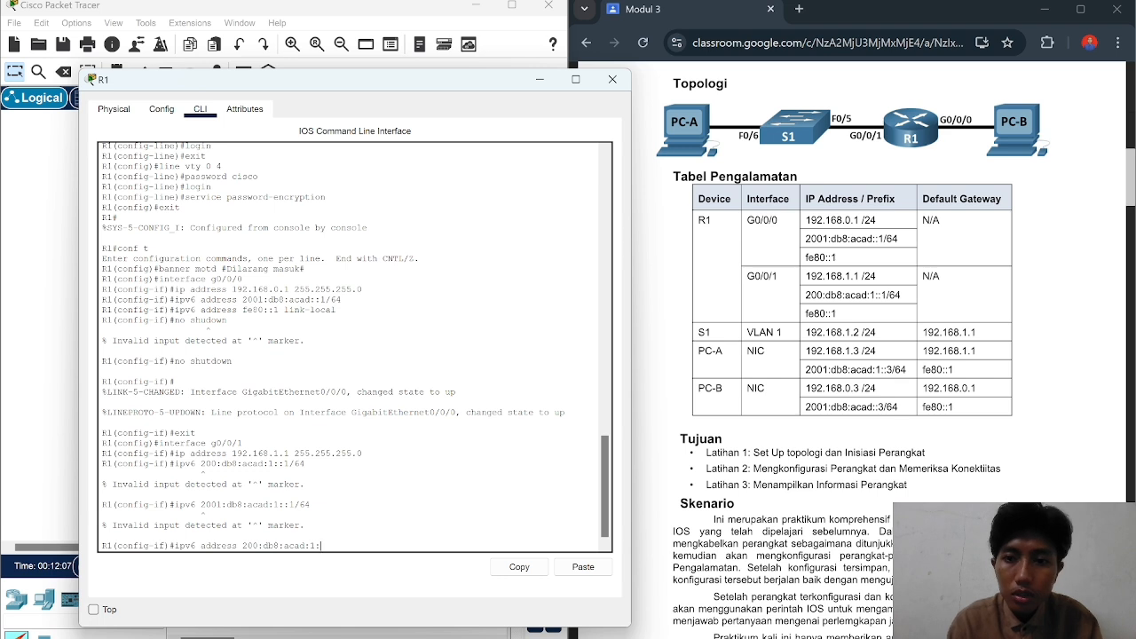
text(:1/)
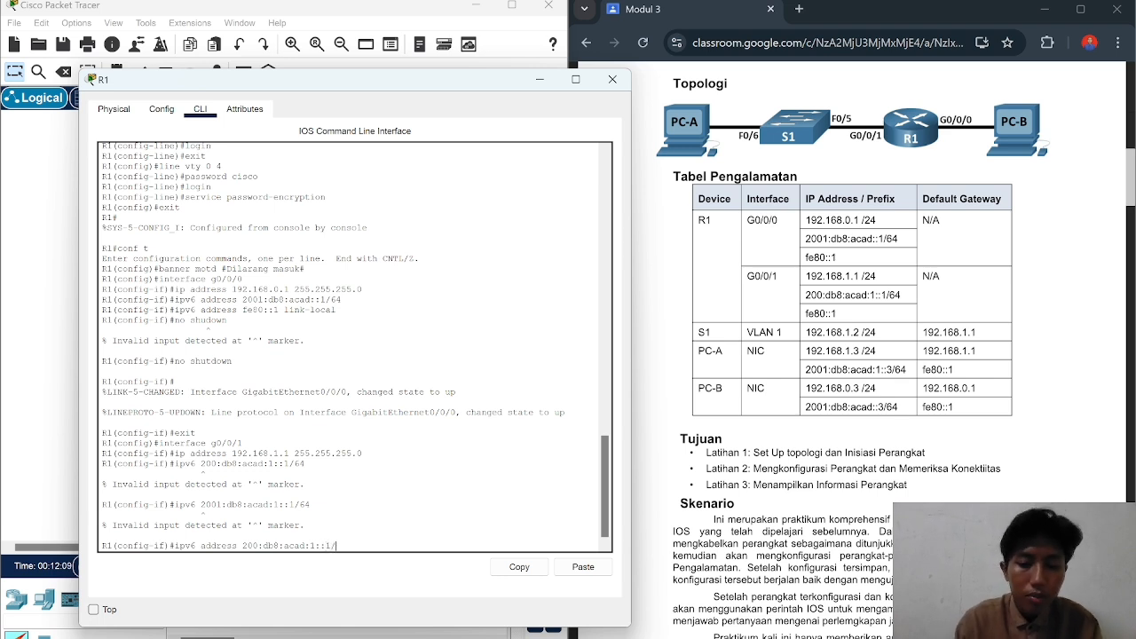
text(64)
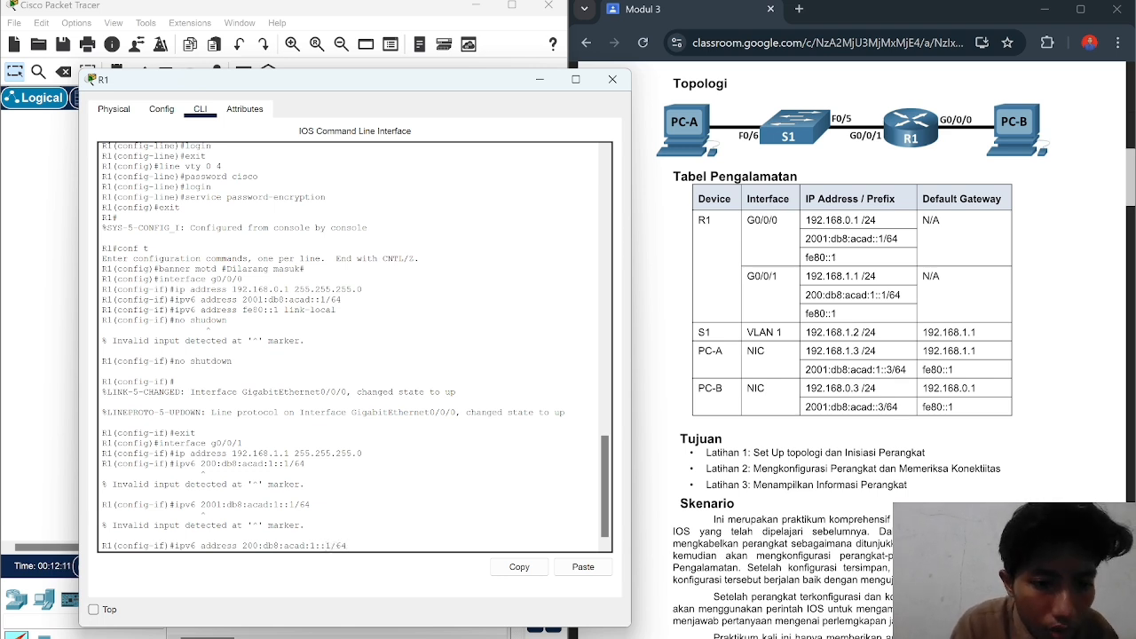
key(Return)
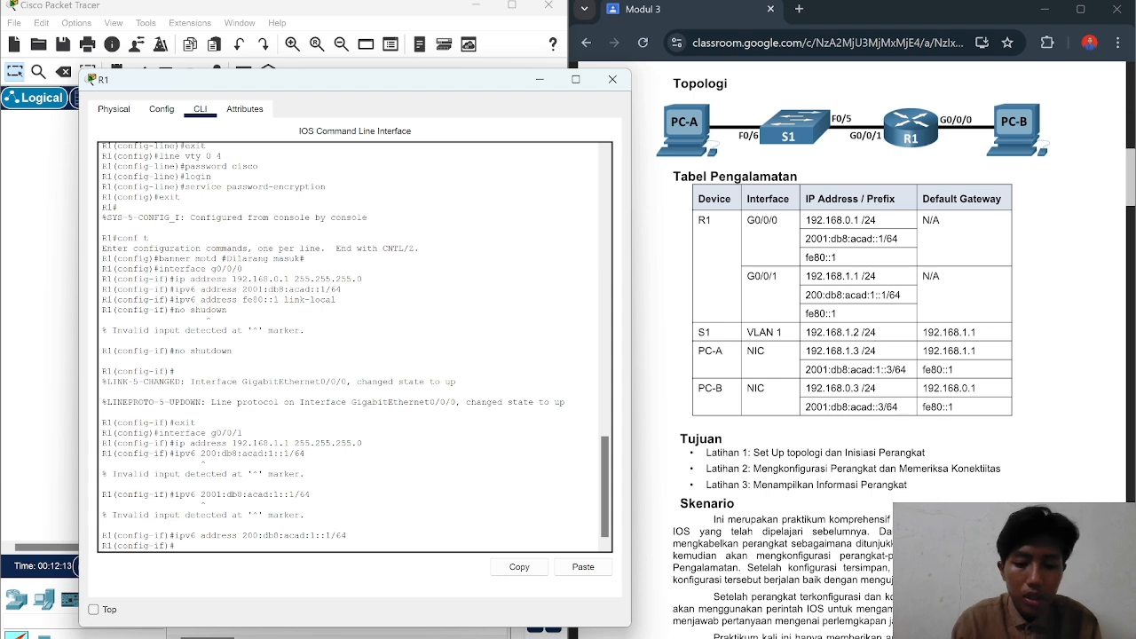
Step: Give G0/0/1 link-local address fe80::1, fixing typos in the command
text(ipv6 address)
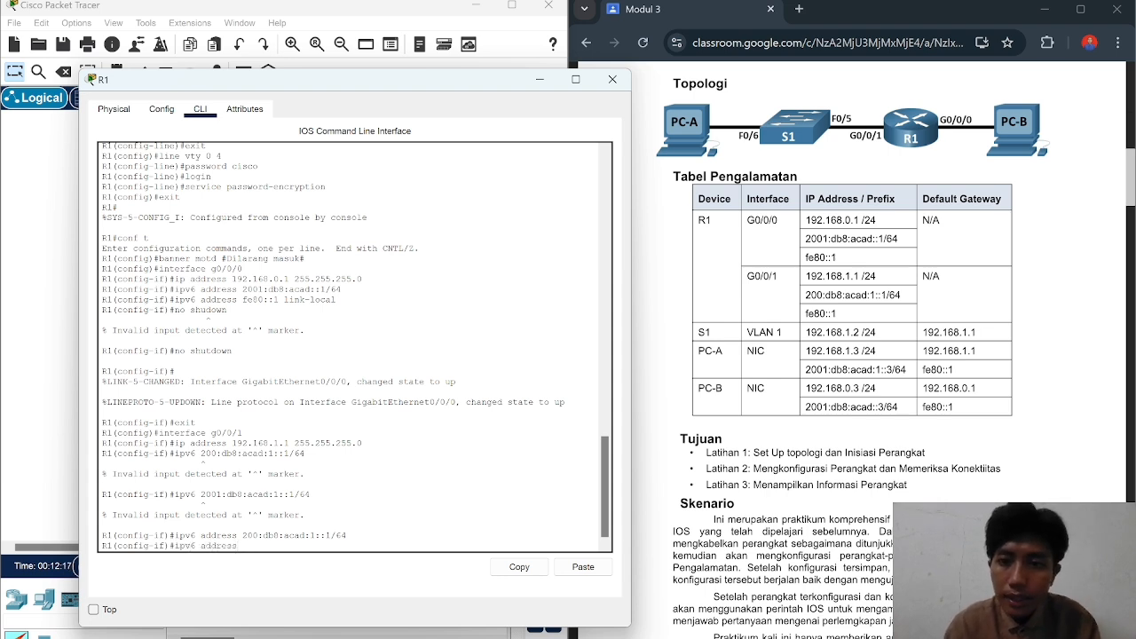
text( fe80)
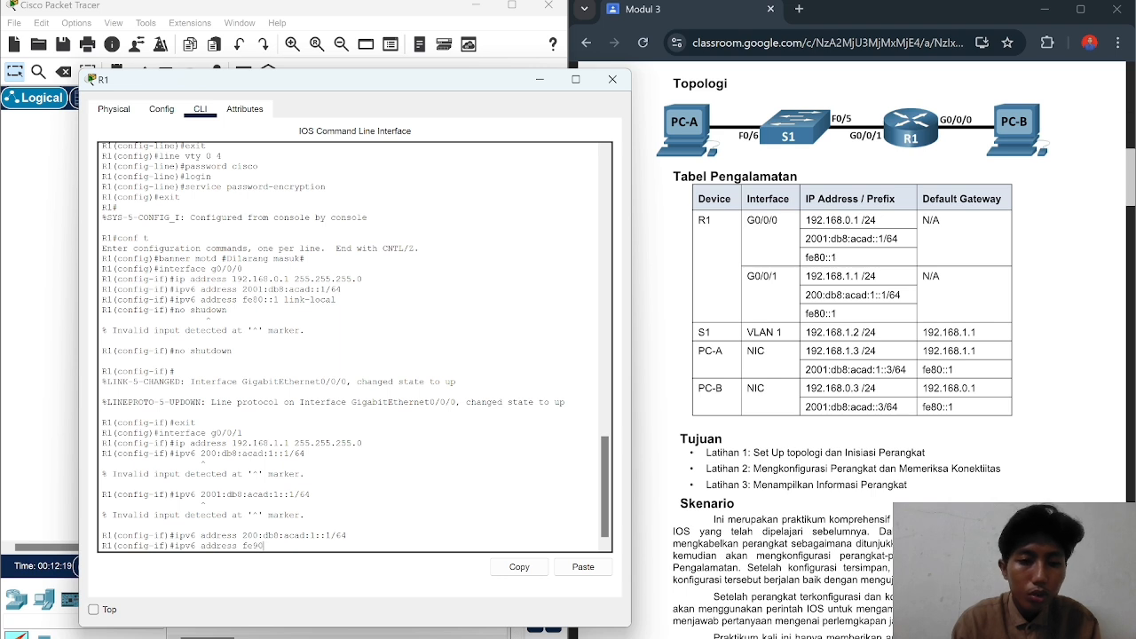
key(BackSpace)
key(BackSpace)
text(80::1)
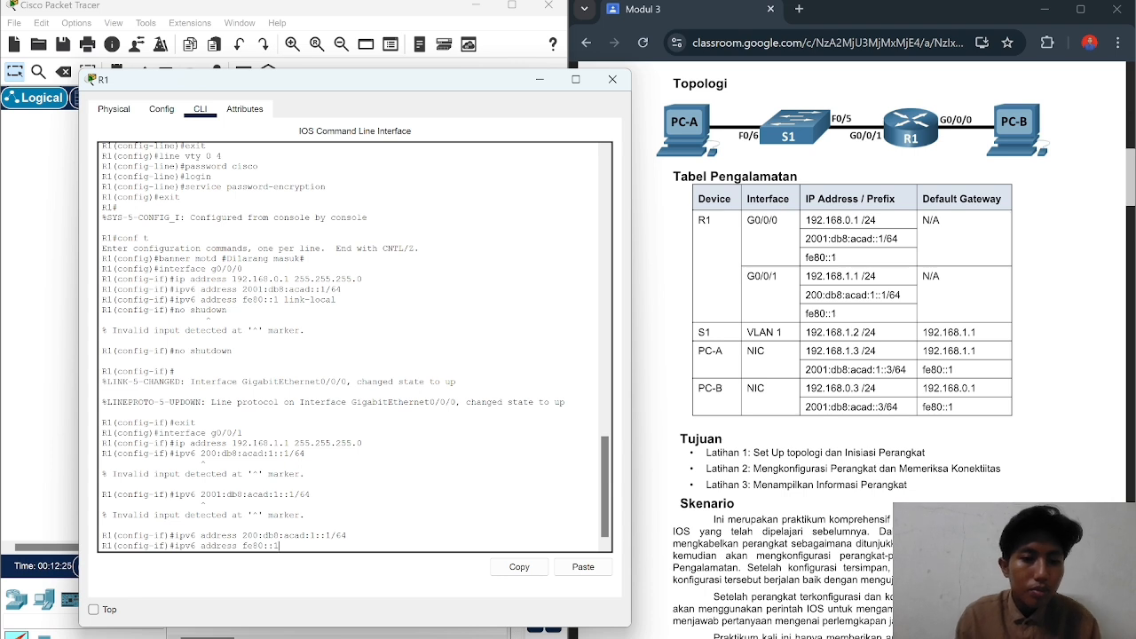
text( local)
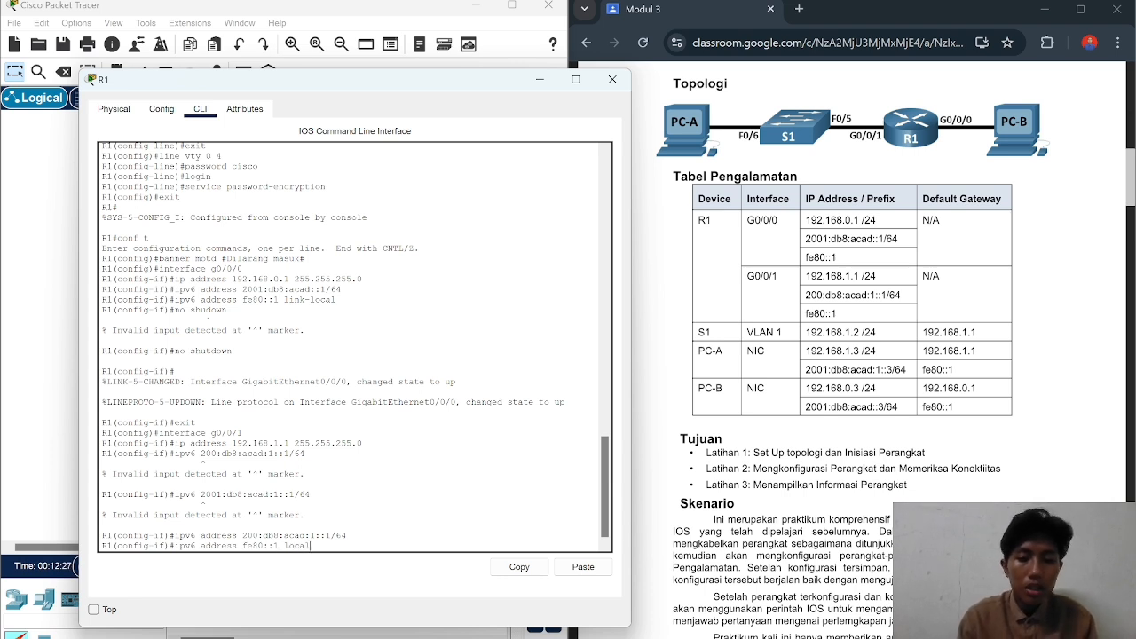
key(BackSpace)
key(BackSpace)
key(BackSpace)
key(BackSpace)
text(i)
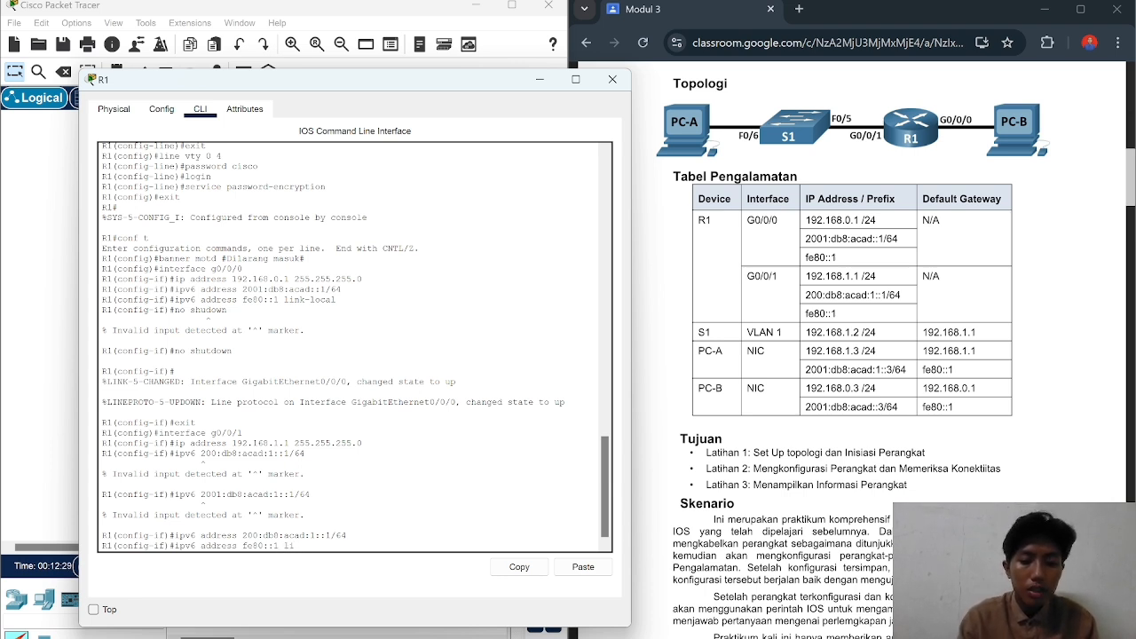
text(nk-local)
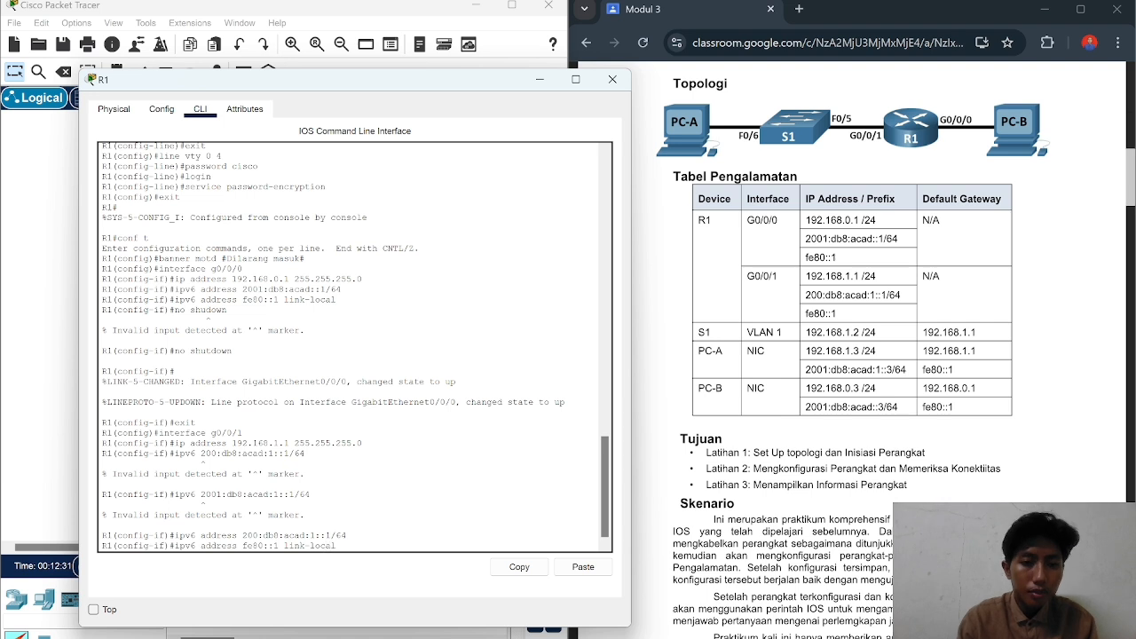
key(Return)
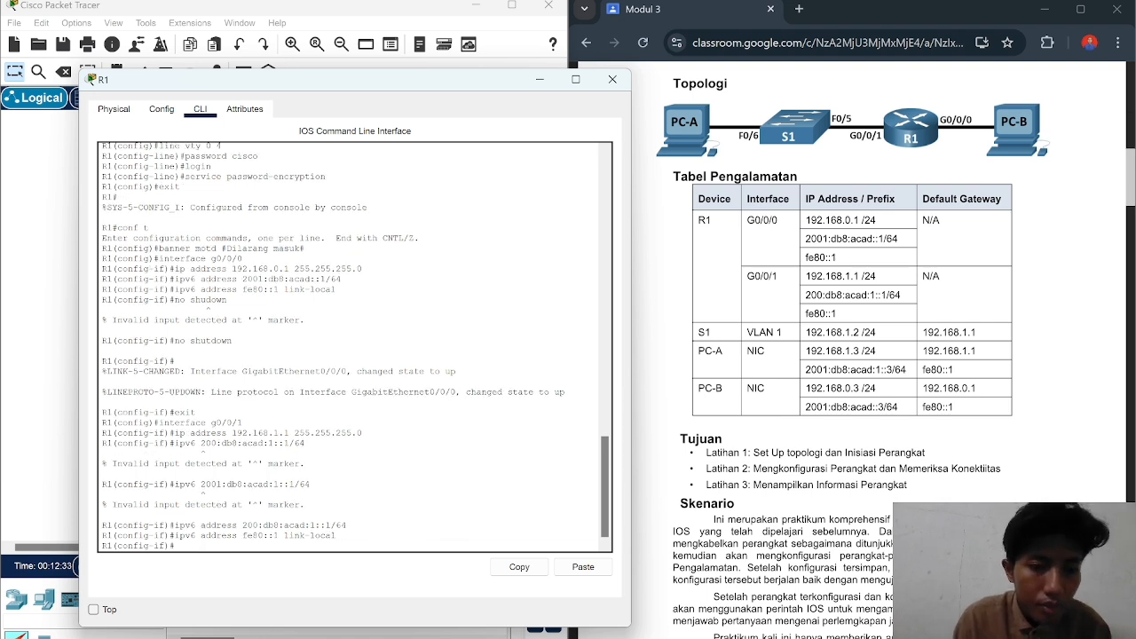
Step: Bring G0/0/1 up with no shutdown
text(no shutd)
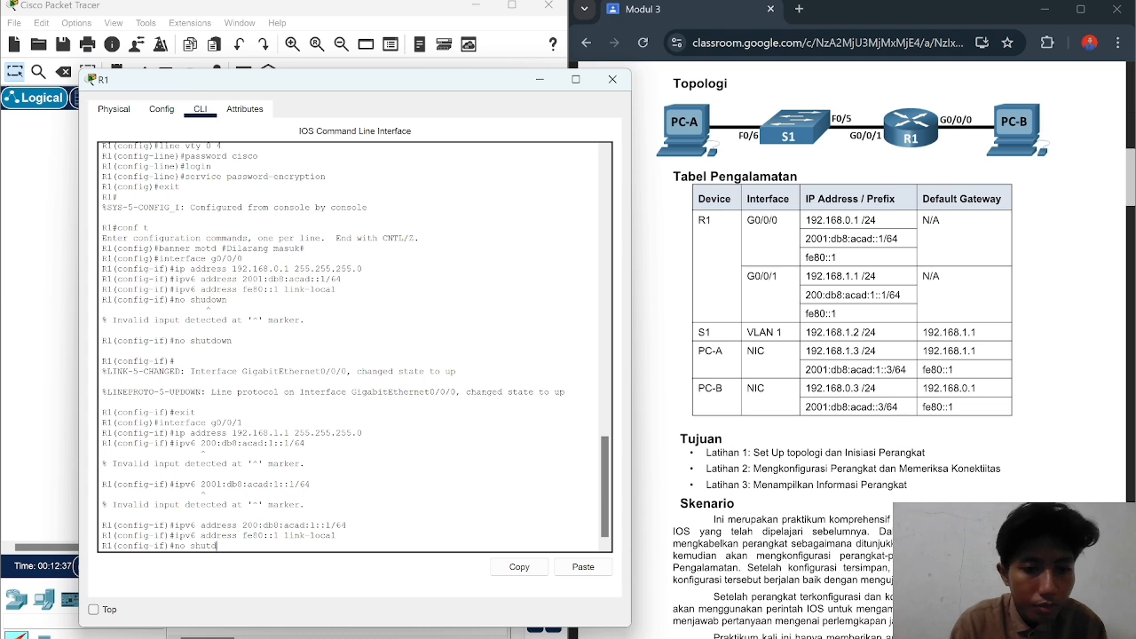
text(own)
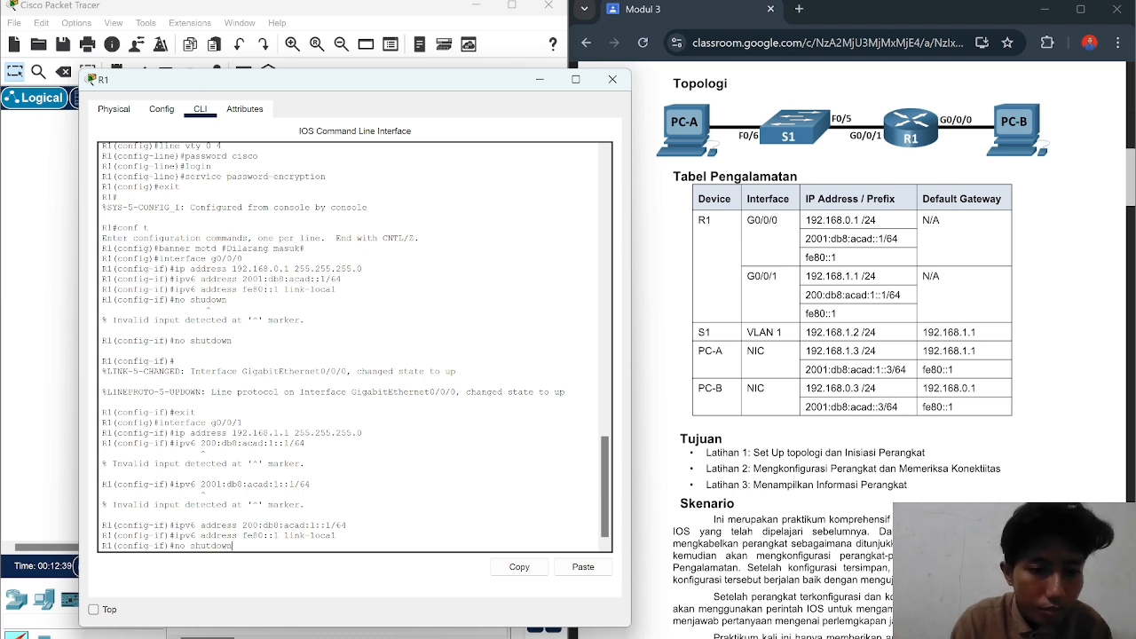
key(Return)
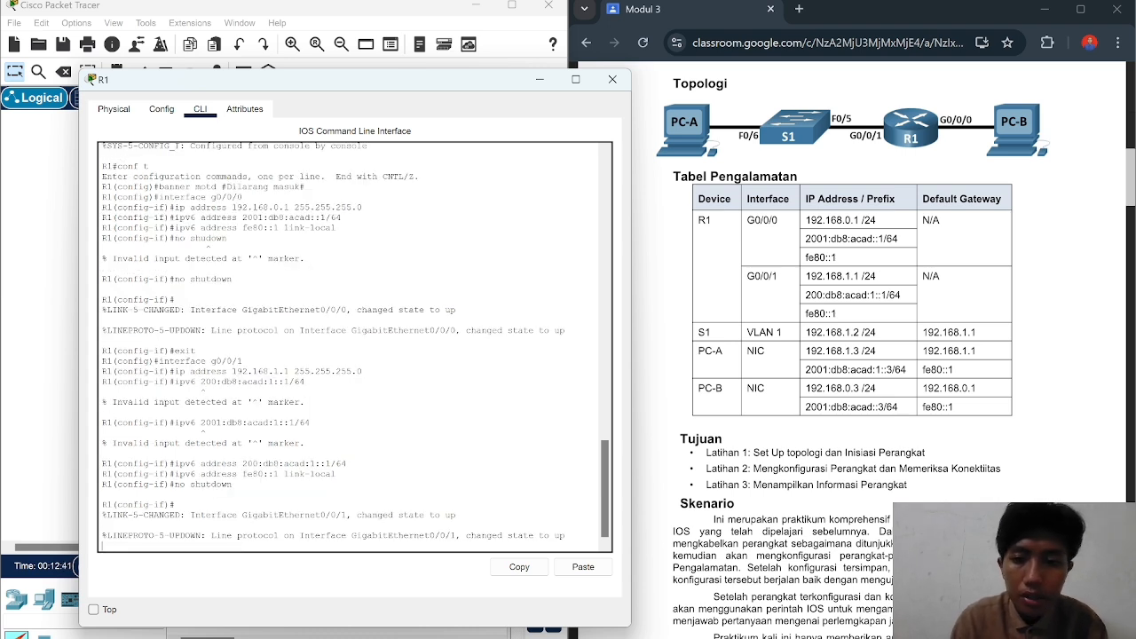
key(Return)
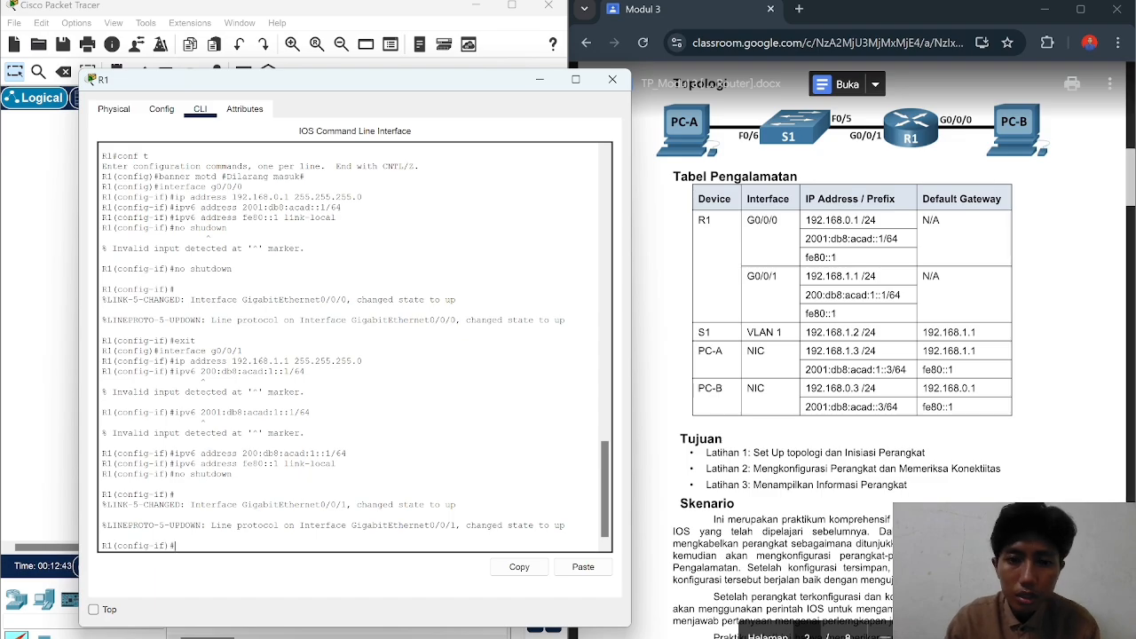
Step: Scroll the Classroom lab sheet to 'Langkah 2: Konfigurasikan router'
scroll(887, 355, down, 10)
scroll(888, 356, down, 15)
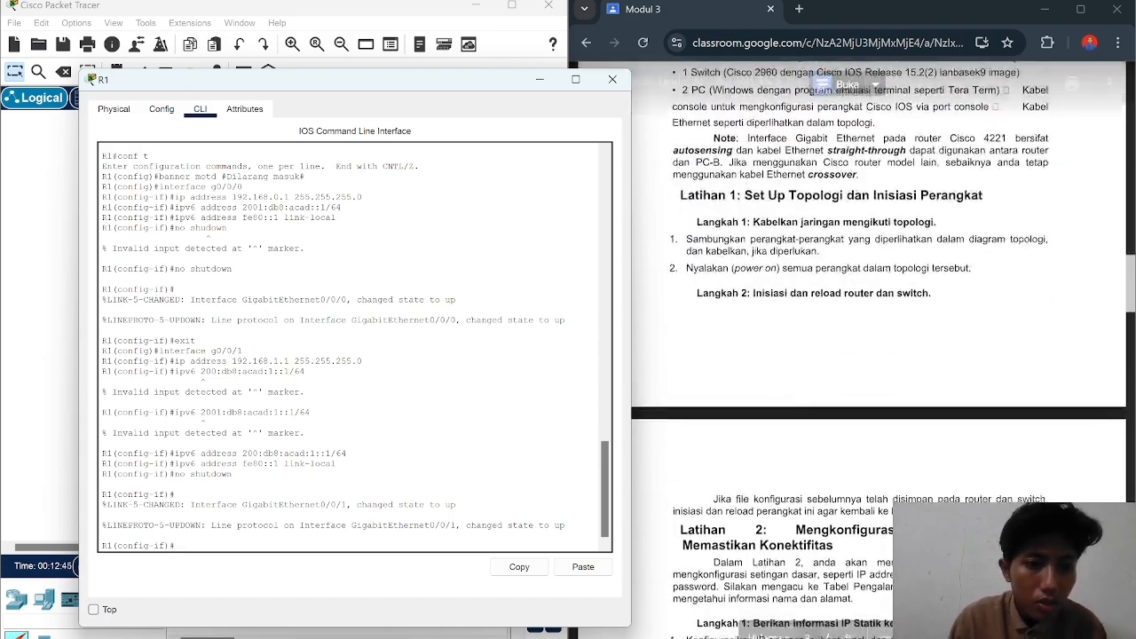
scroll(888, 355, up, 2)
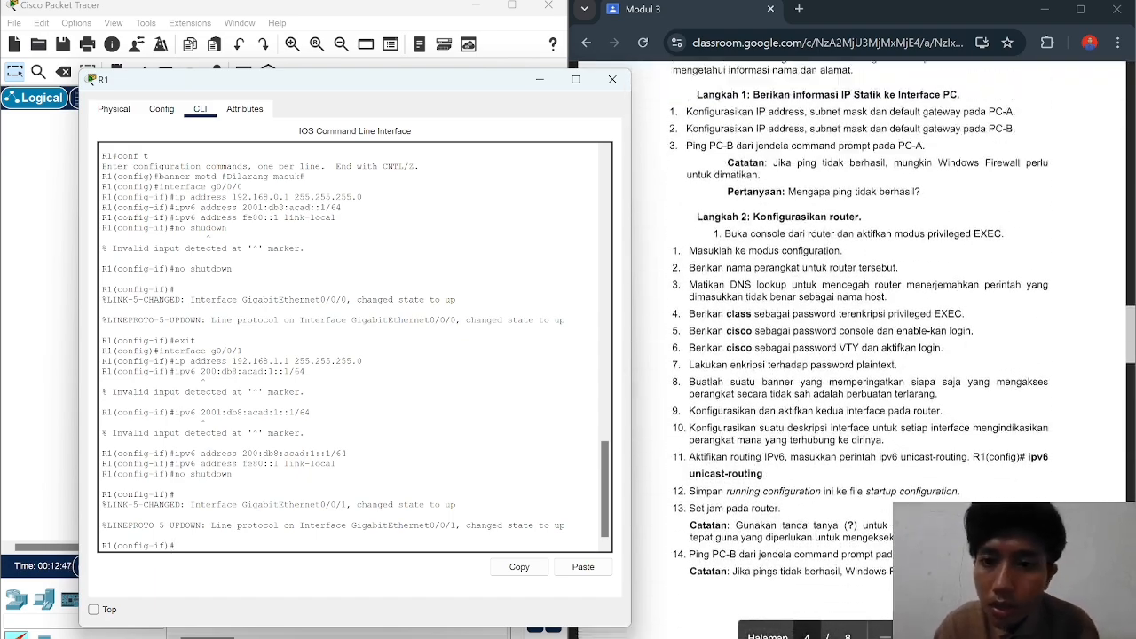
scroll(888, 355, down, 3)
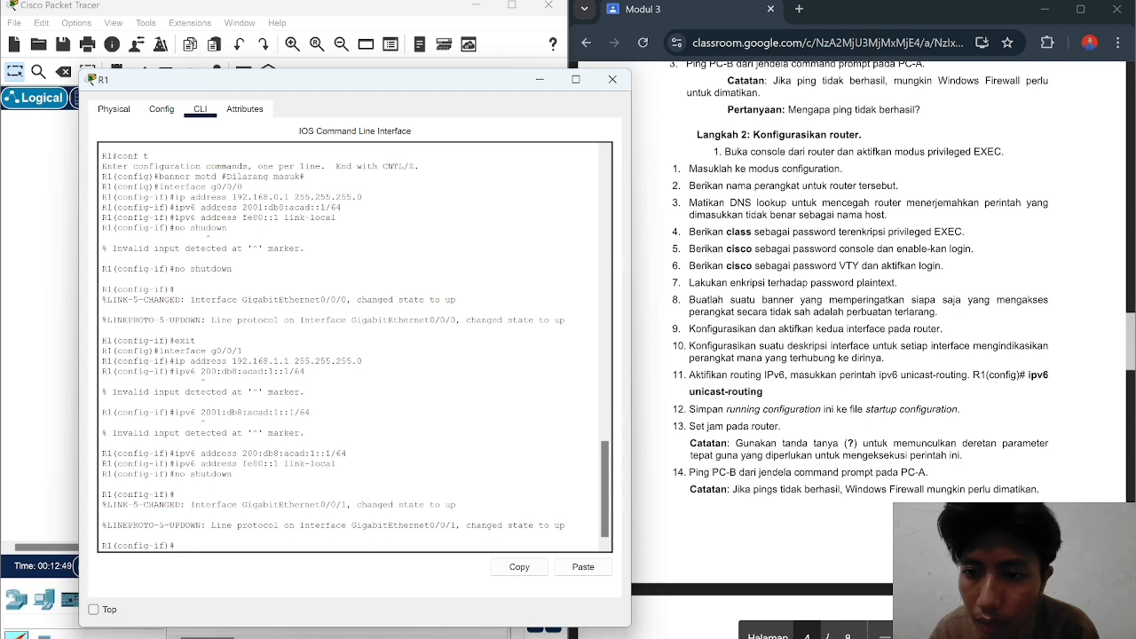
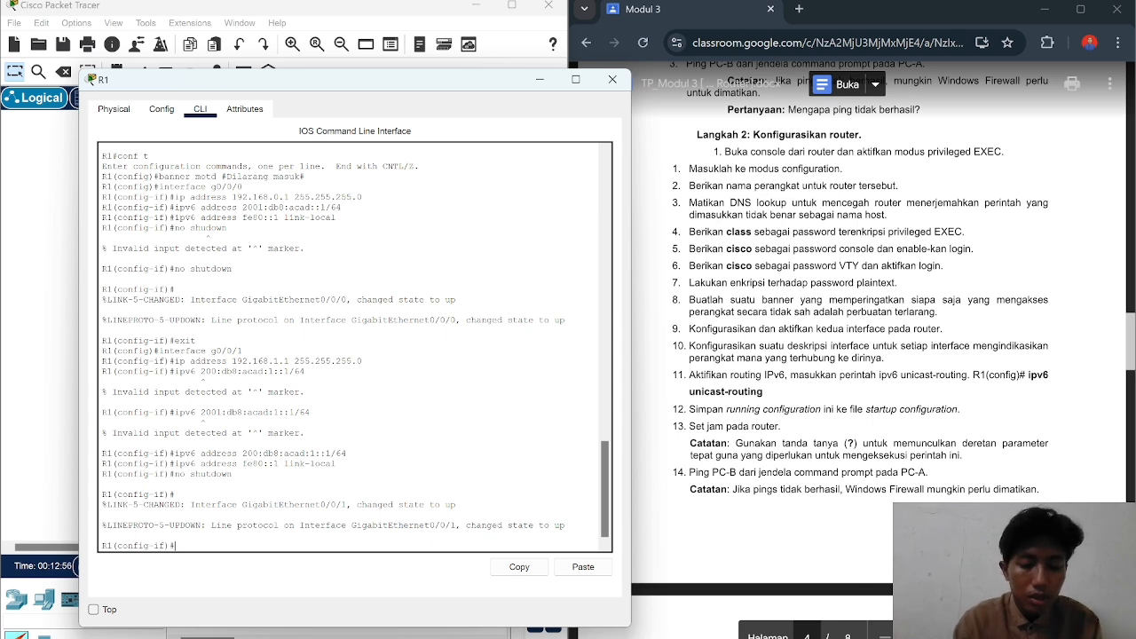
Step: Give interface G0/0/0 the description 'terhubung ke PC-B' and return to global configuration
text(in)
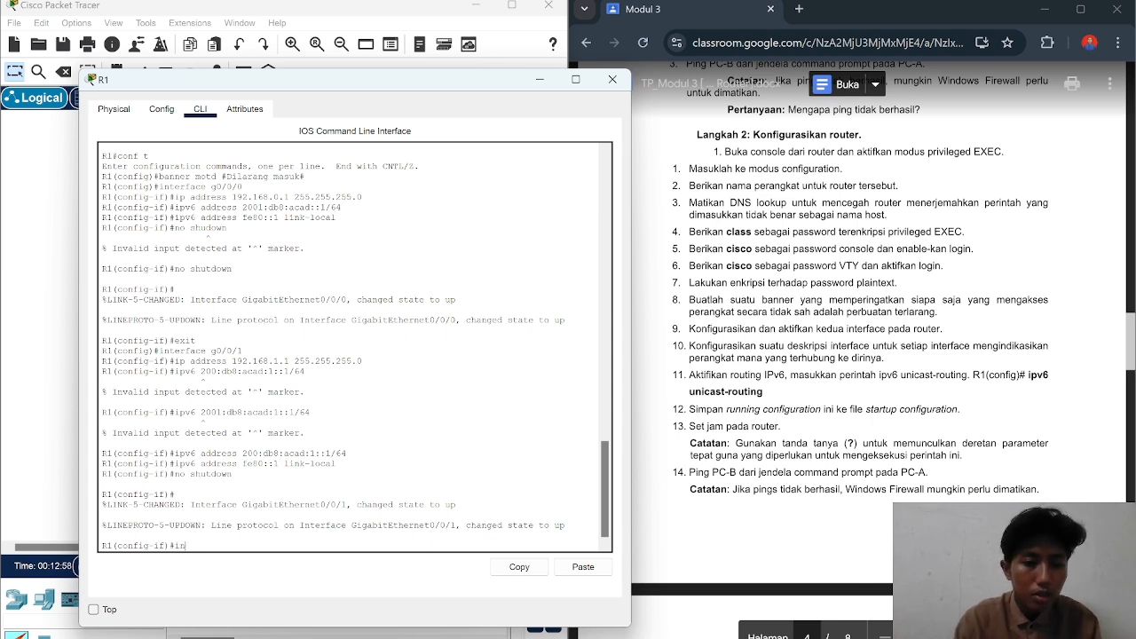
key(BackSpace)
key(BackSpace)
text(exi)
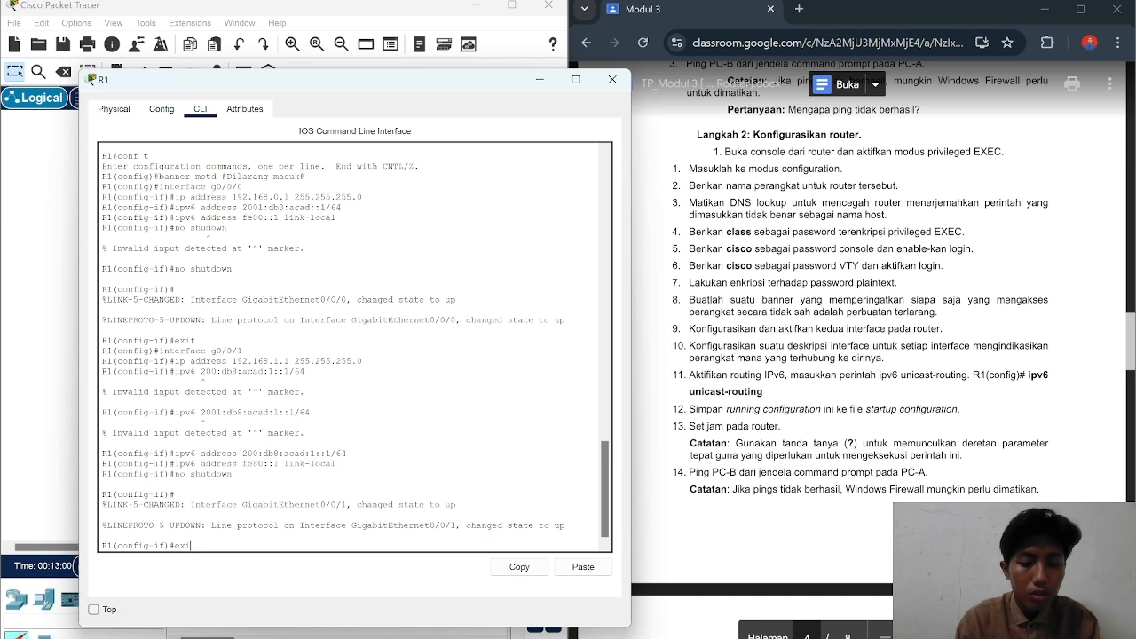
text(t)
key(Return)
text(in)
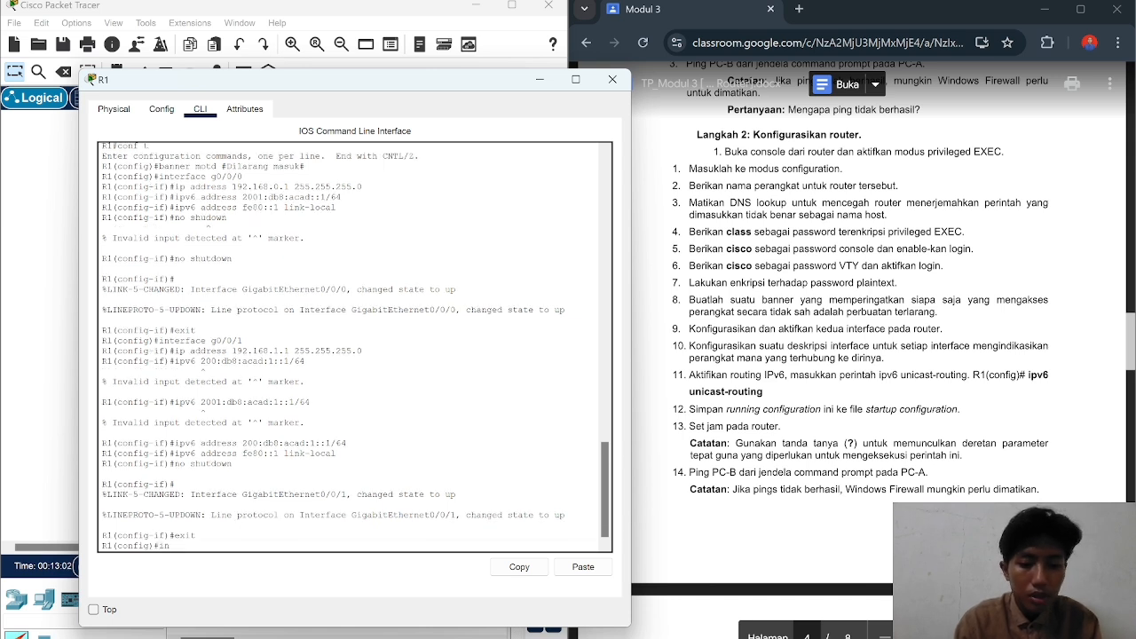
text(terface)
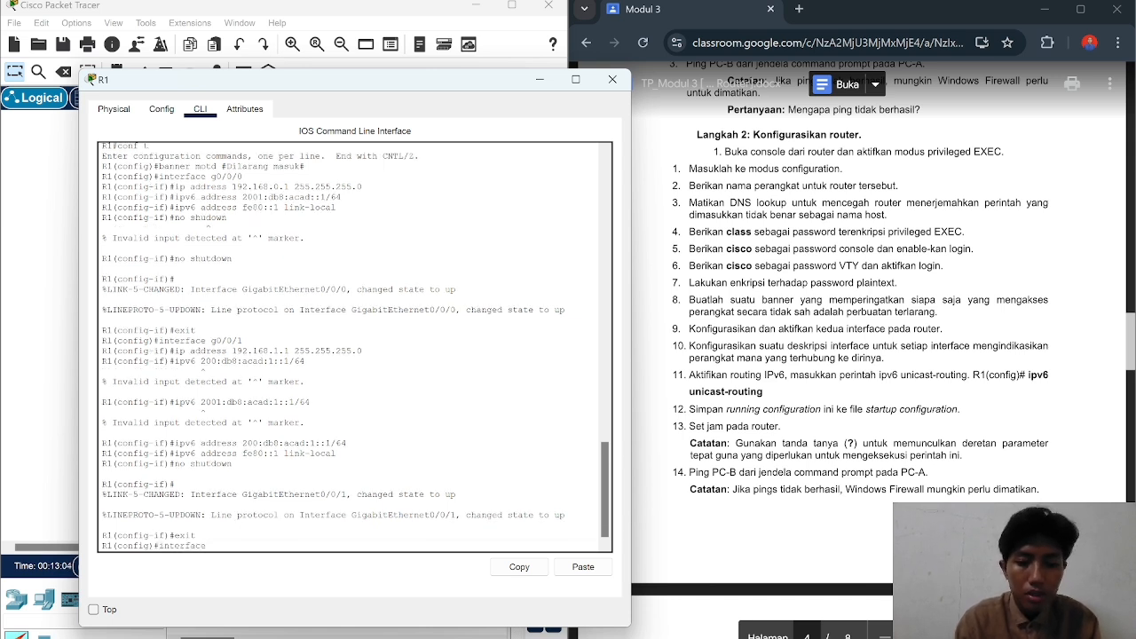
text( g0)
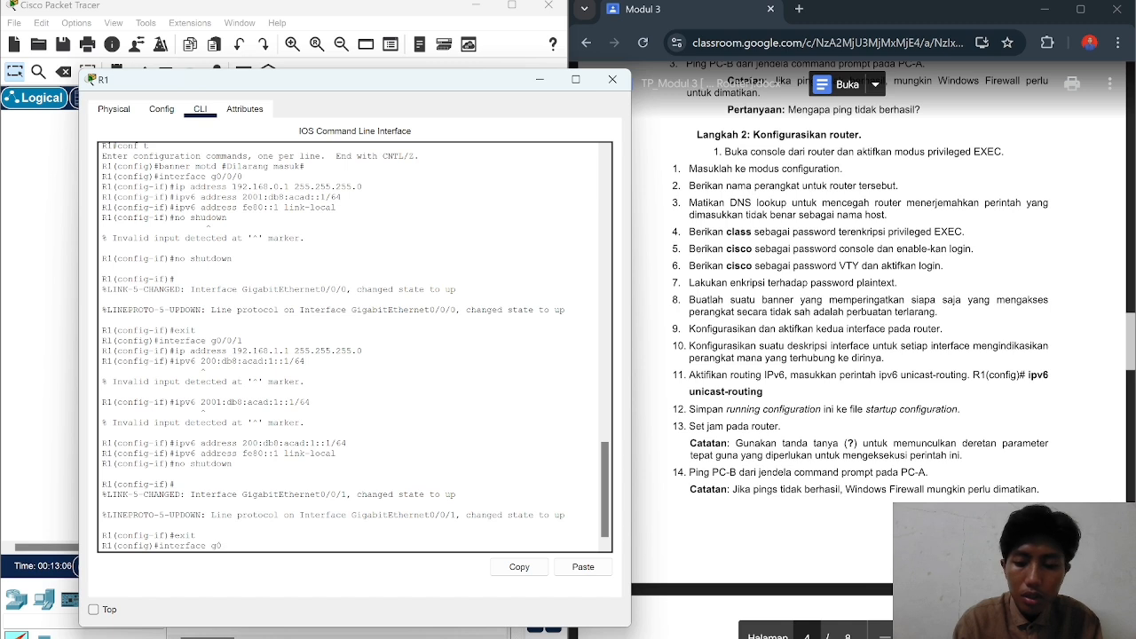
text(/0/0)
key(Return)
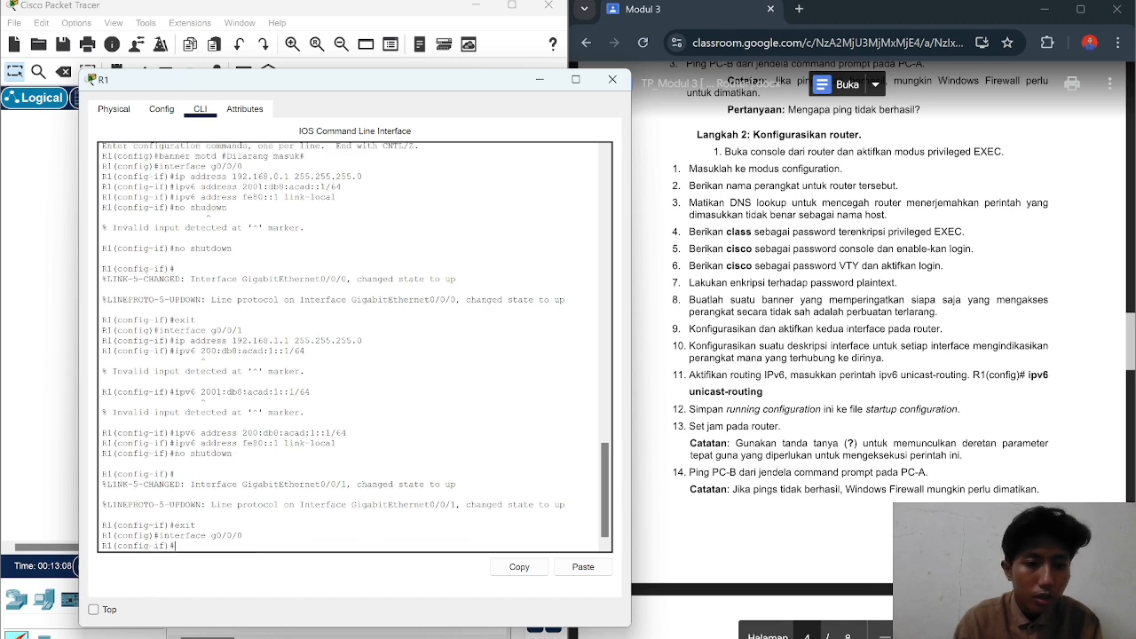
text(descr)
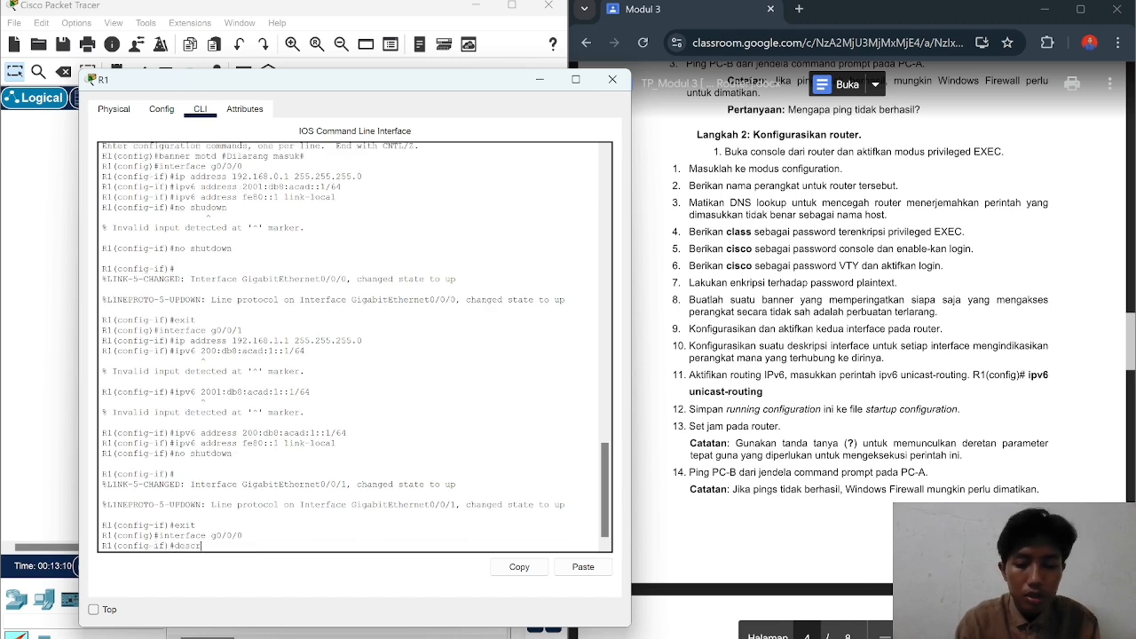
text(iption )
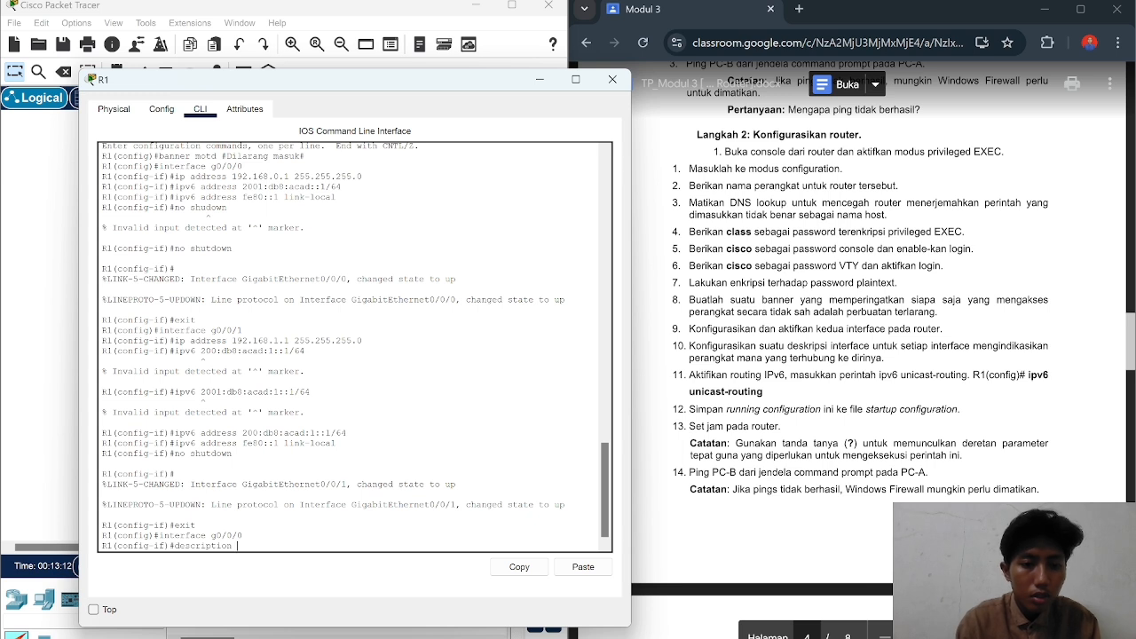
text(terhubung )
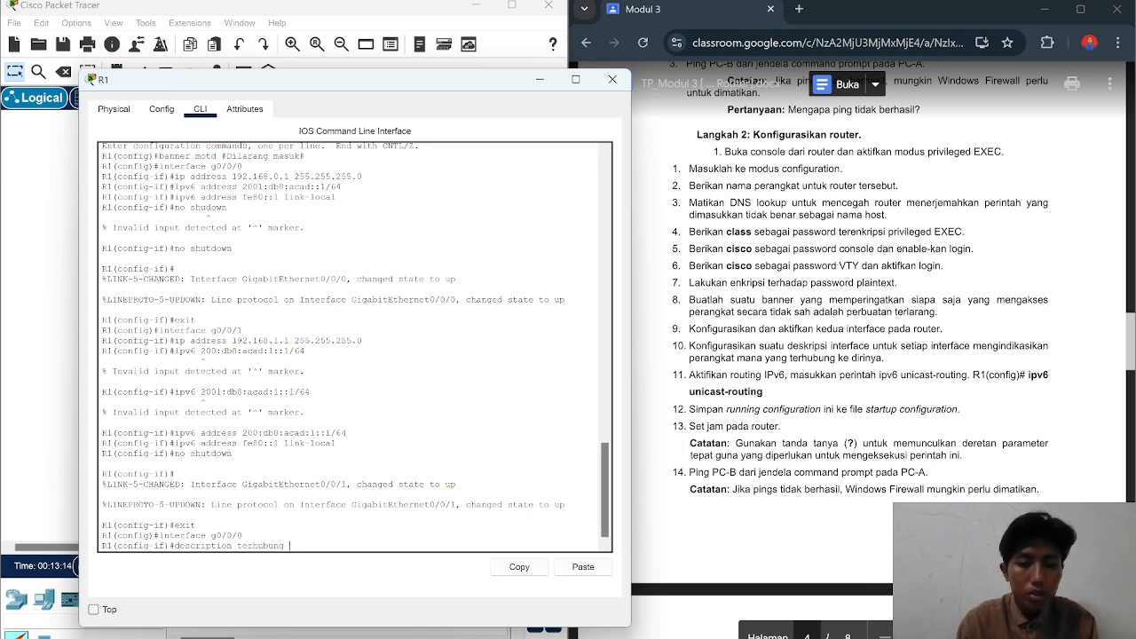
text(ke P)
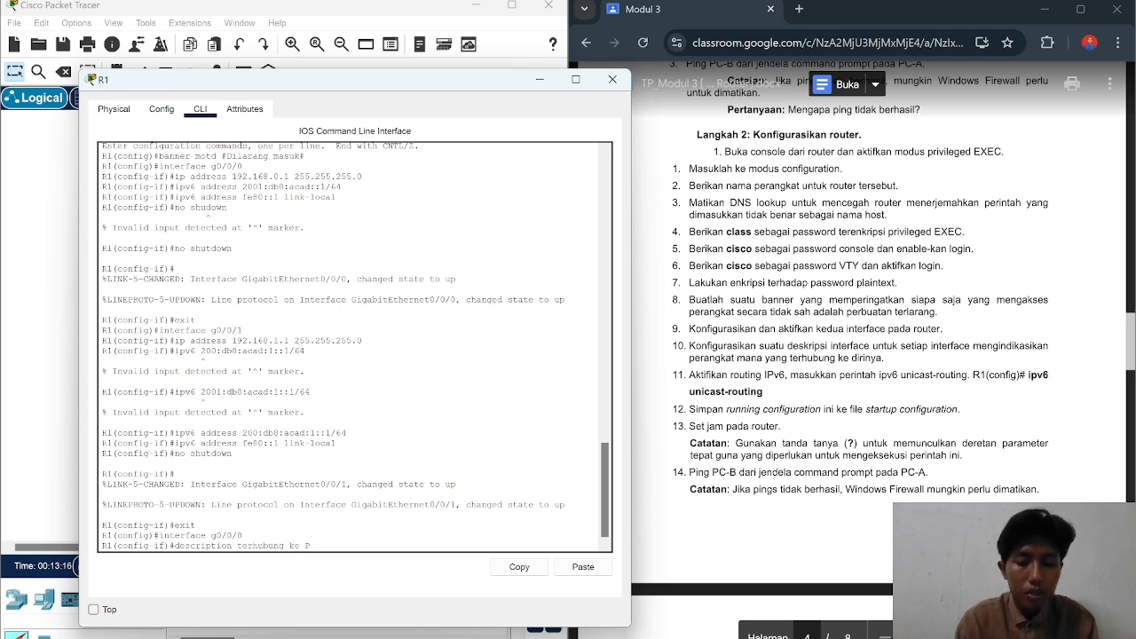
text(C-B)
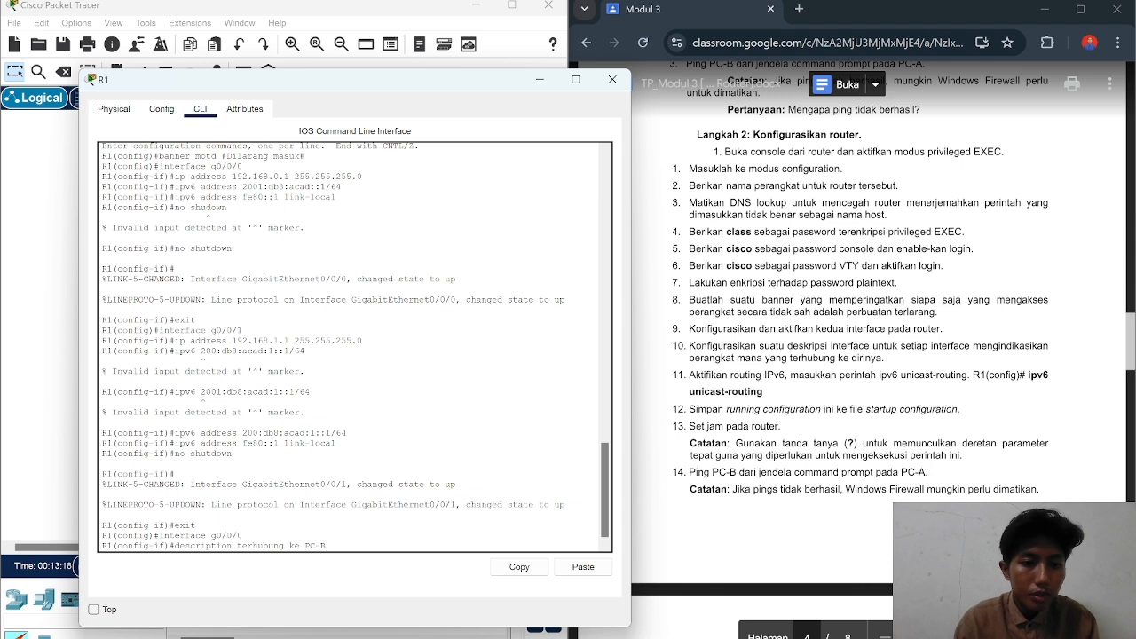
key(Return)
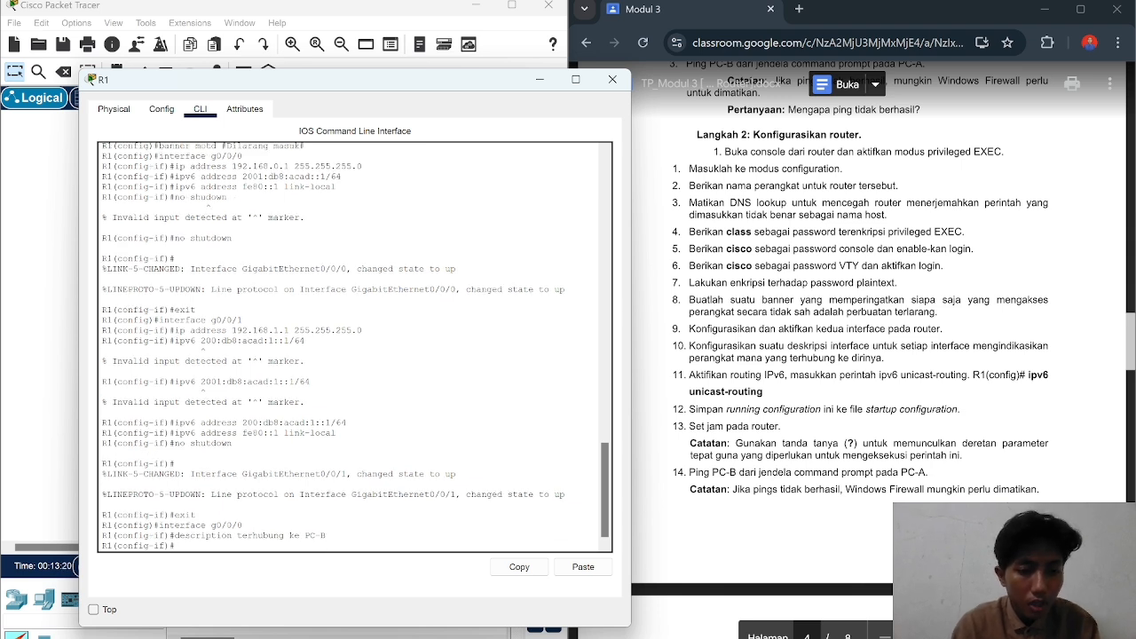
text(exit)
key(Return)
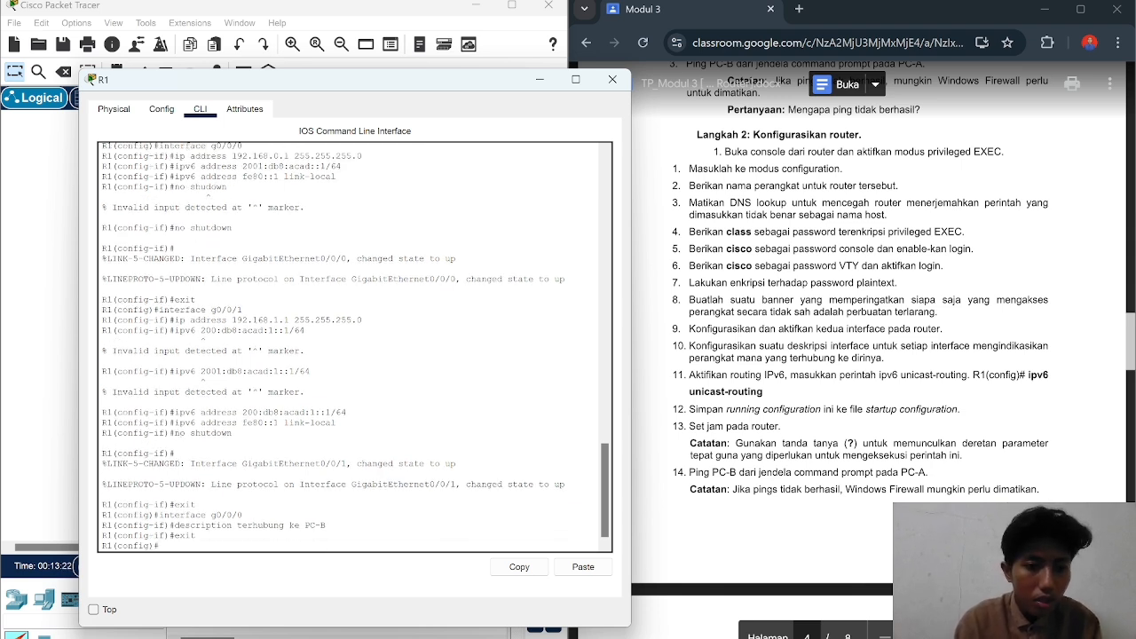
Step: Give G0/0/1 the description 'terhubung ke S1', fixing typos, then leave the interface
text(interface)
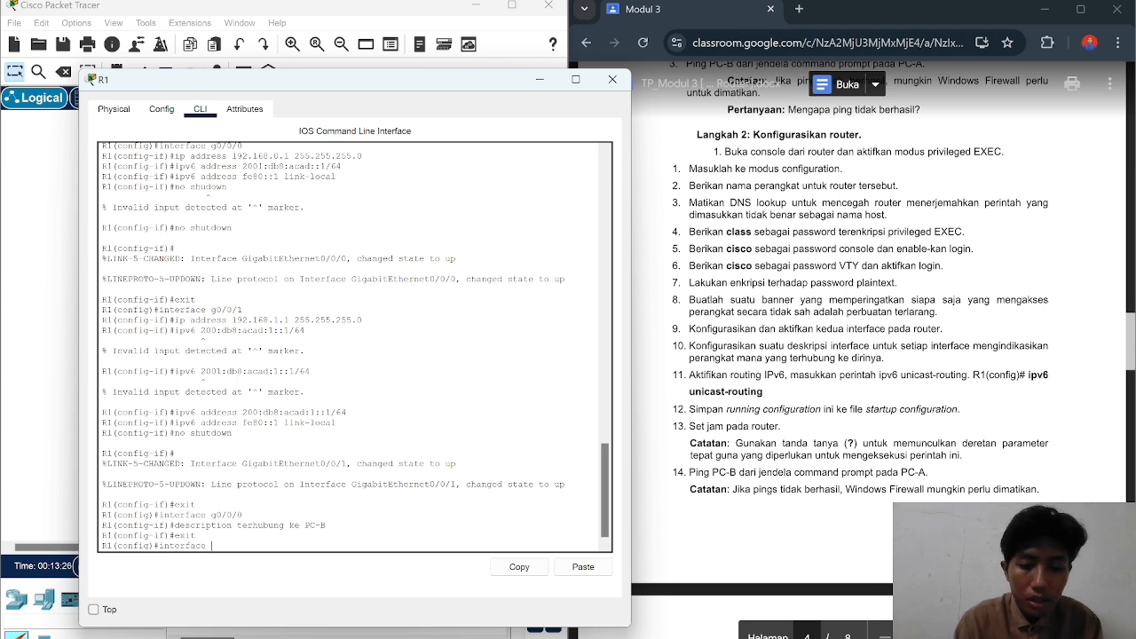
text( g0)
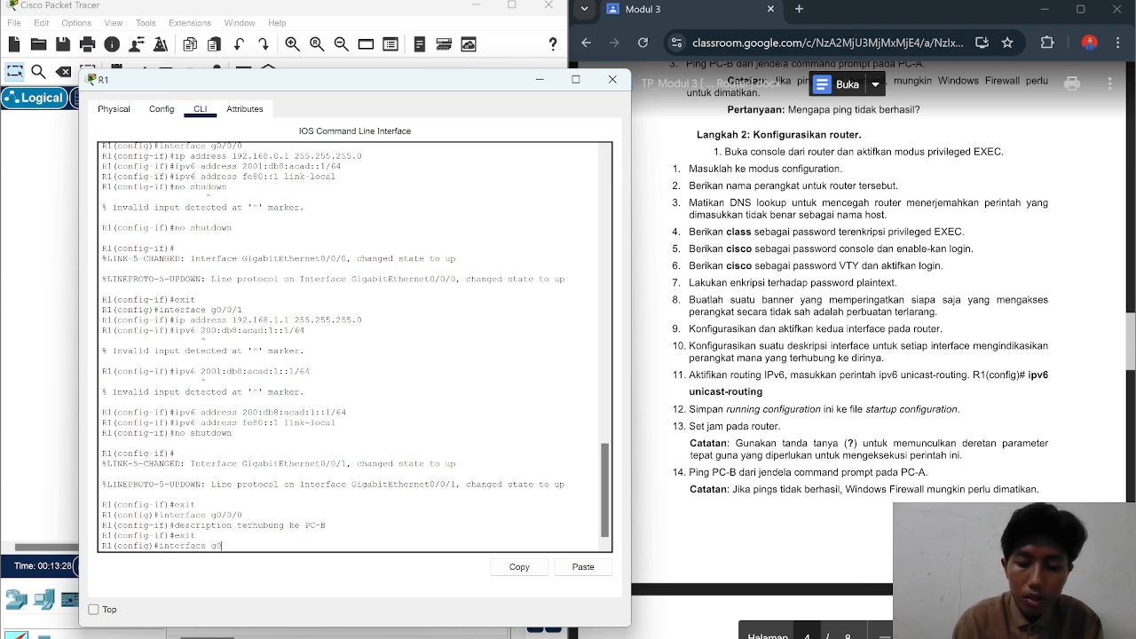
text(/0/)
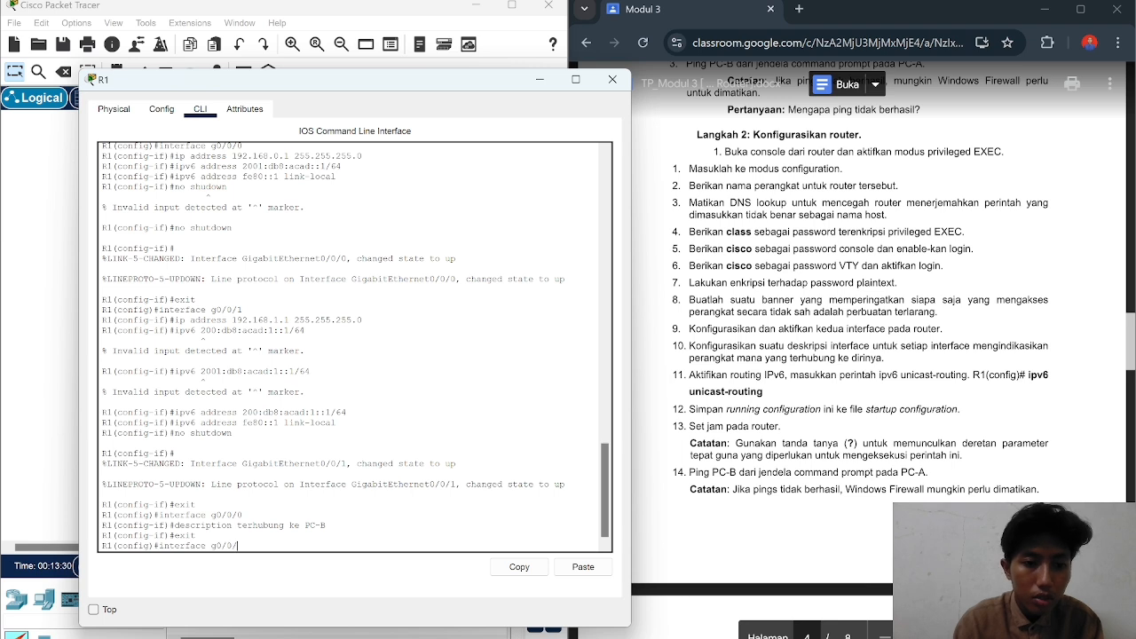
text(1)
key(Return)
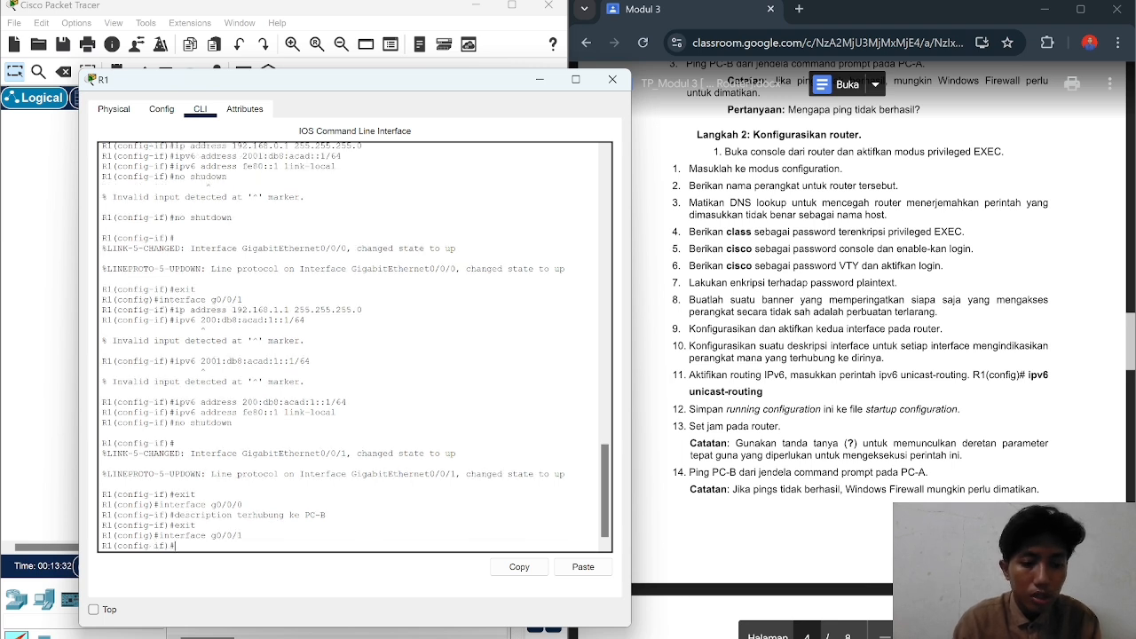
text(descr)
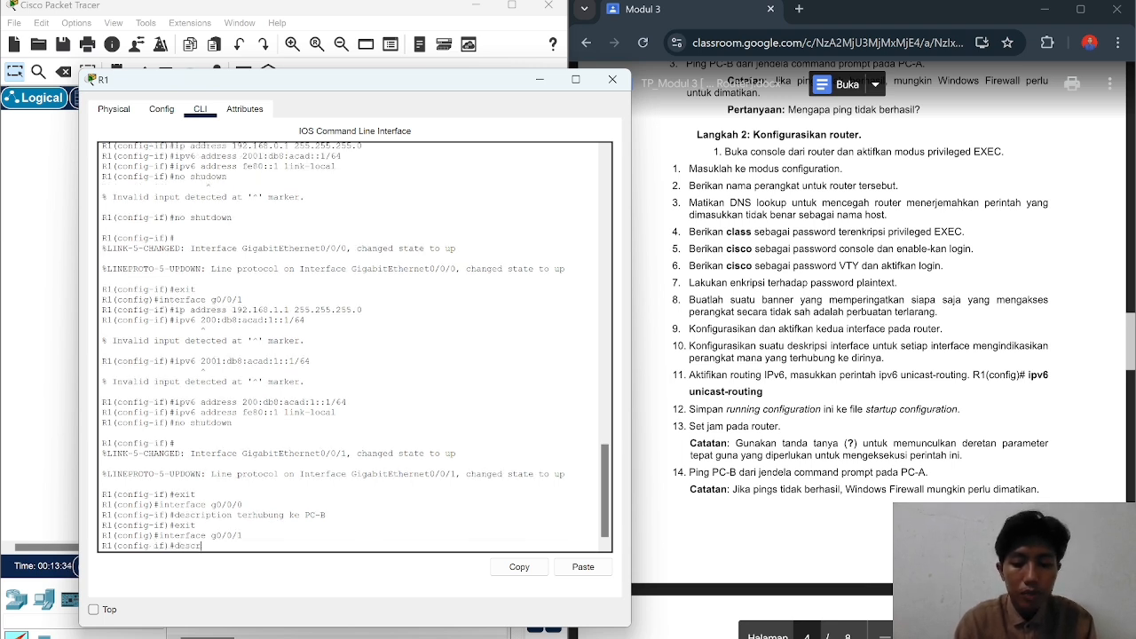
text(uiption)
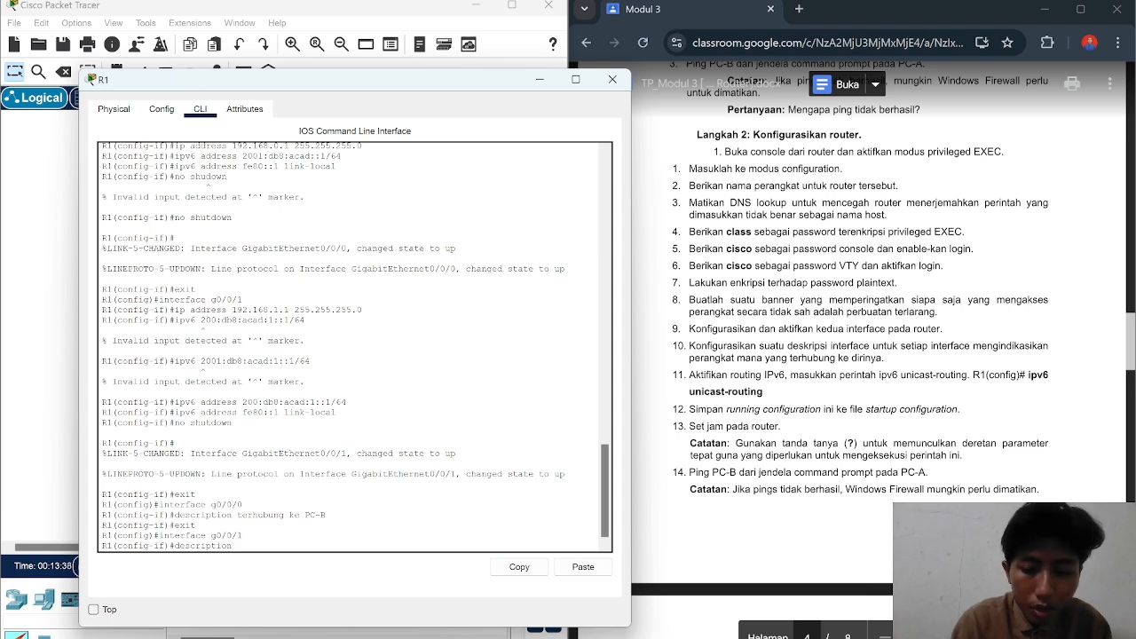
text(g)
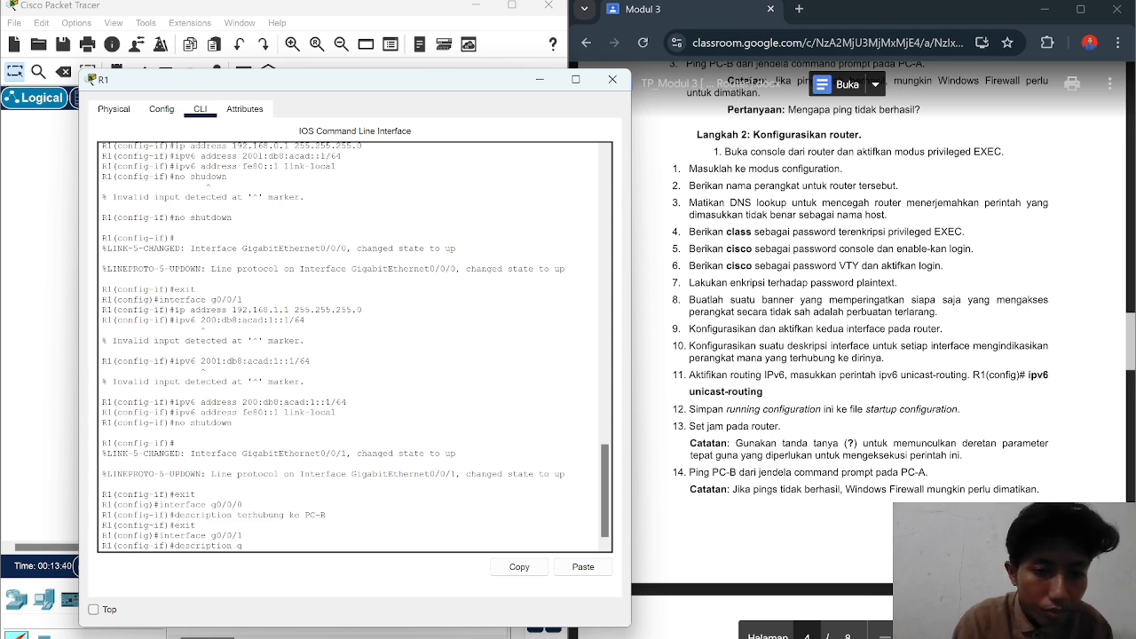
text(0/0)
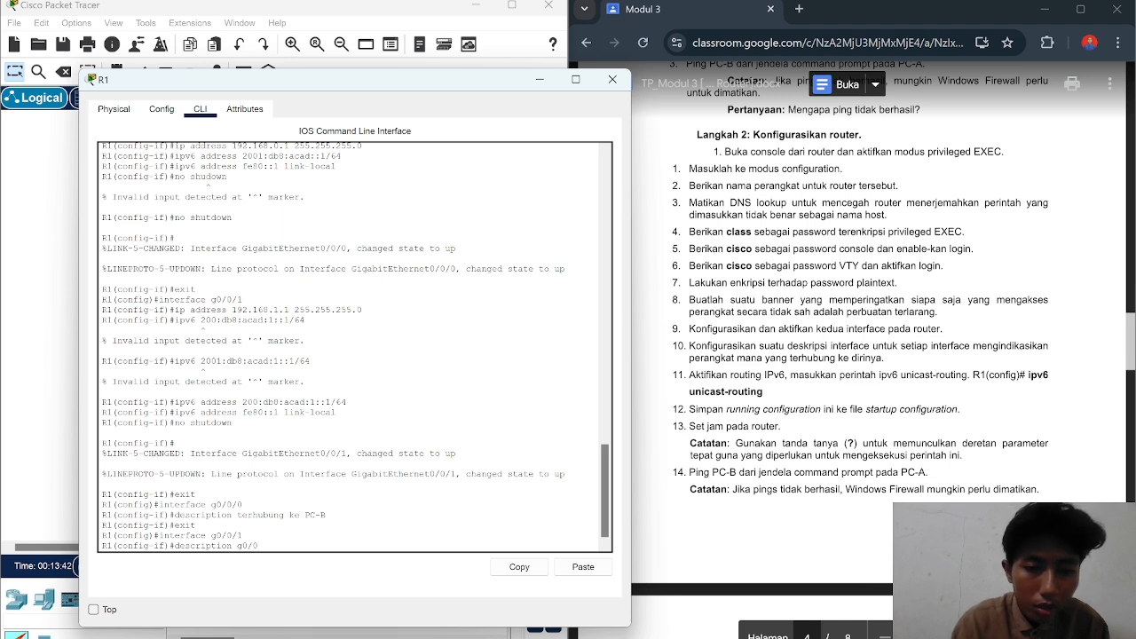
text(/)
key(BackSpace)
key(BackSpace)
key(BackSpace)
key(BackSpace)
key(BackSpace)
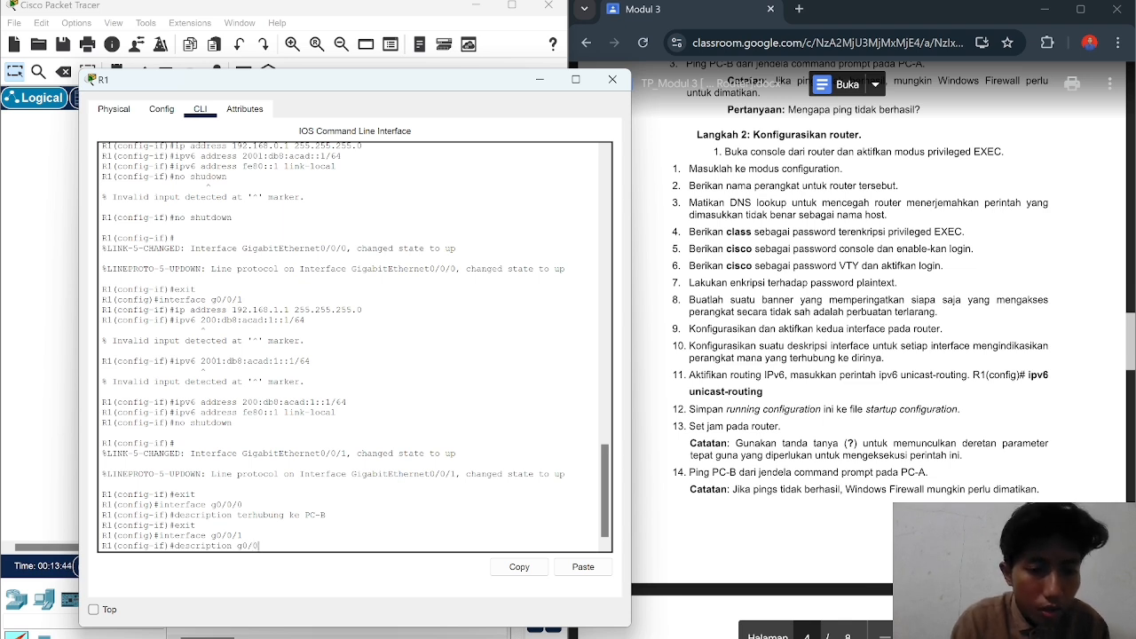
text(terh)
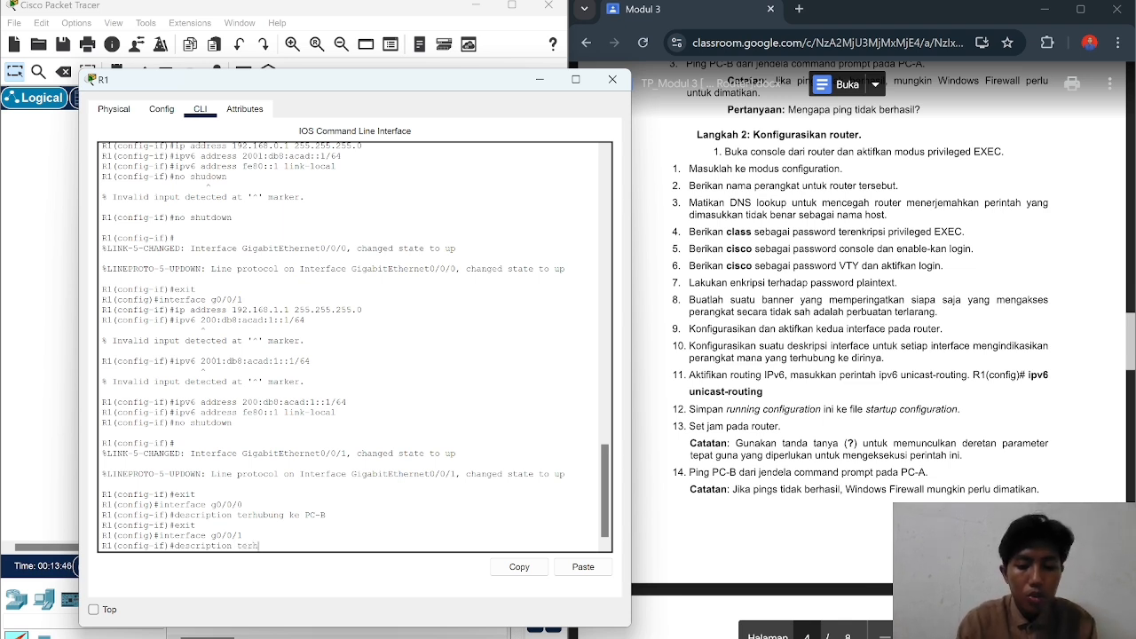
text(ubung ke )
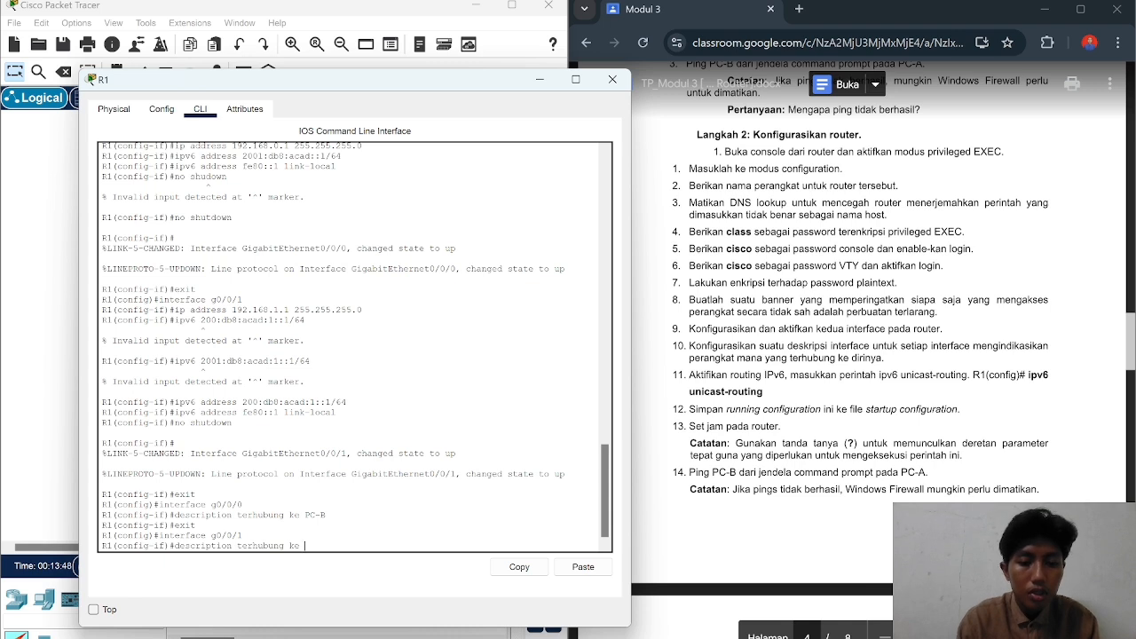
text(S1)
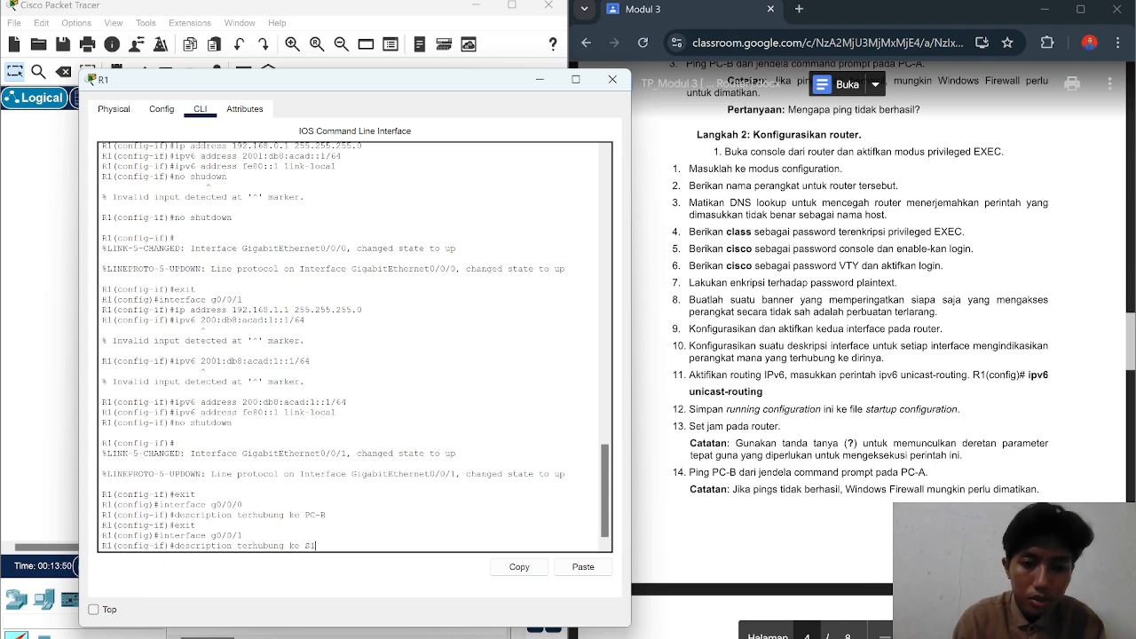
key(Return)
text(e)
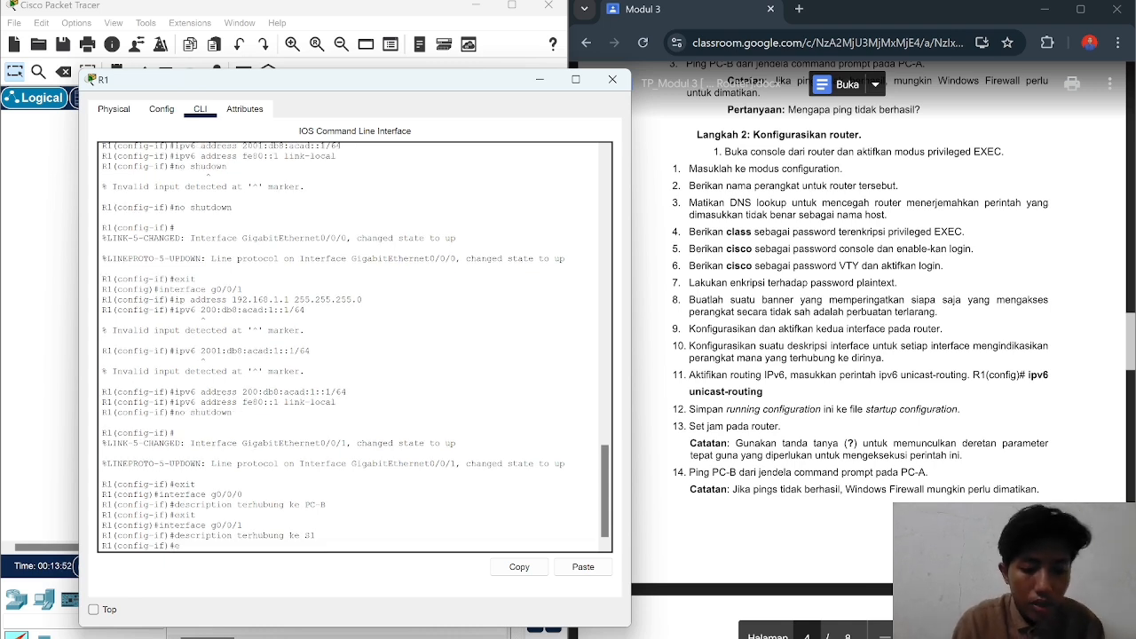
text(xit)
key(Return)
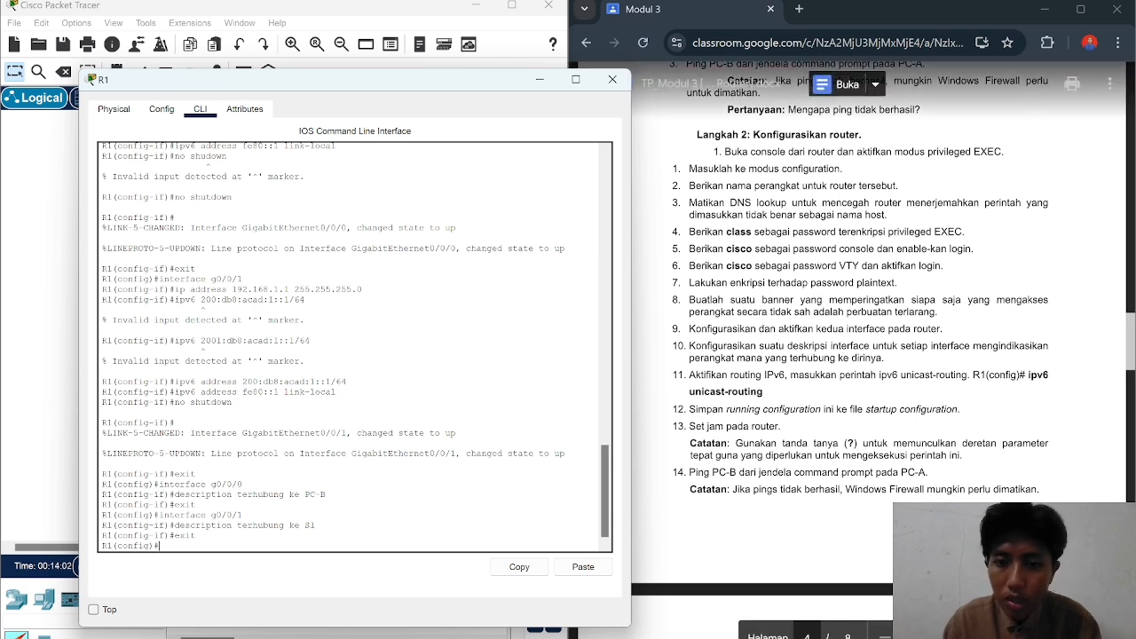
Step: Enable ipv6 unicast-routing on R1 and exit back to the R1# prompt
text(ip)
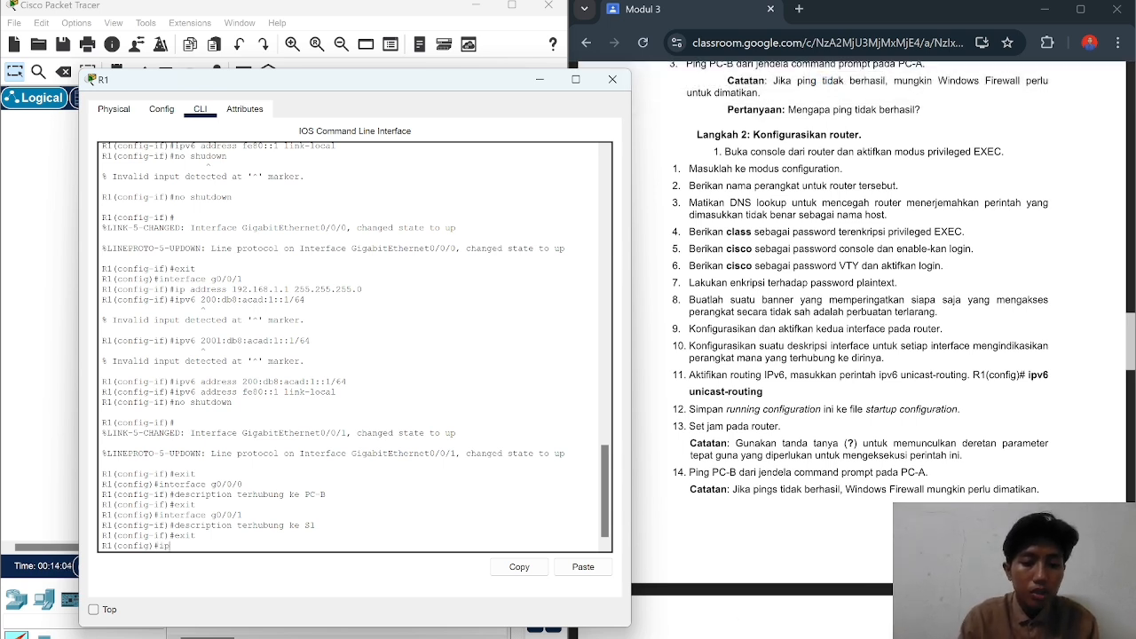
text(v6 un)
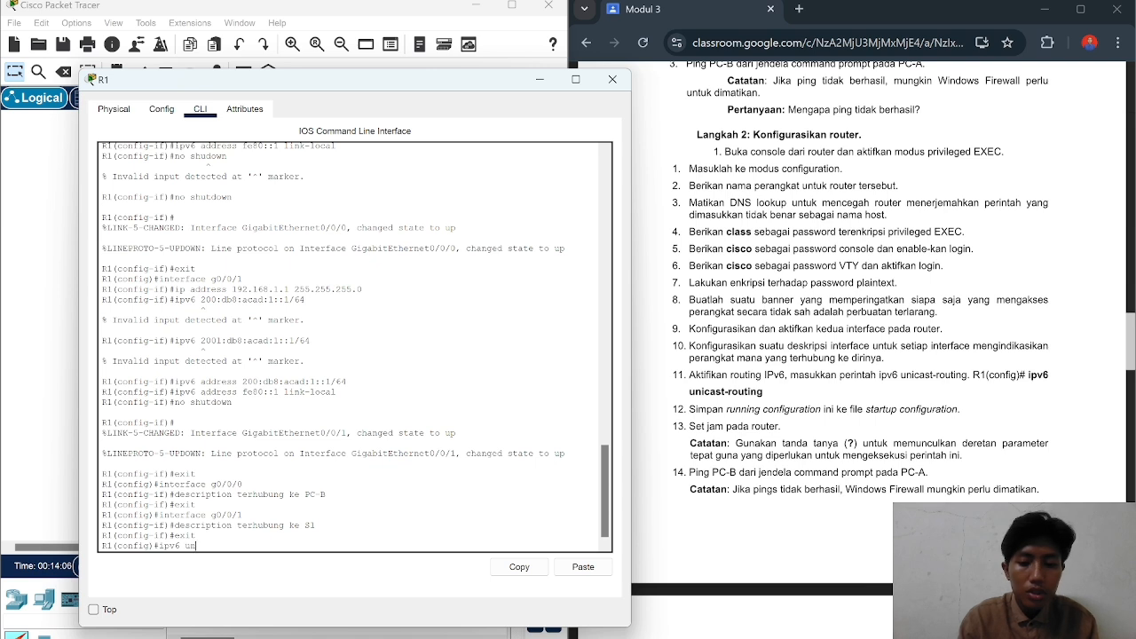
text(icast)
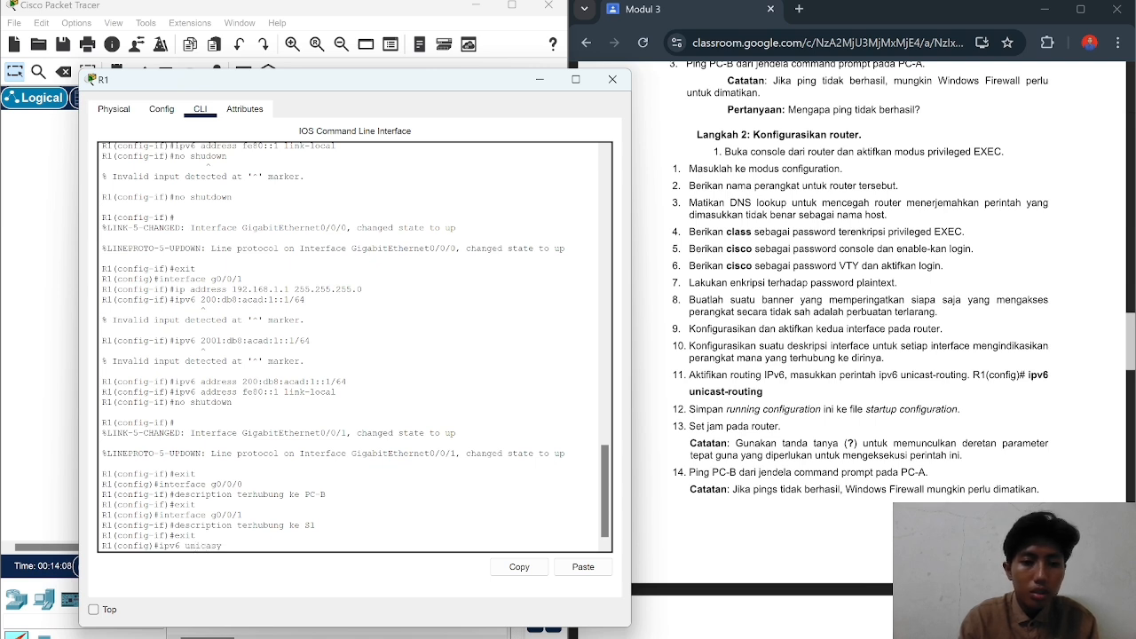
text(-routing)
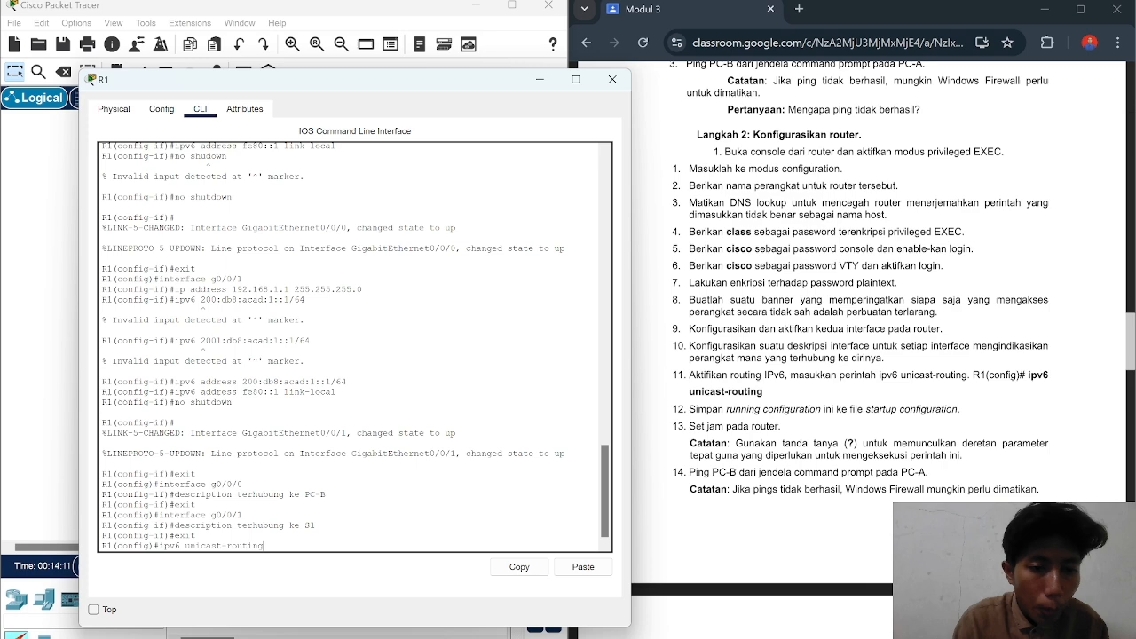
key(Return)
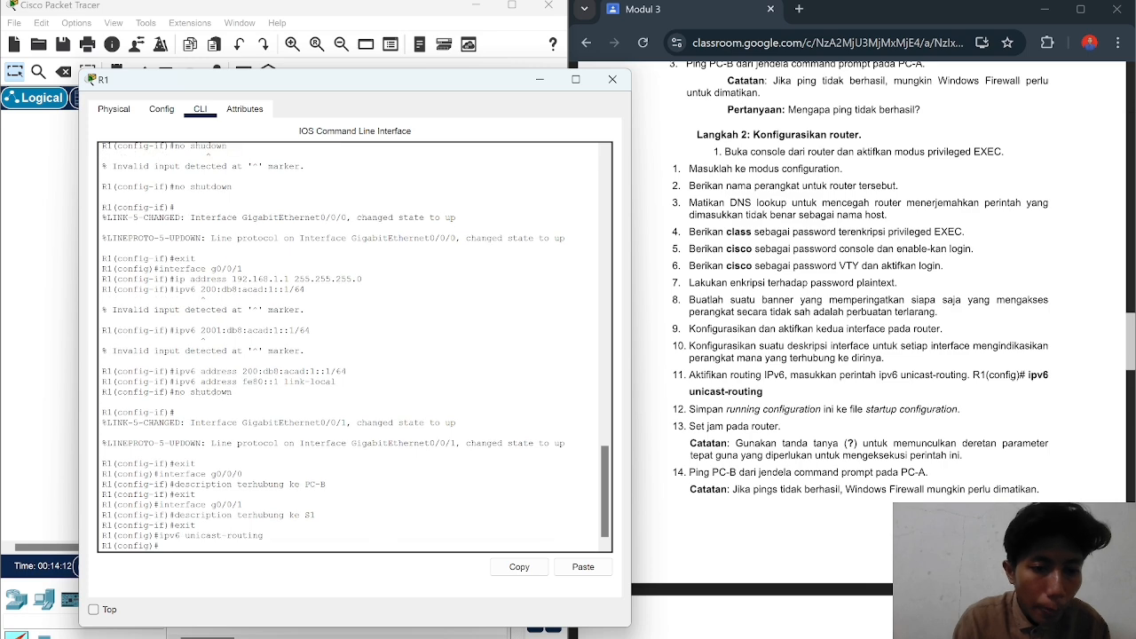
text(exit)
key(Return)
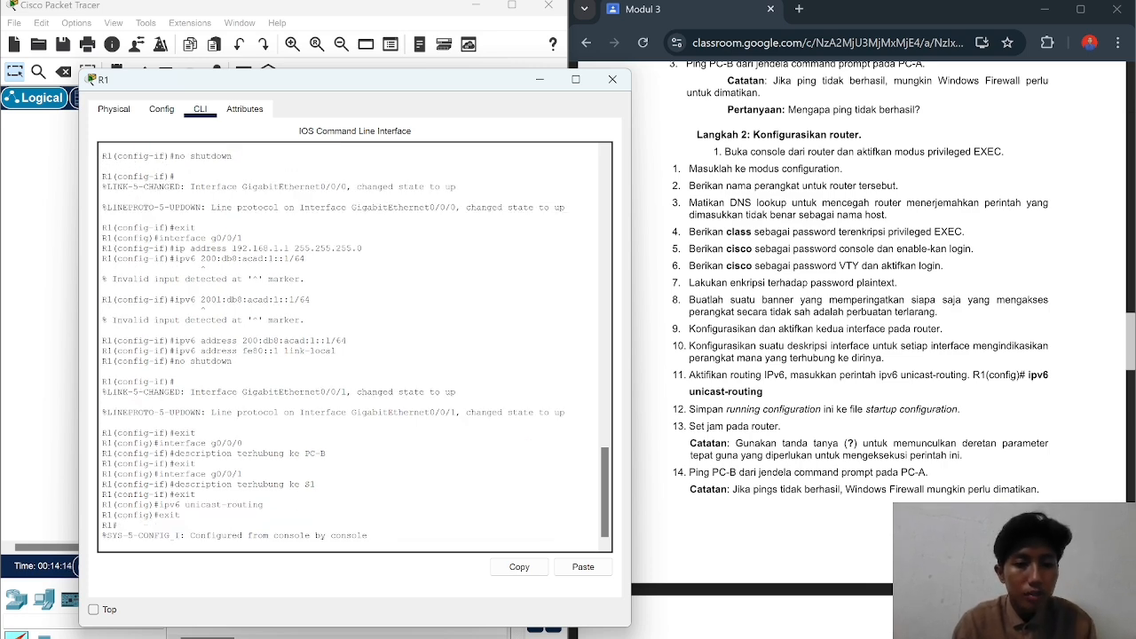
key(Return)
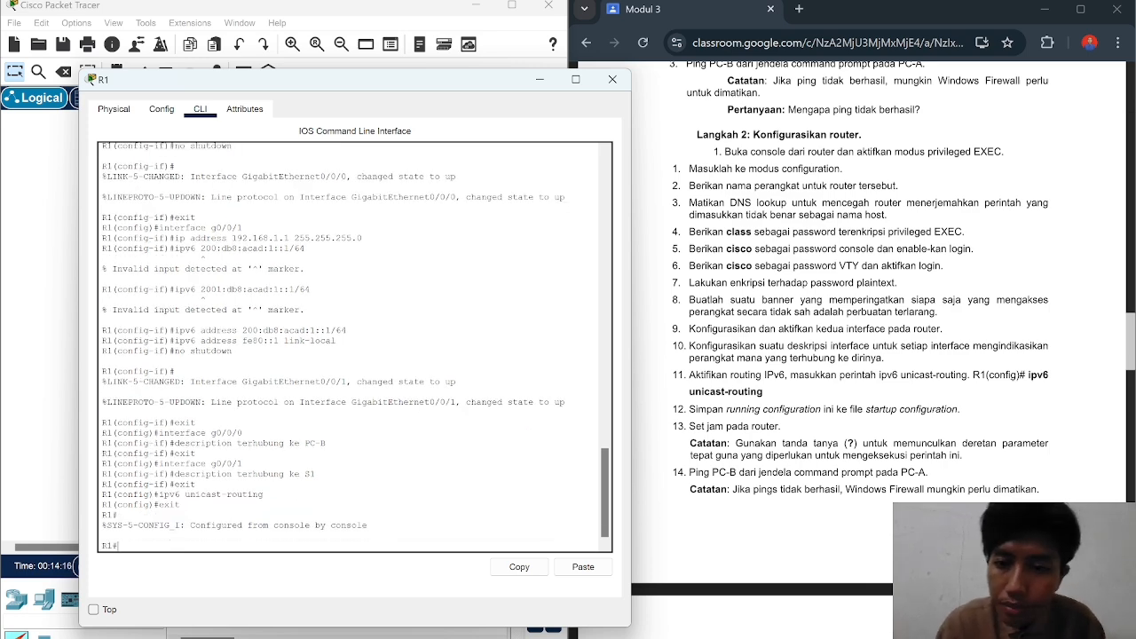
scroll(866, 328, down, 1)
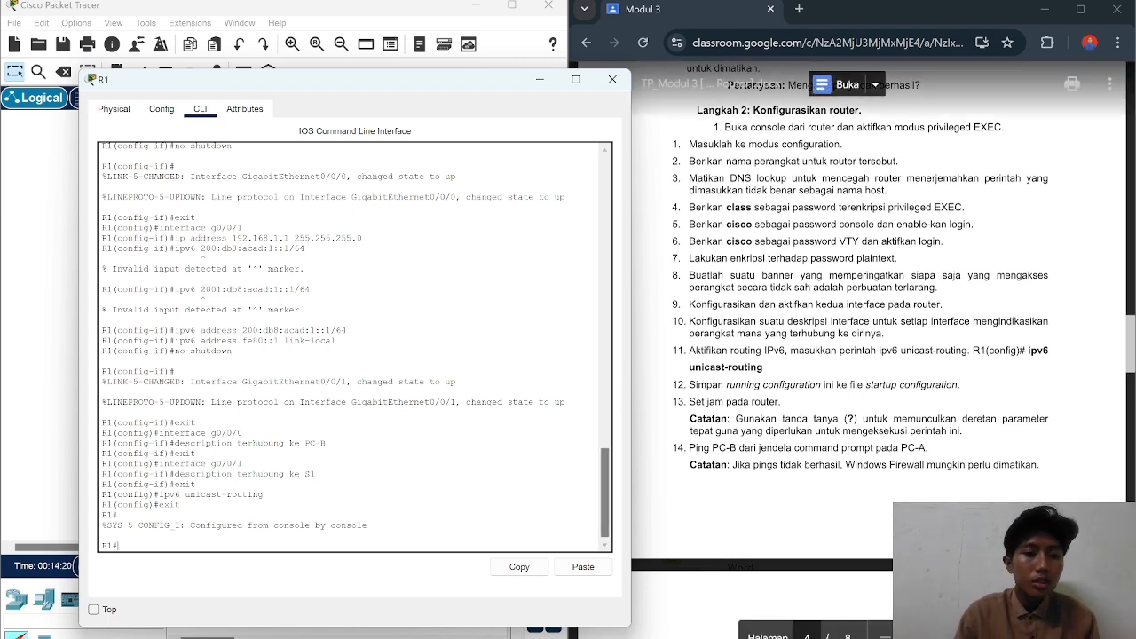
Step: Try copy running-config startup-config from configuration mode, then exit to privileged EXEC
text(conf)
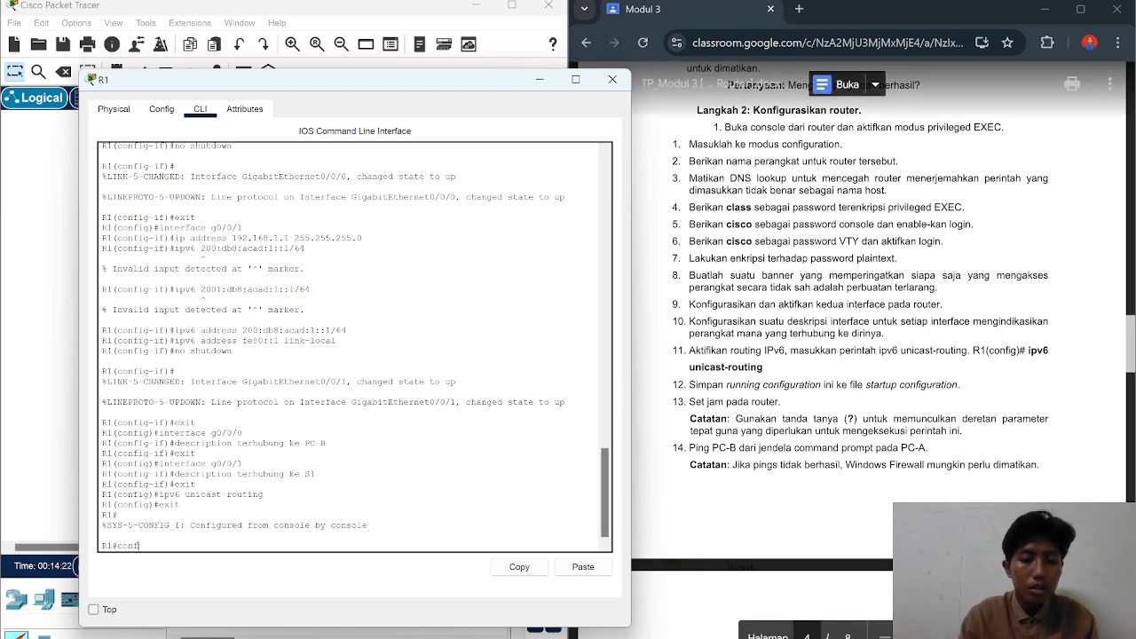
text( t)
key(Return)
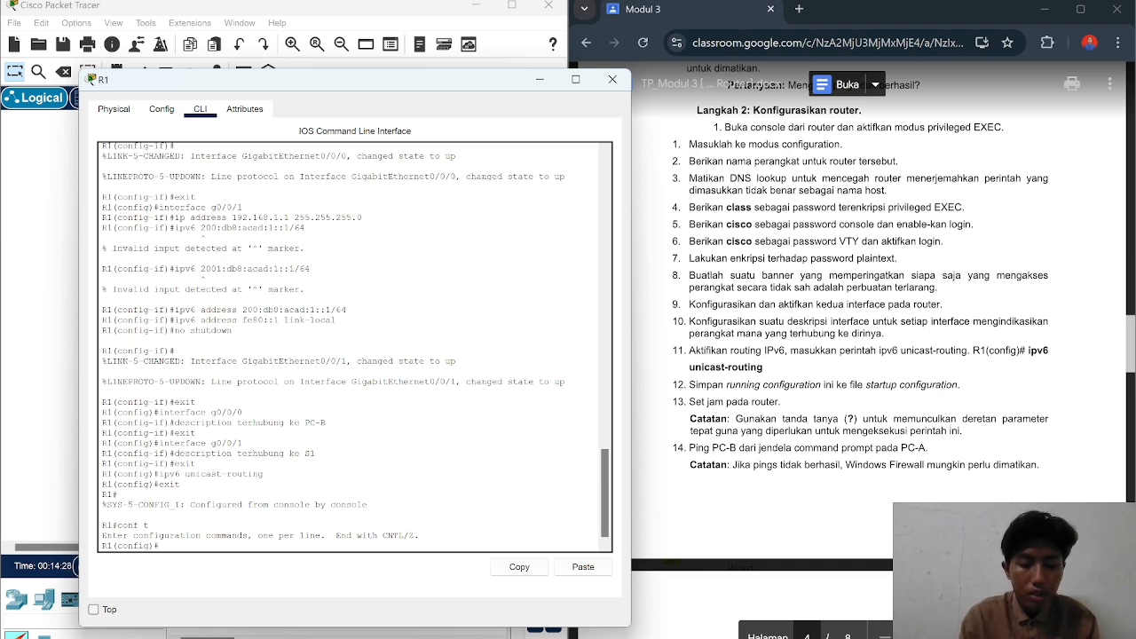
text(opy)
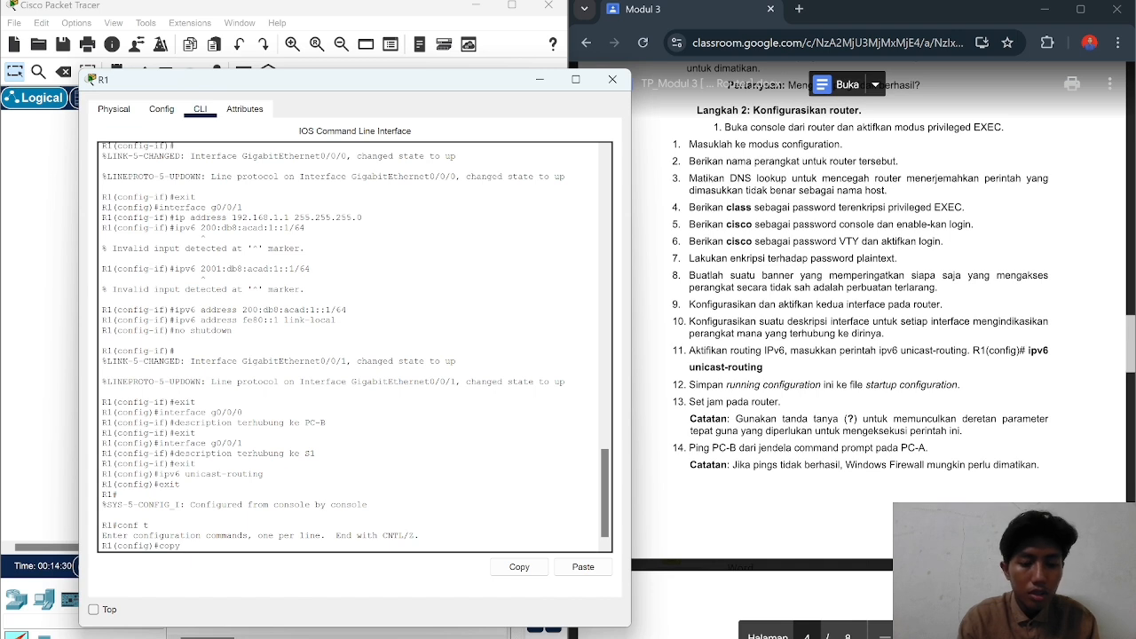
text( running)
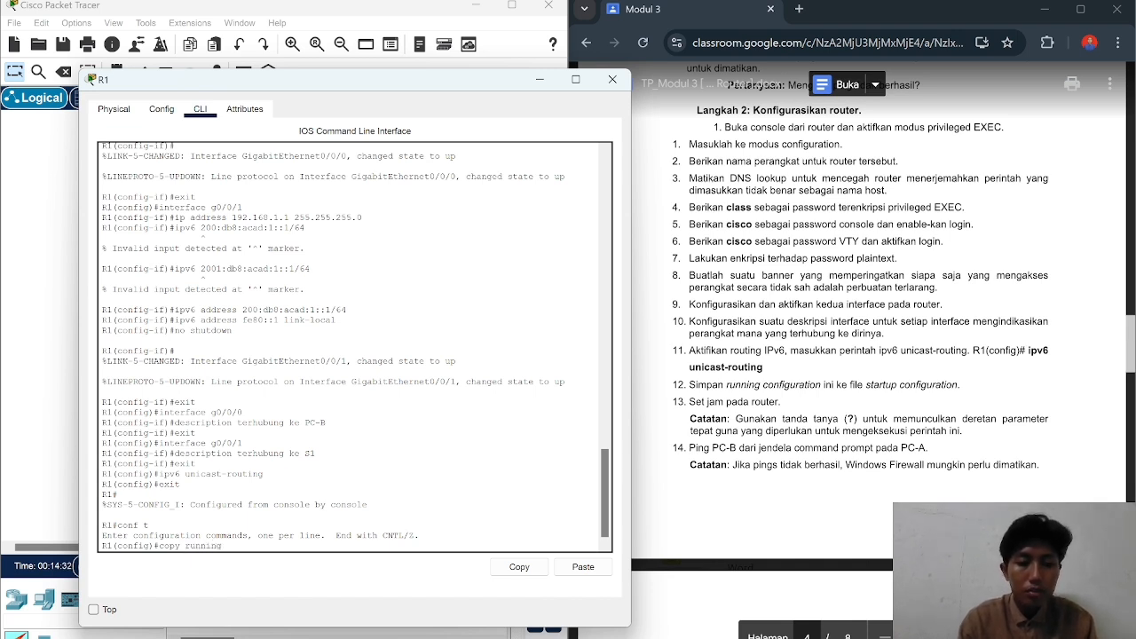
text(-conf)
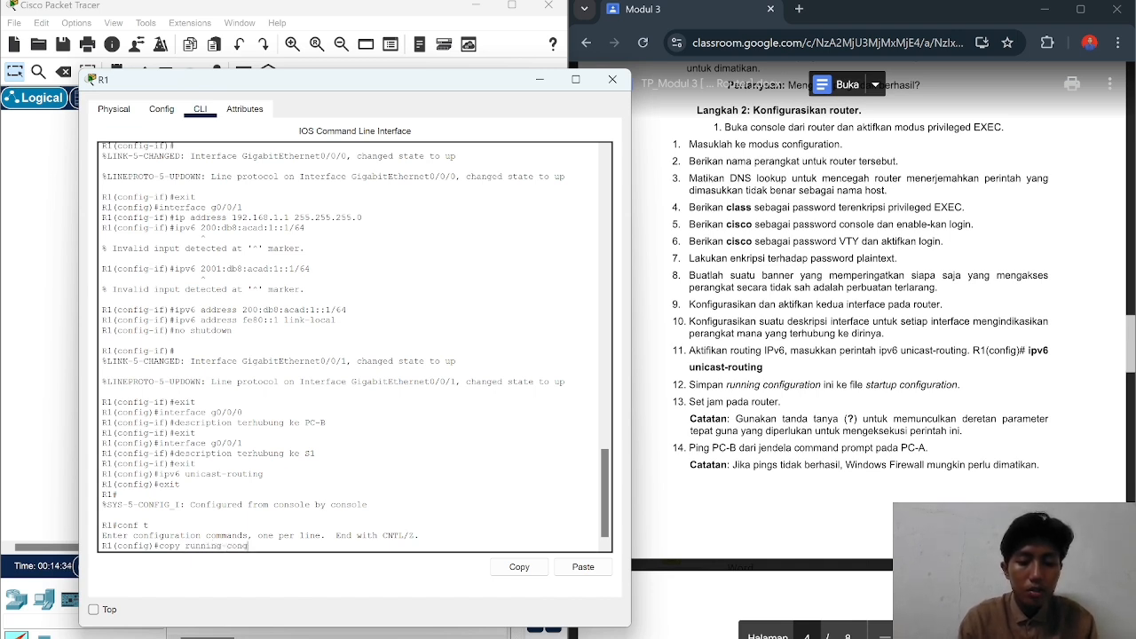
text(ig)
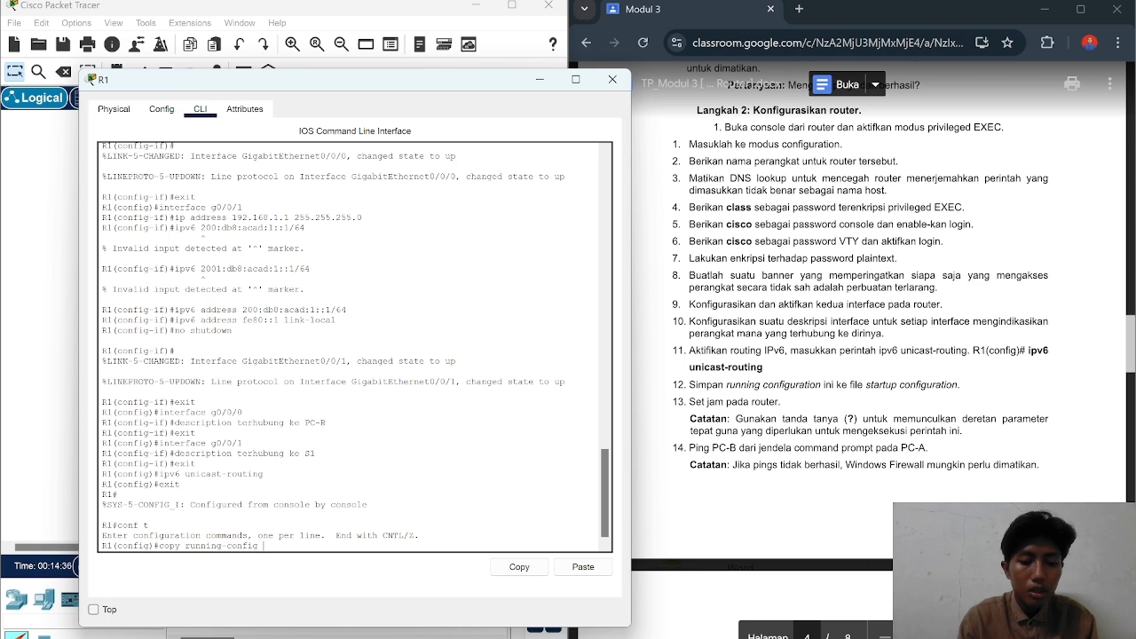
text( startu)
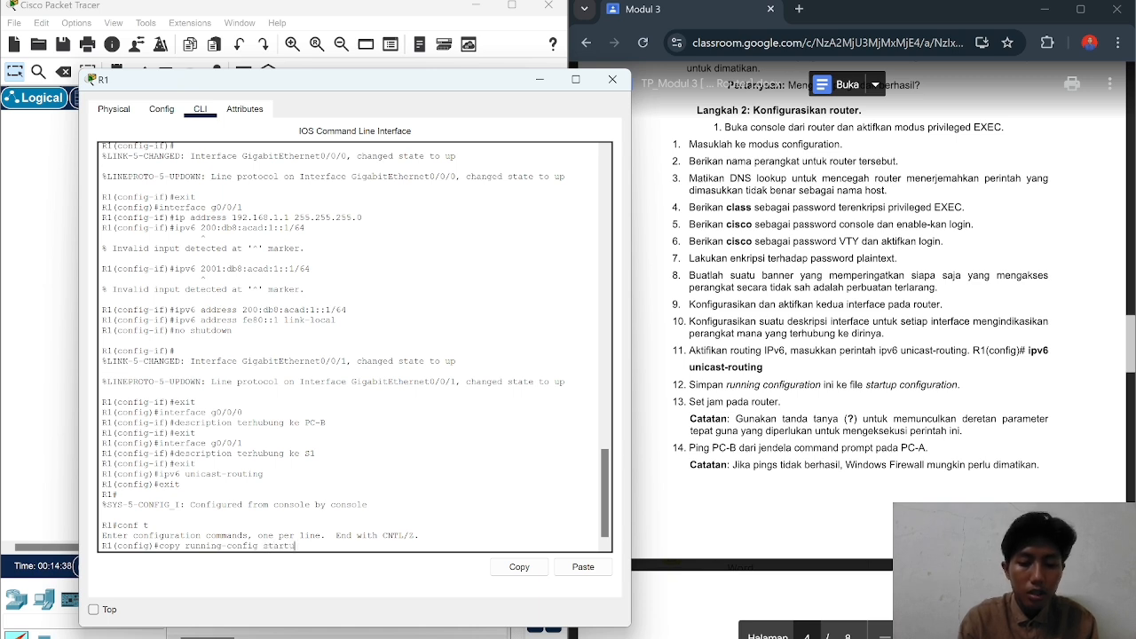
text(p-config)
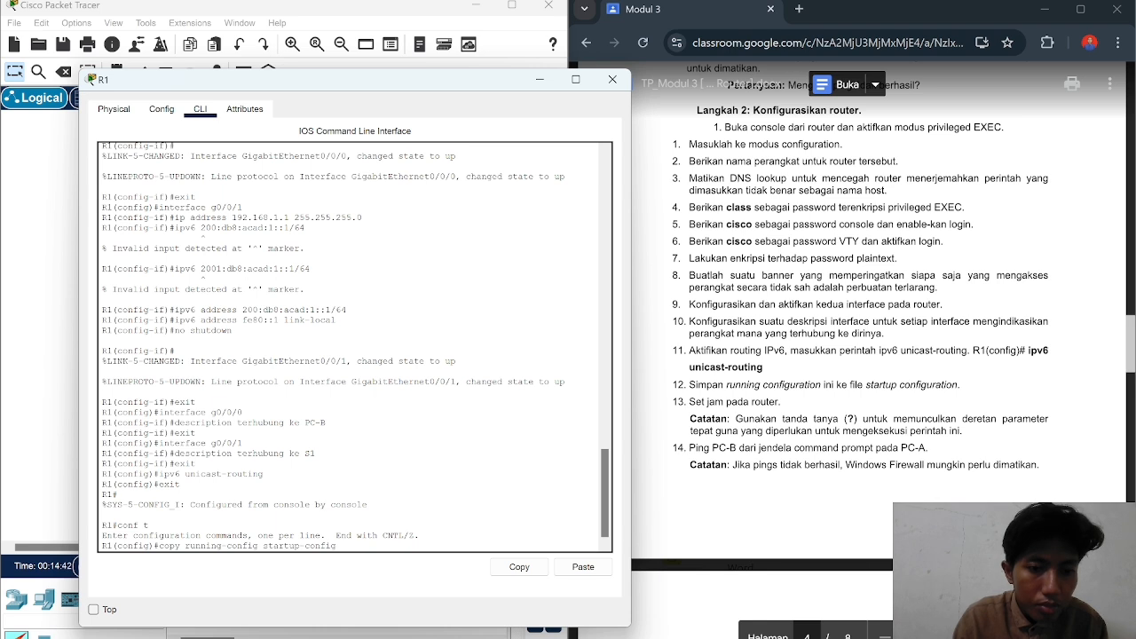
key(Return)
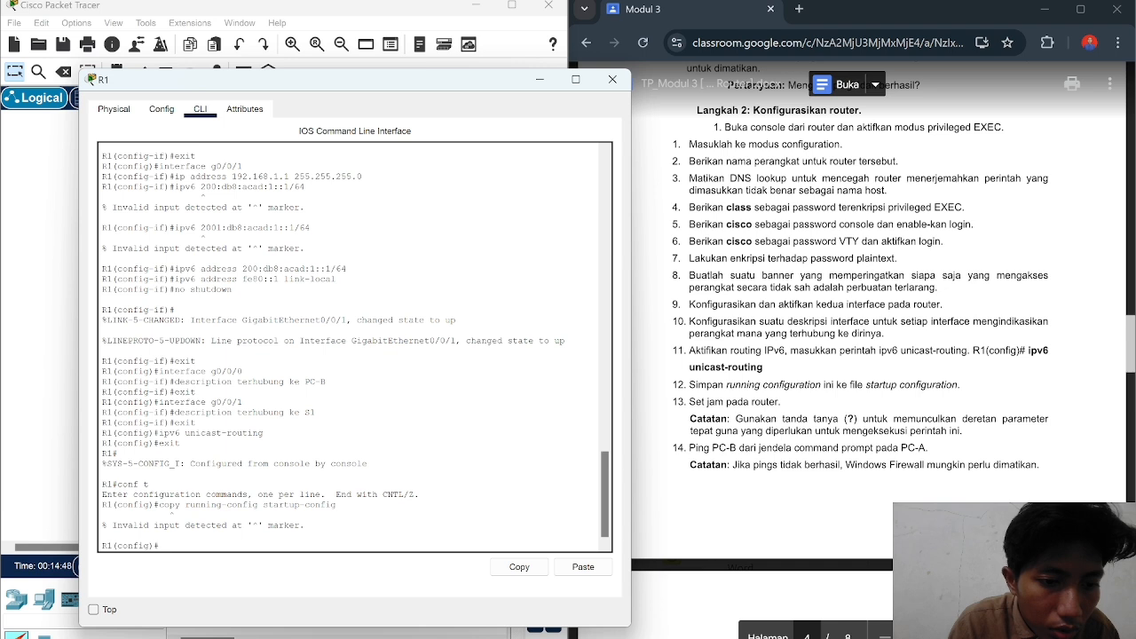
text(exit)
key(Return)
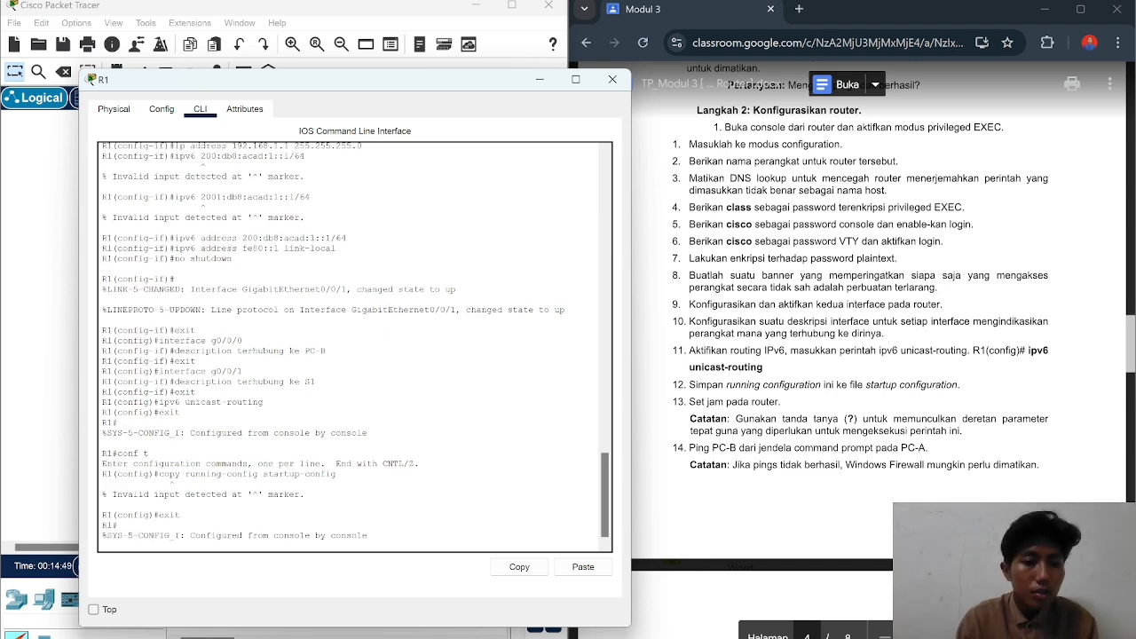
key(Return)
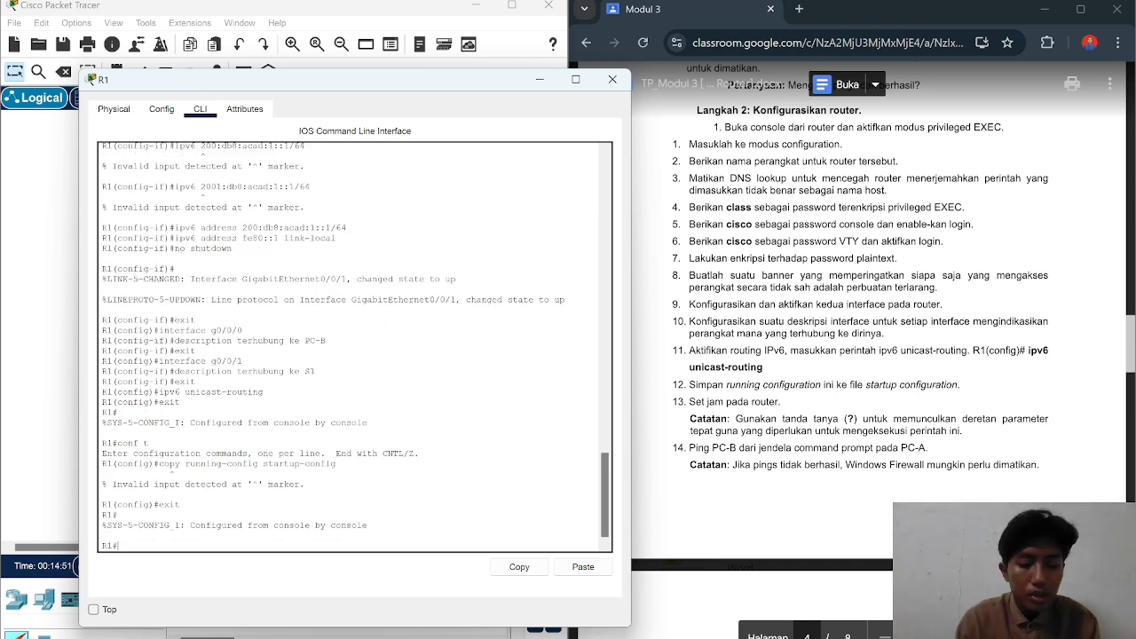
Step: Save running-config to startup-config, correcting the misspelled keyword and accepting the default filename
text(co)
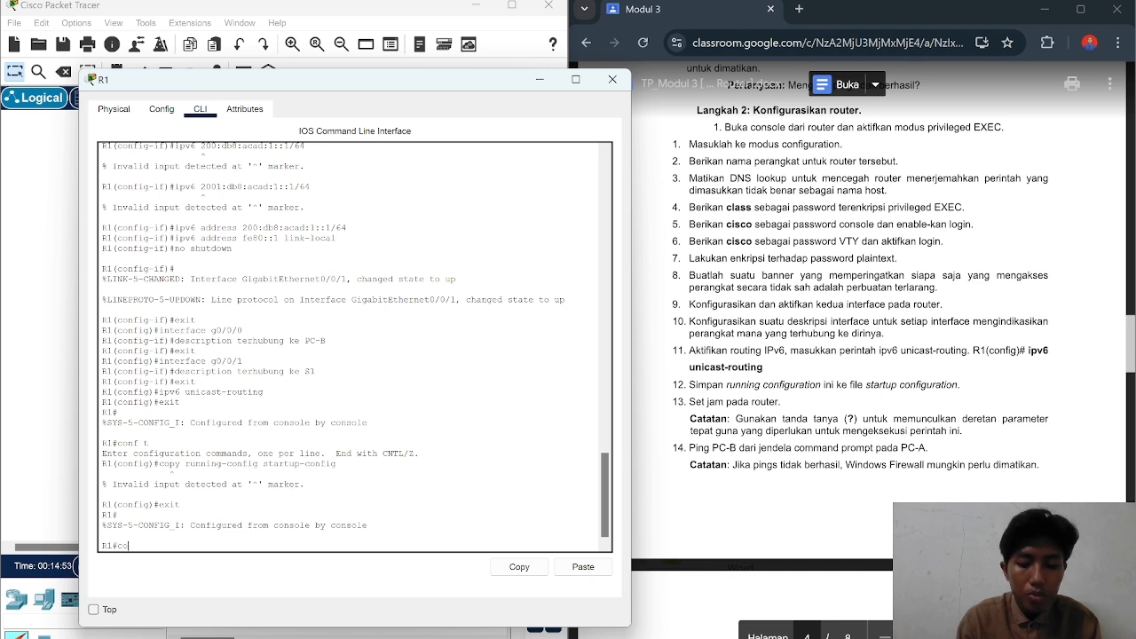
text(py )
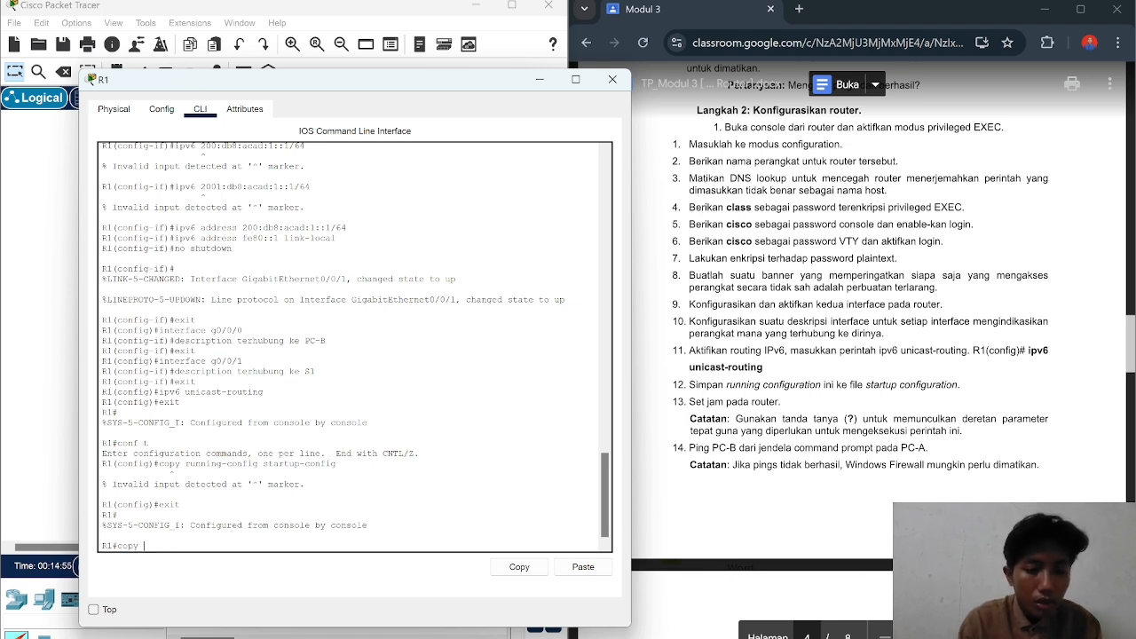
text(running)
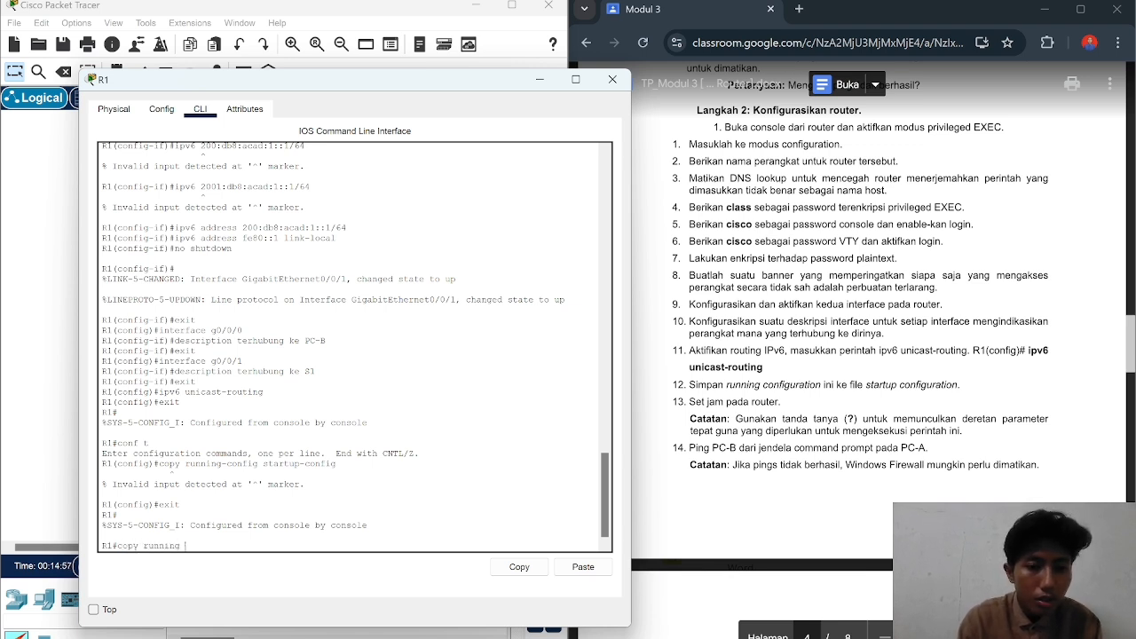
text( config)
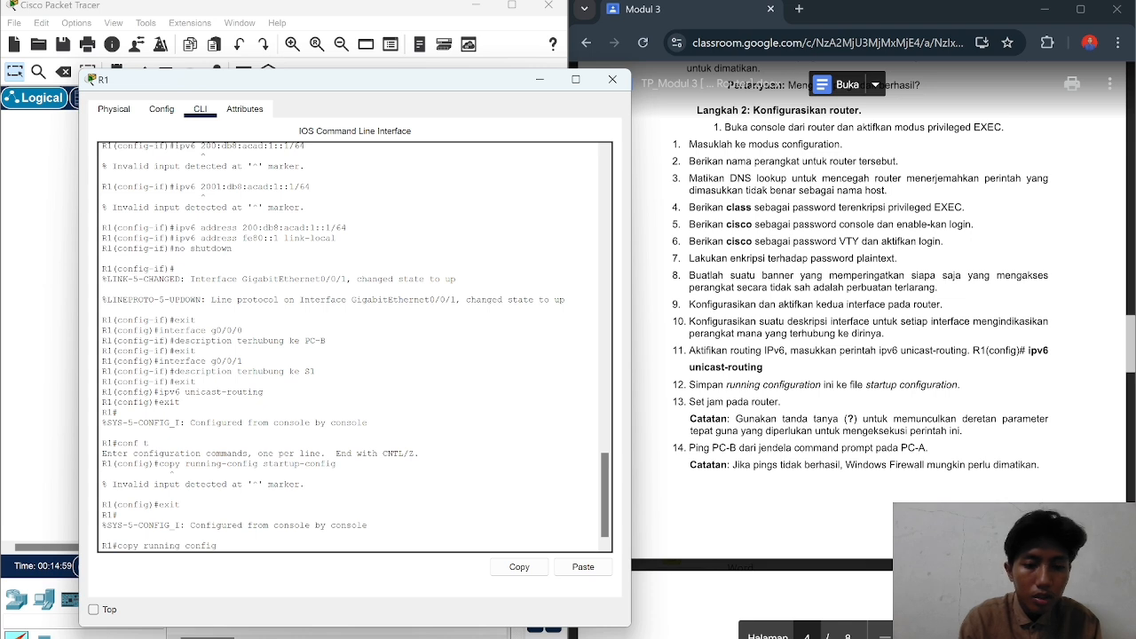
key(BackSpace)
key(BackSpace)
key(BackSpace)
key(BackSpace)
key(BackSpace)
key(BackSpace)
key(BackSpace)
text(-config satrtup)
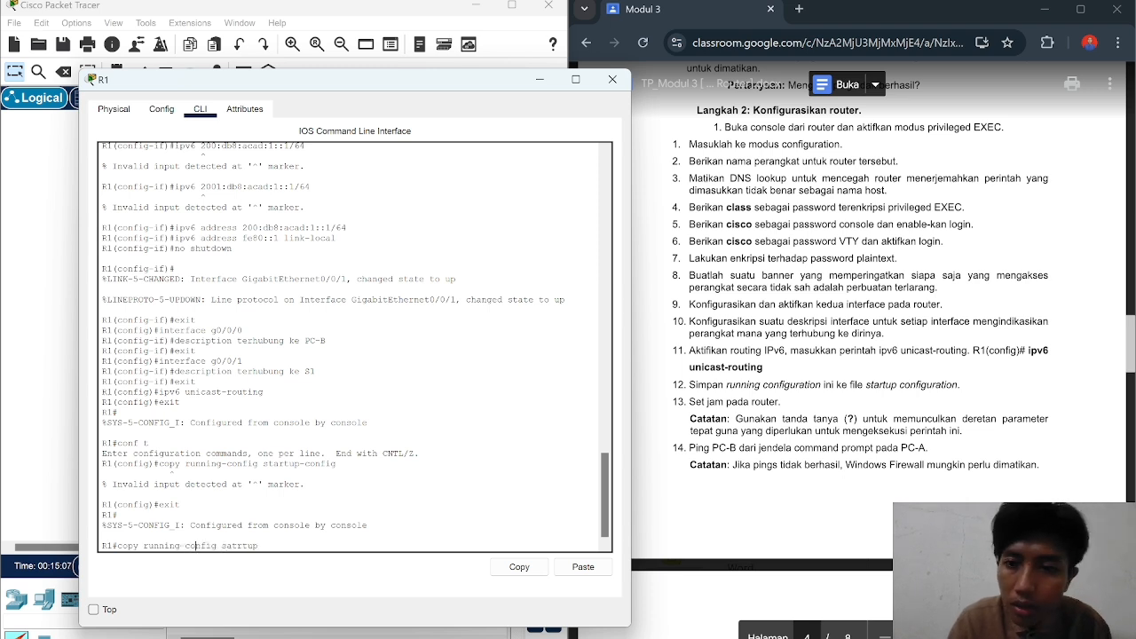
key(Right)
key(Right)
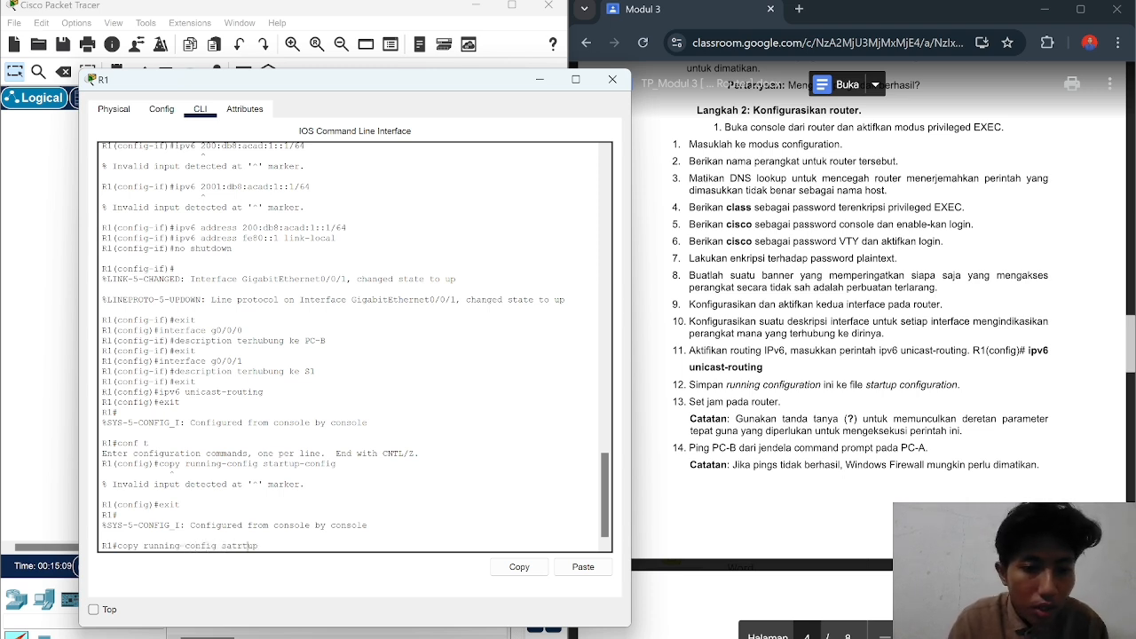
key(Left)
key(Left)
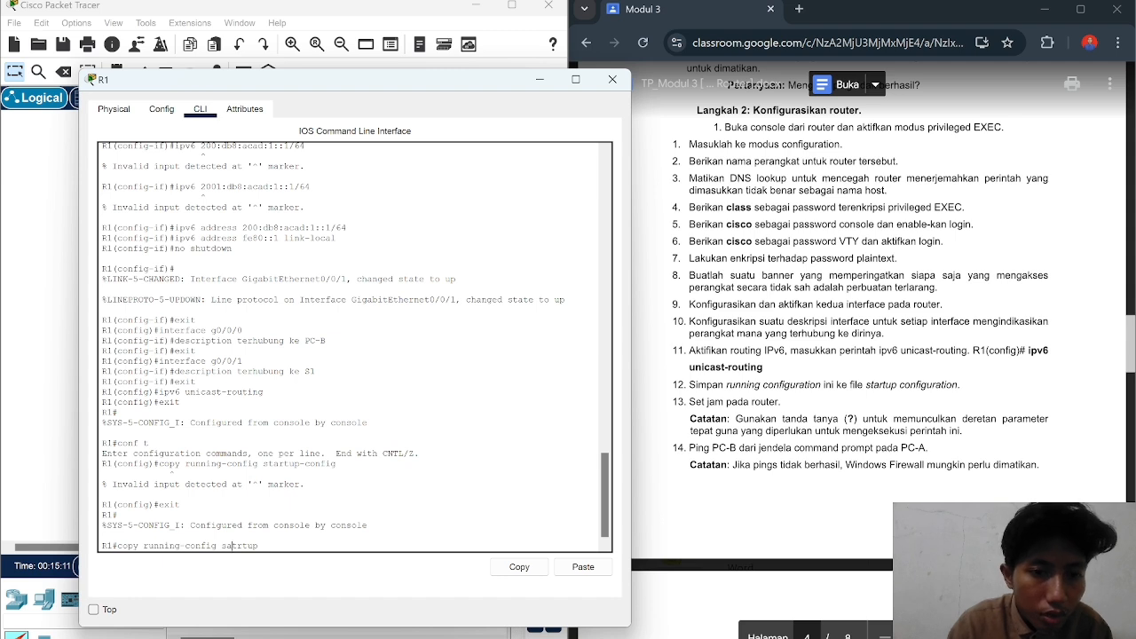
key(BackSpace)
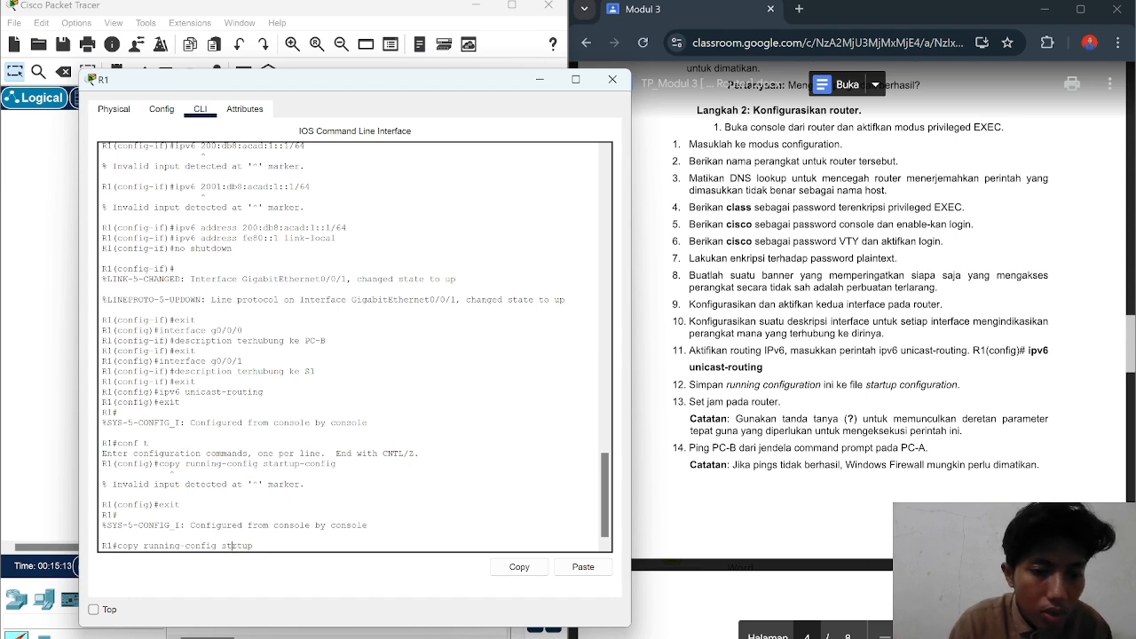
text(artup)
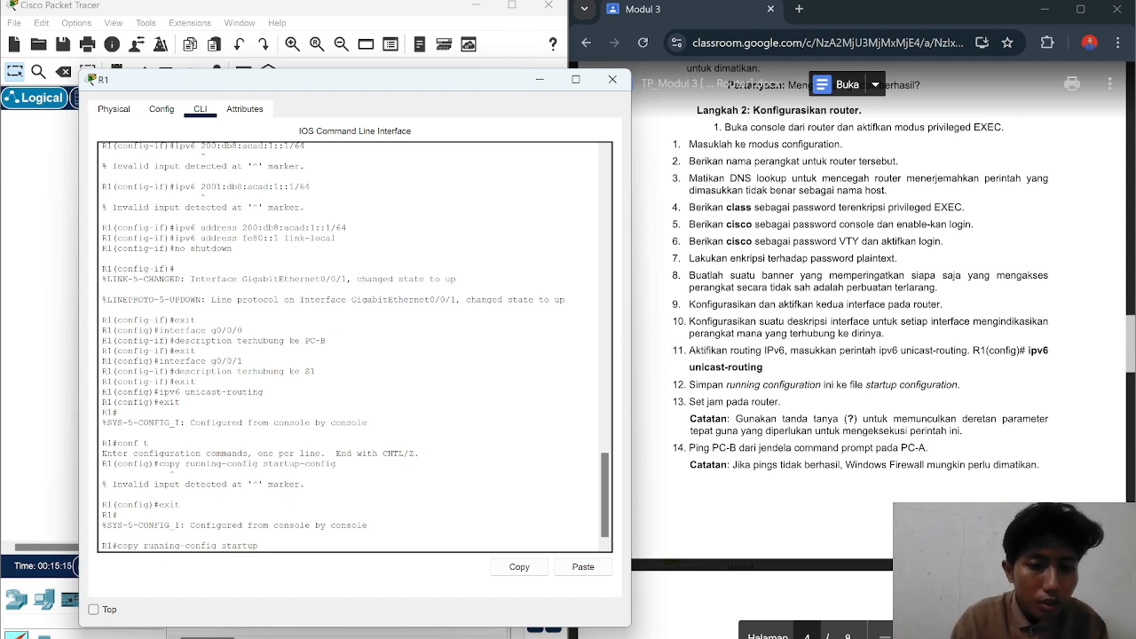
text(-con)
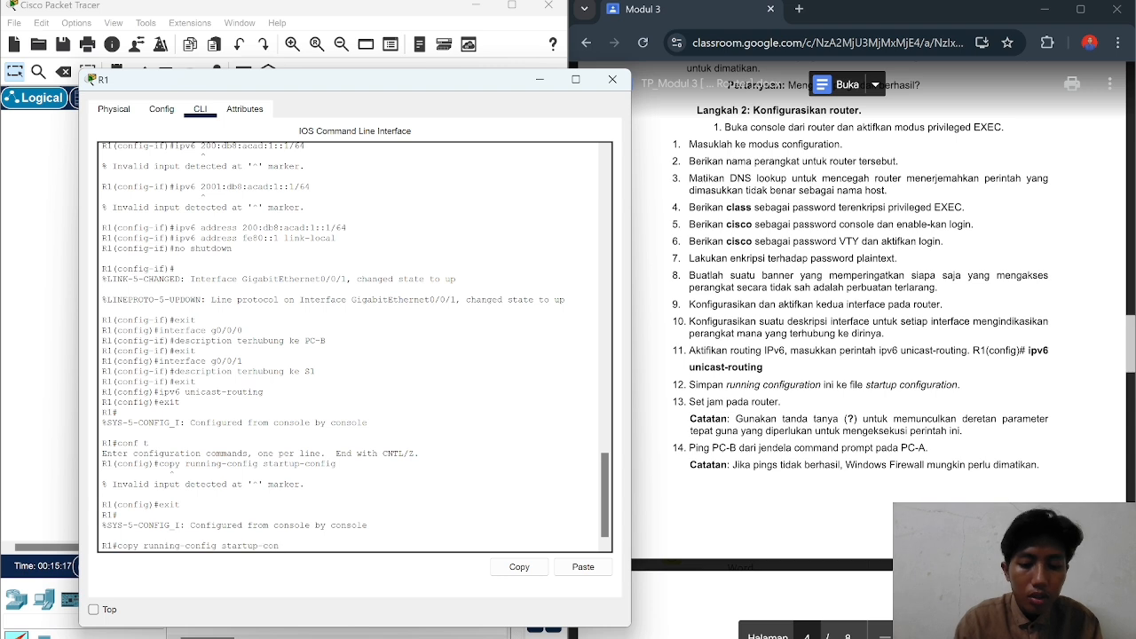
text(fig)
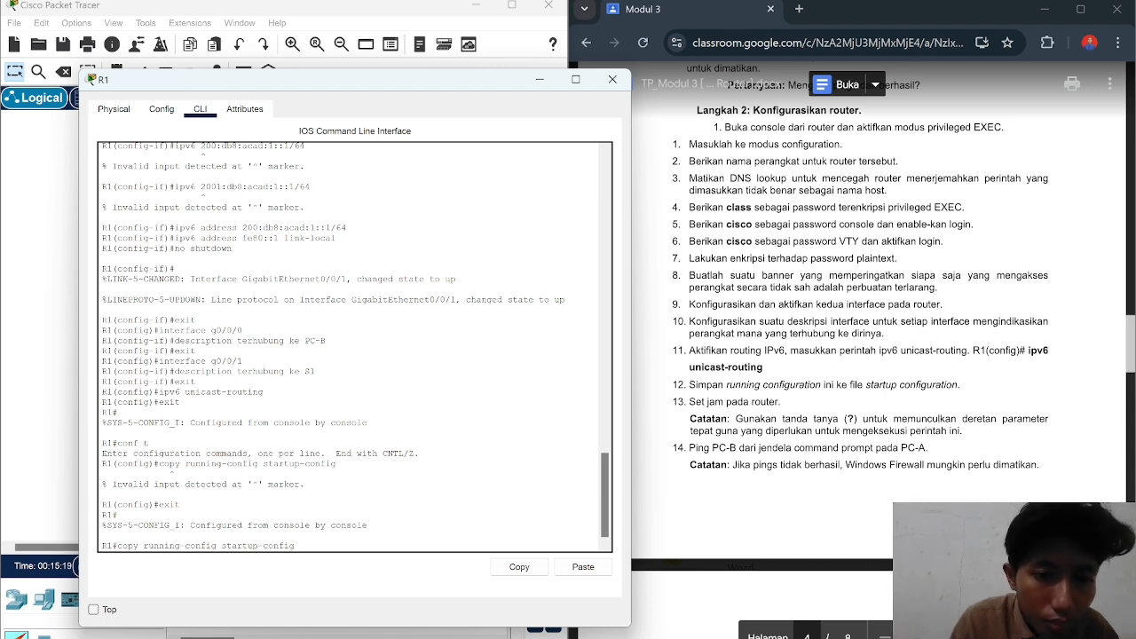
key(Return)
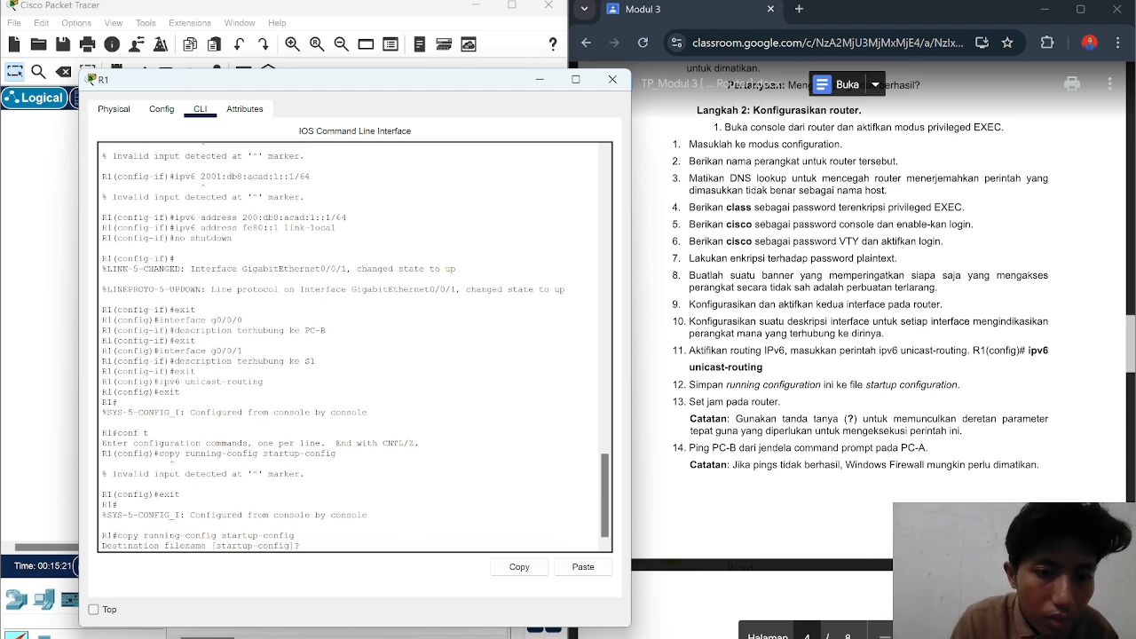
key(Return)
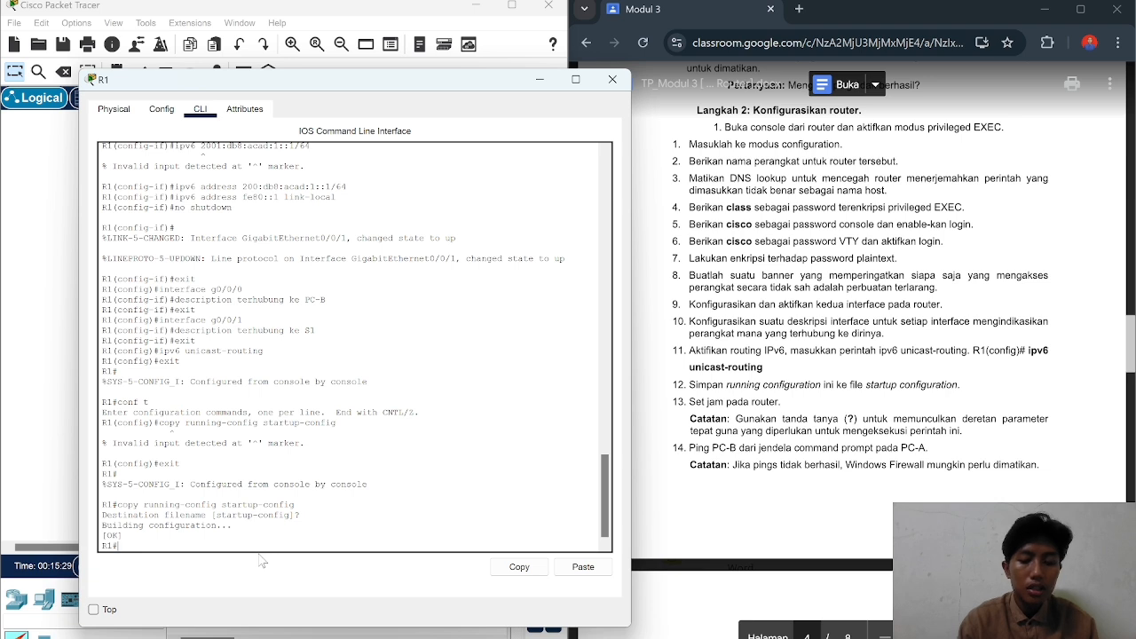
Step: Set R1's clock to 22:26:00 Oct 14 2024 and move the console window aside
text(clock)
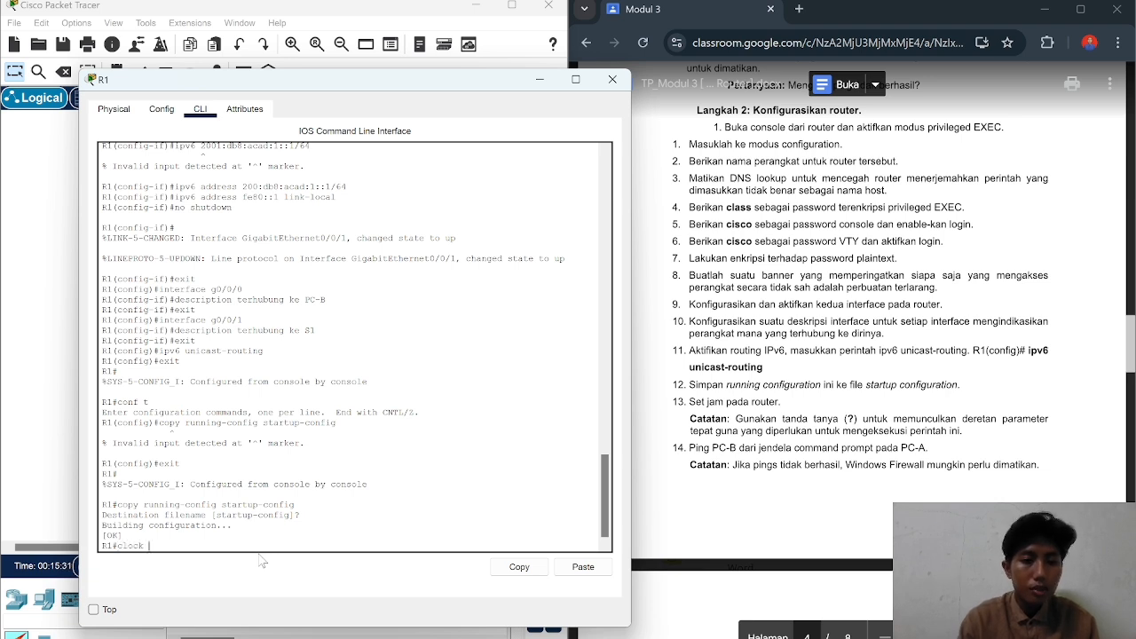
text( set)
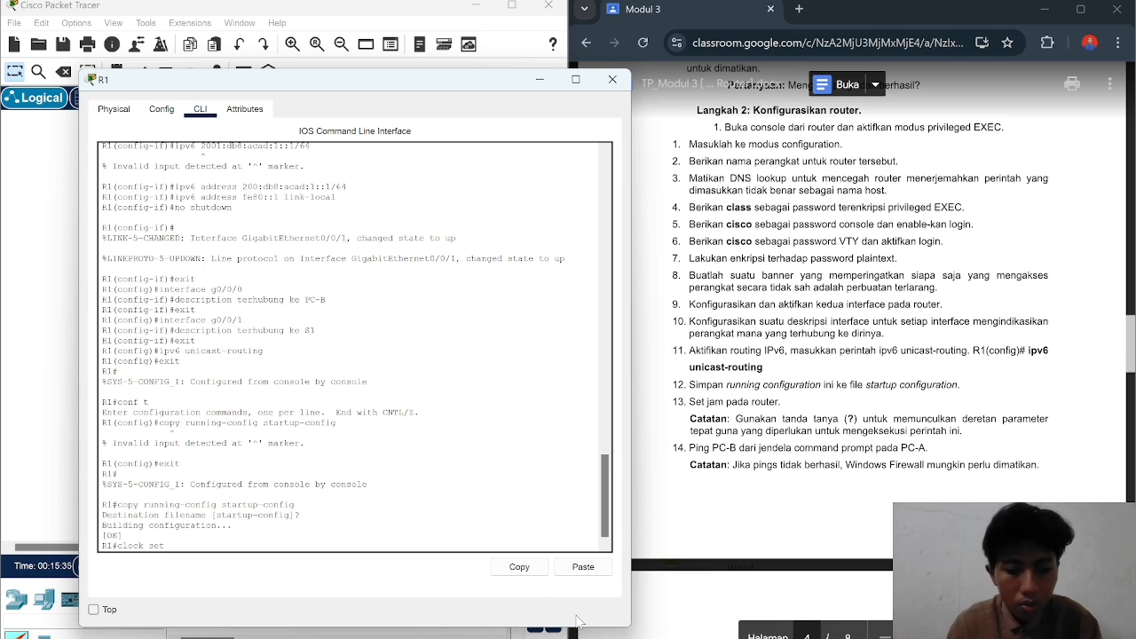
text( 22)
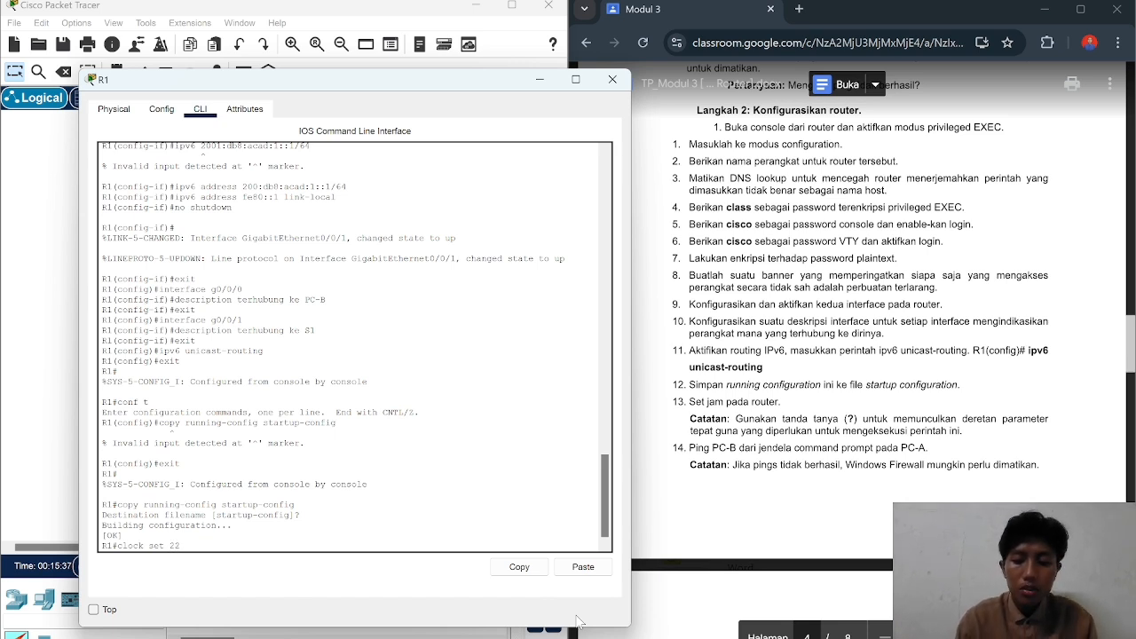
text(:)
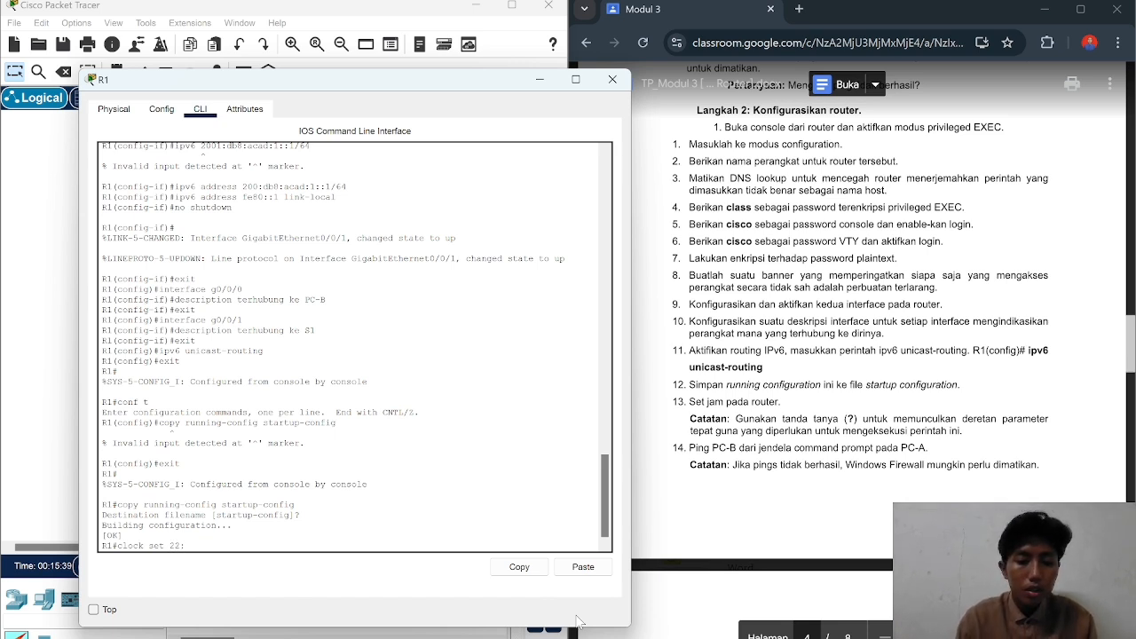
text(26:)
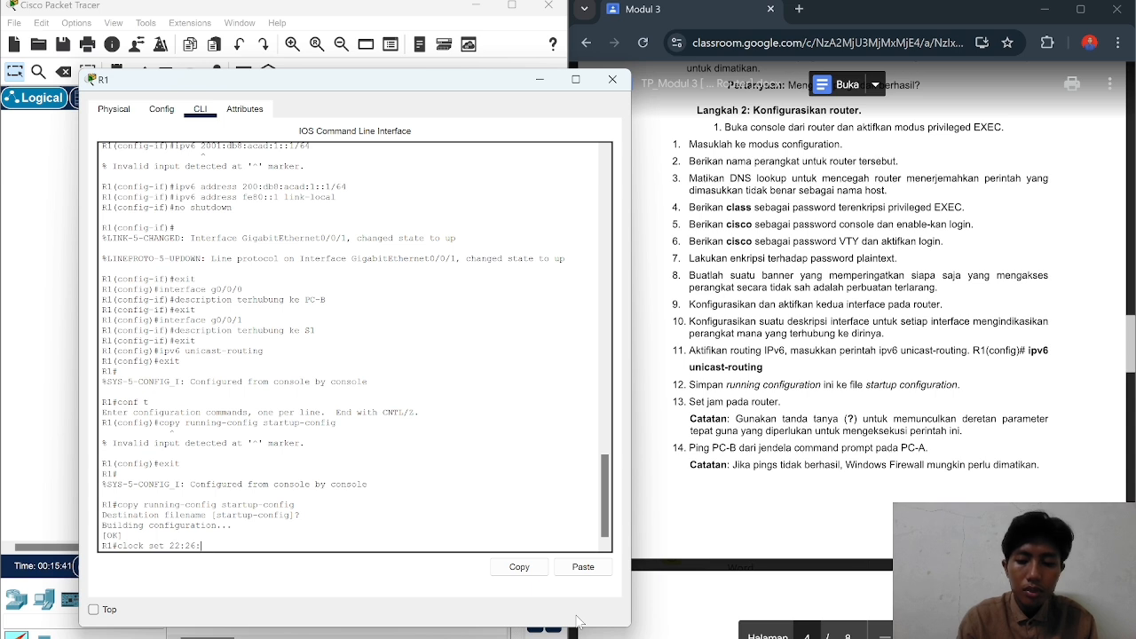
text(00)
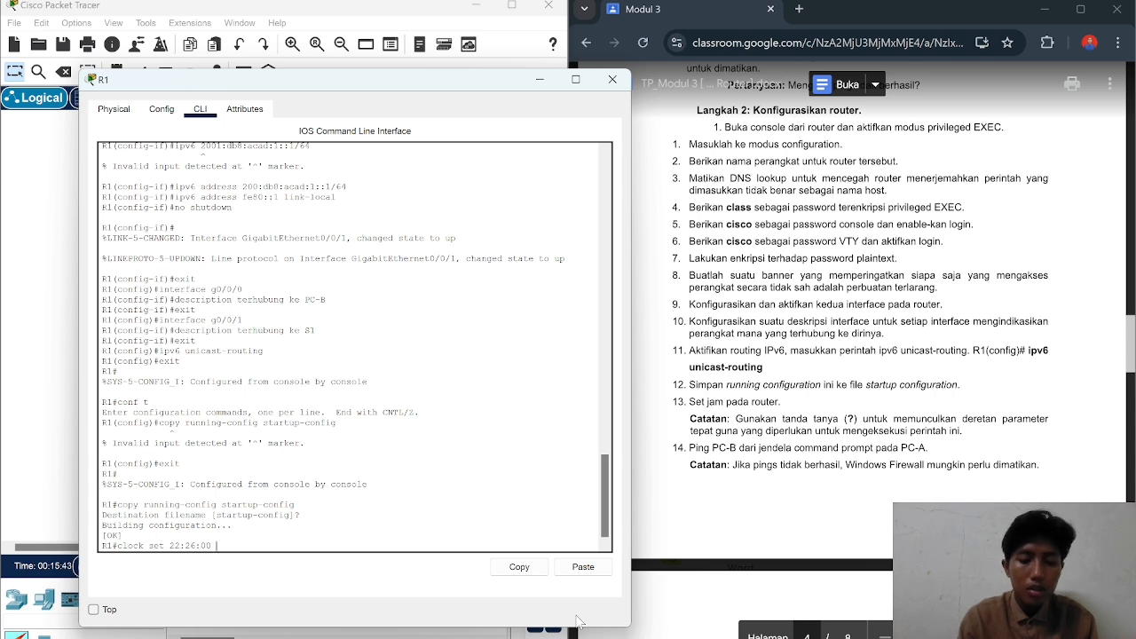
text( oc)
key(BackSpace)
key(BackSpace)
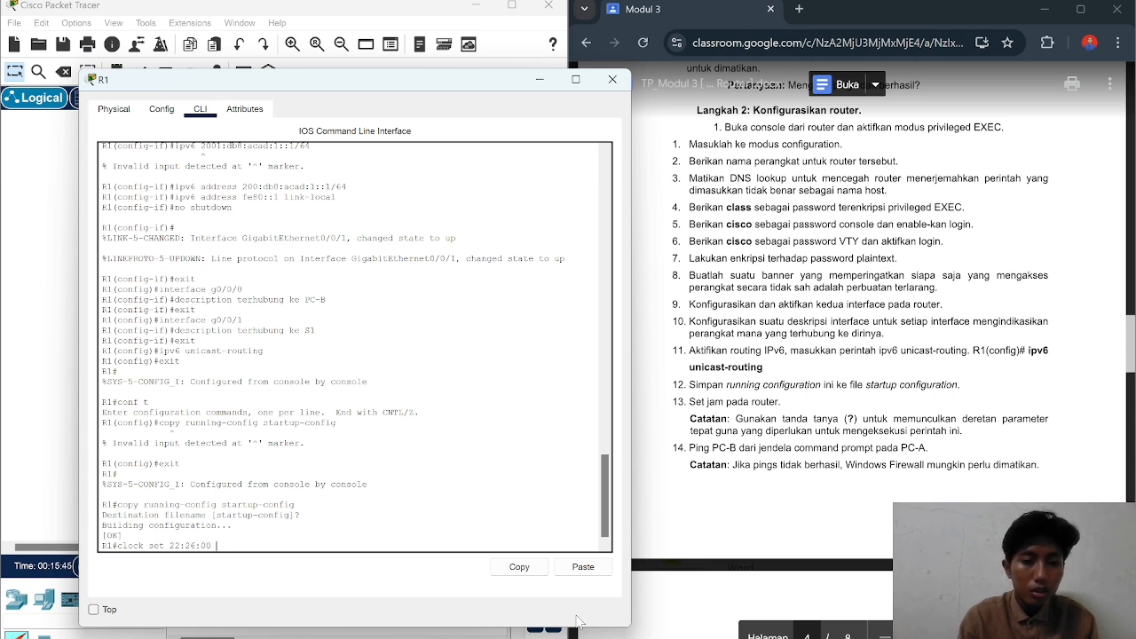
text(oc)
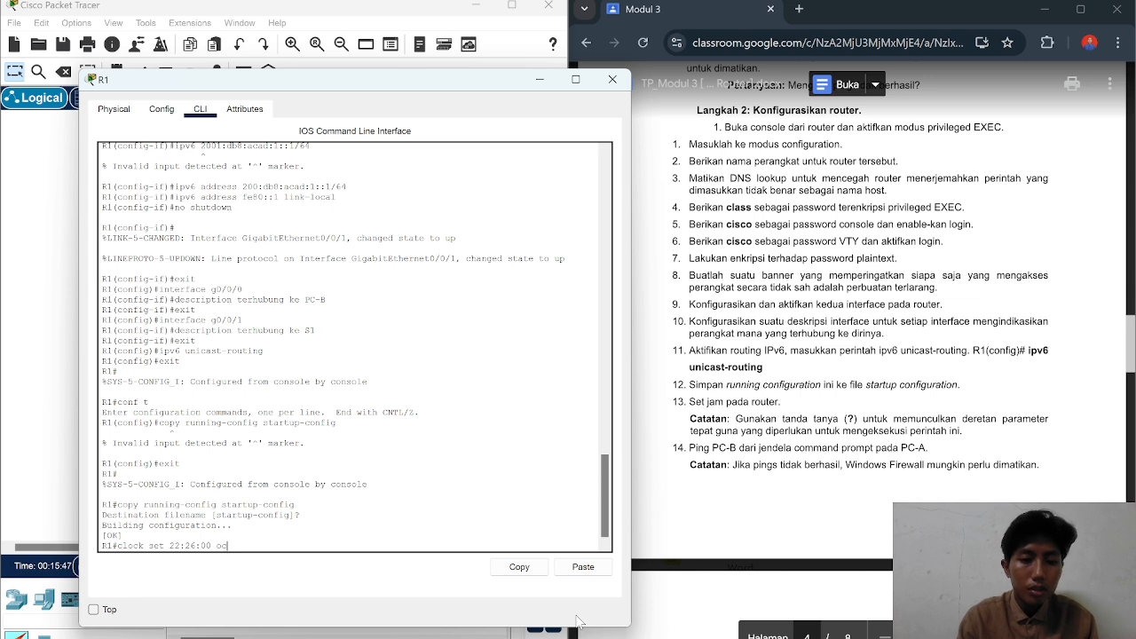
text(t 14)
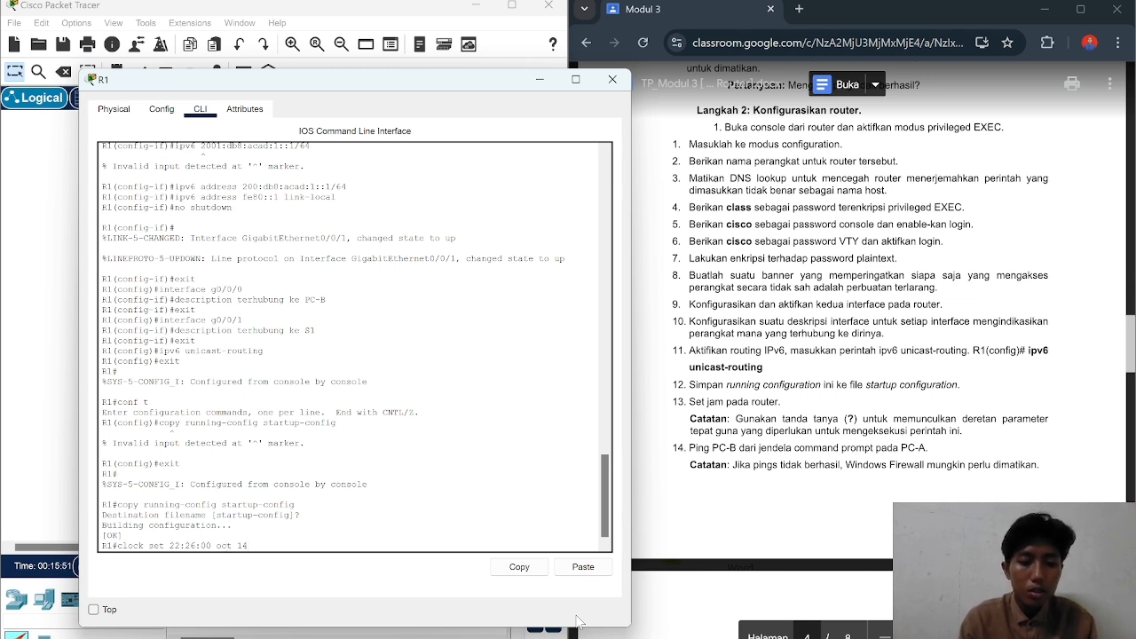
text( 2024)
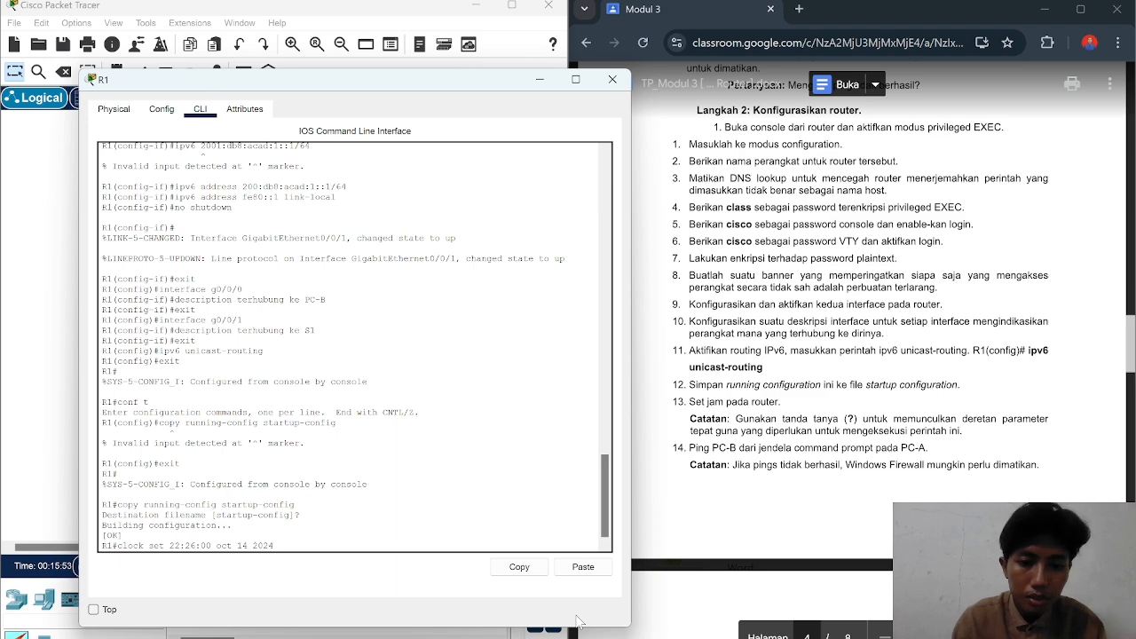
key(Return)
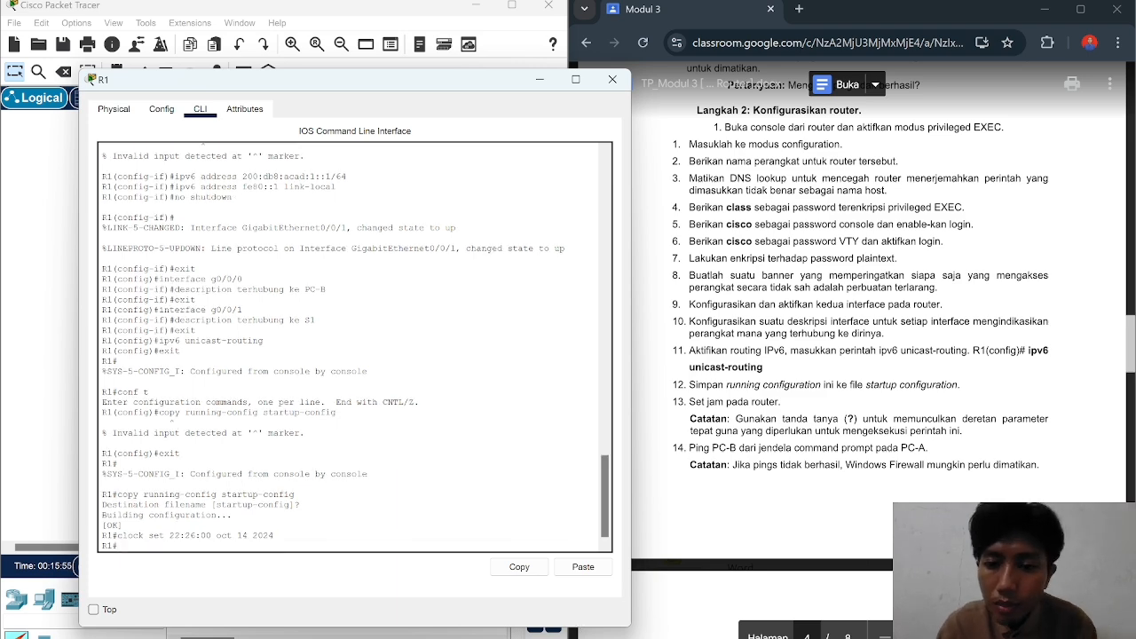
scroll(852, 355, down, 1)
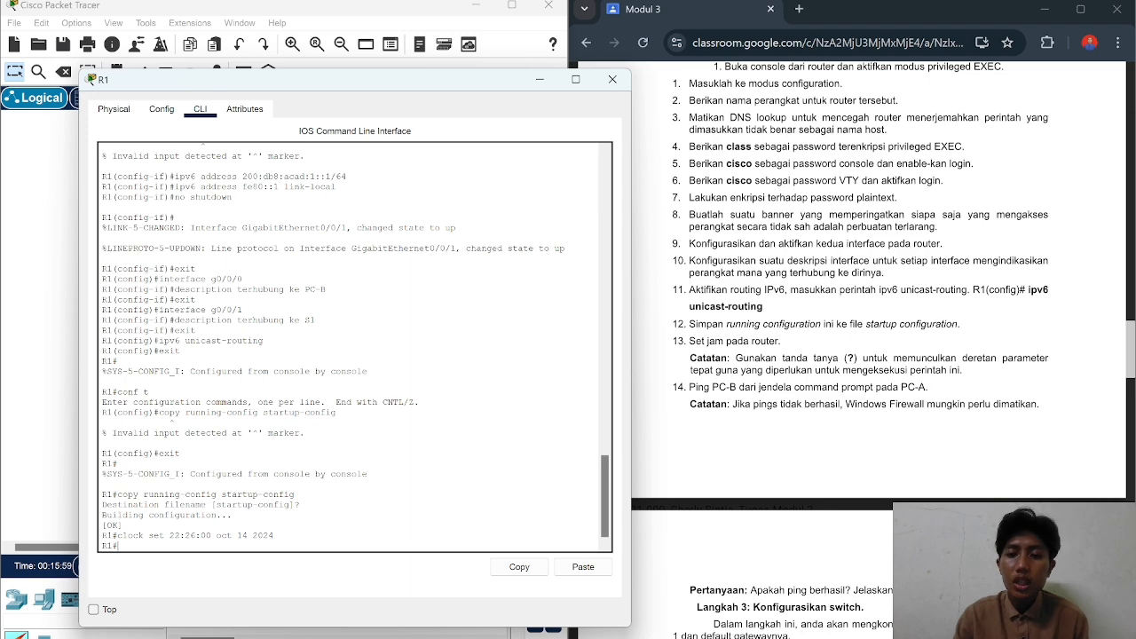
scroll(853, 355, down, 1)
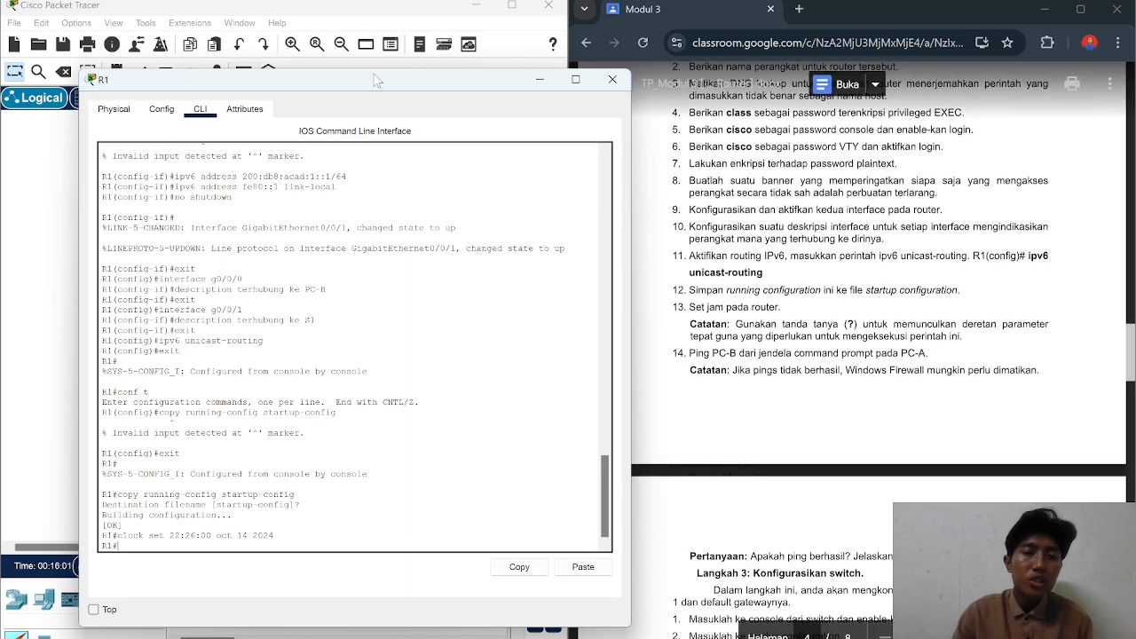
drag(376, 80, 635, 119)
Step: Ping 192.168.0.3 from PC-A's Command Prompt; all four requests time out
click(116, 295)
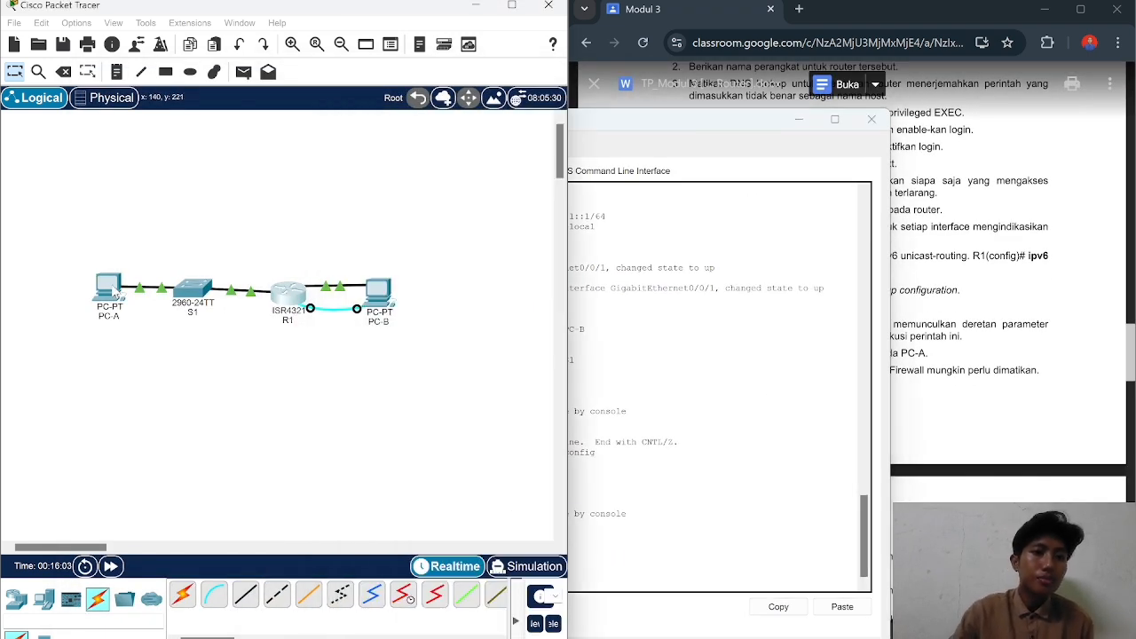
click(116, 295)
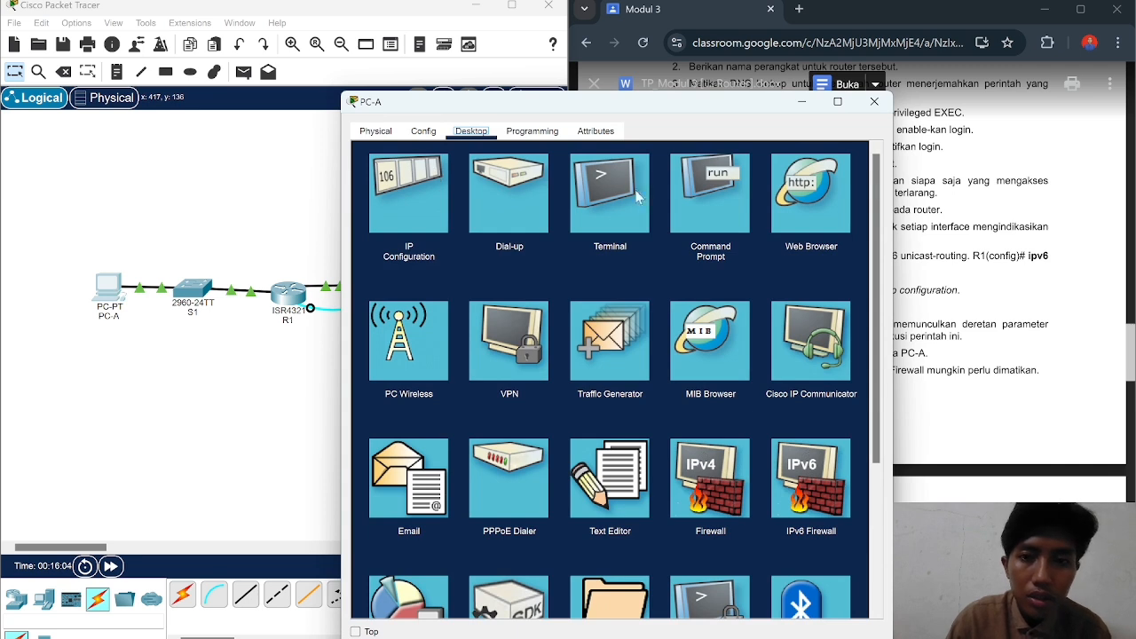
click(707, 193)
text(p)
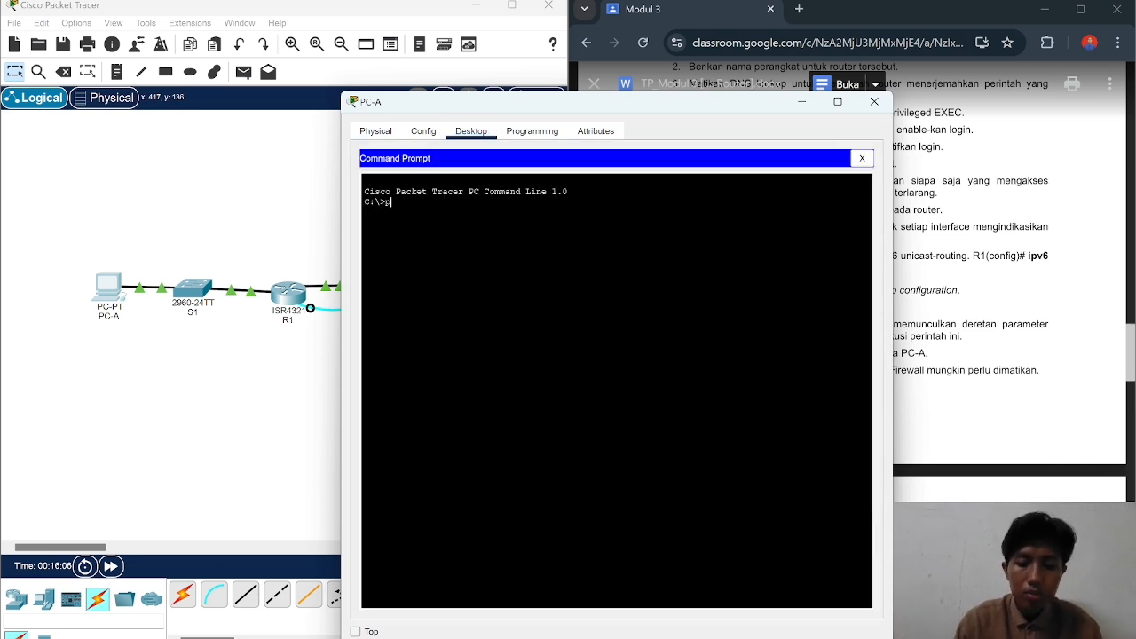
text(ing 19)
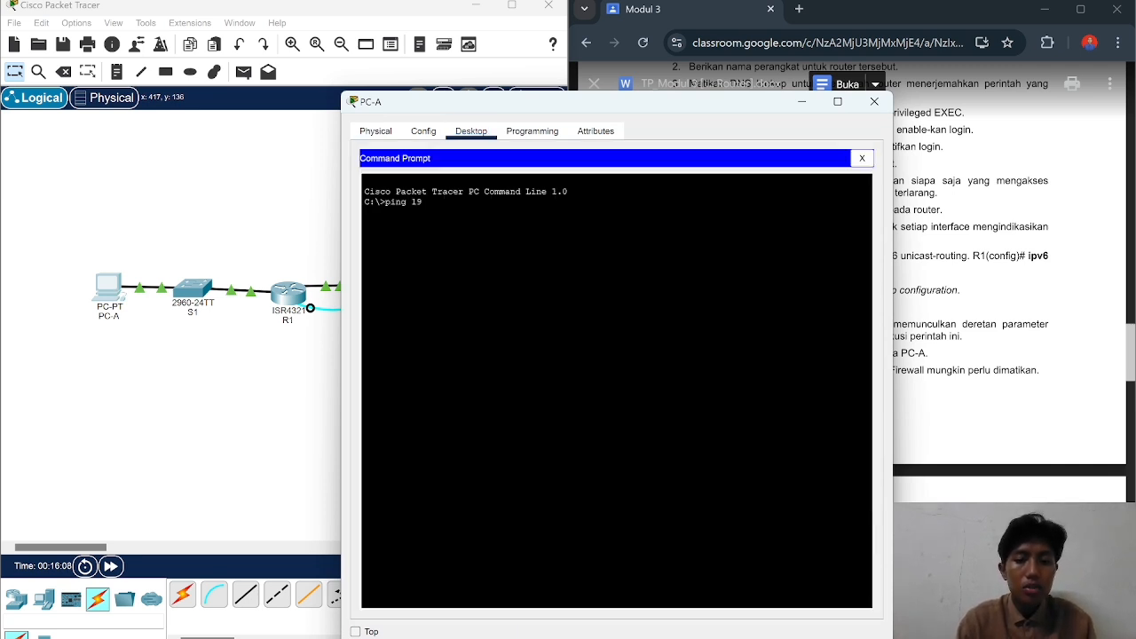
text(2.168.0)
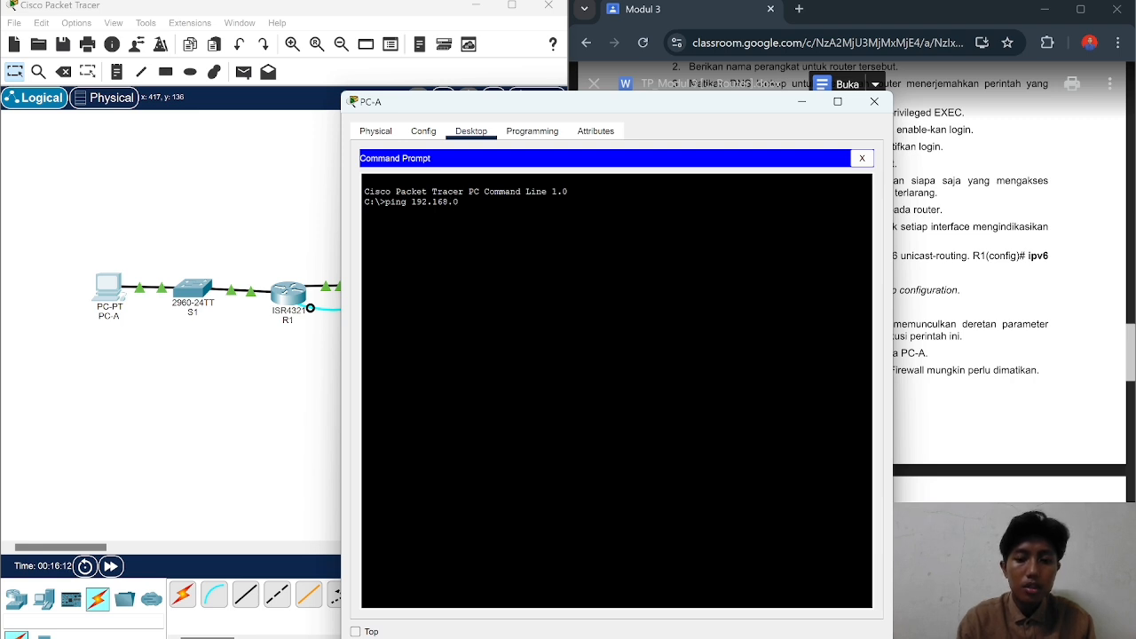
text(.3)
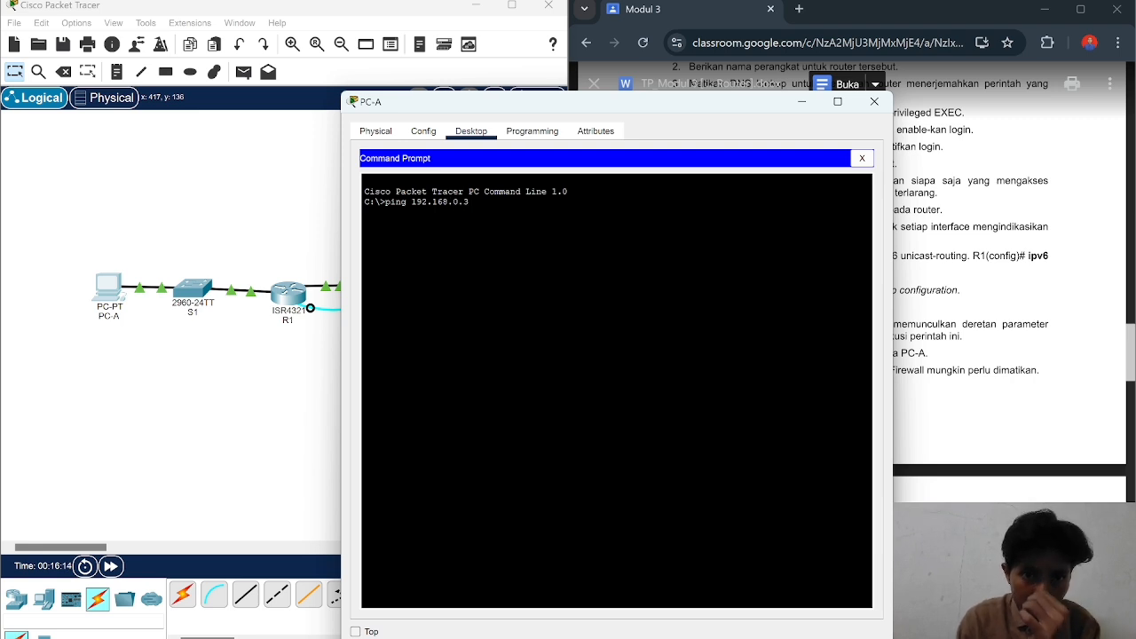
key(Return)
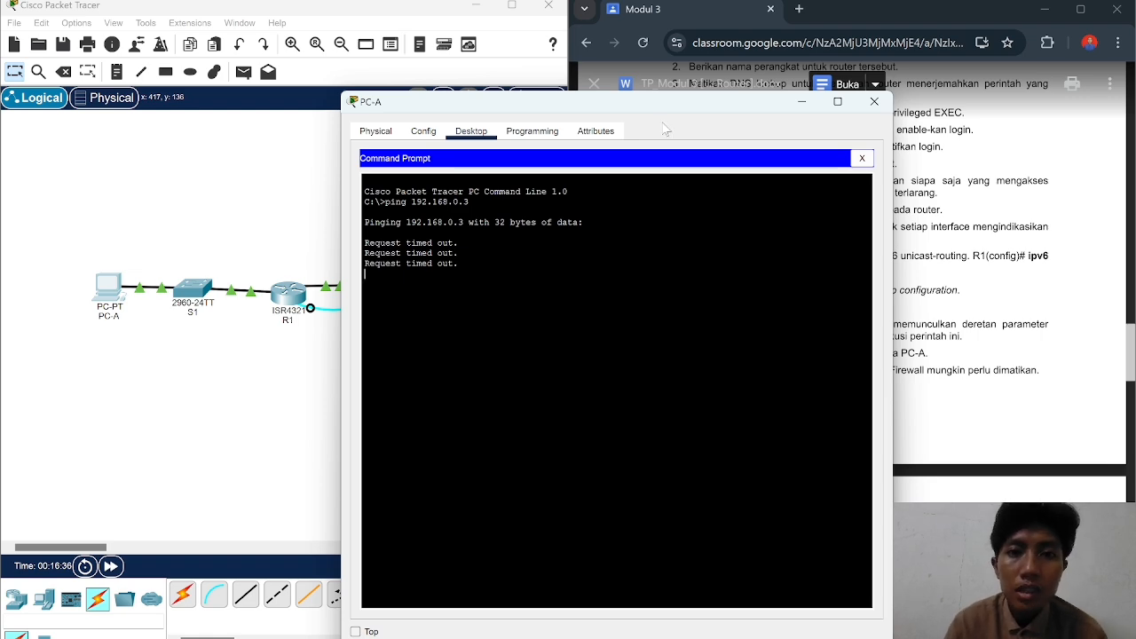
drag(736, 112, 572, 130)
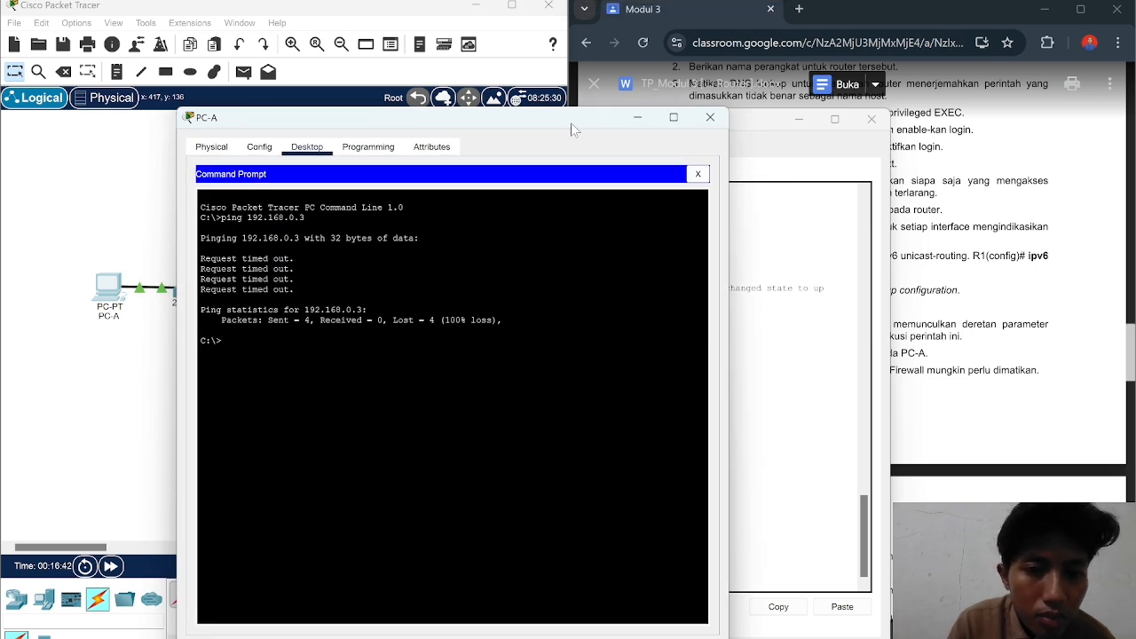
drag(573, 130, 671, 124)
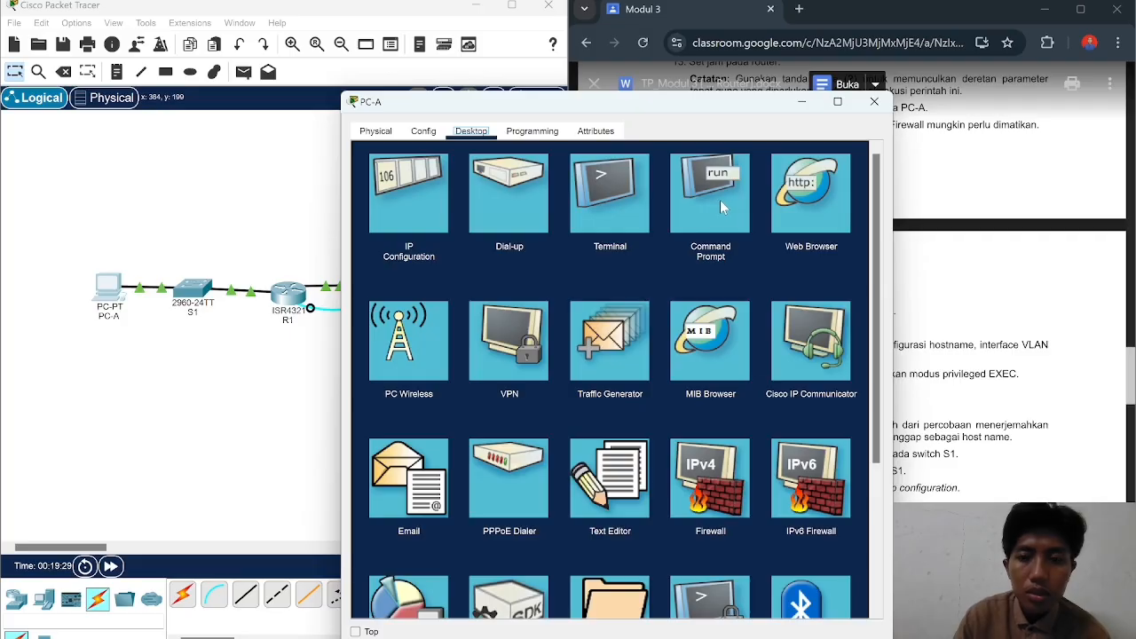
Step: Repeat the ping to 192.168.0.3 from PC-A and move its window aside
click(721, 203)
text(pi)
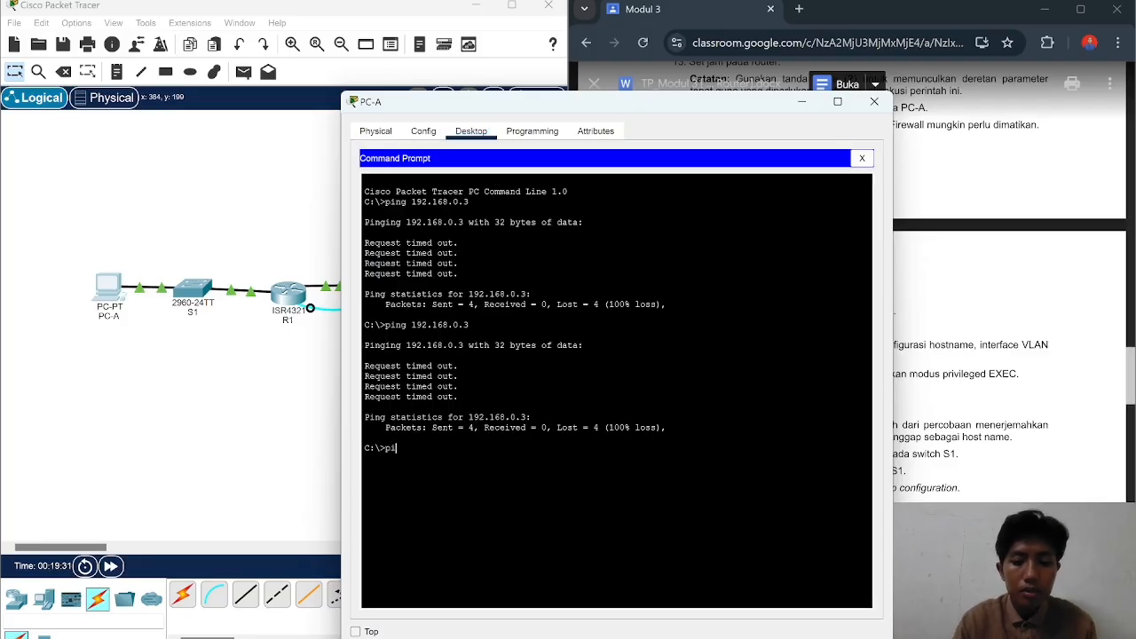
text(ng 19)
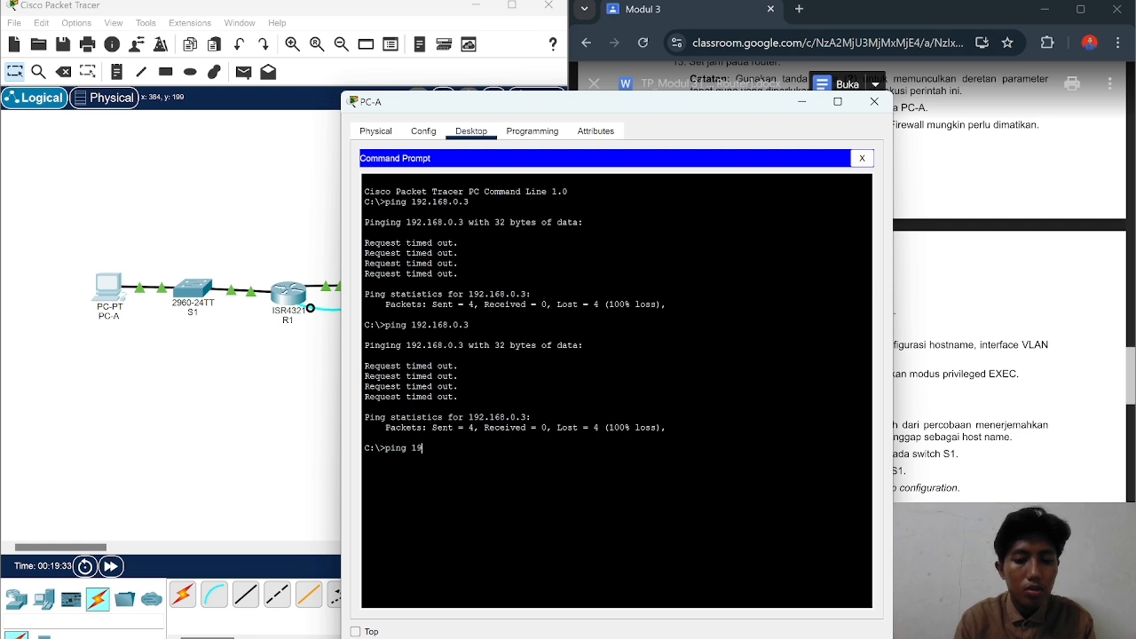
text(2.168.0.3)
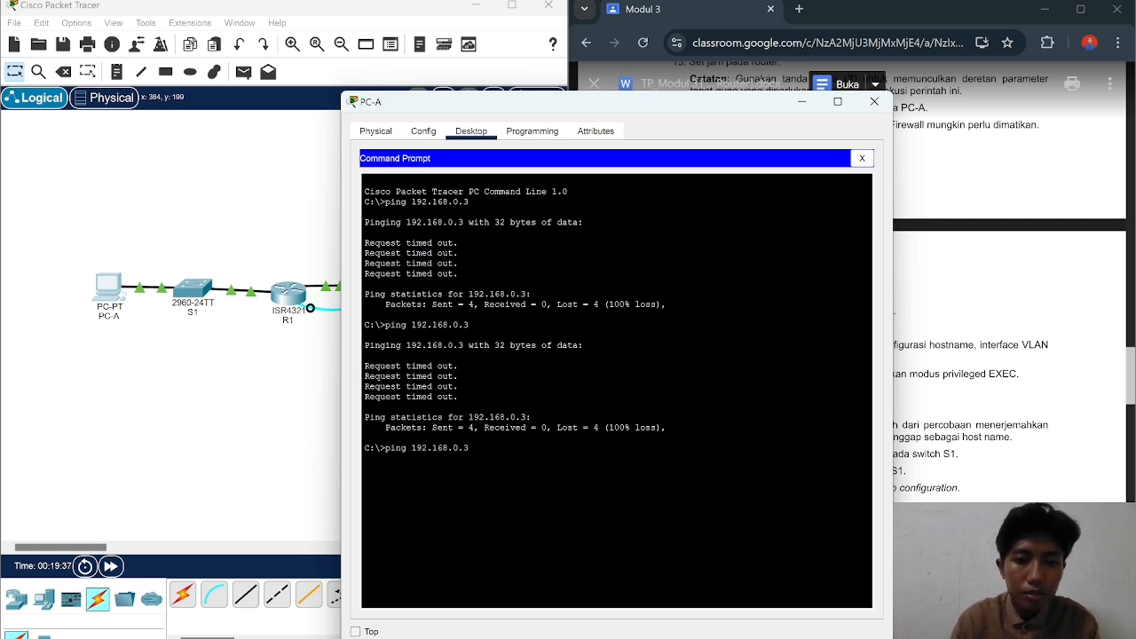
key(Return)
drag(548, 107, 238, 308)
Step: Review PC-B's IP Configuration (192.168.0.3, gateway 0.0.0.0), then reopen PC-A's window
click(383, 284)
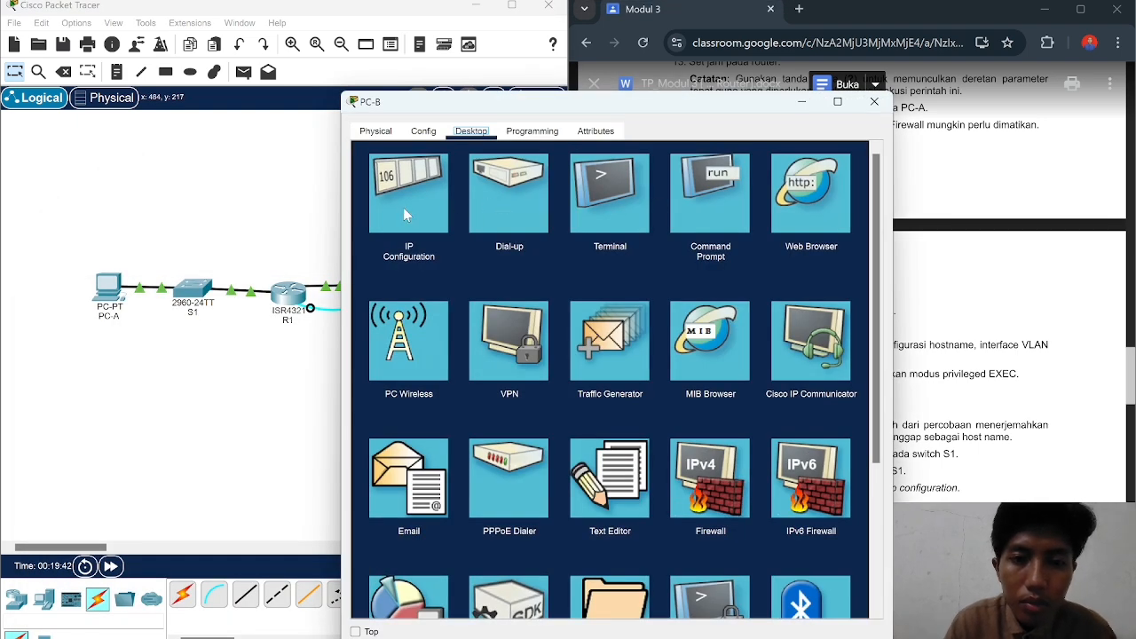
click(404, 210)
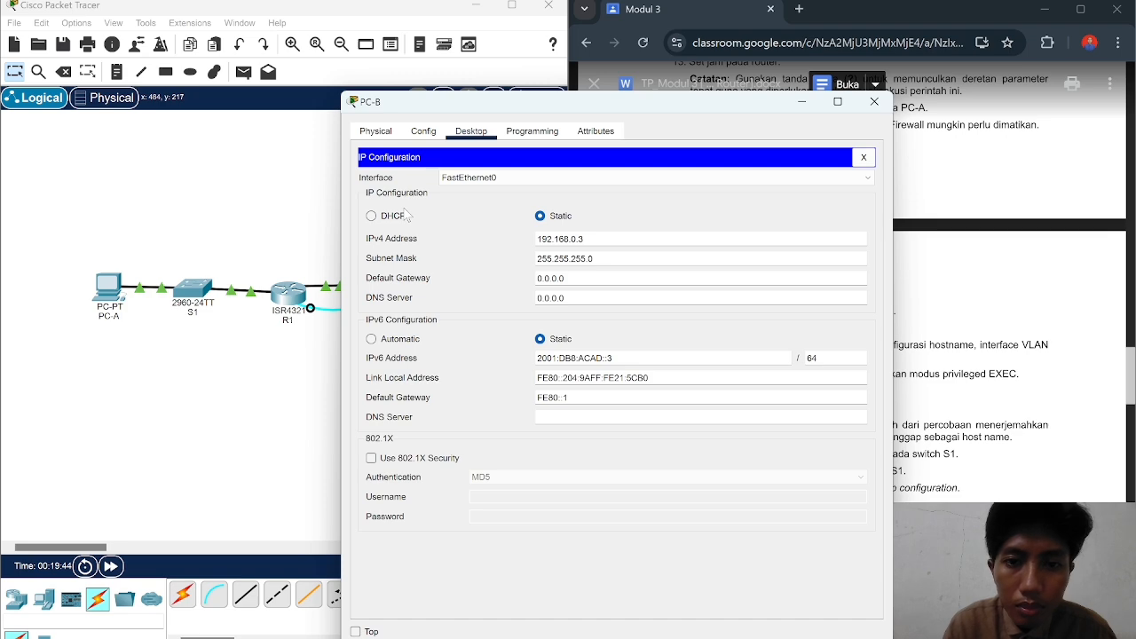
click(875, 103)
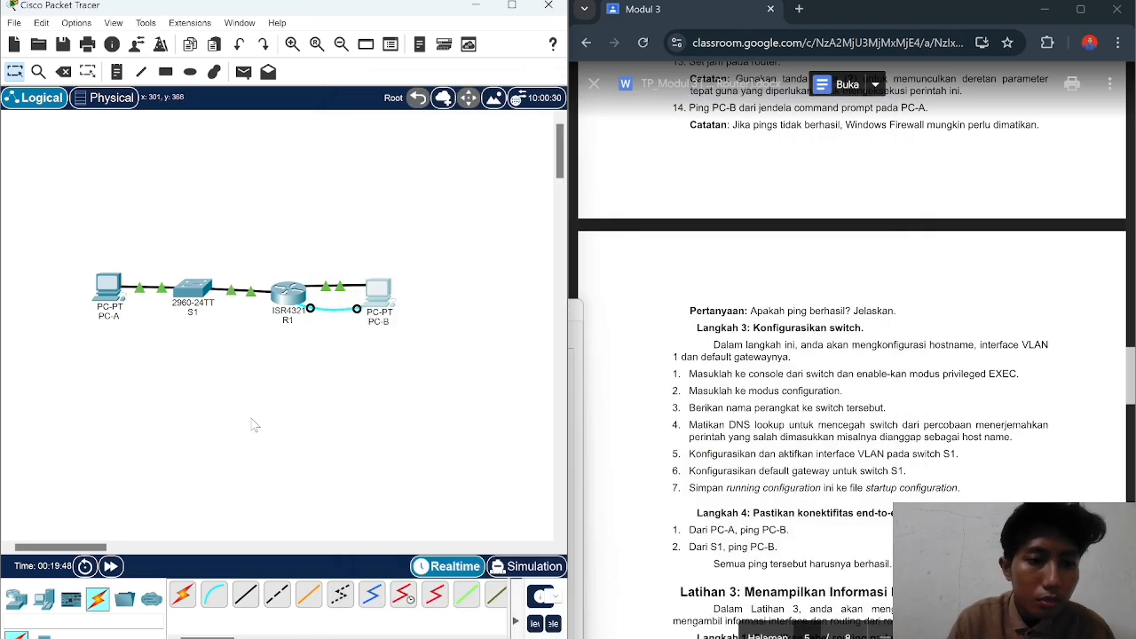
click(109, 288)
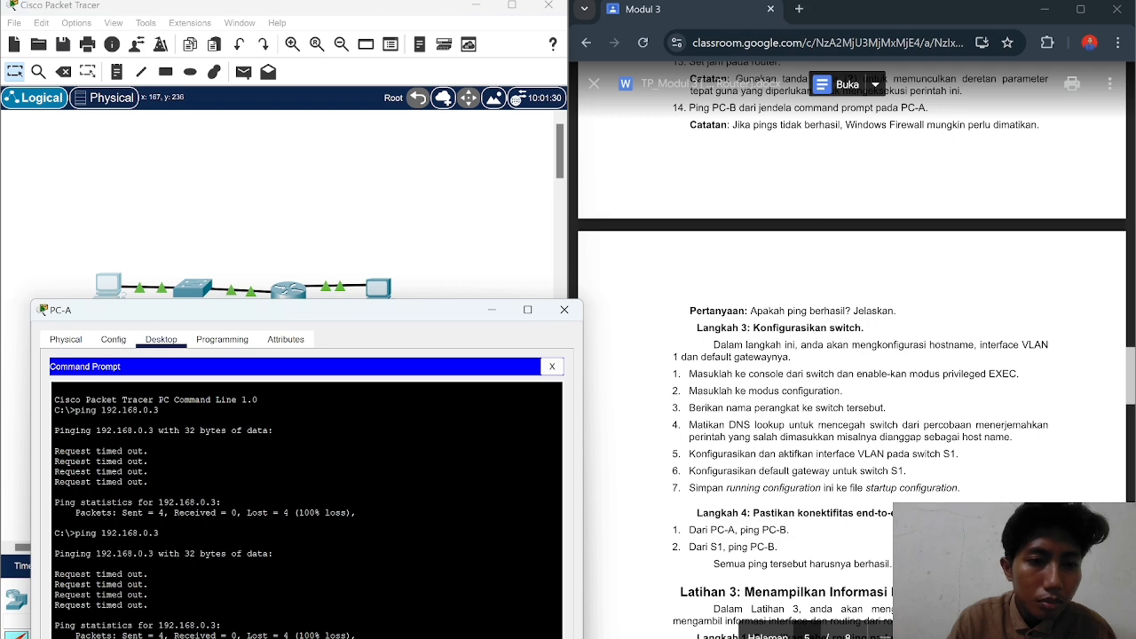
Step: Close PC-A's Command Prompt to get back to its Desktop applications
drag(370, 313, 383, 139)
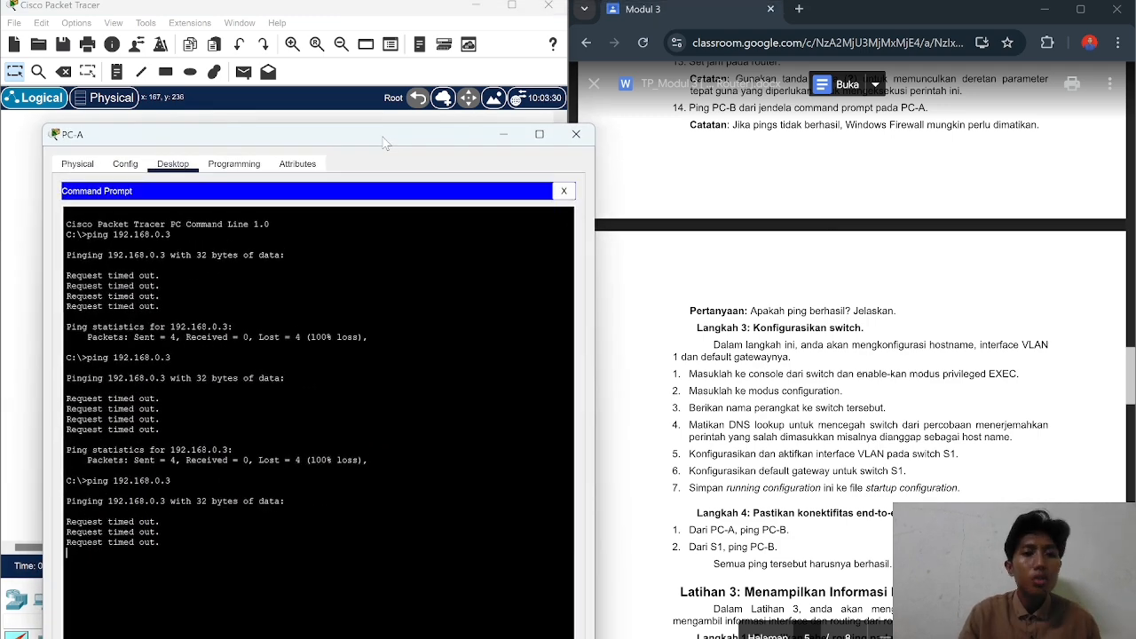
click(505, 135)
click(108, 284)
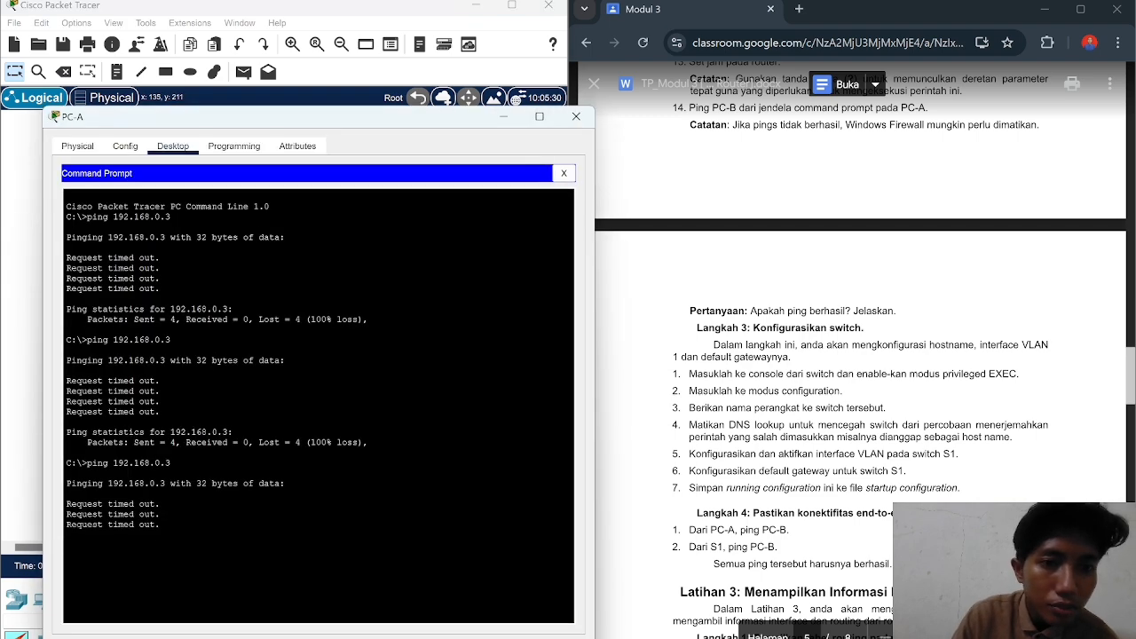
click(568, 174)
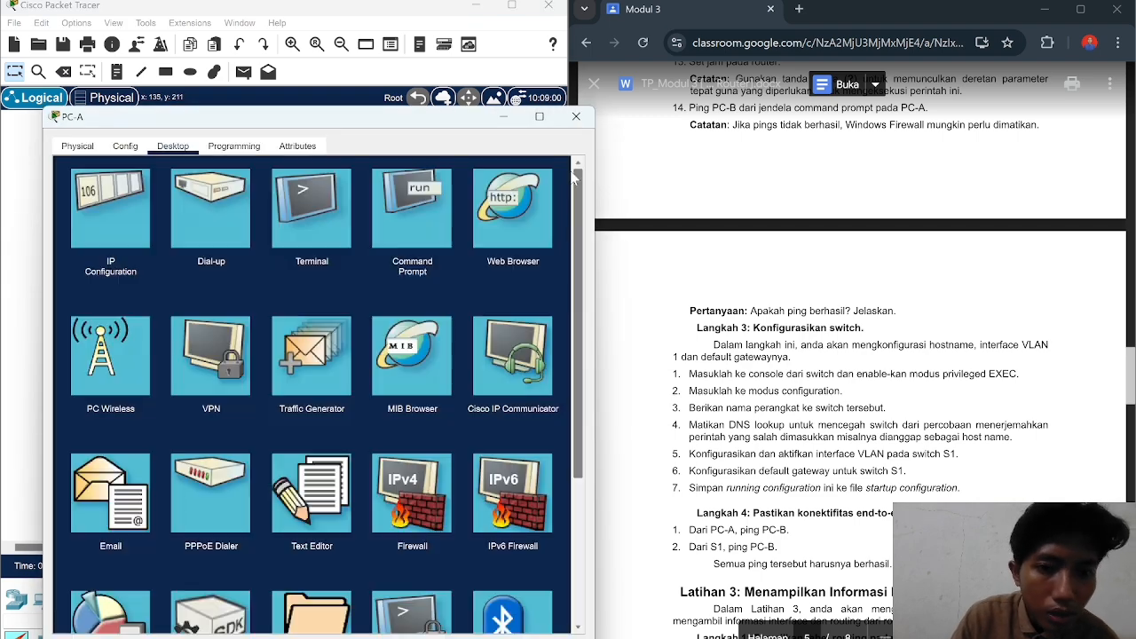
Step: Check that PC-A's Firewall and IPv6 Firewall services are both Off
click(436, 502)
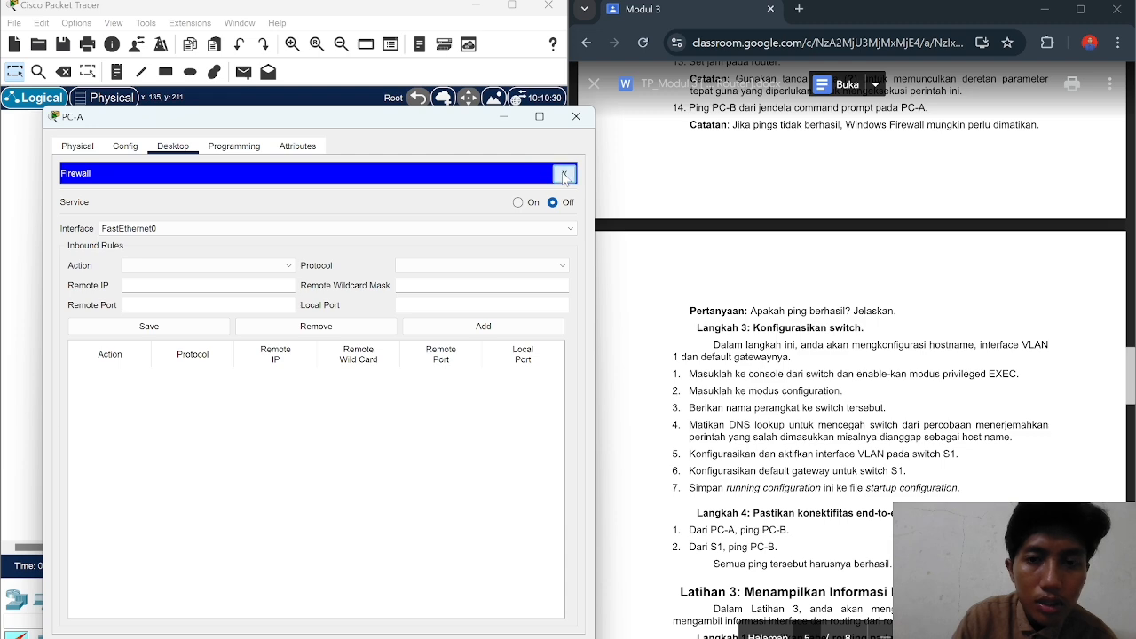
click(563, 173)
click(522, 484)
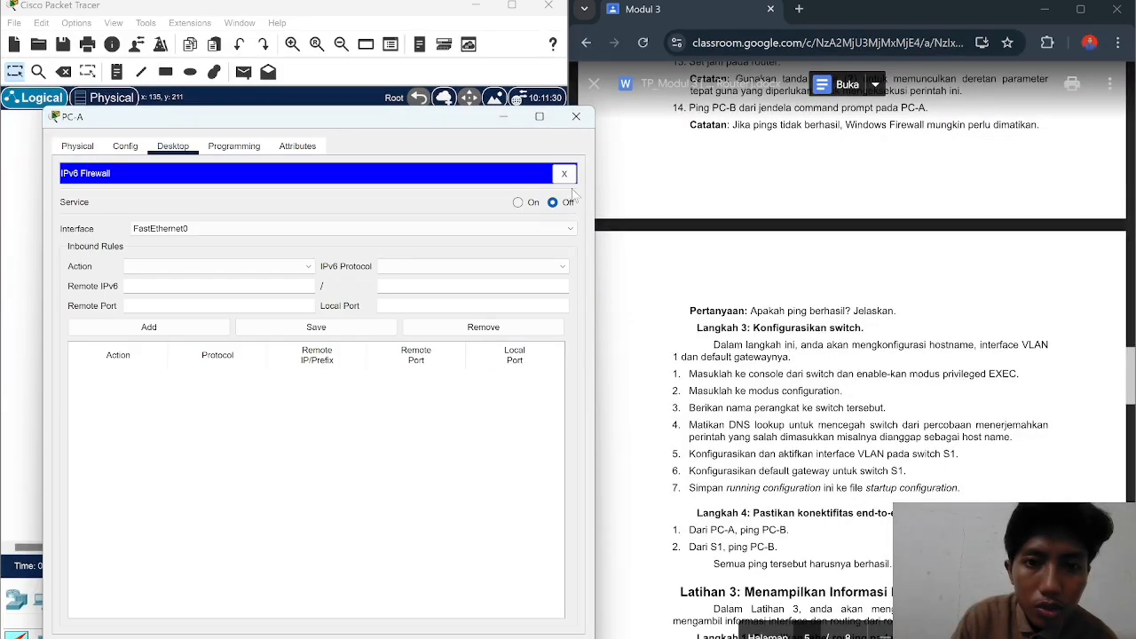
click(563, 173)
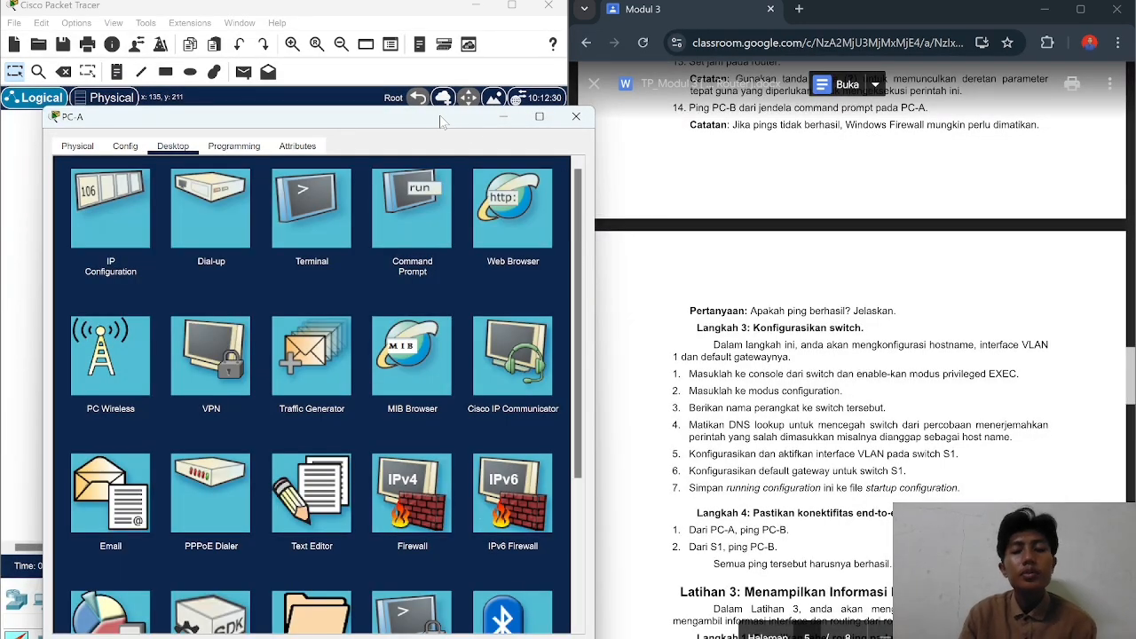
Step: Put PC-A's window away and open switch S1 from the topology
click(503, 116)
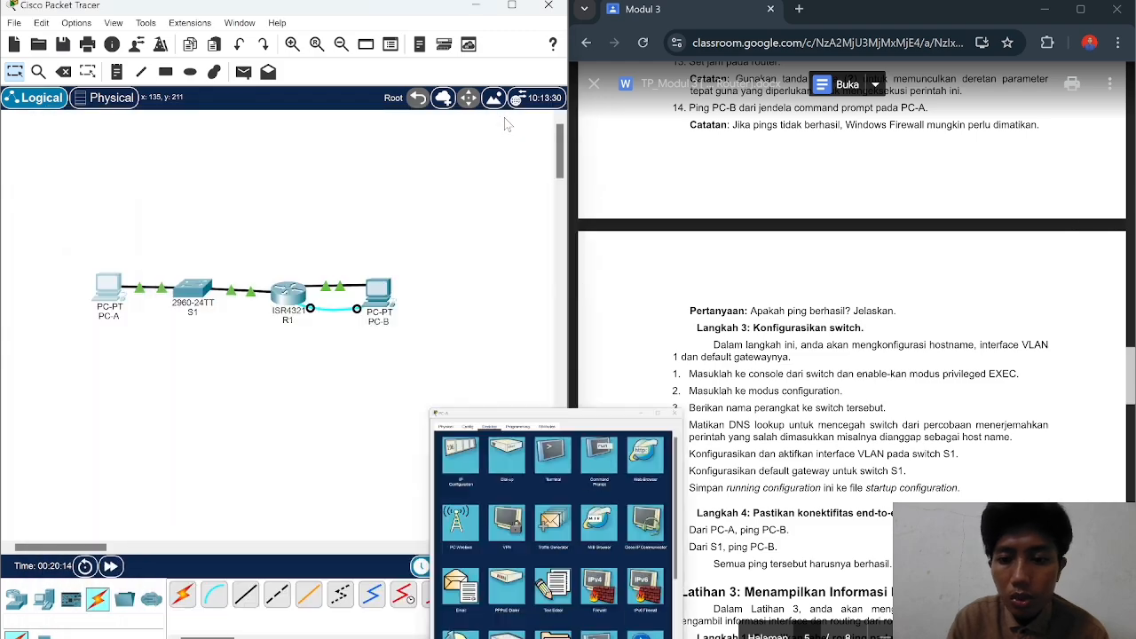
scroll(852, 355, down, 3)
scroll(852, 355, up, 5)
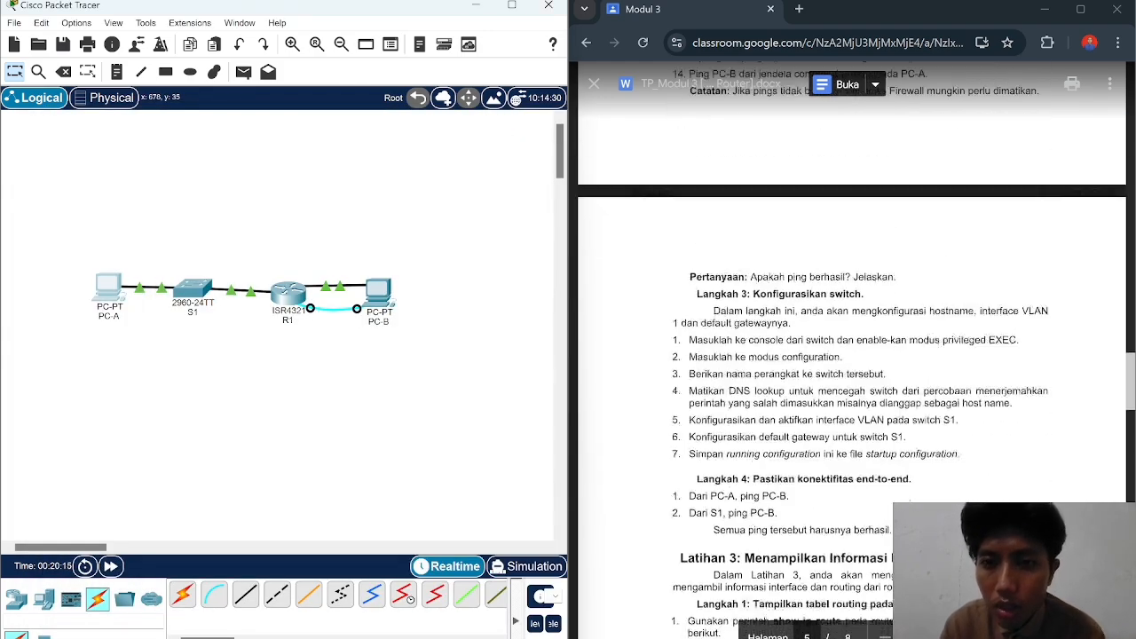
scroll(853, 355, down, 2)
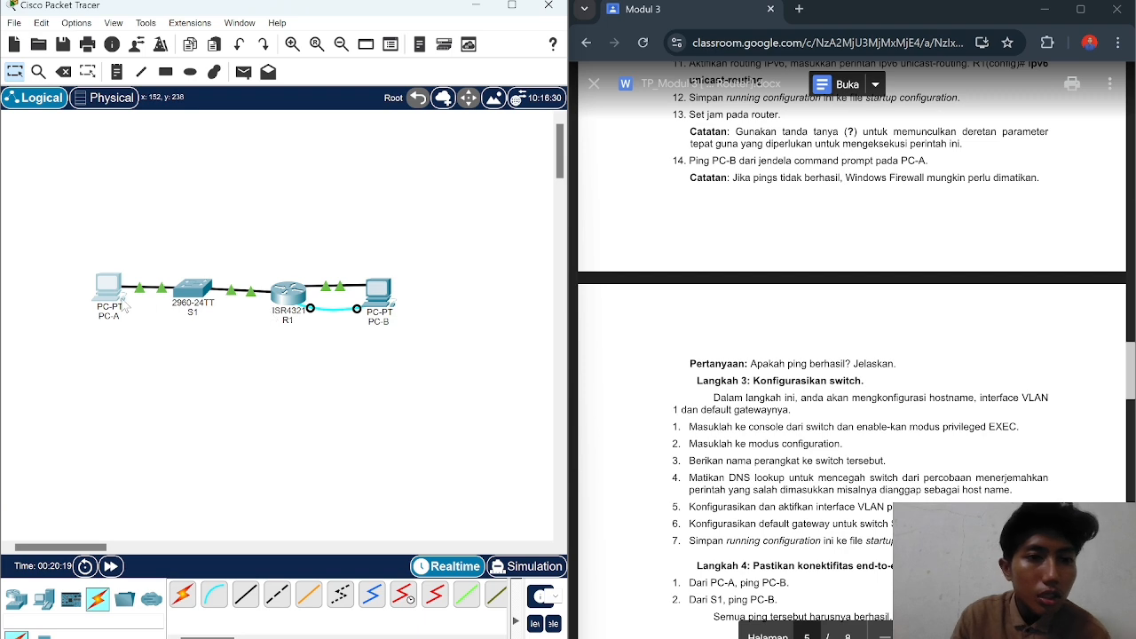
mouse_move(269, 303)
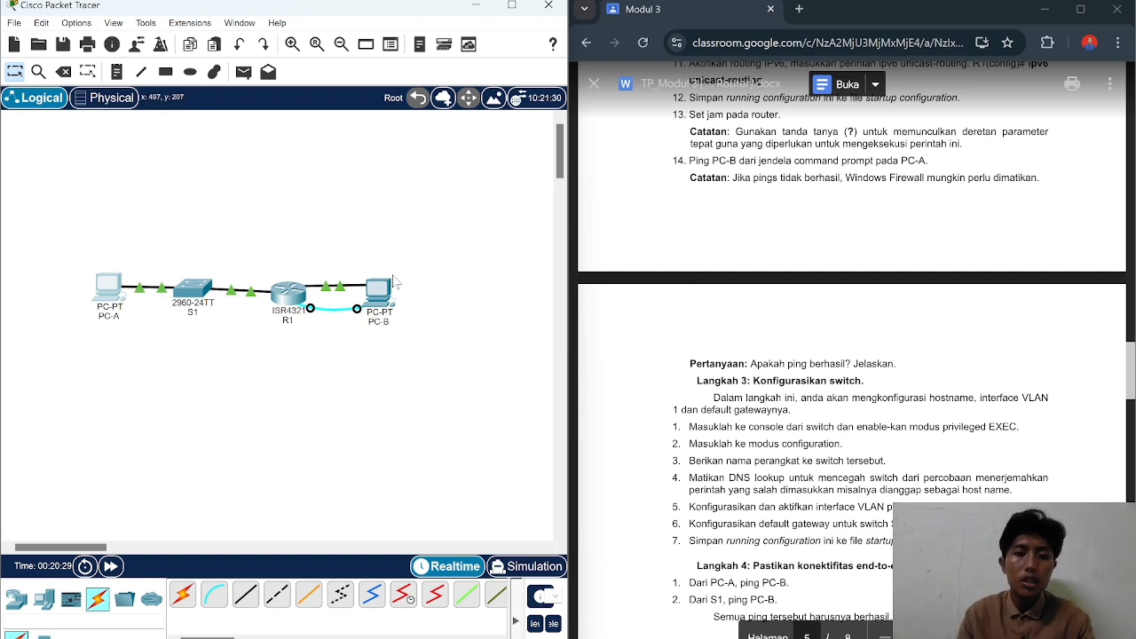
mouse_move(392, 282)
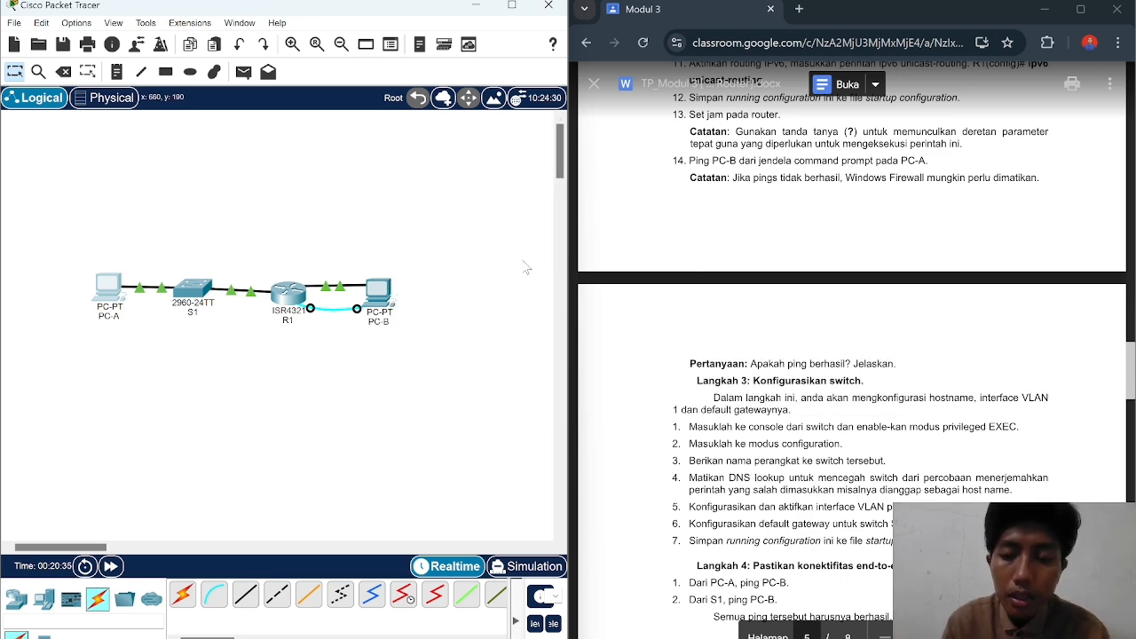
scroll(852, 355, down, 1)
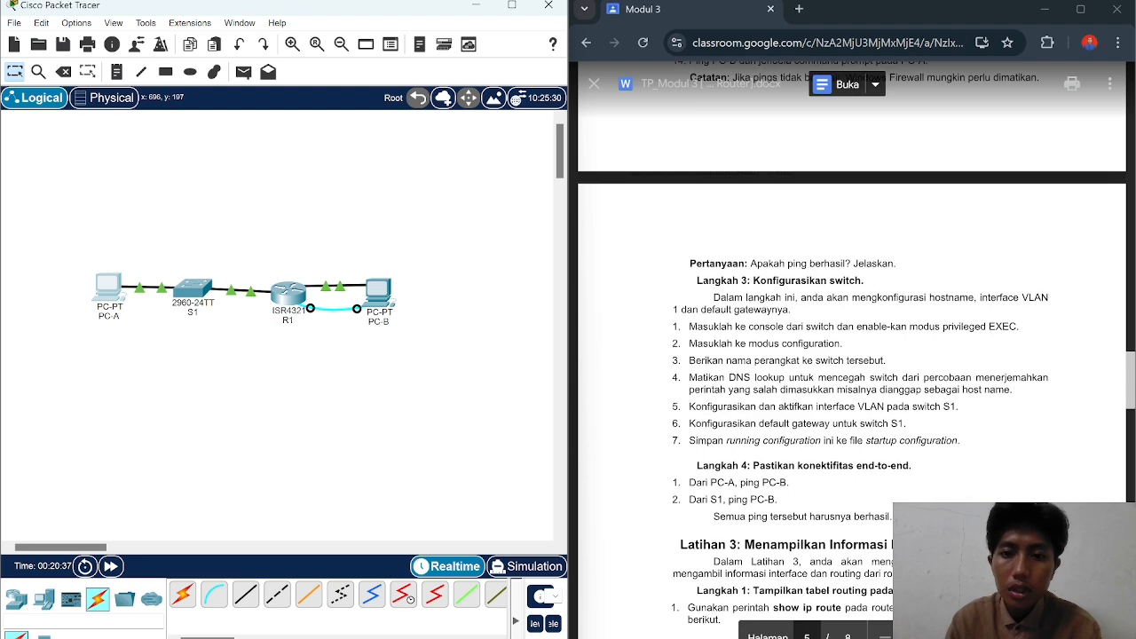
scroll(853, 355, down, 1)
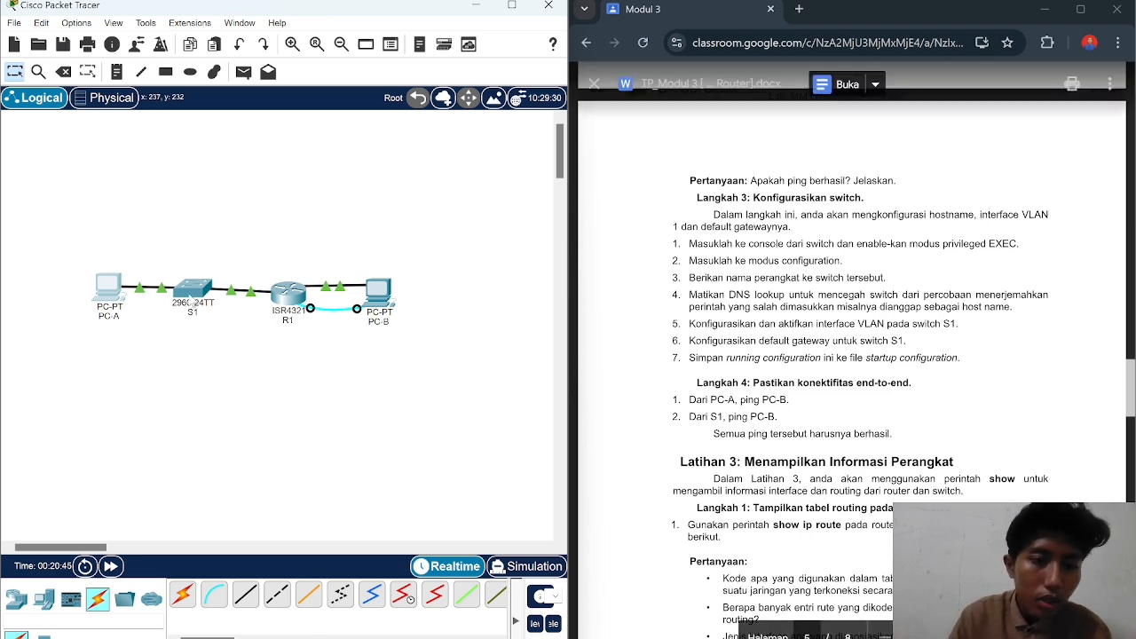
click(190, 296)
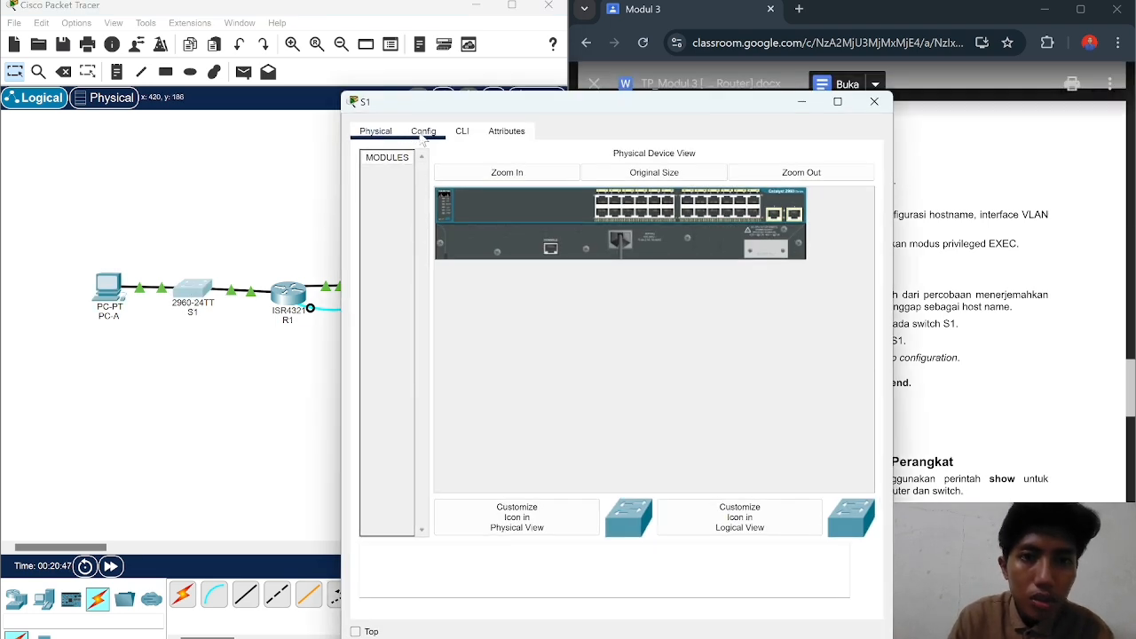
Step: Open S1's CLI, enter privileged EXEC mode, then global configuration mode with conf t
click(424, 132)
click(462, 133)
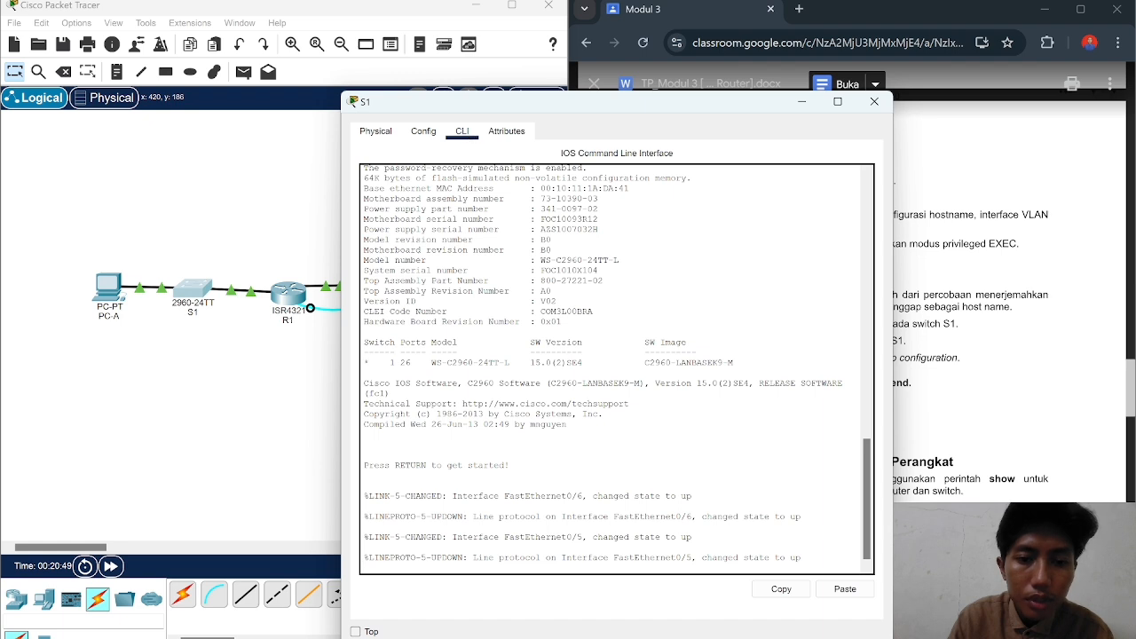
key(Return)
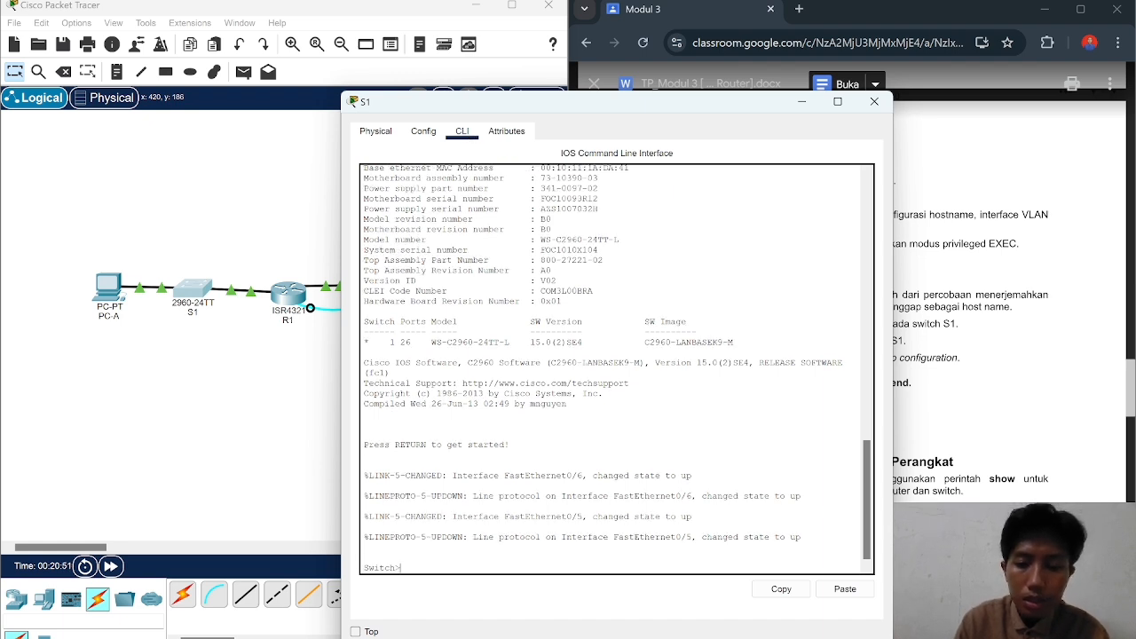
text(enable)
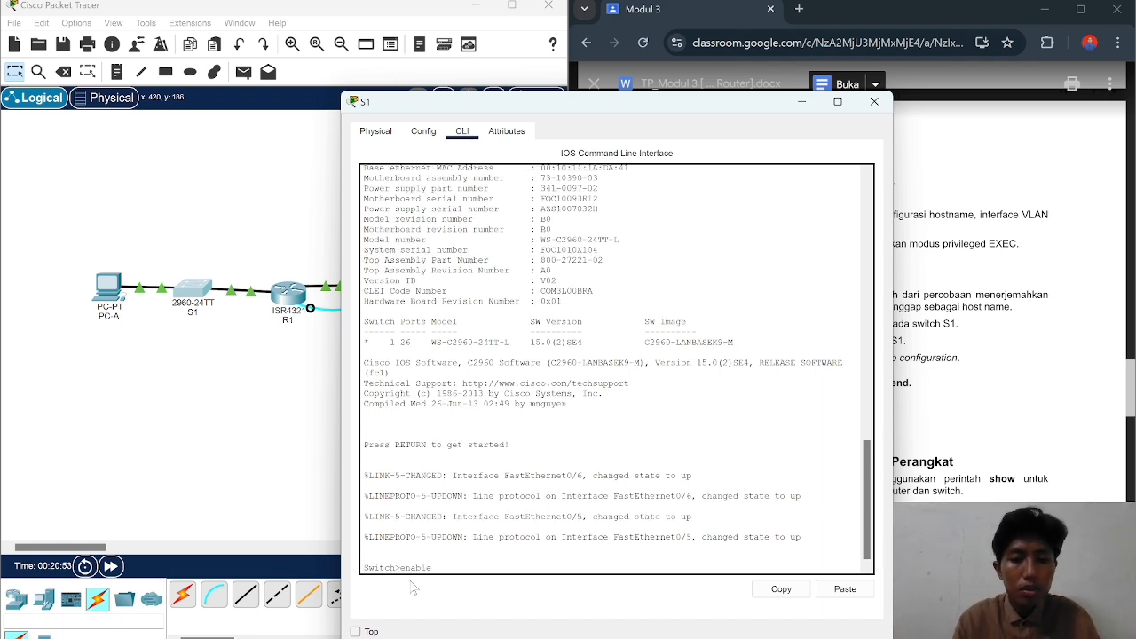
key(Return)
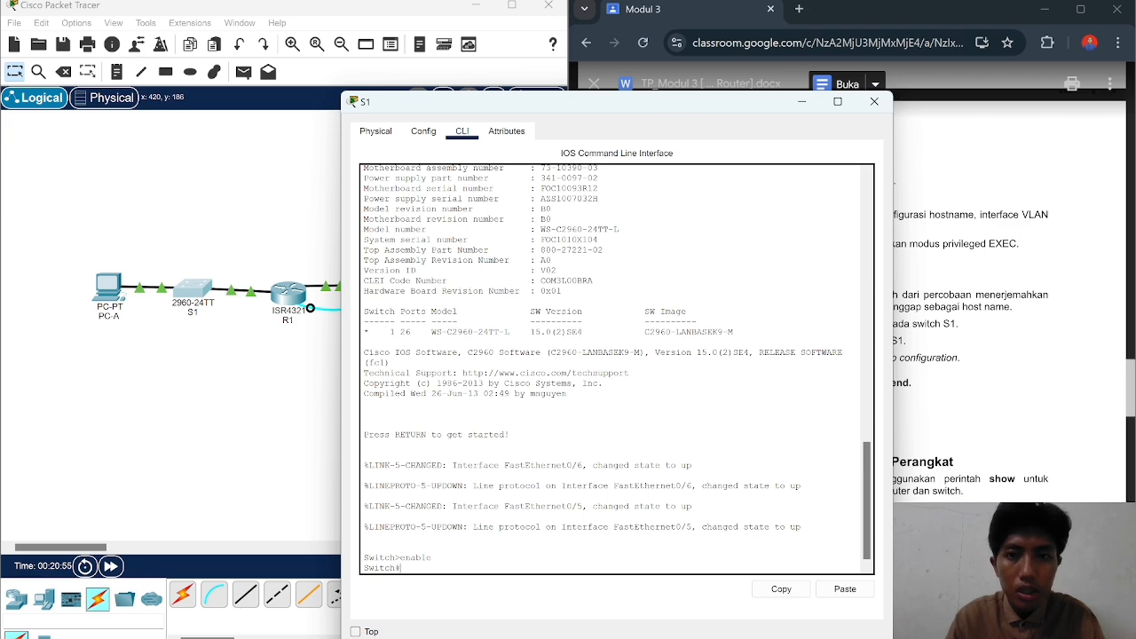
drag(655, 106, 413, 93)
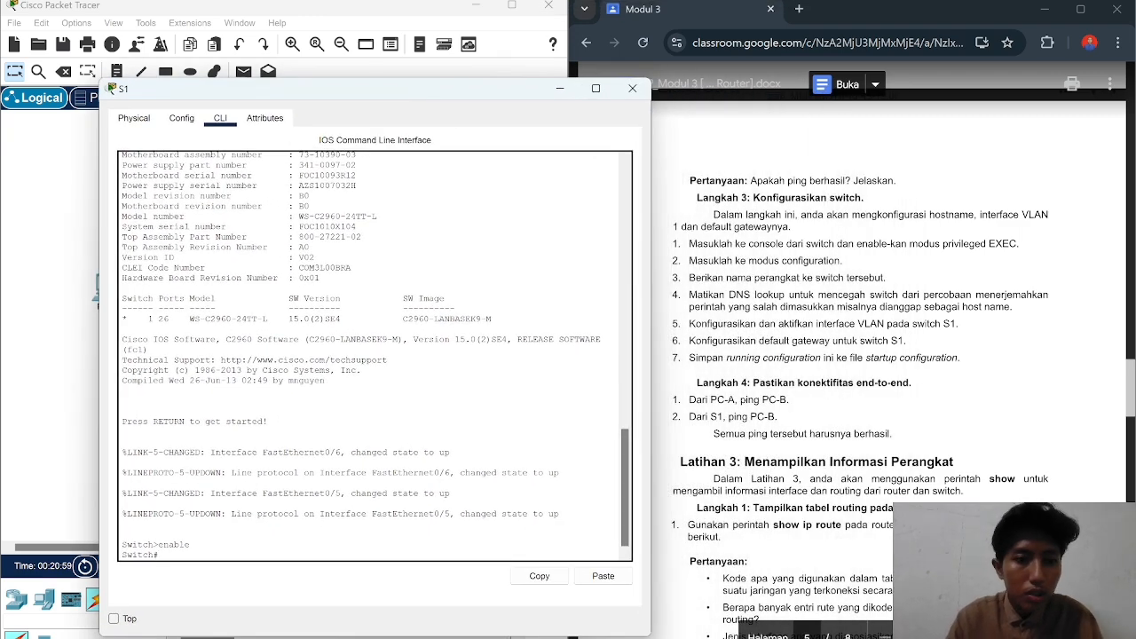
text(conf t)
key(Return)
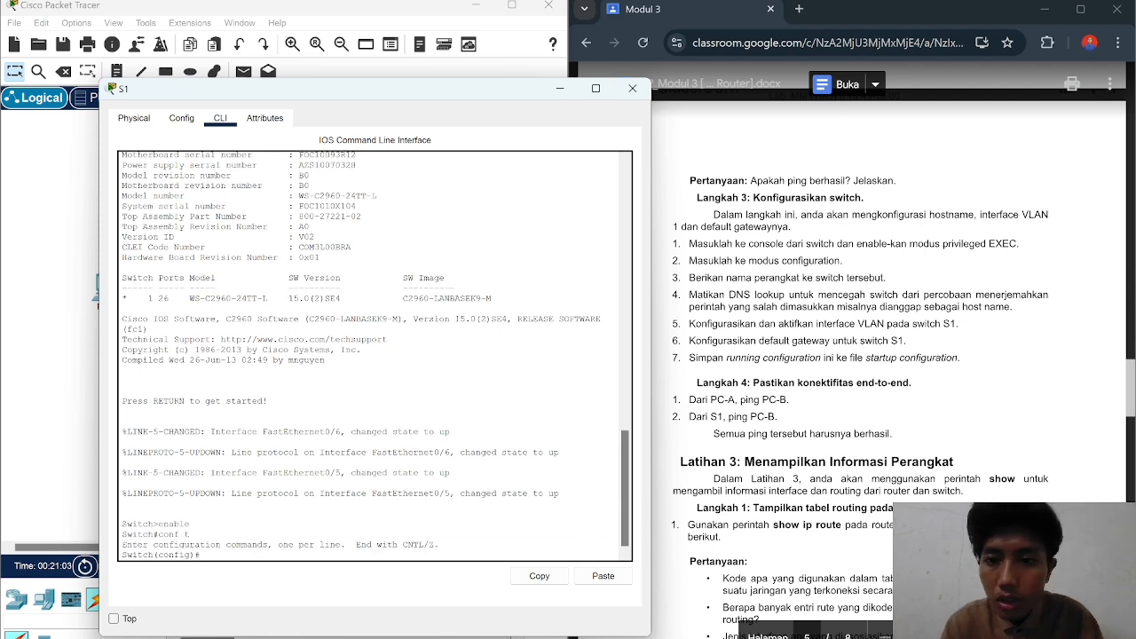
Step: Set the switch hostname to S1 and disable DNS lookup with no ip domain-lookup
text(hostna)
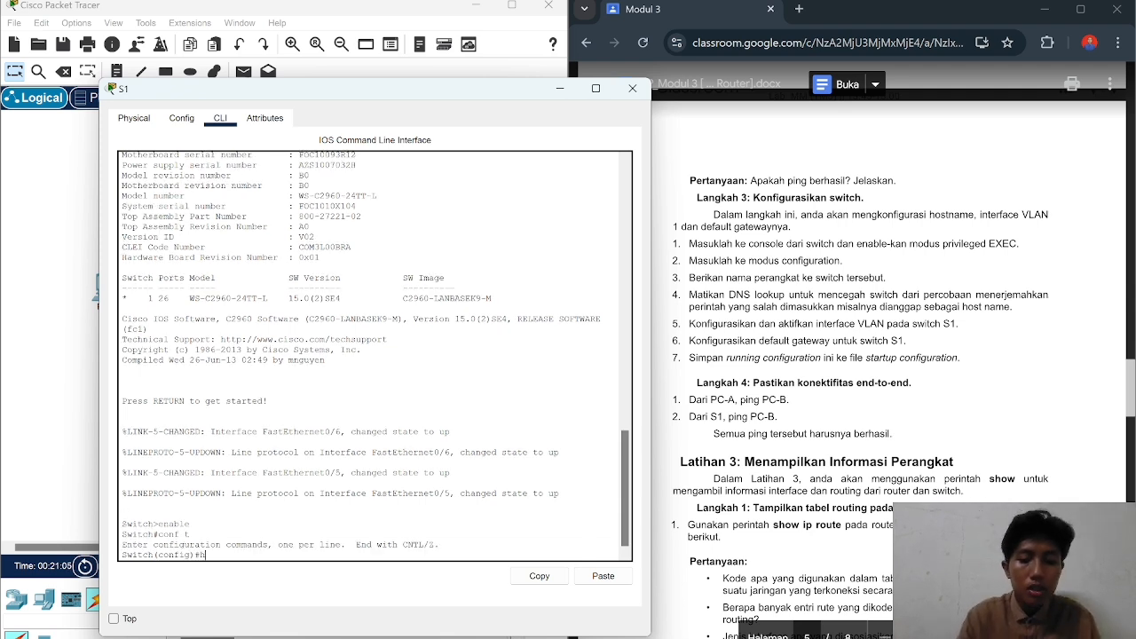
key(BackSpace)
key(BackSpace)
key(BackSpace)
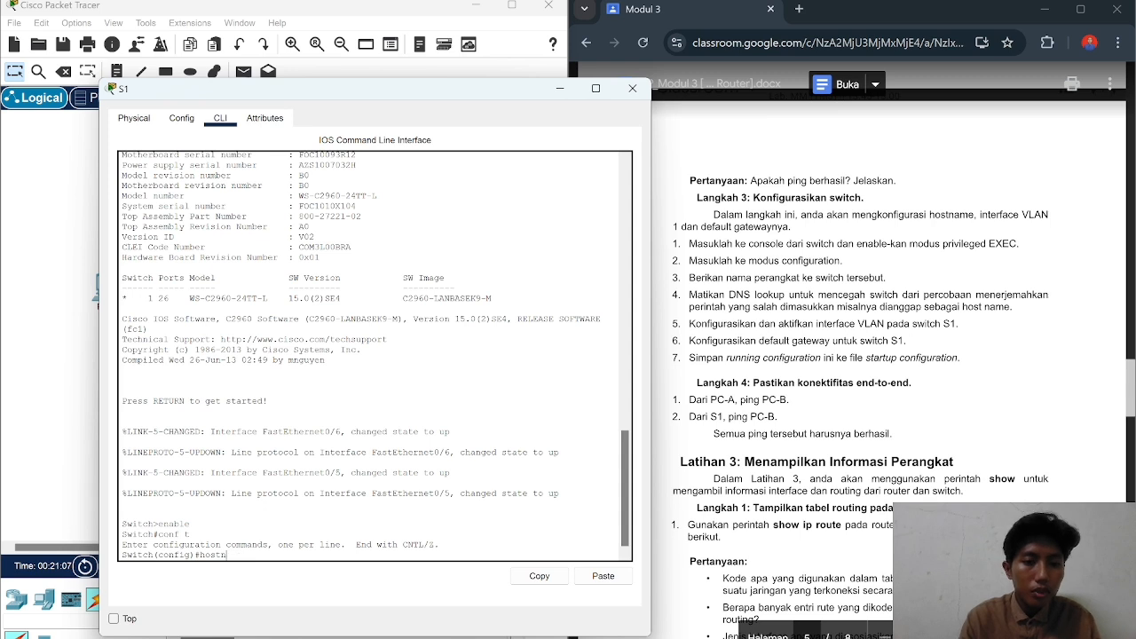
text(ame)
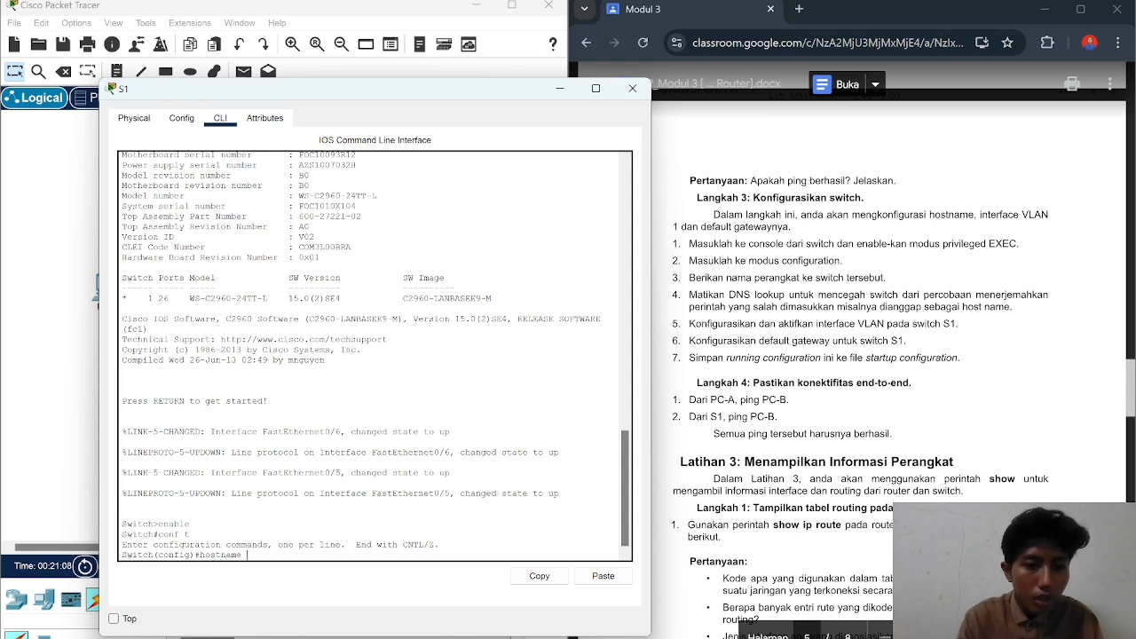
text( S1)
key(Return)
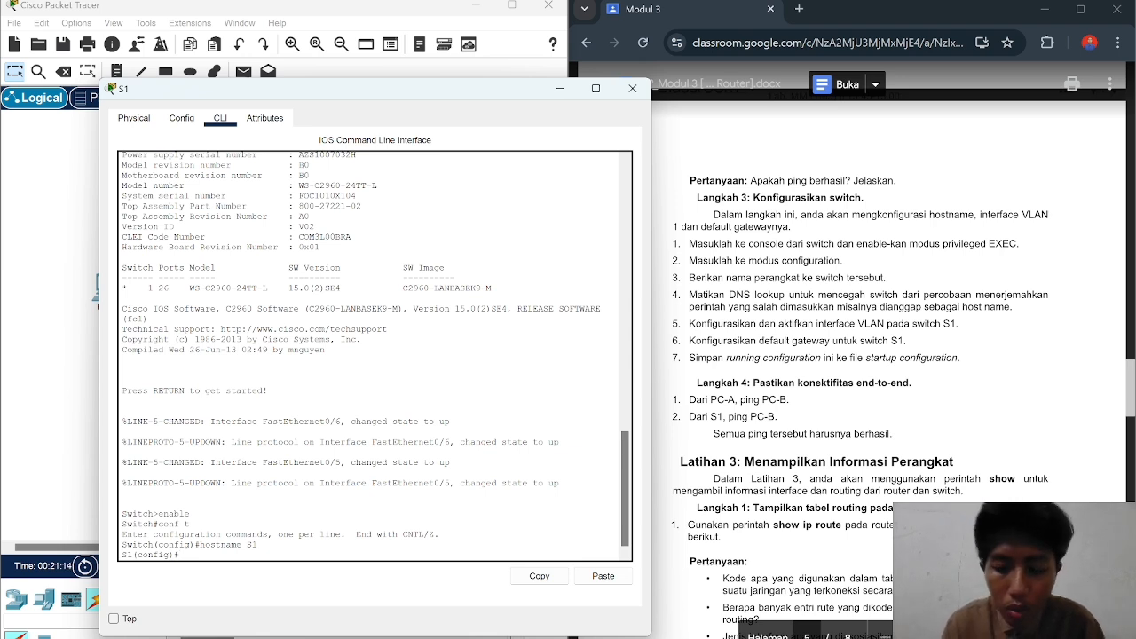
text(no ip)
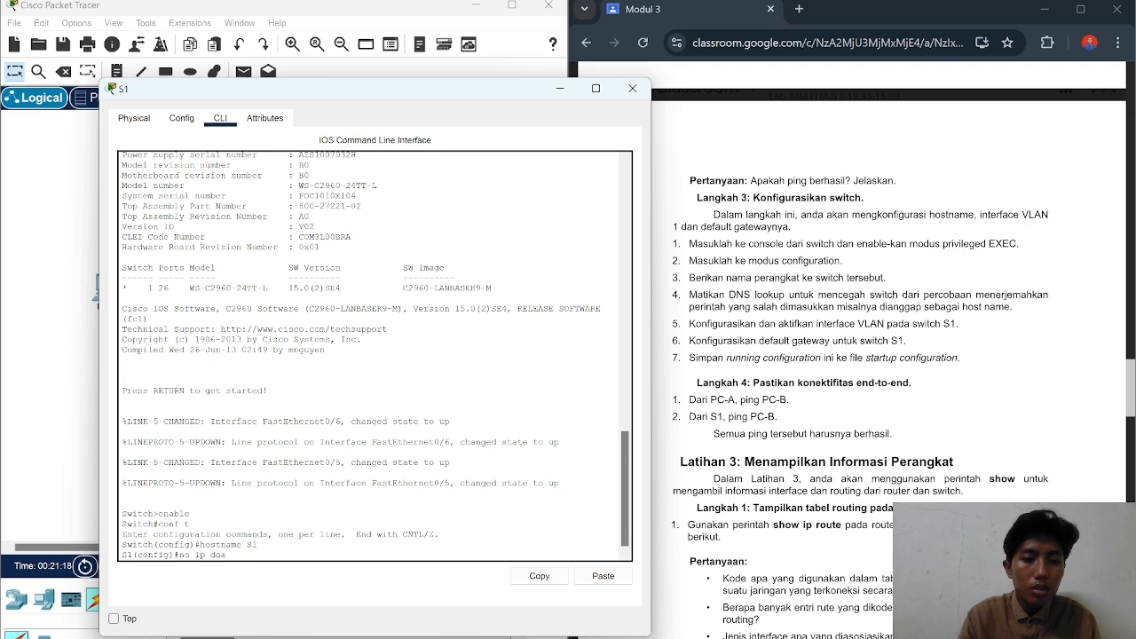
text( domain-l)
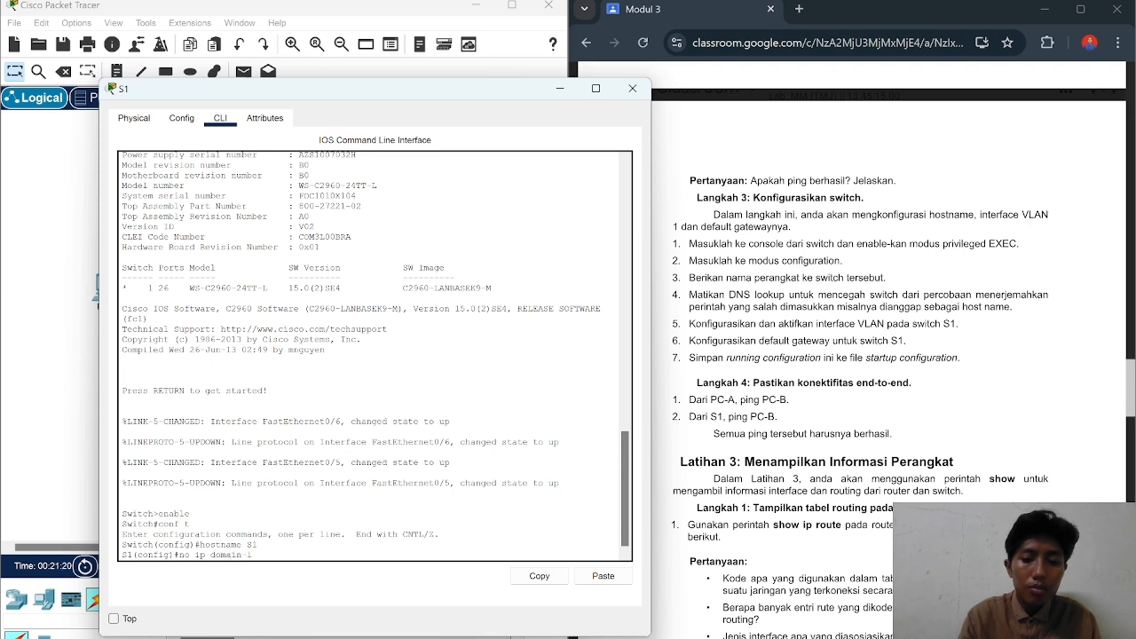
text(ookup)
key(Return)
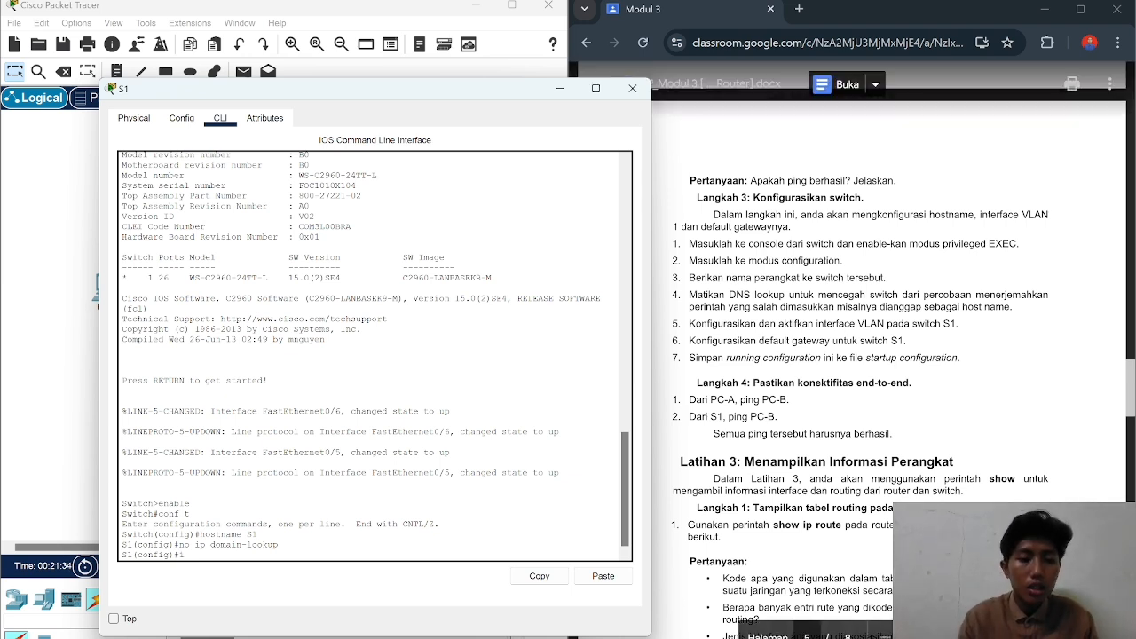
Step: Try the VLAN 1 interface command several times, each mistyped attempt rejected
text(ntervfa)
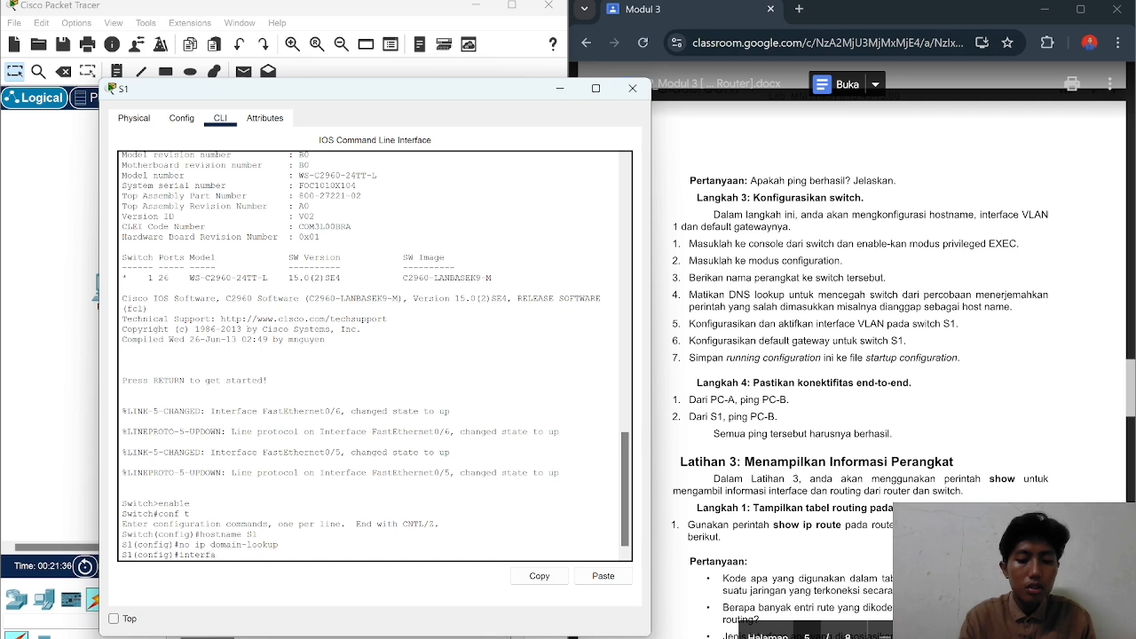
text(ce vlan1)
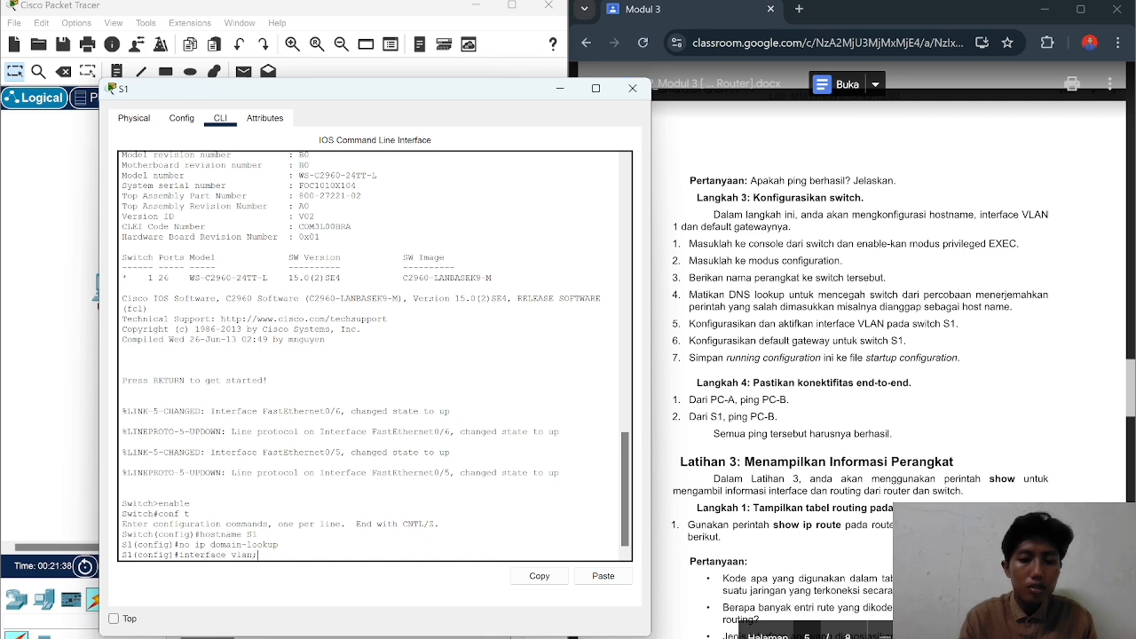
text(1)
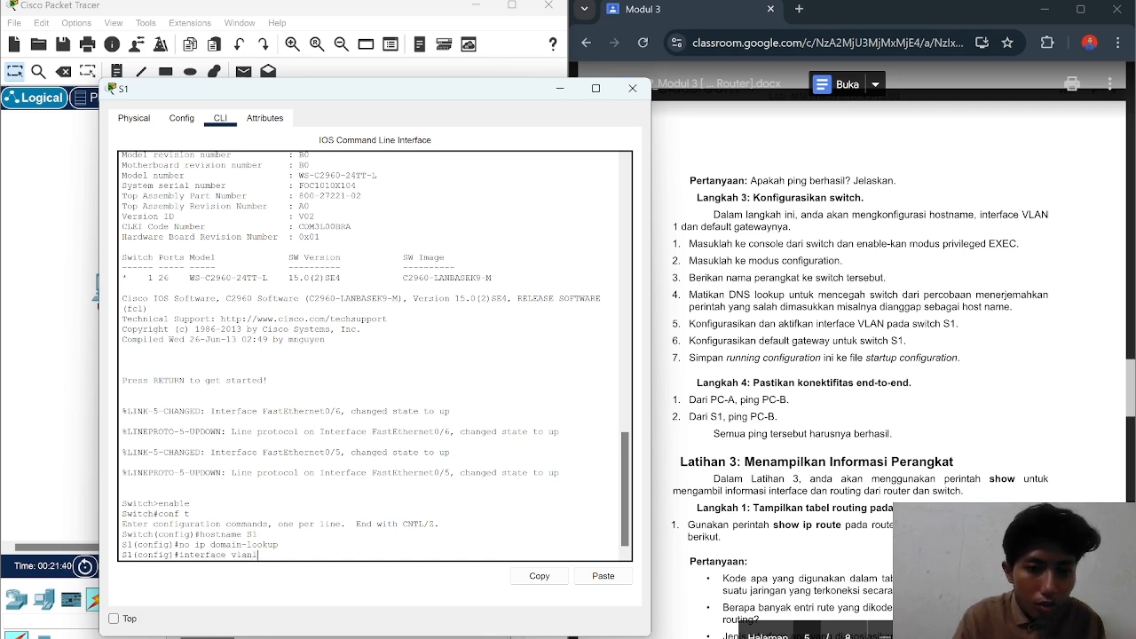
key(Return)
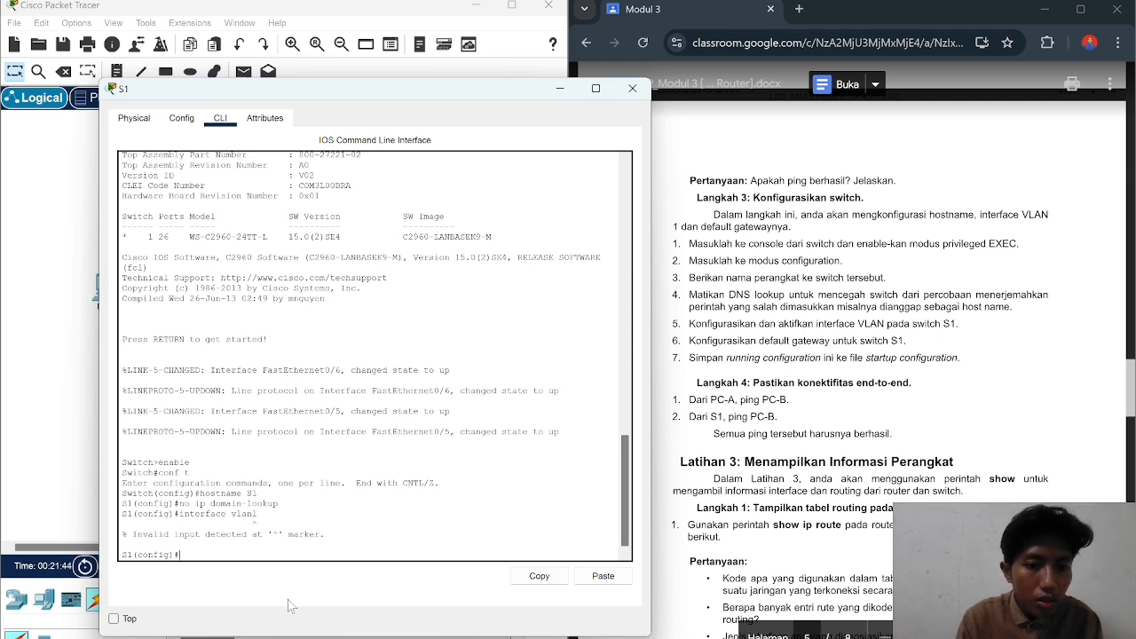
text(inter)
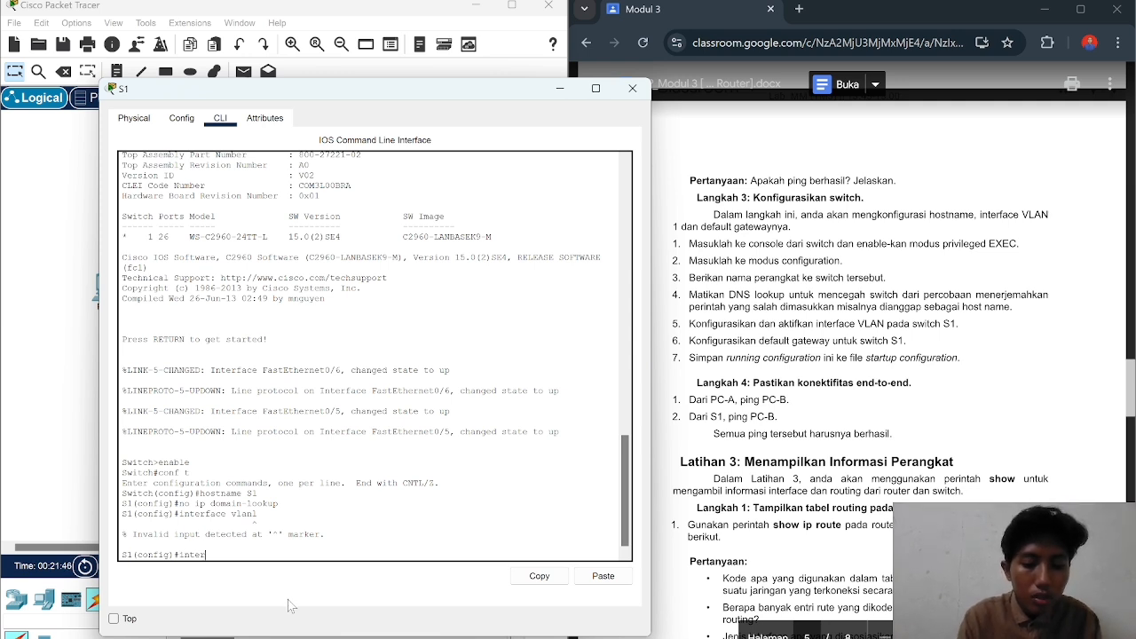
text(face)
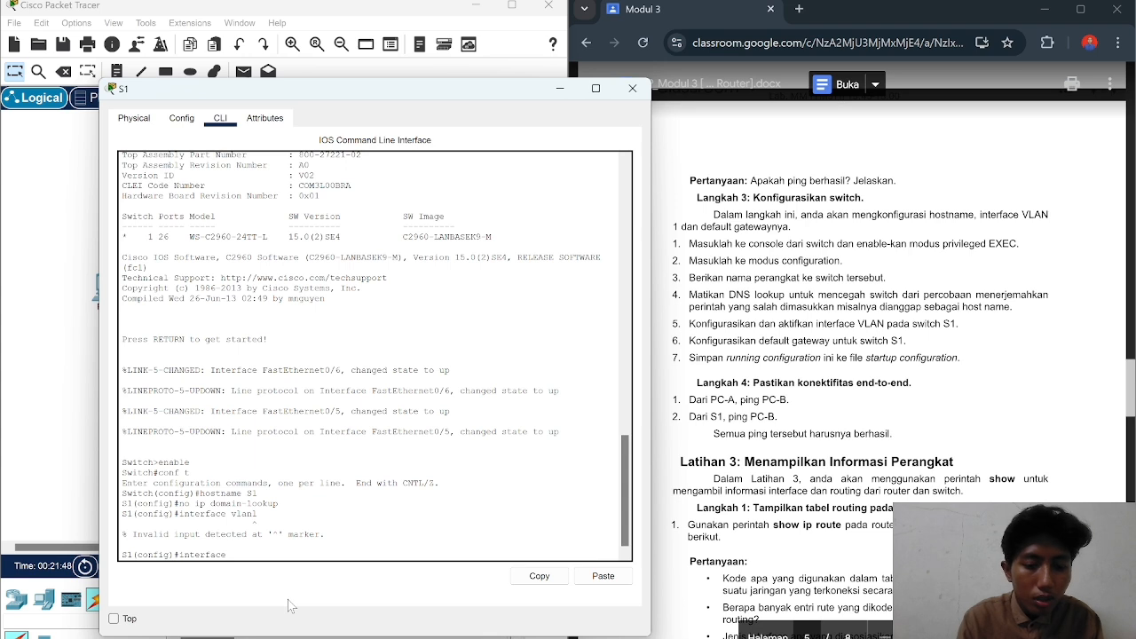
text( vlan)
key(Return)
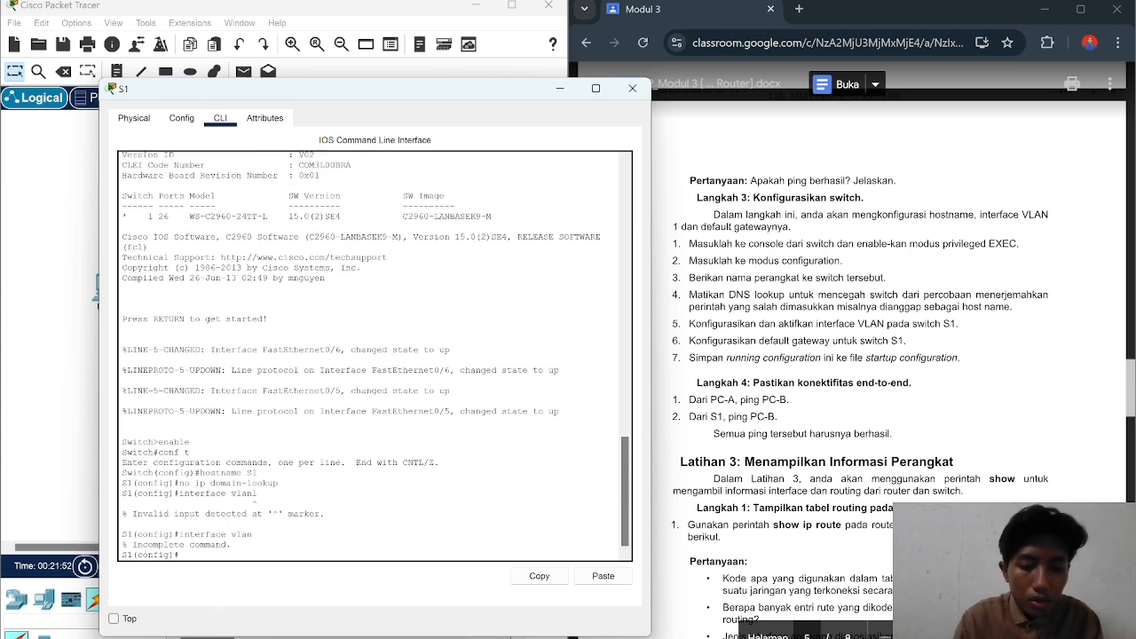
text(intervace)
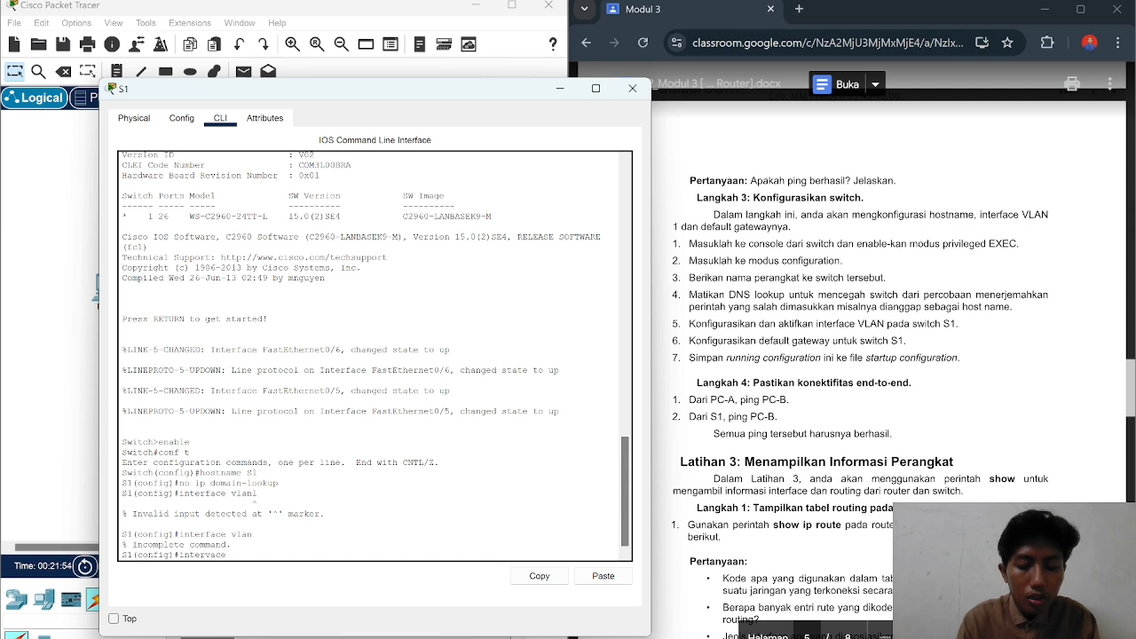
text(vlan)
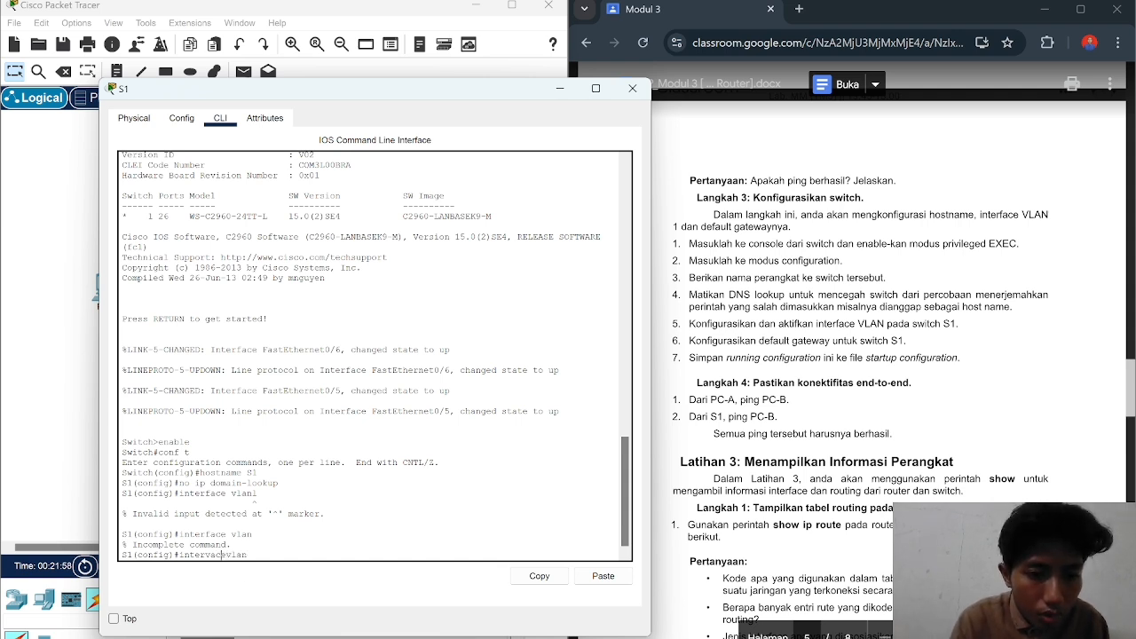
key(Left)
key(Left)
key(Left)
key(Left)
key(Left)
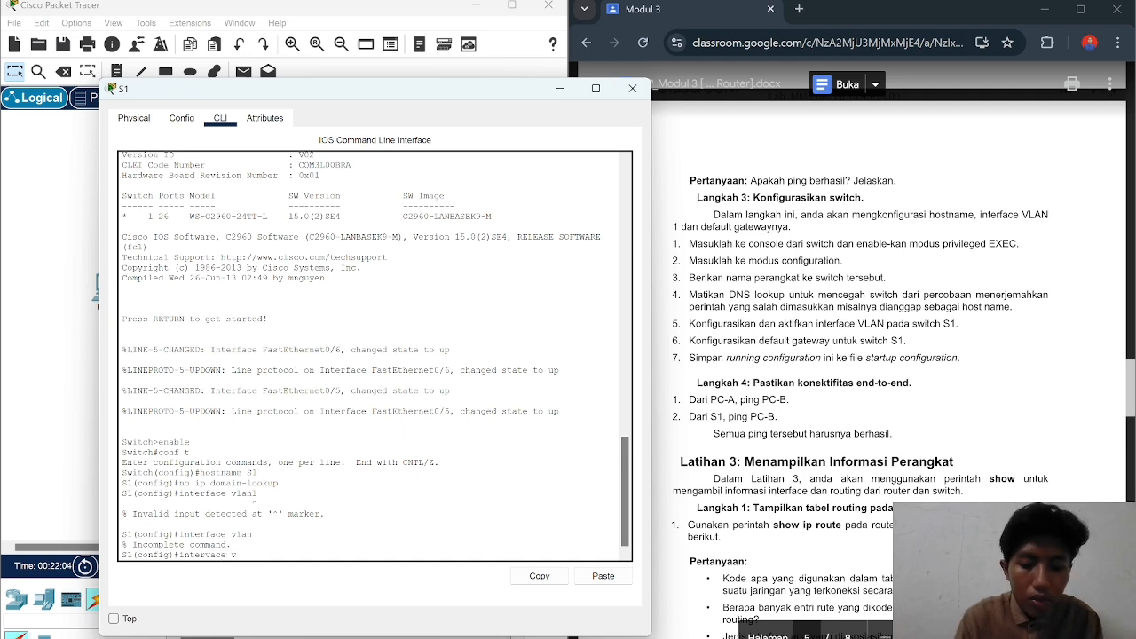
text(lan)
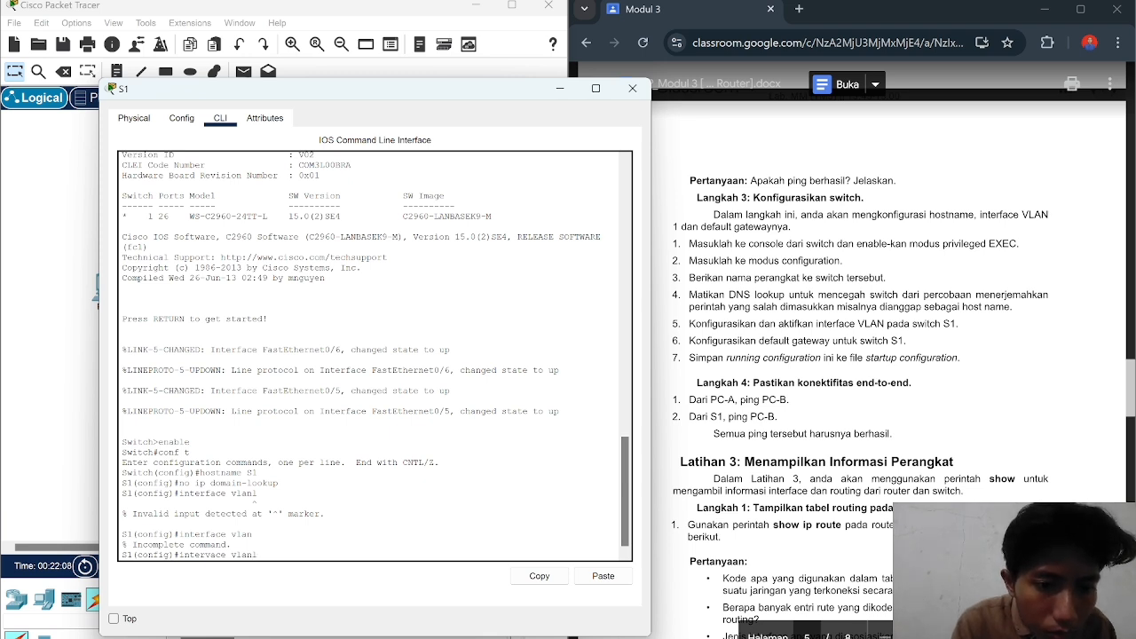
text(1)
key(Return)
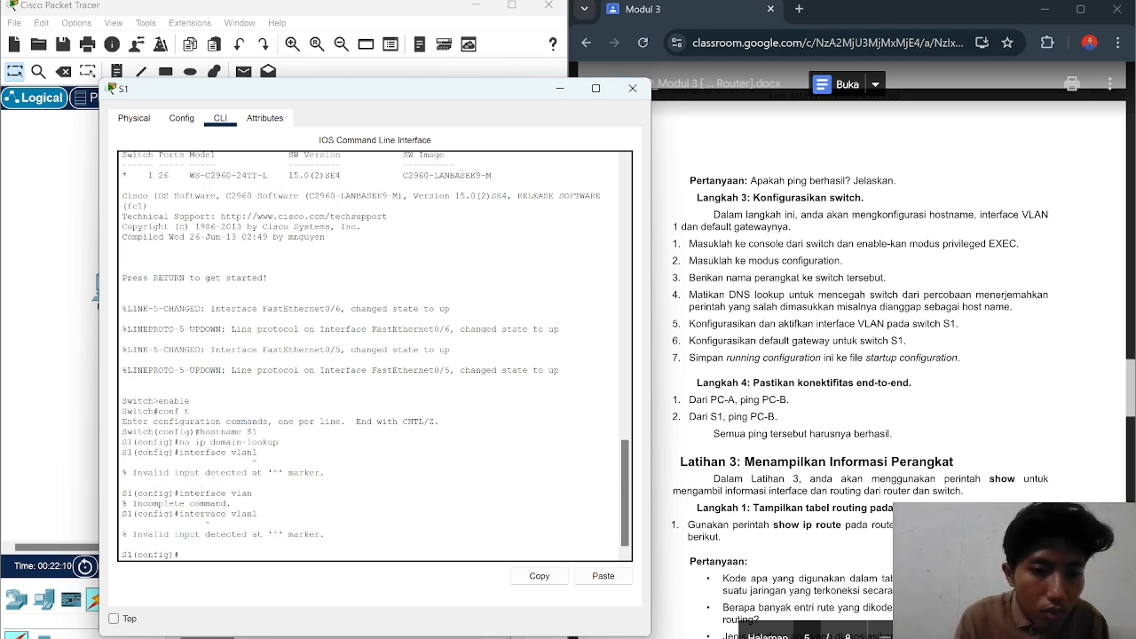
Step: Enter 'interface vlan1' correctly to reach the S1(config-if)# prompt
text(inte)
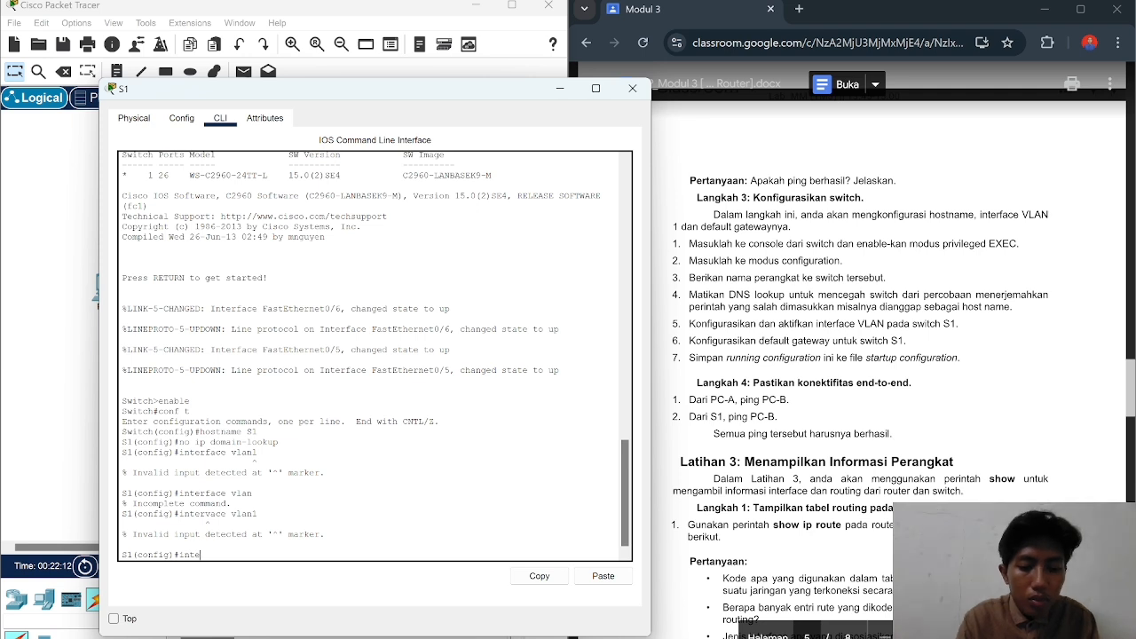
text(rface vla)
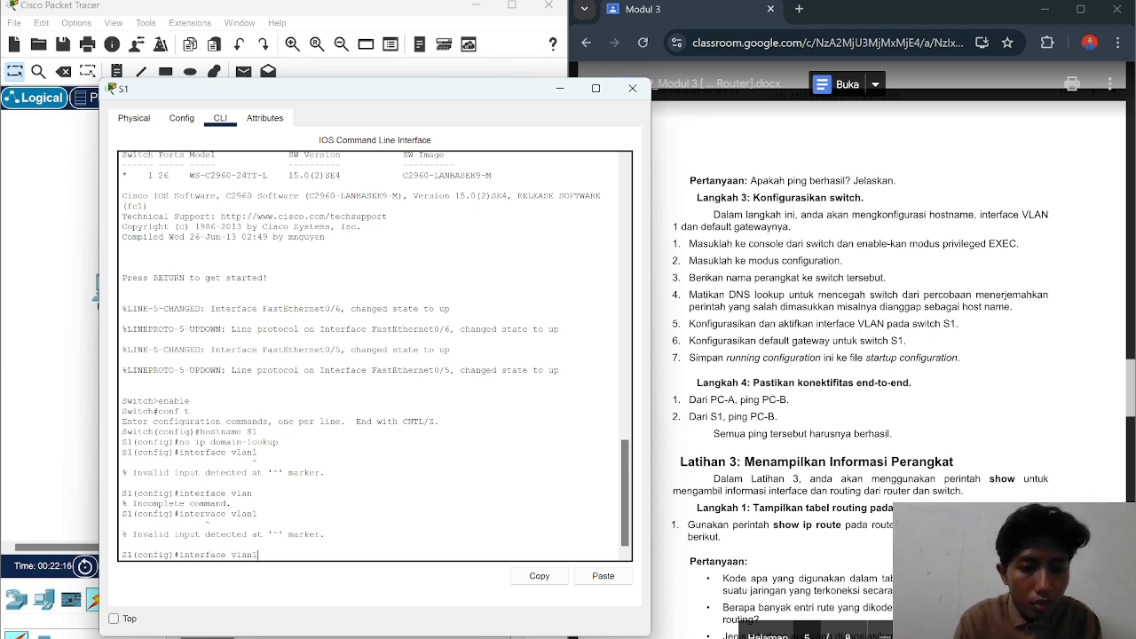
text(n1)
key(Return)
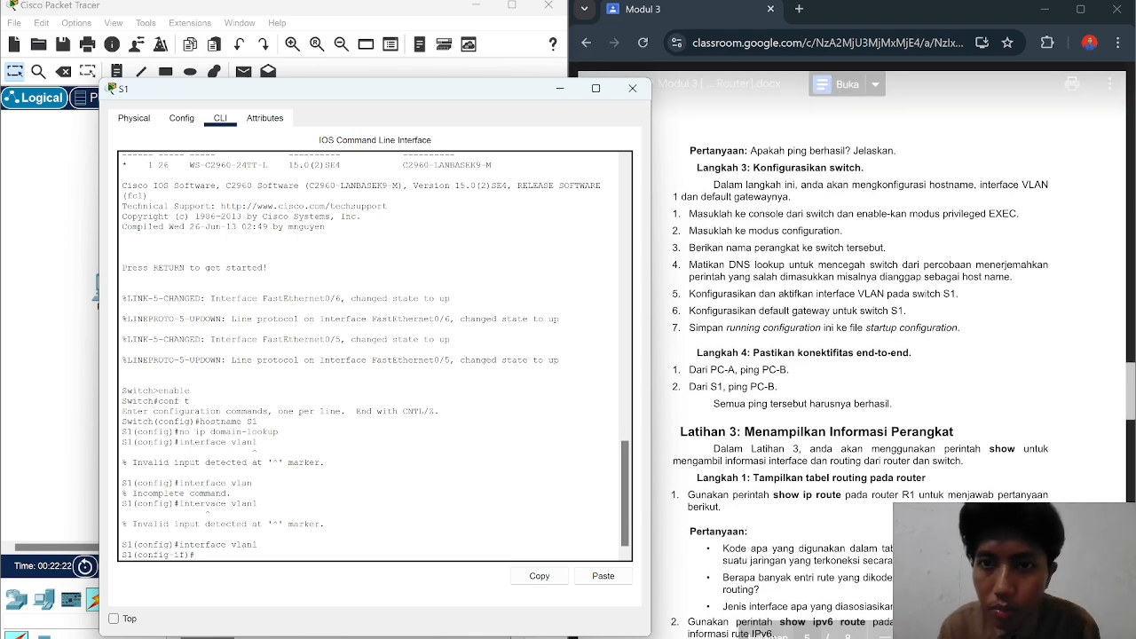
scroll(888, 355, up, 5)
scroll(852, 355, up, 10)
scroll(852, 355, down, 5)
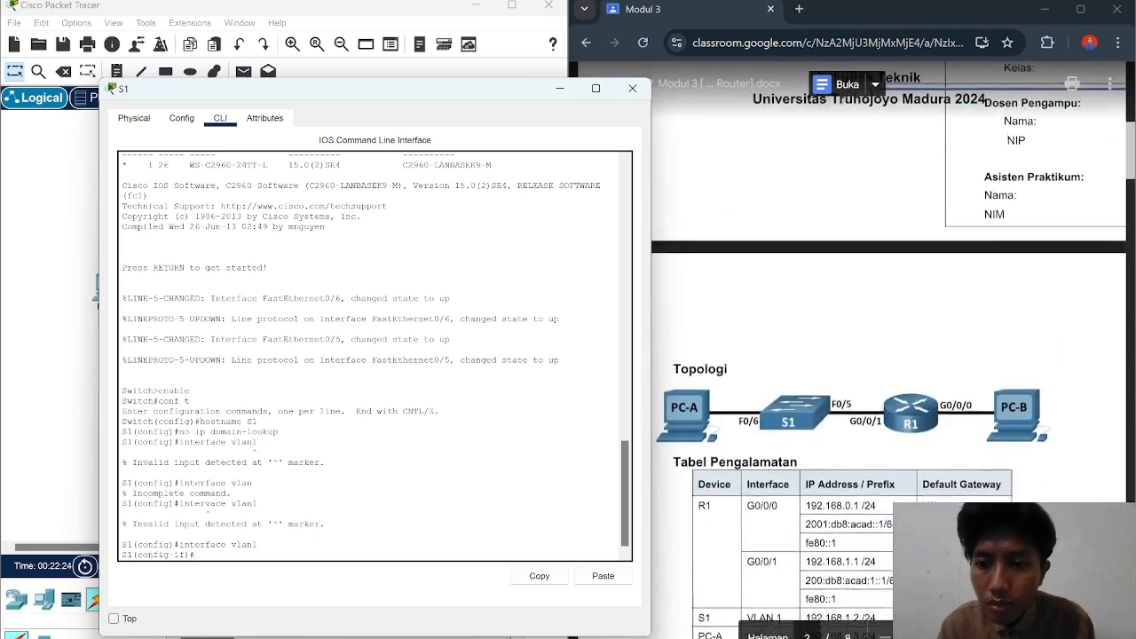
scroll(853, 355, down, 3)
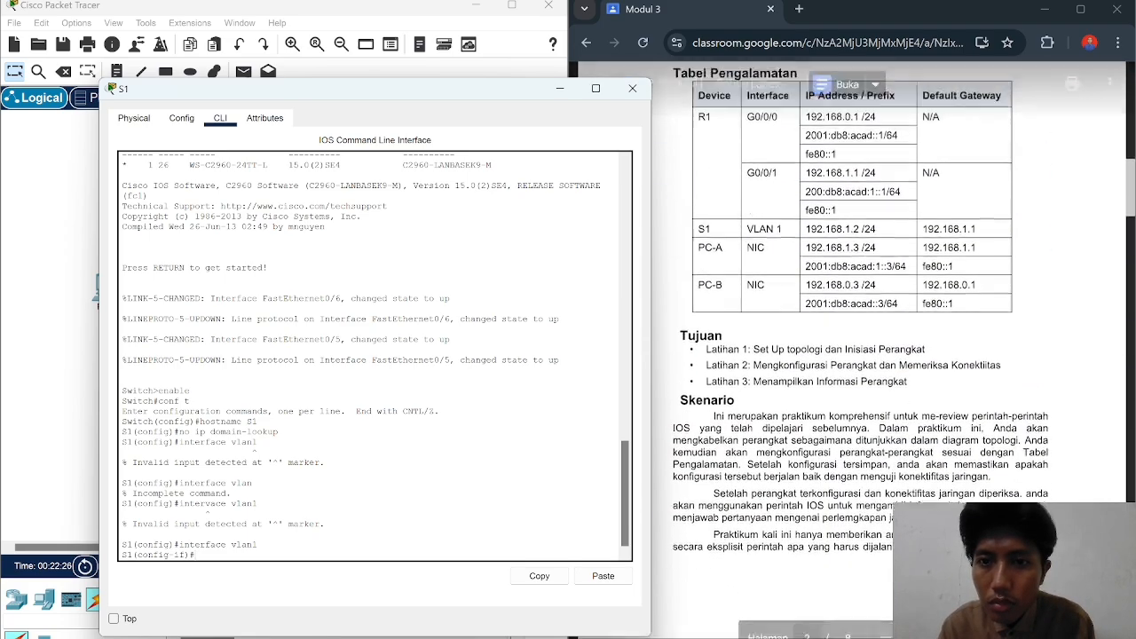
Step: Start typing the ip default-gateway command at S1's prompt while reviewing earlier output
scroll(887, 355, down, 12)
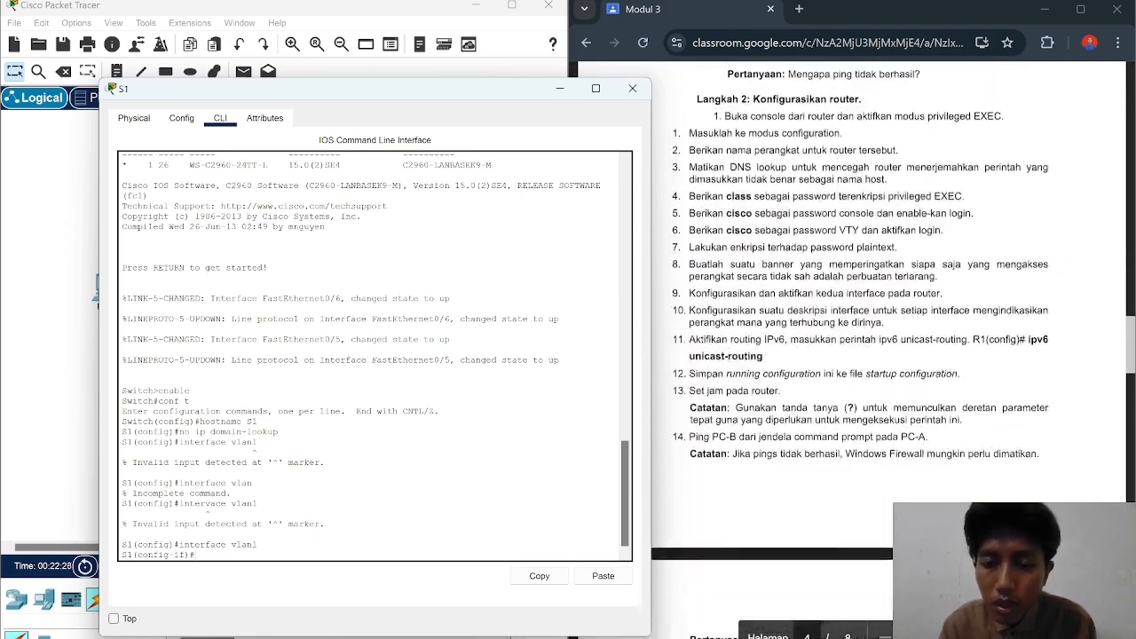
scroll(852, 355, down, 5)
scroll(852, 355, up, 4)
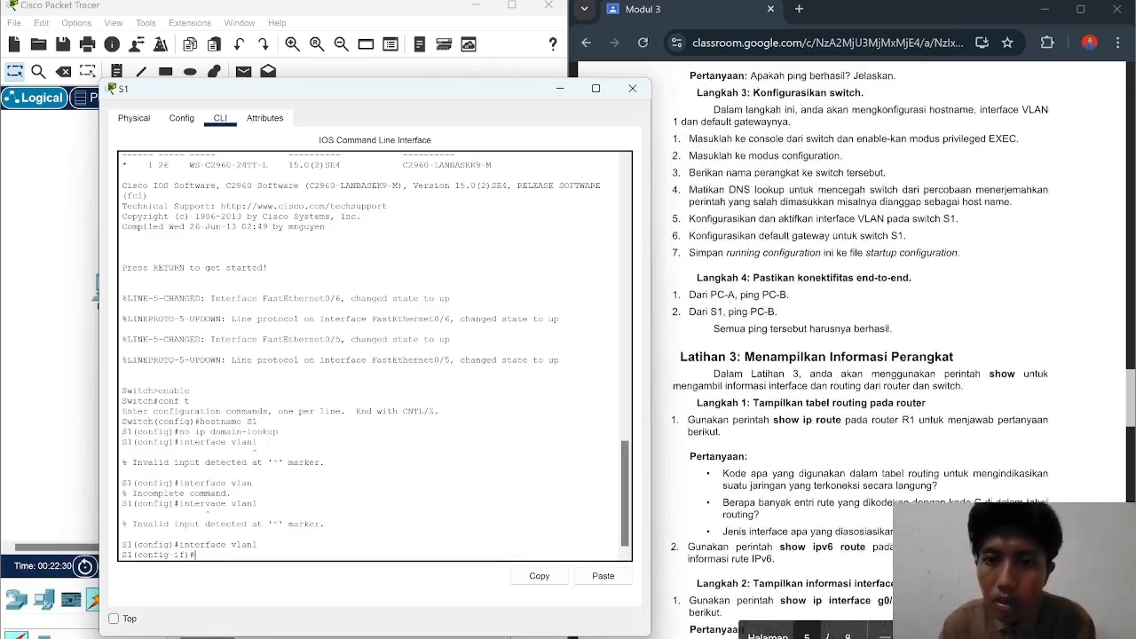
scroll(853, 355, up, 1)
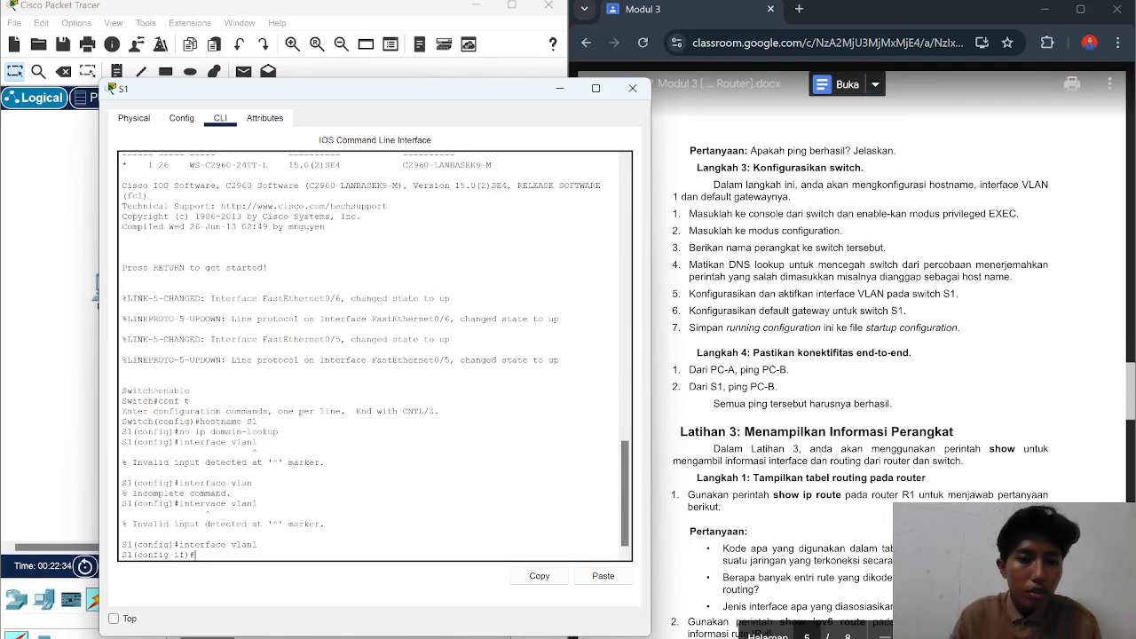
text(i)
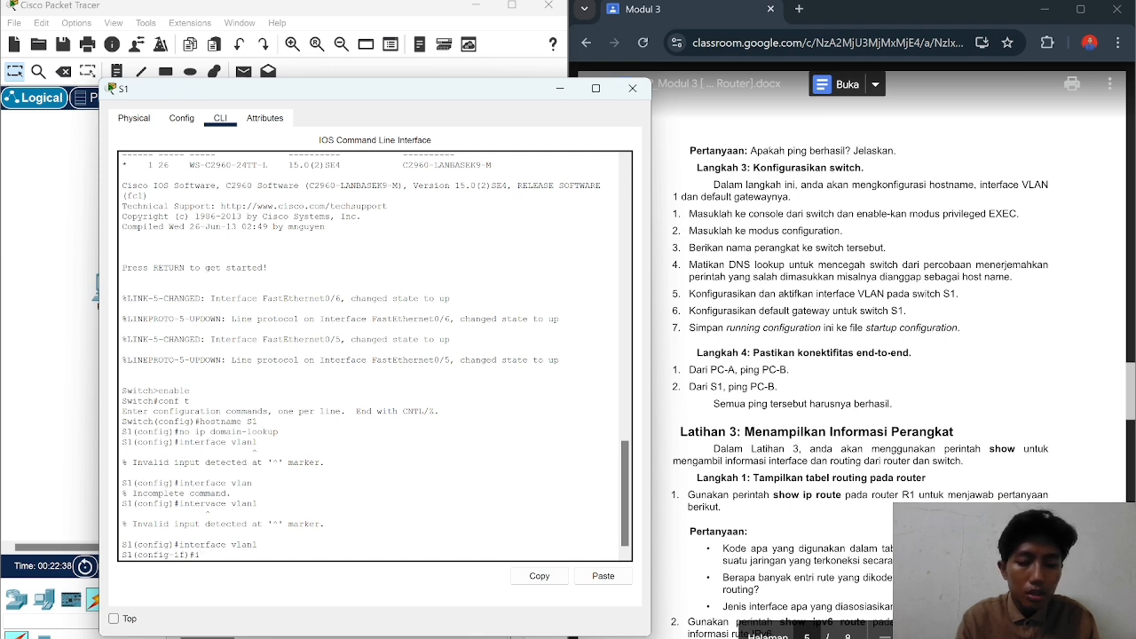
text(pp)
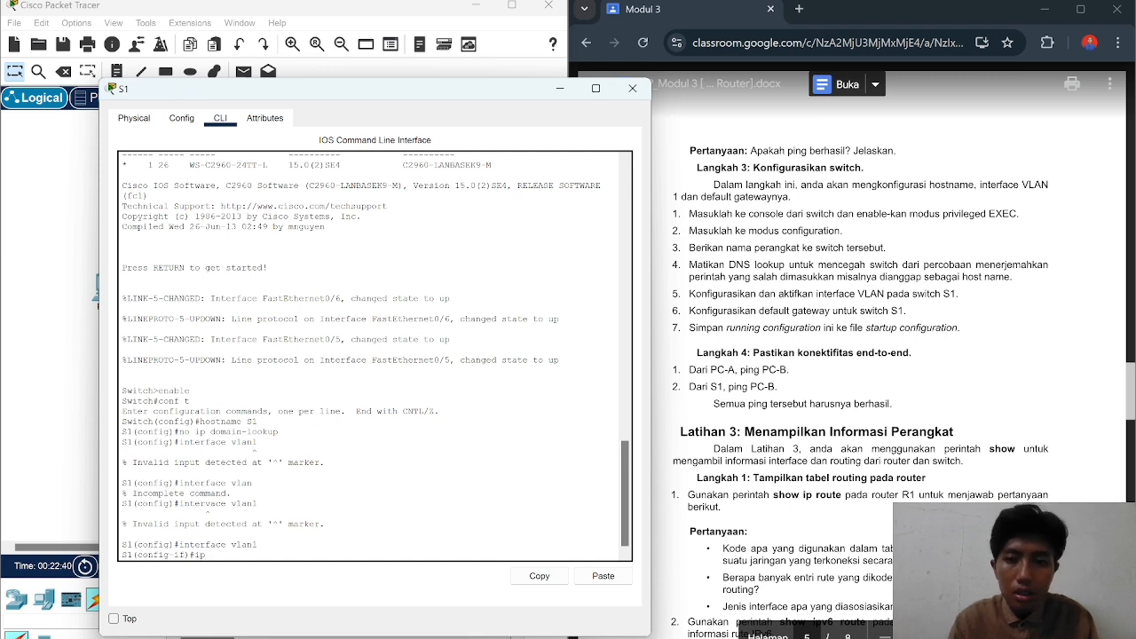
scroll(853, 355, up, 20)
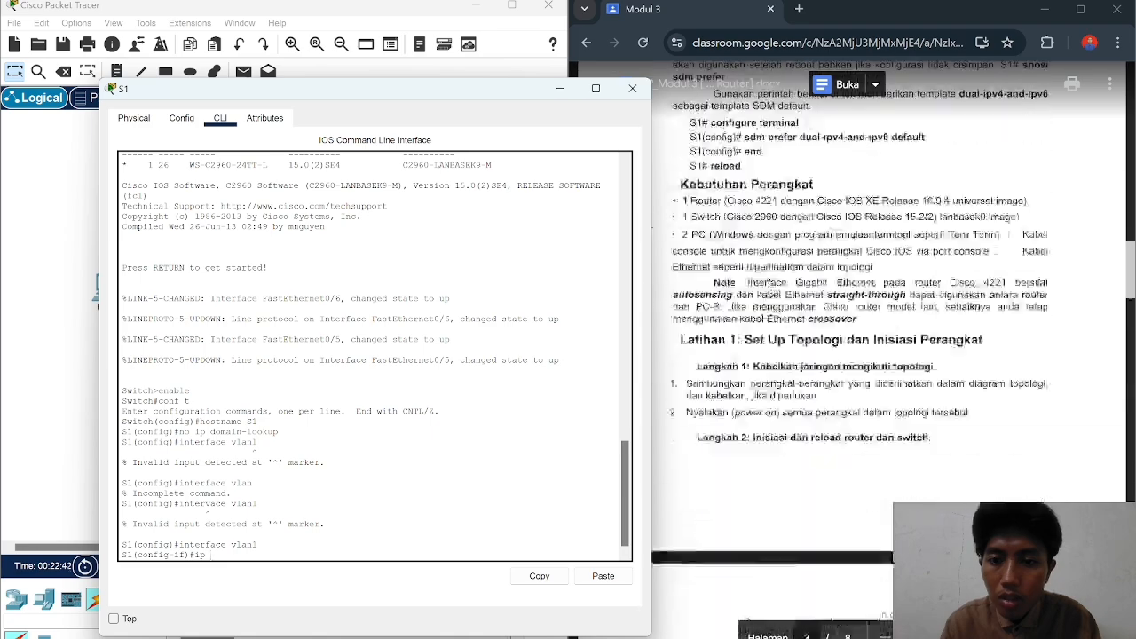
scroll(853, 355, down, 3)
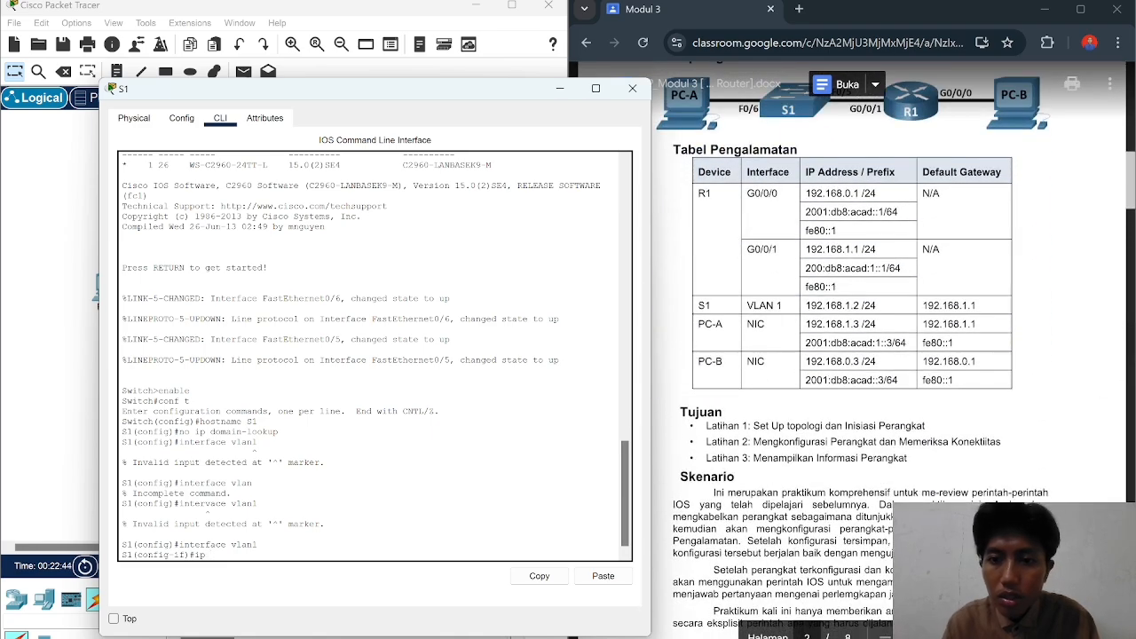
text(default)
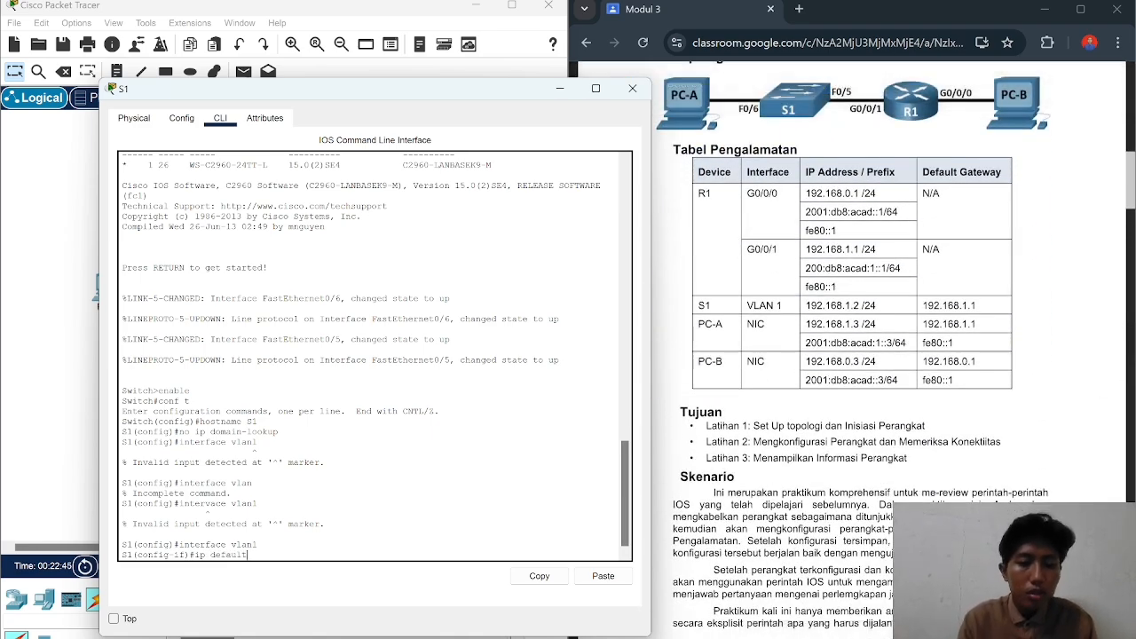
text(-gateway)
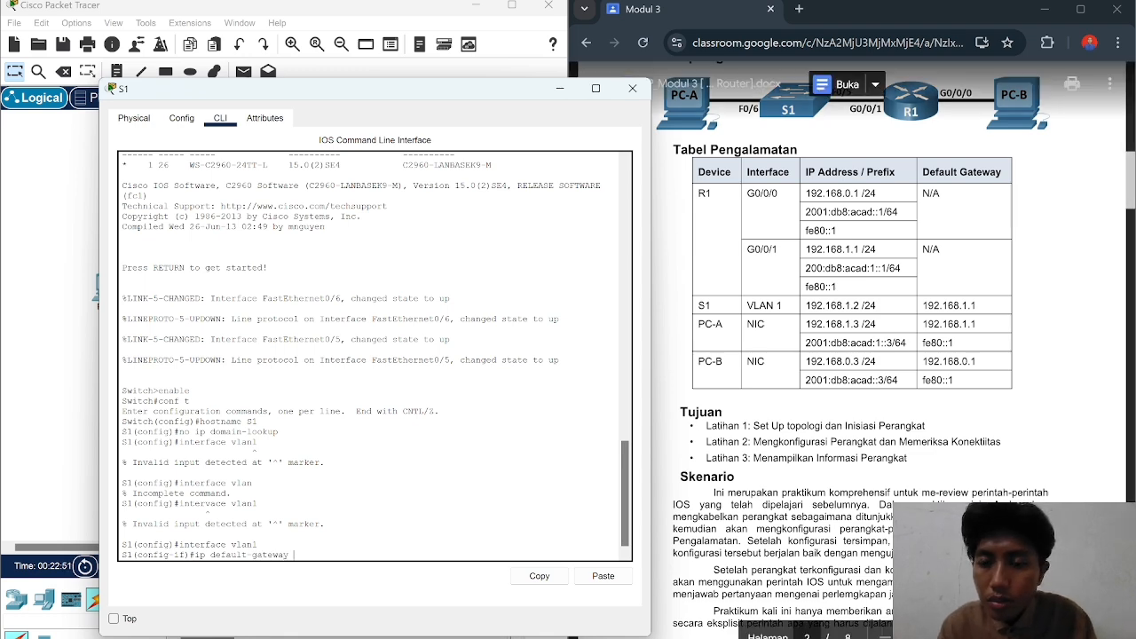
scroll(861, 355, down, 15)
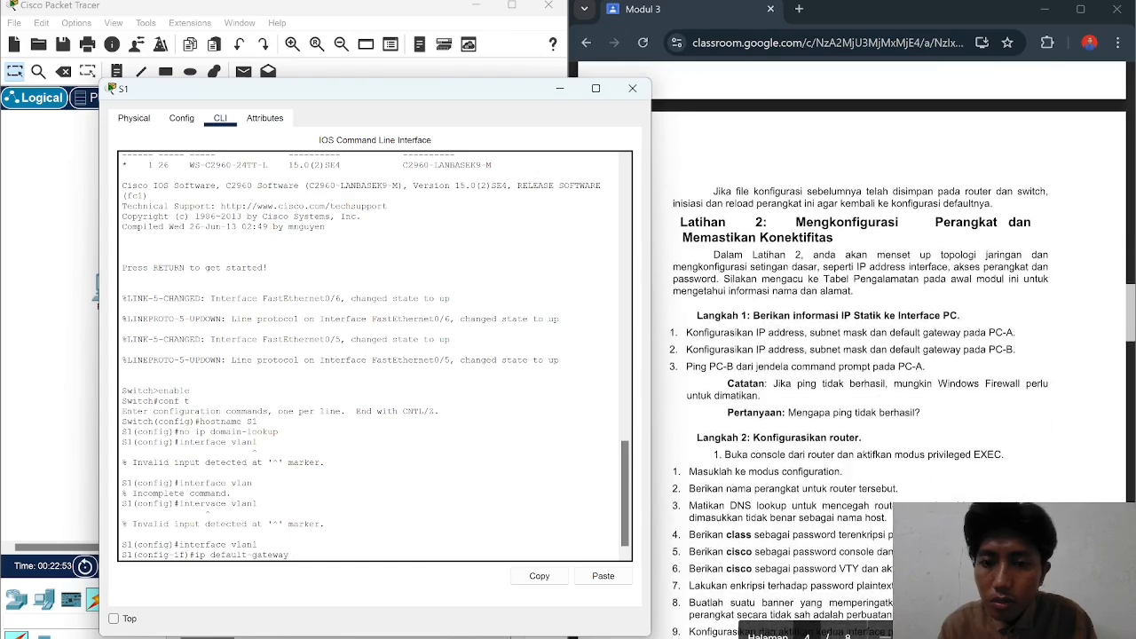
scroll(862, 355, down, 2)
scroll(861, 355, up, 8)
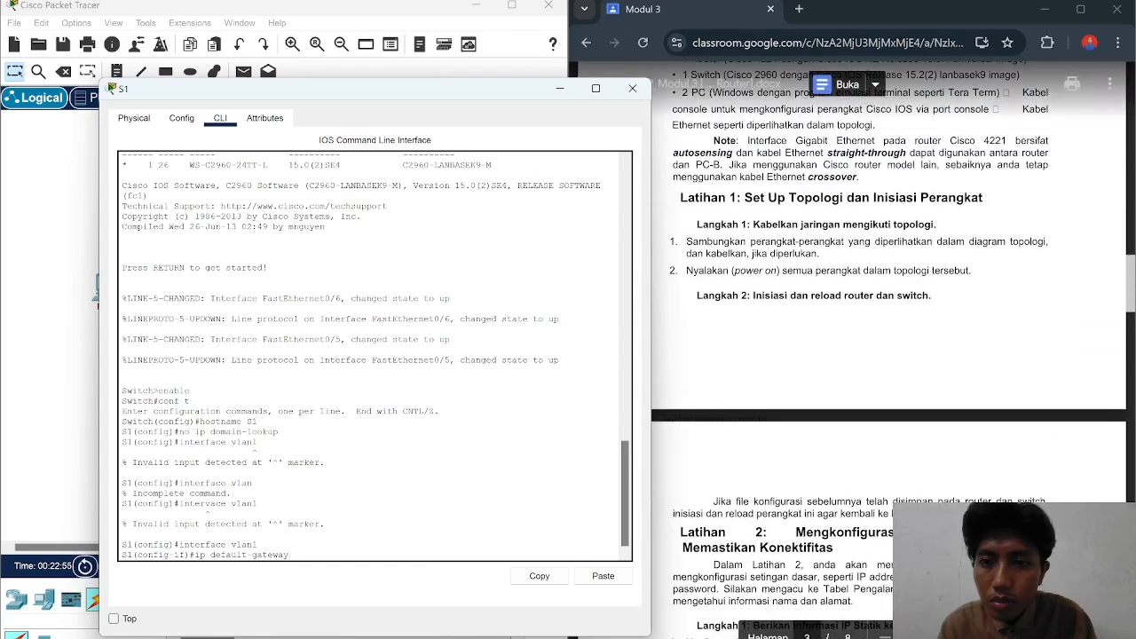
scroll(861, 355, down, 9)
scroll(861, 355, down, 3)
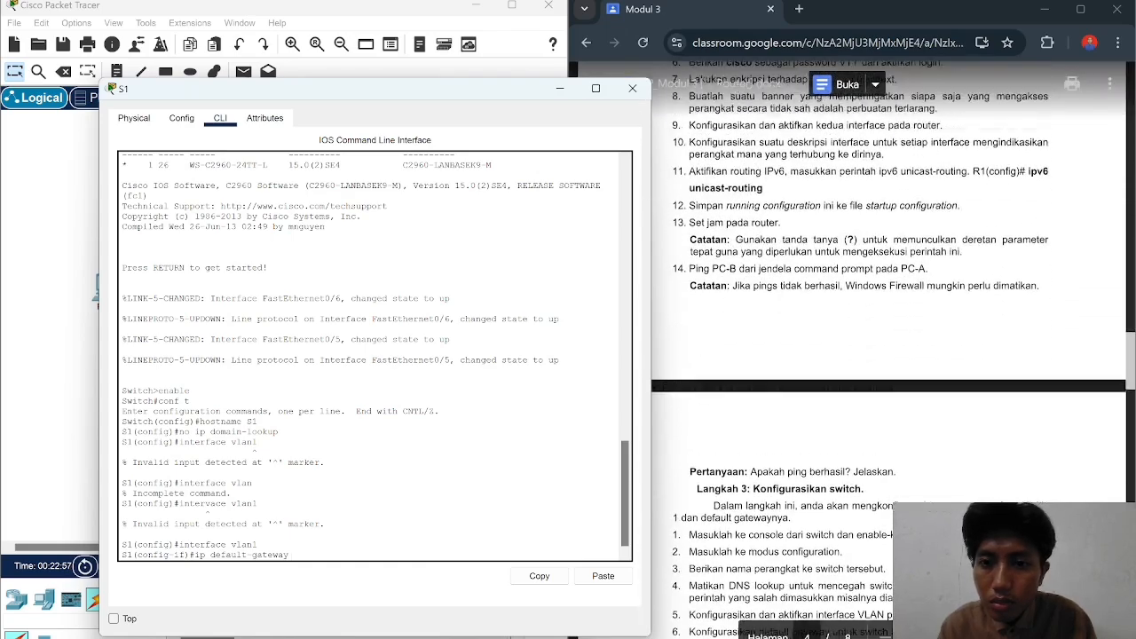
scroll(888, 350, up, 1)
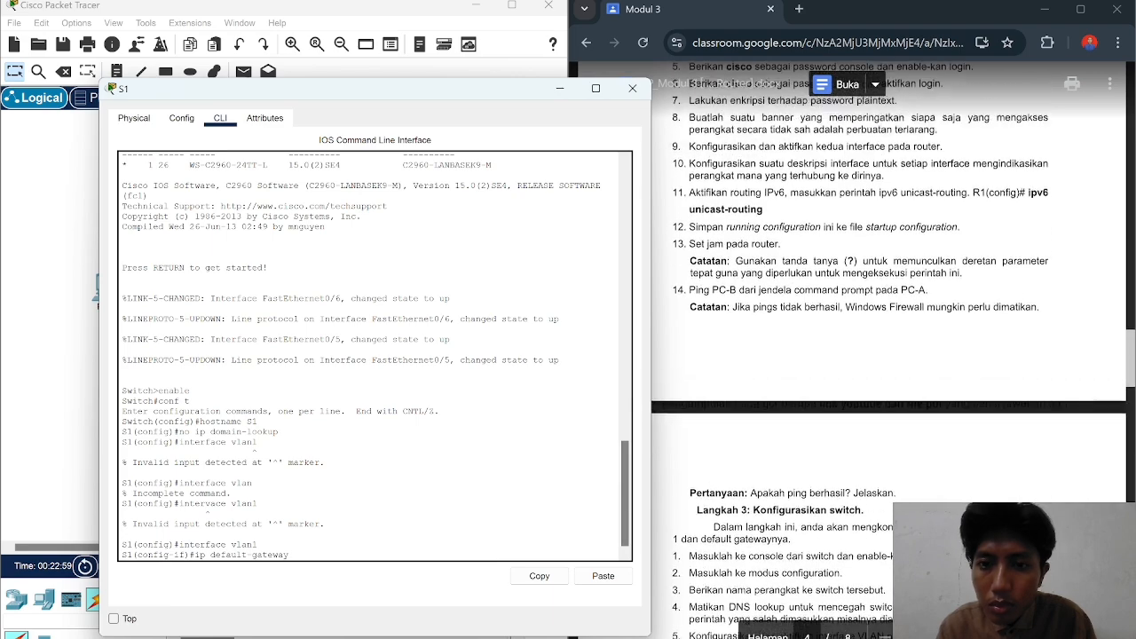
scroll(887, 350, down, 5)
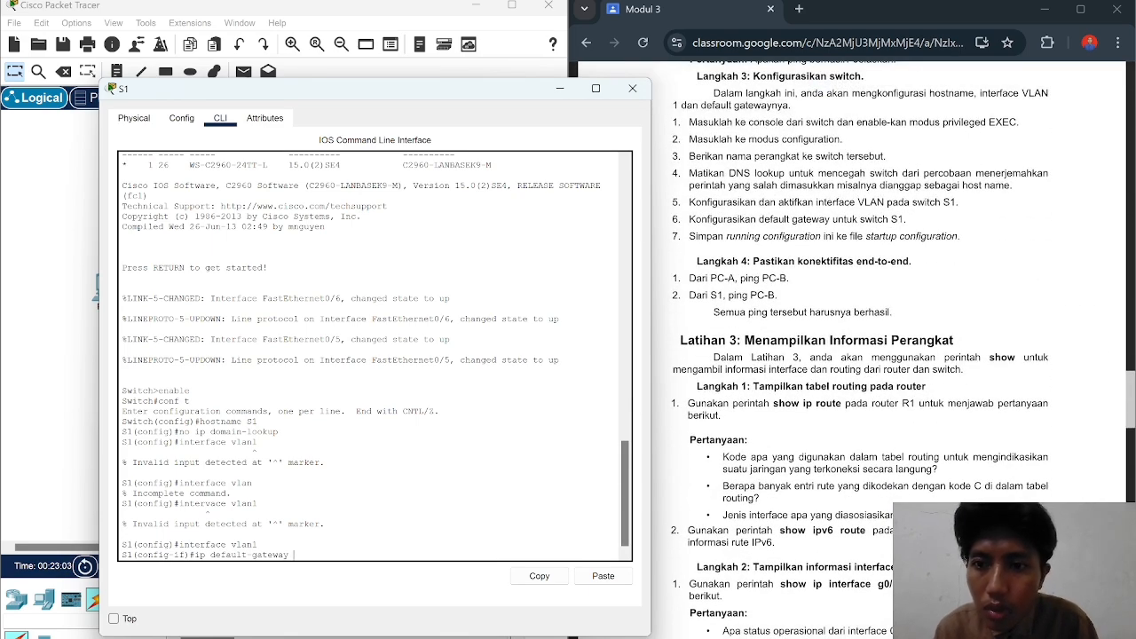
scroll(888, 350, up, 15)
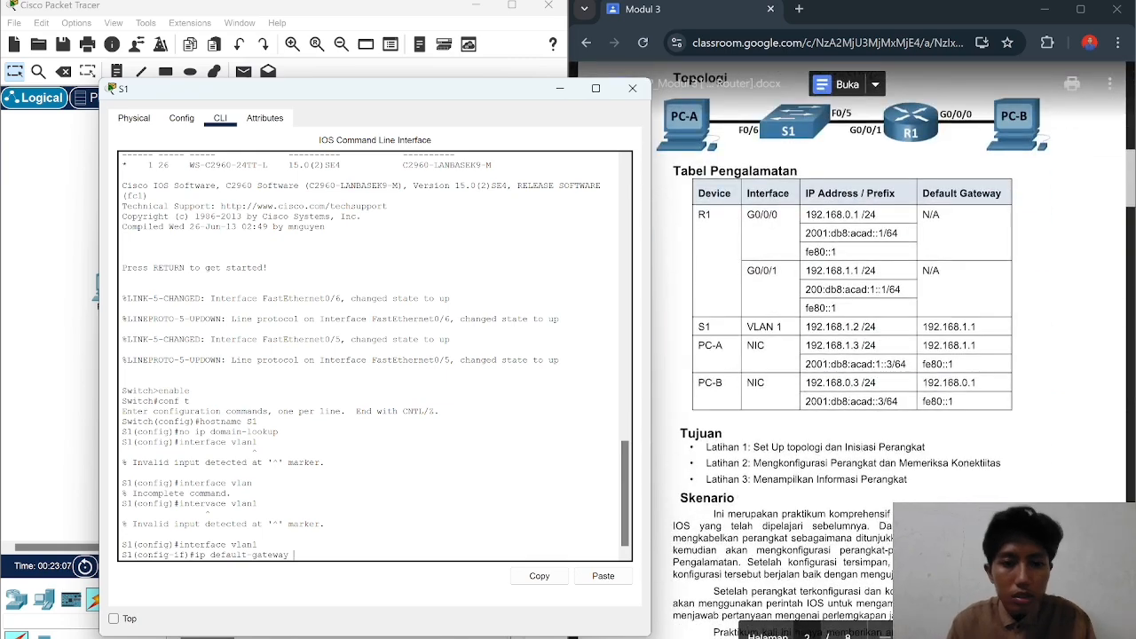
Step: Check the lab sheet and complete the command with gateway address 192.168.1.1
click(888, 350)
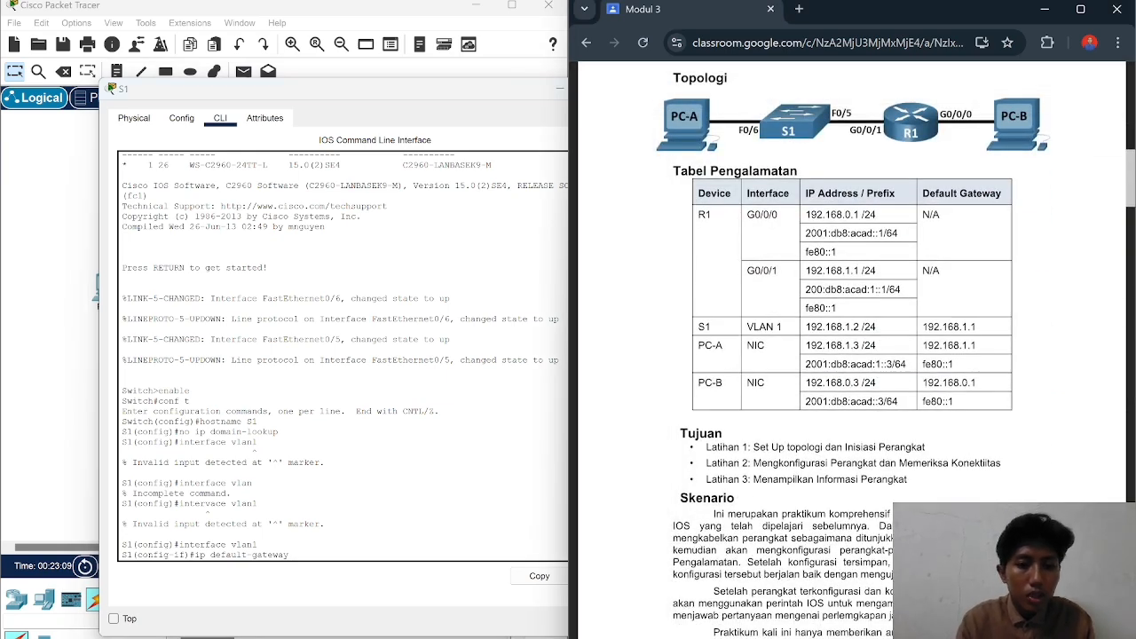
click(391, 498)
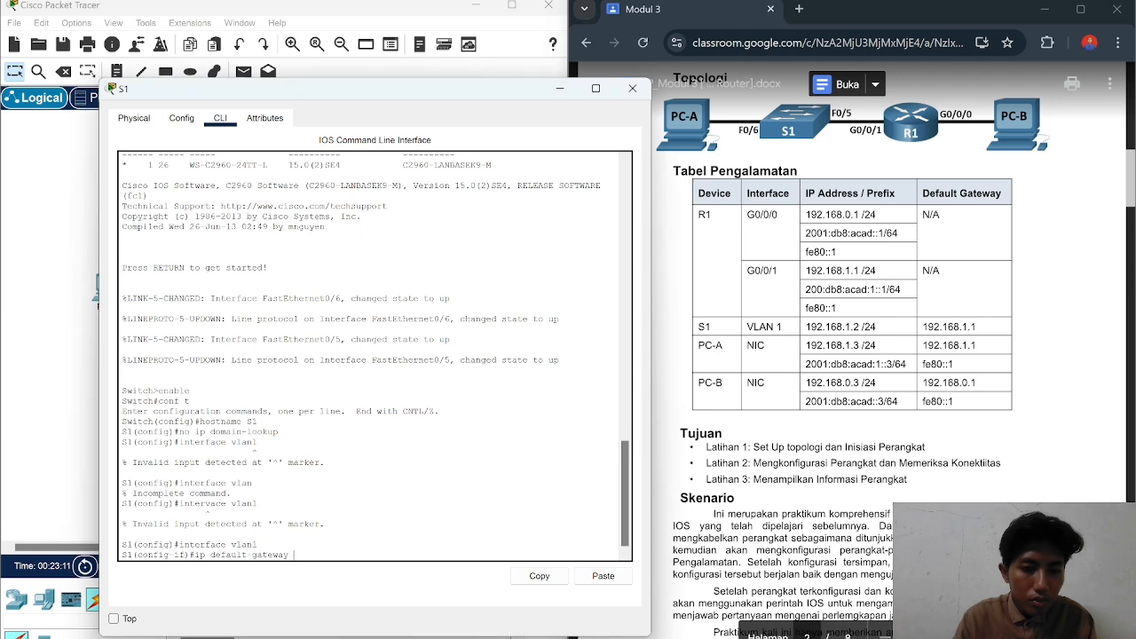
text(192.1)
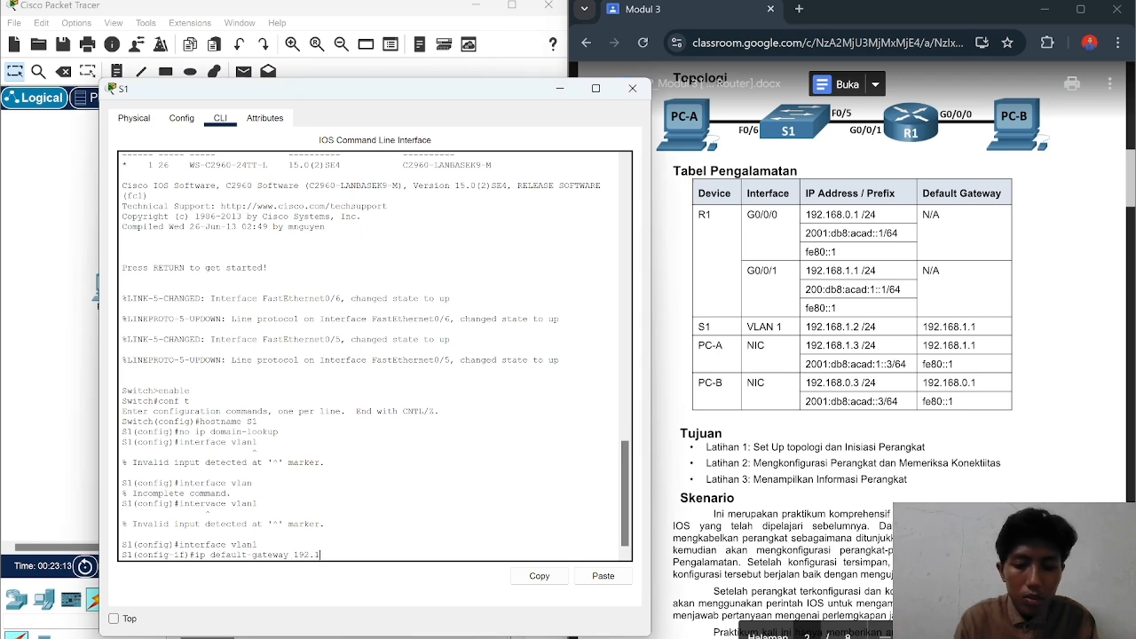
text(68.)
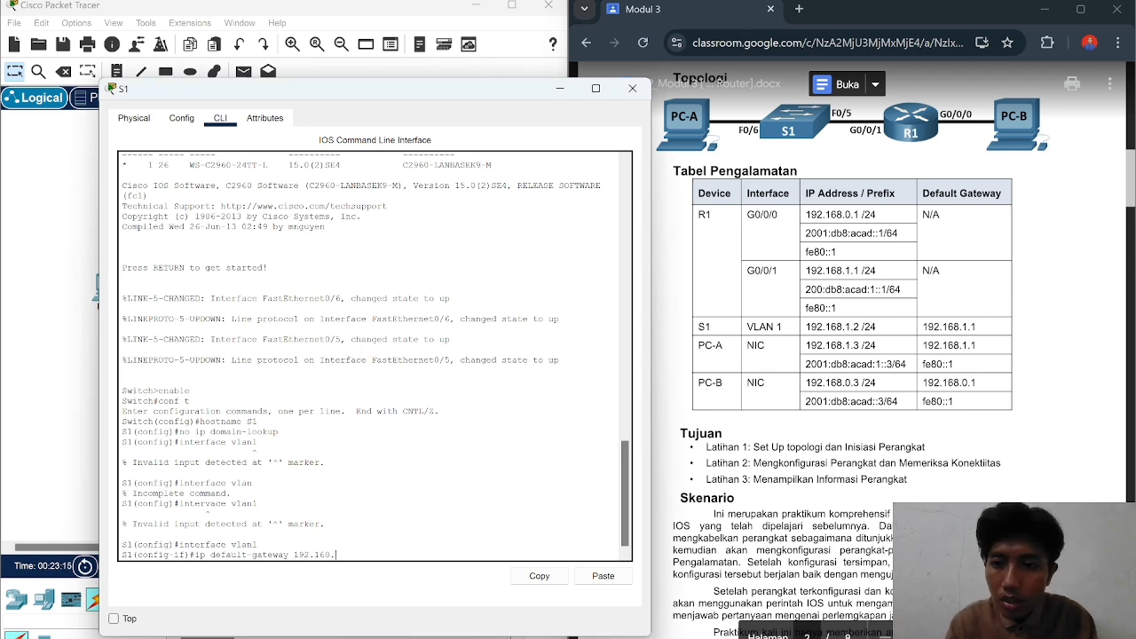
text(1.1)
key(Return)
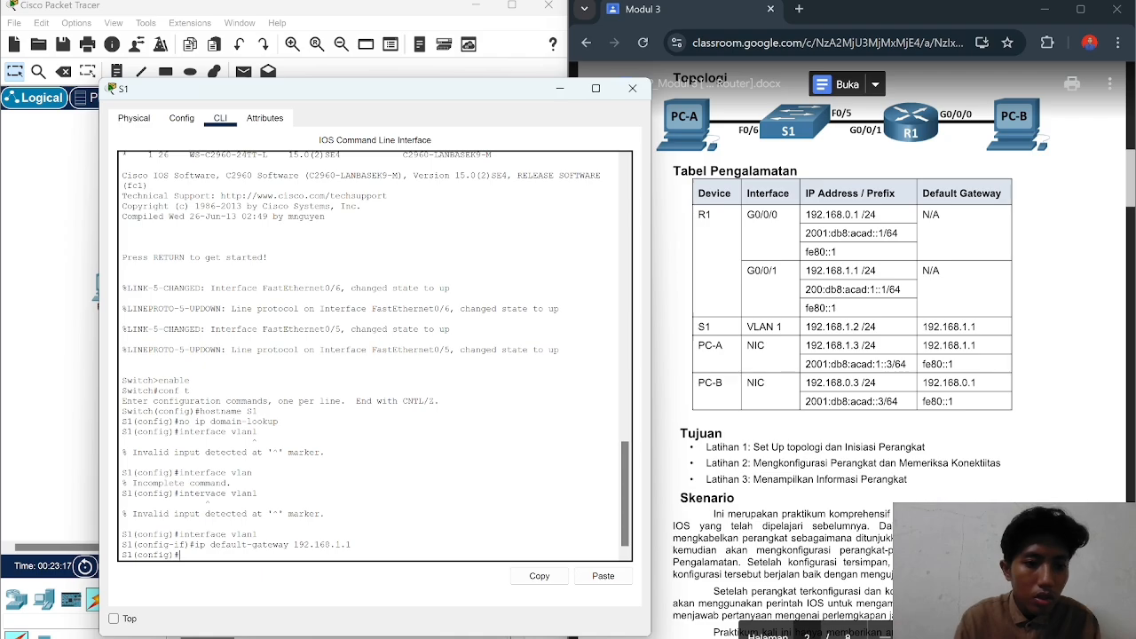
Step: Enter no shutdown at S1(config)#, which returns an invalid input error
scroll(852, 355, down, 15)
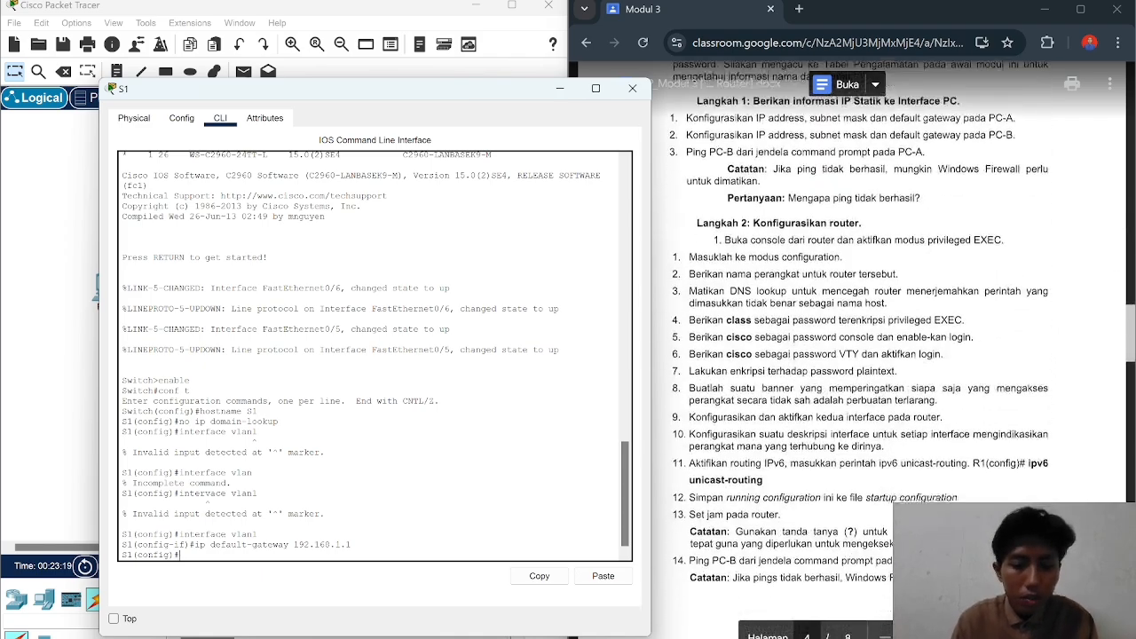
scroll(853, 355, down, 1)
text(no shutdo)
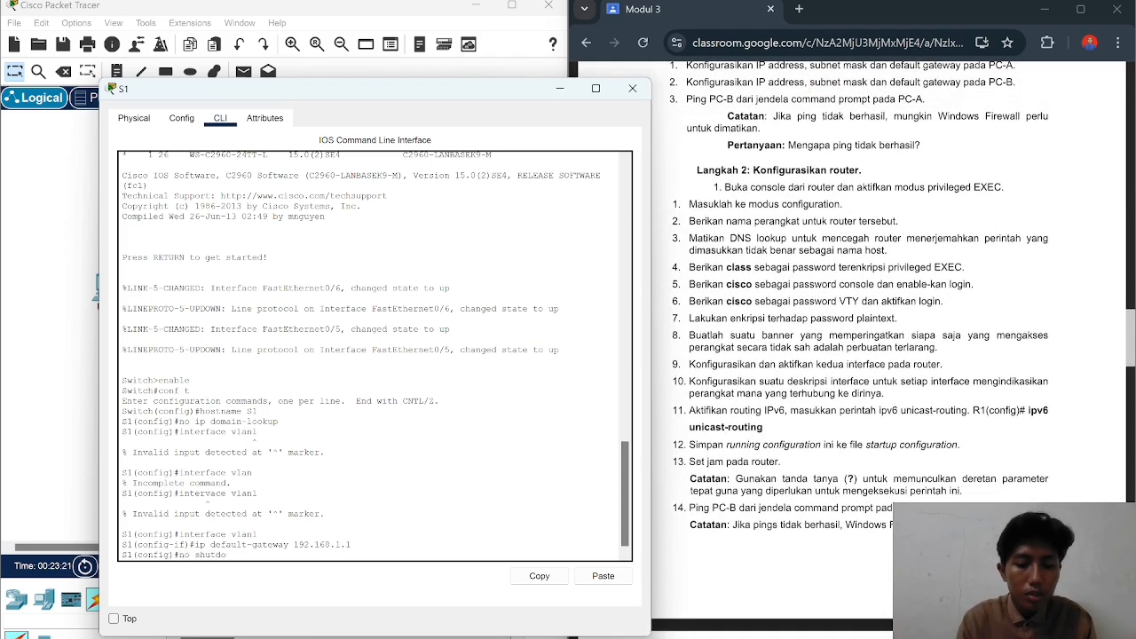
text(wn)
key(Return)
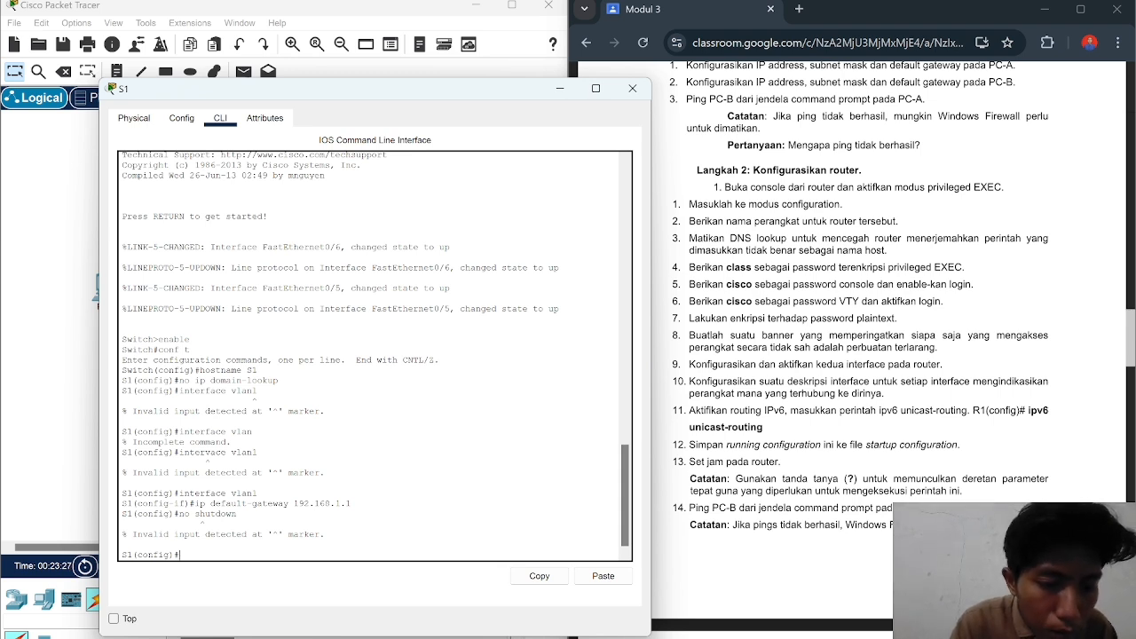
scroll(888, 355, down, 4)
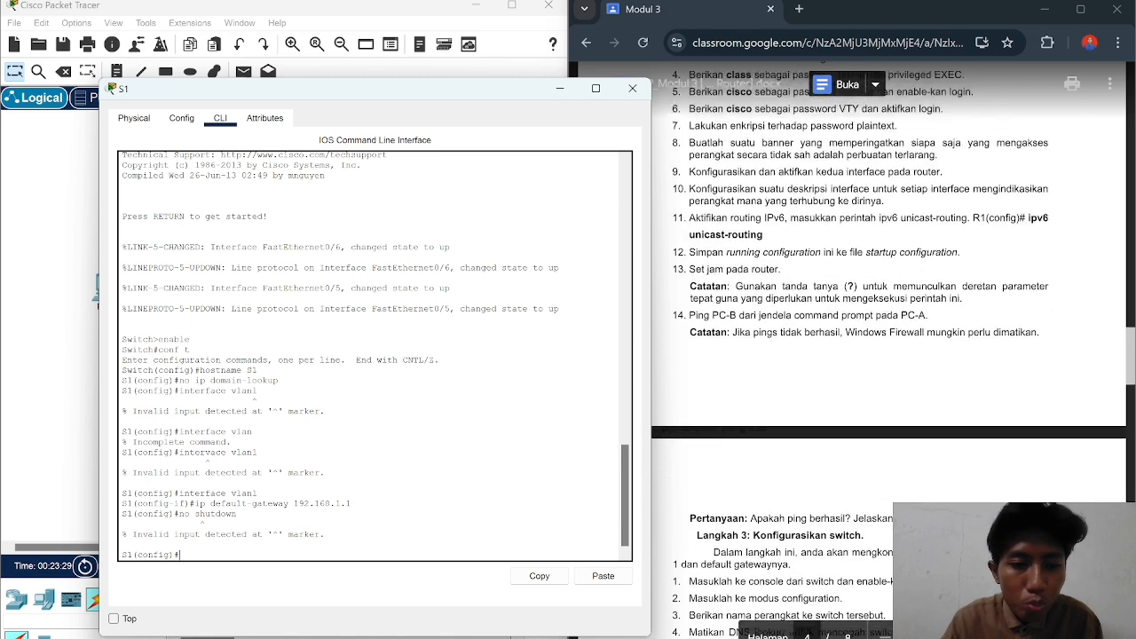
scroll(888, 355, down, 1)
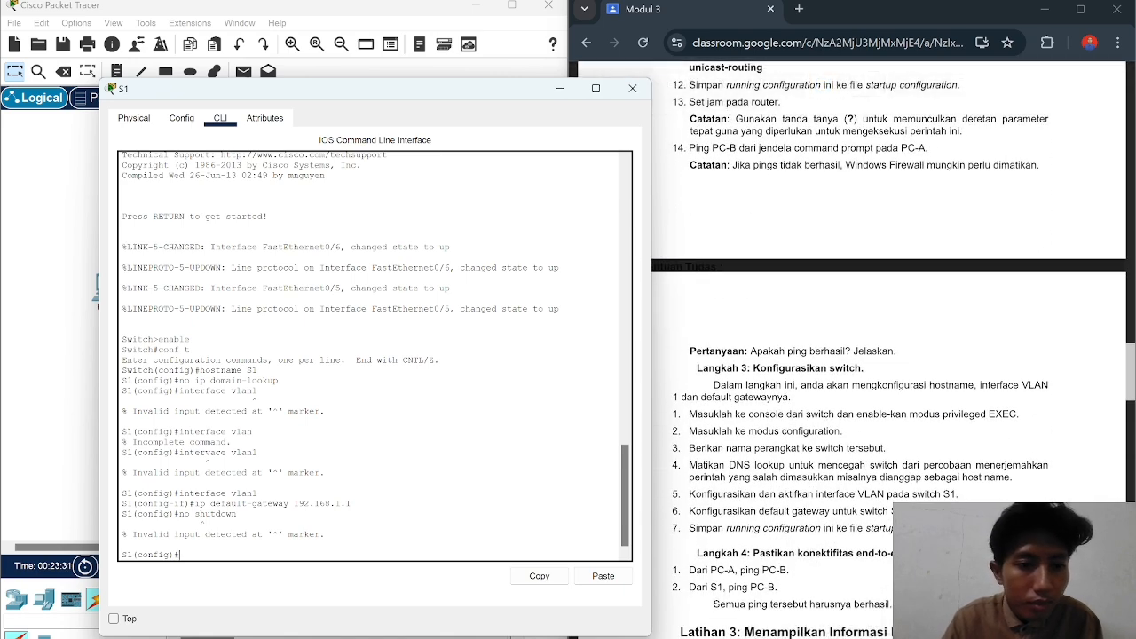
scroll(888, 356, down, 3)
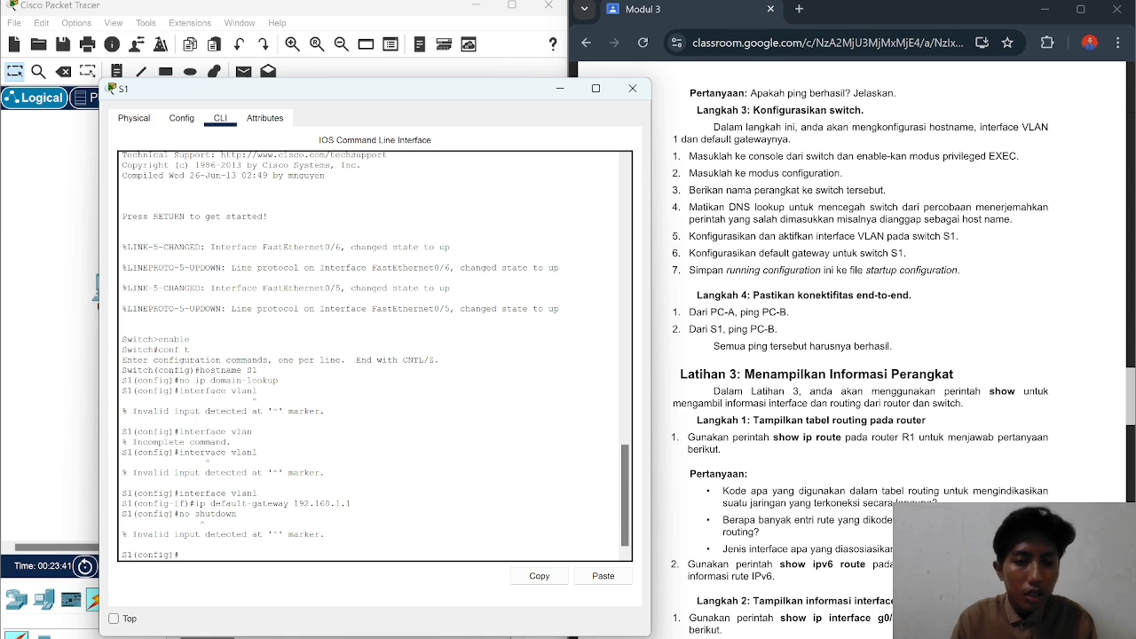
Step: Enter copy running-config startup-config at S1(config)#; the switch rejects it as invalid input
text(copy)
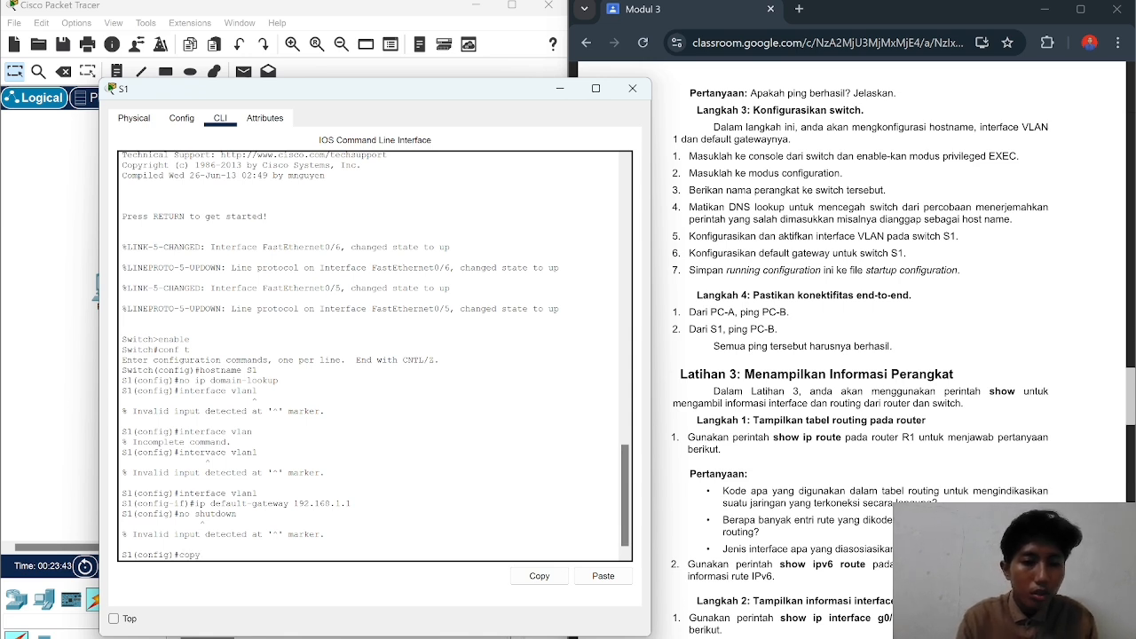
text( ru)
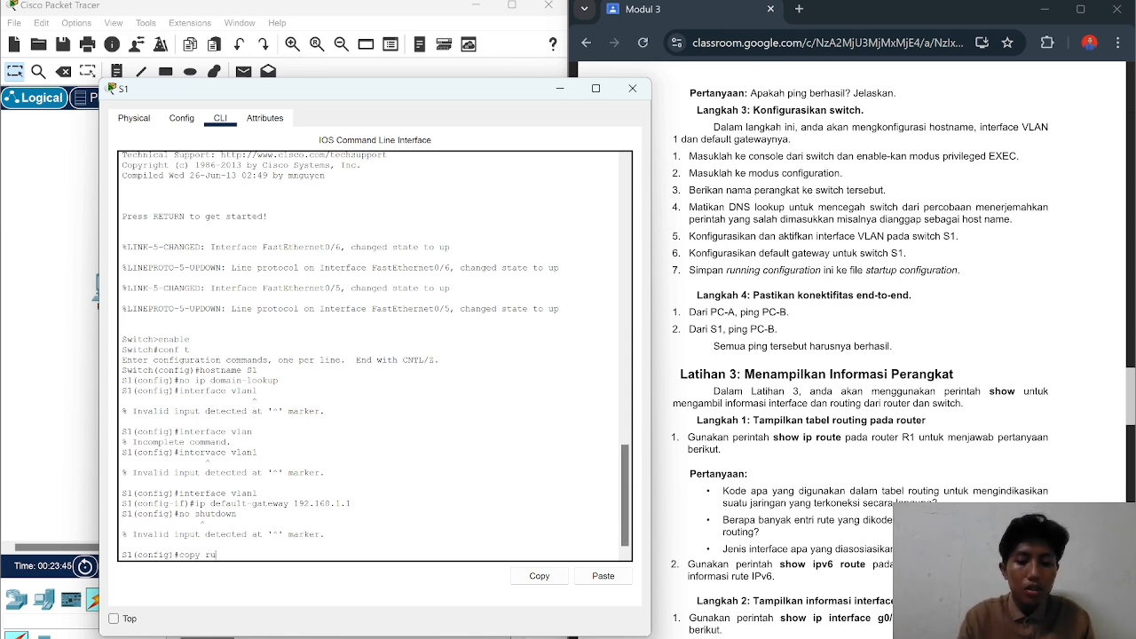
text(nning)
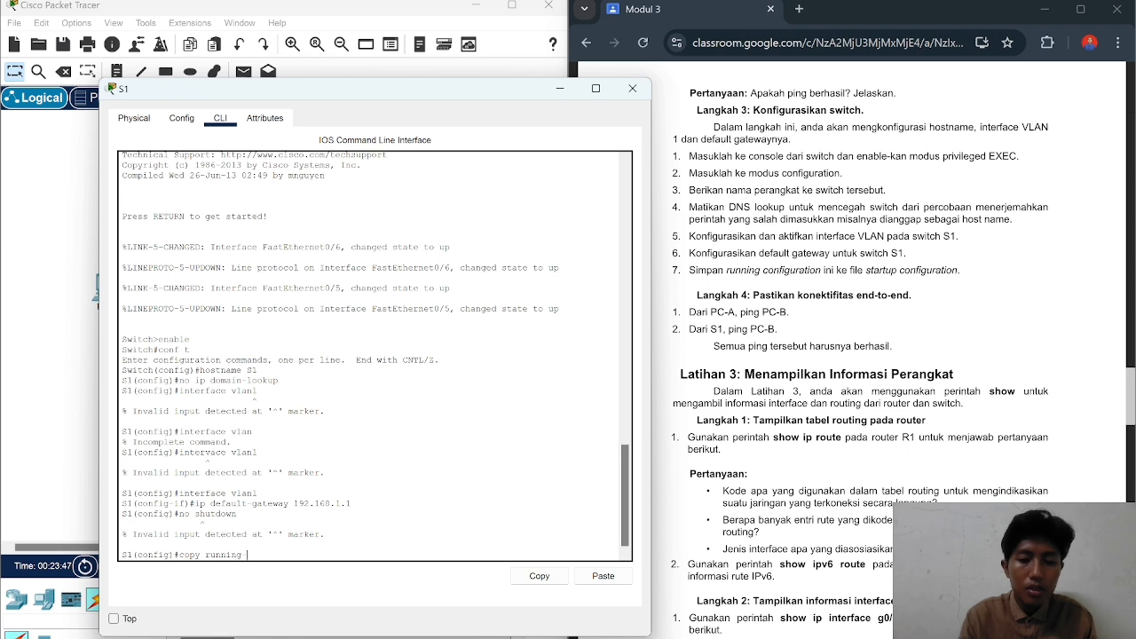
text(-conf)
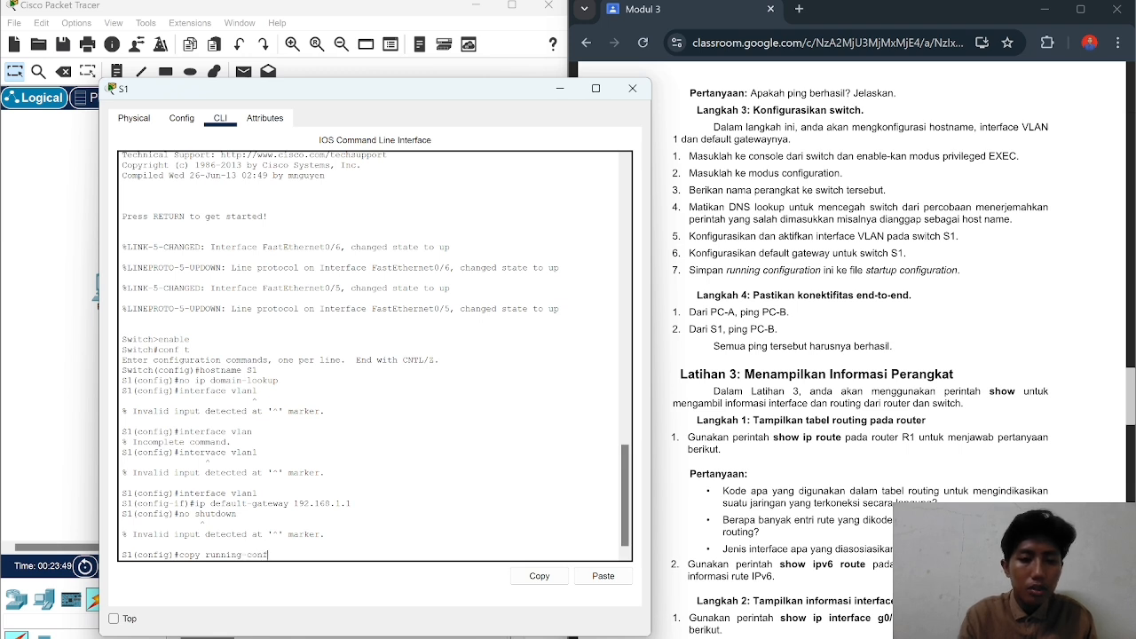
text(ig)
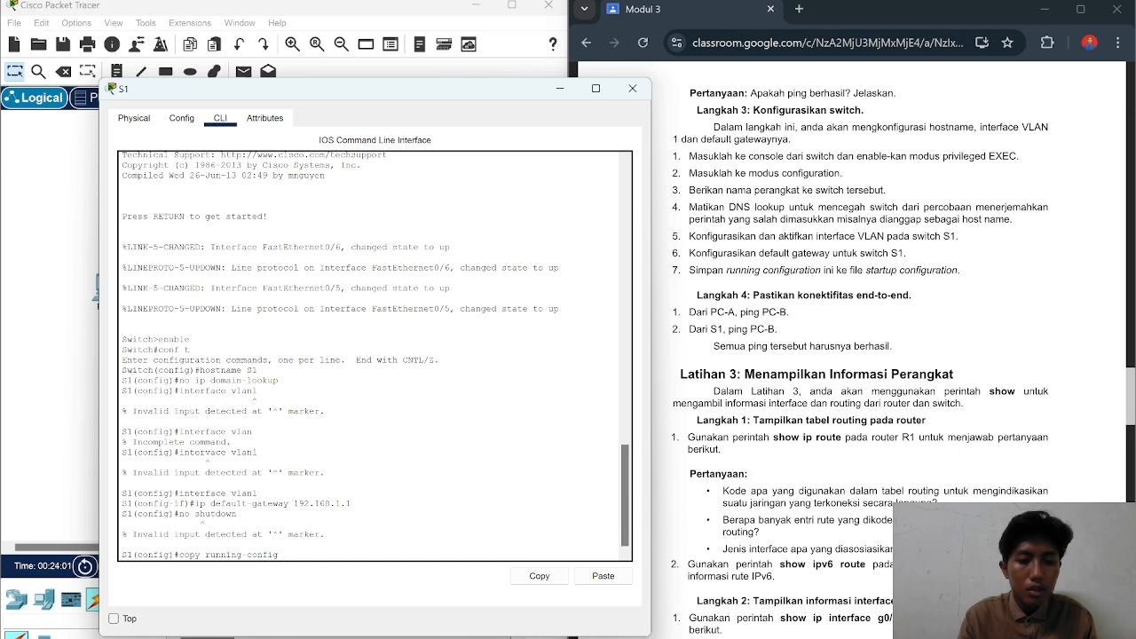
text(star)
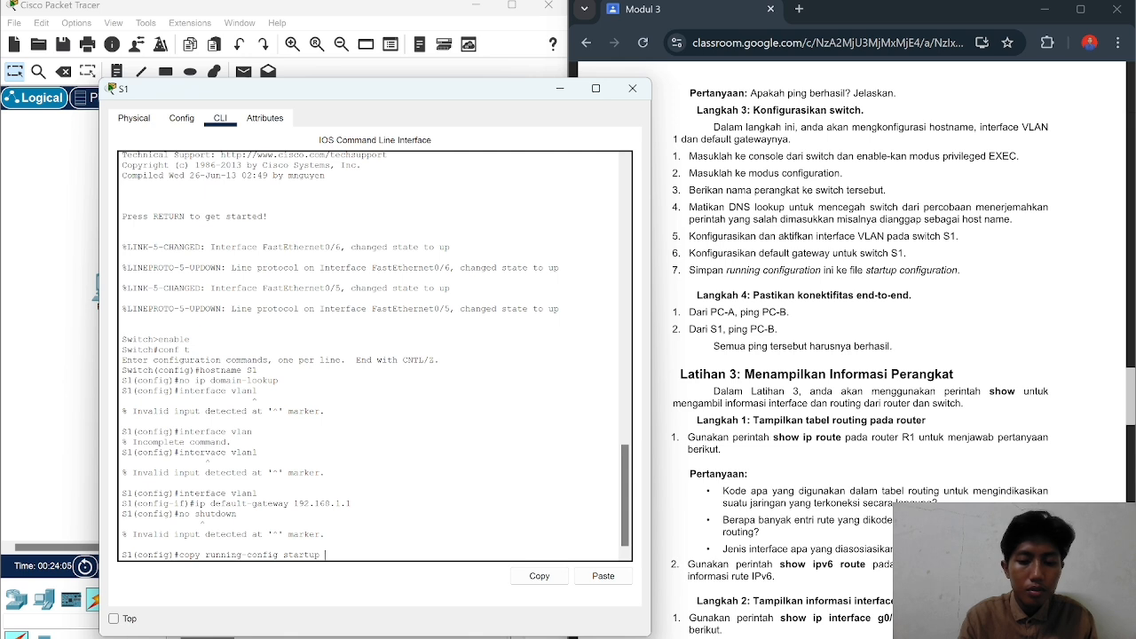
text(tup-config)
key(Return)
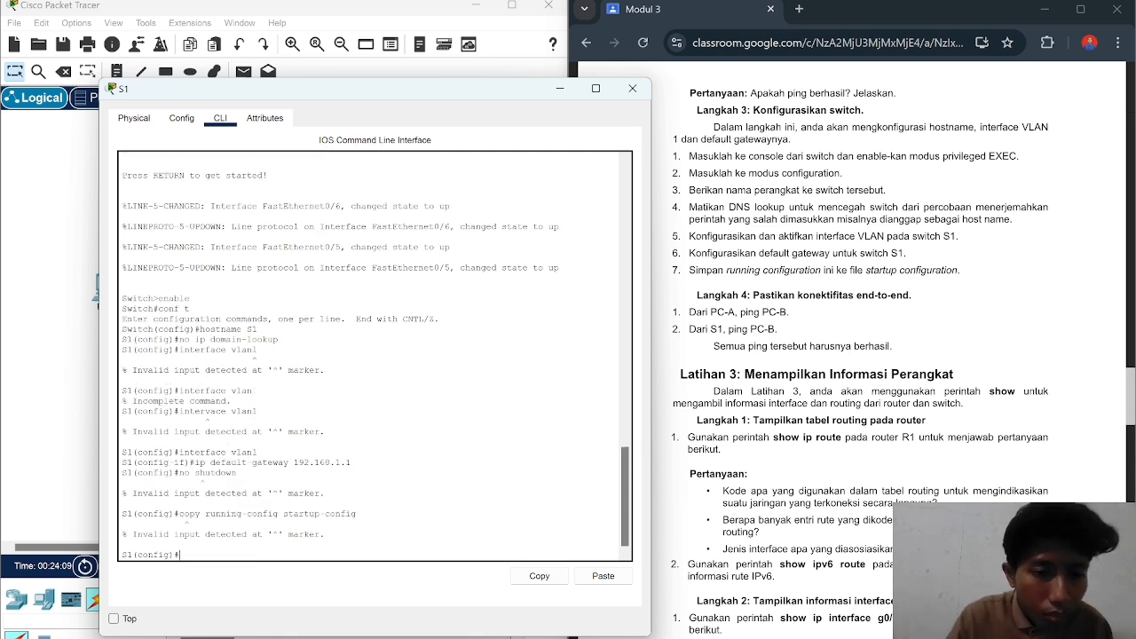
Step: Exit to privileged EXEC mode and submit a misspelled copy running-config startup-config command
text(exit)
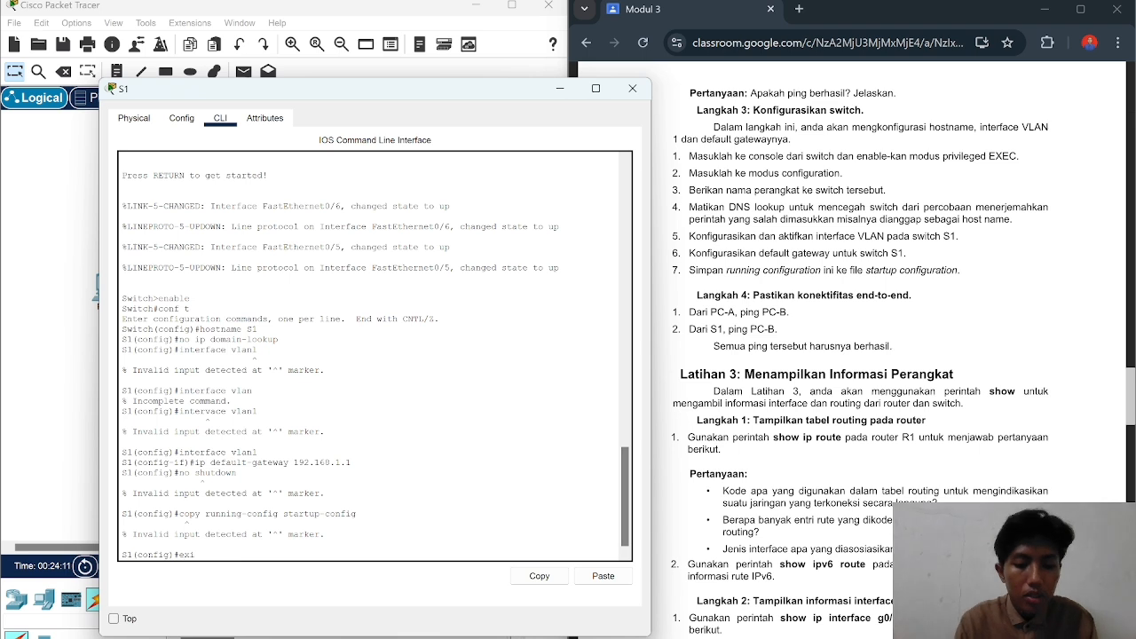
key(Return)
key(Return)
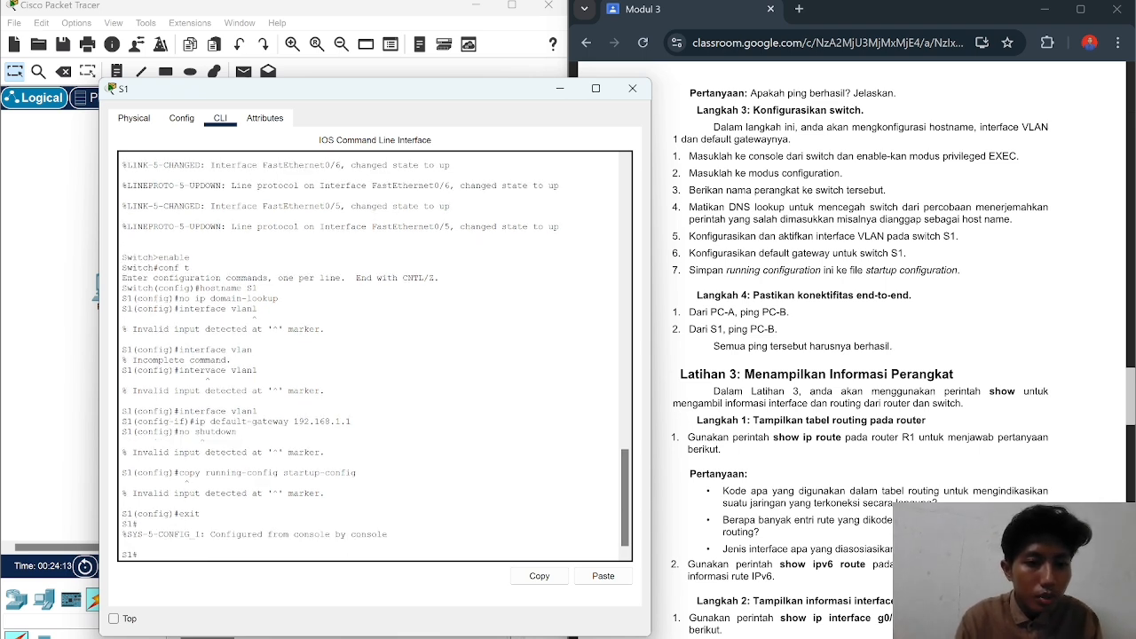
text(copy)
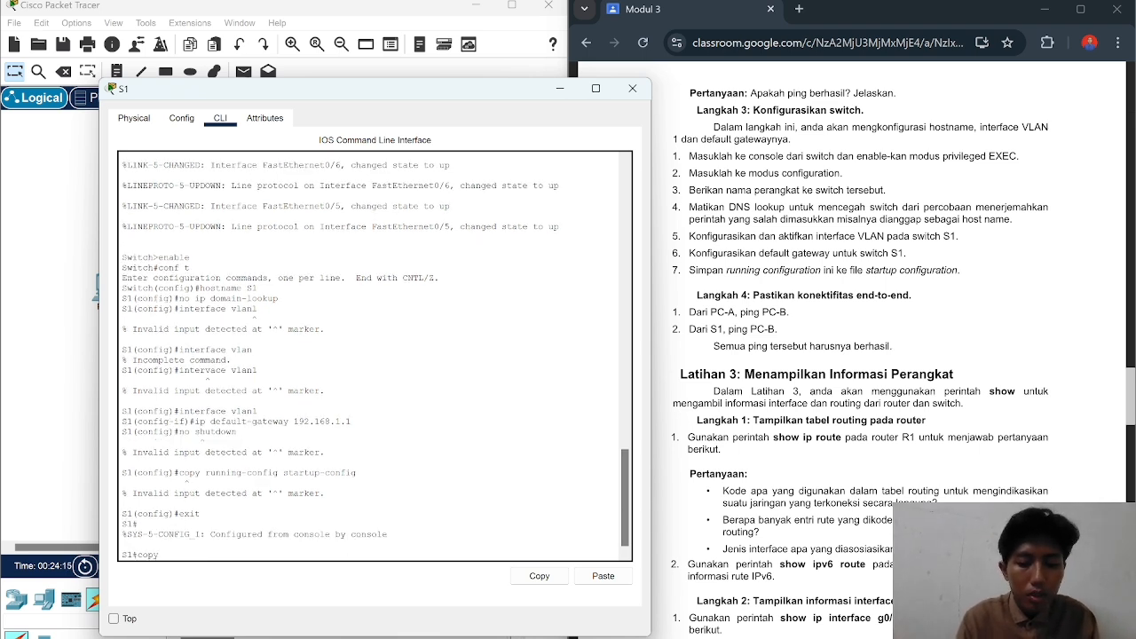
text( running)
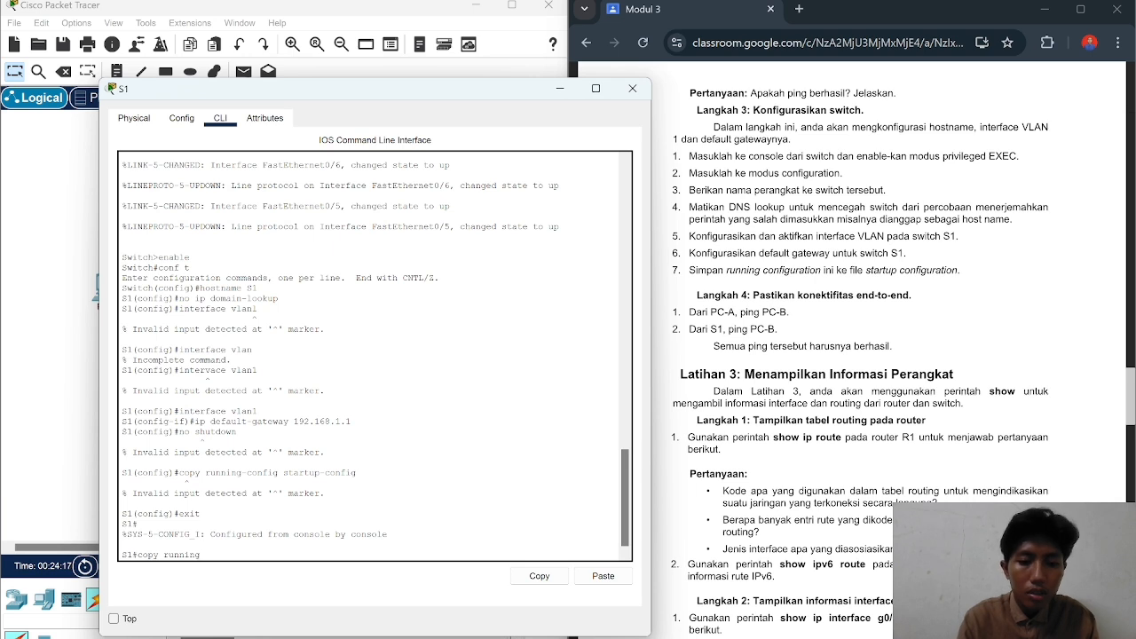
text(-config)
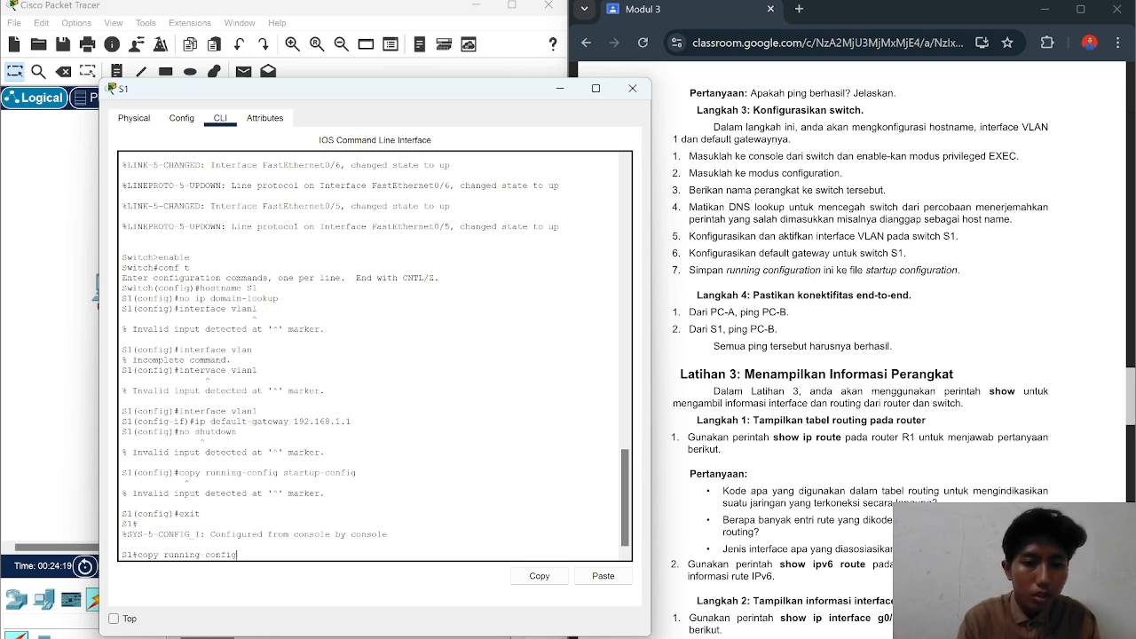
text( satrt)
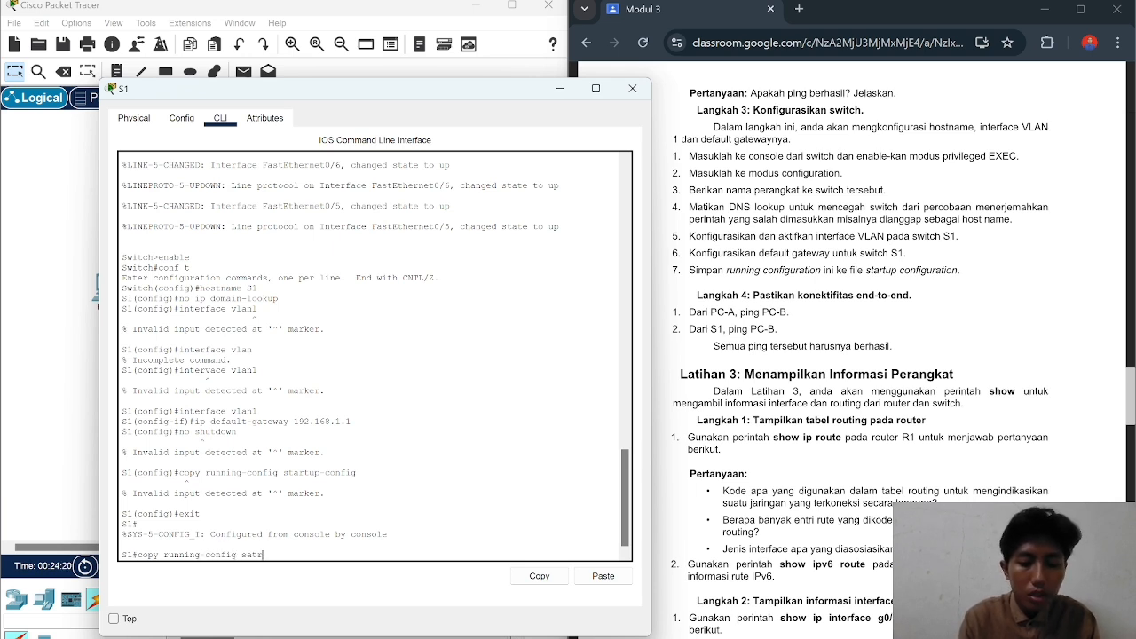
key(BackSpace)
key(BackSpace)
key(BackSpace)
key(BackSpace)
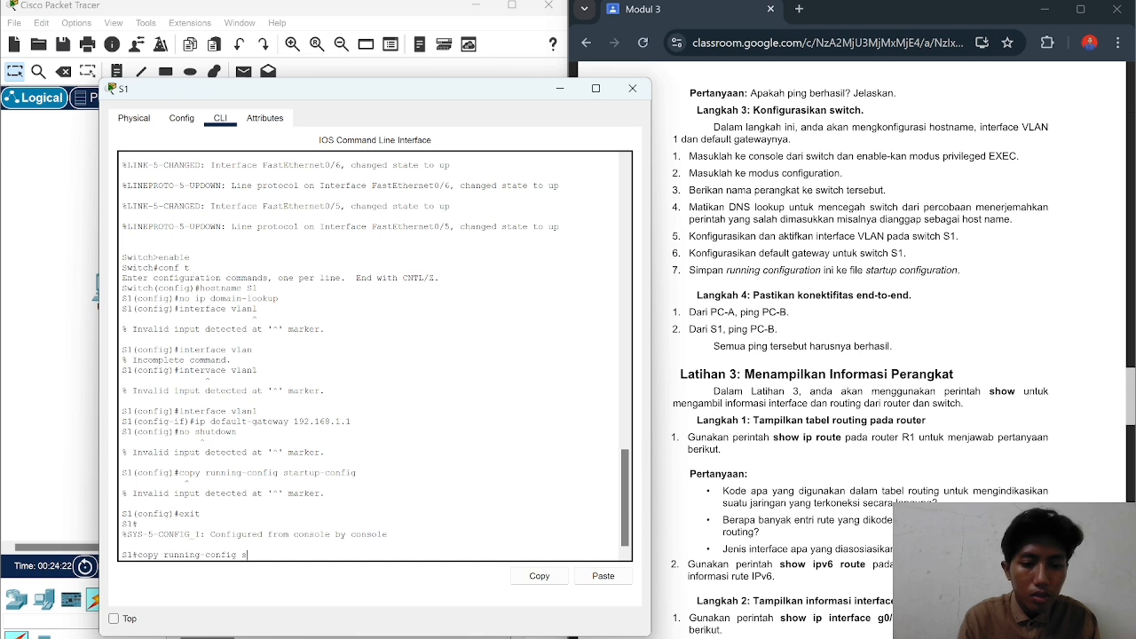
text(tarup)
text(-config)
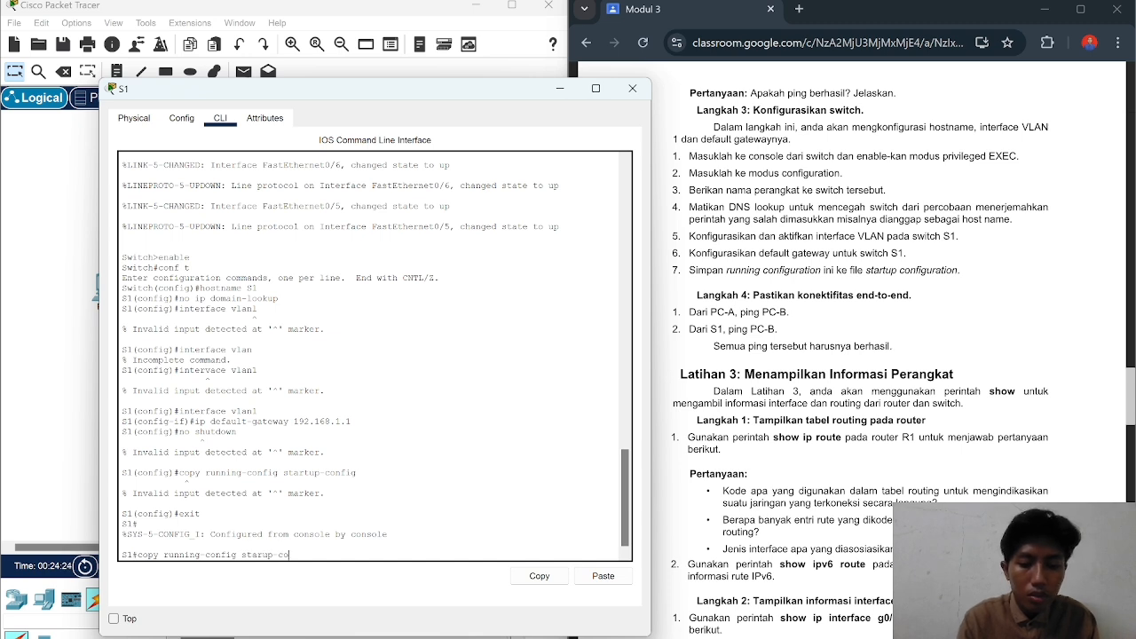
key(Return)
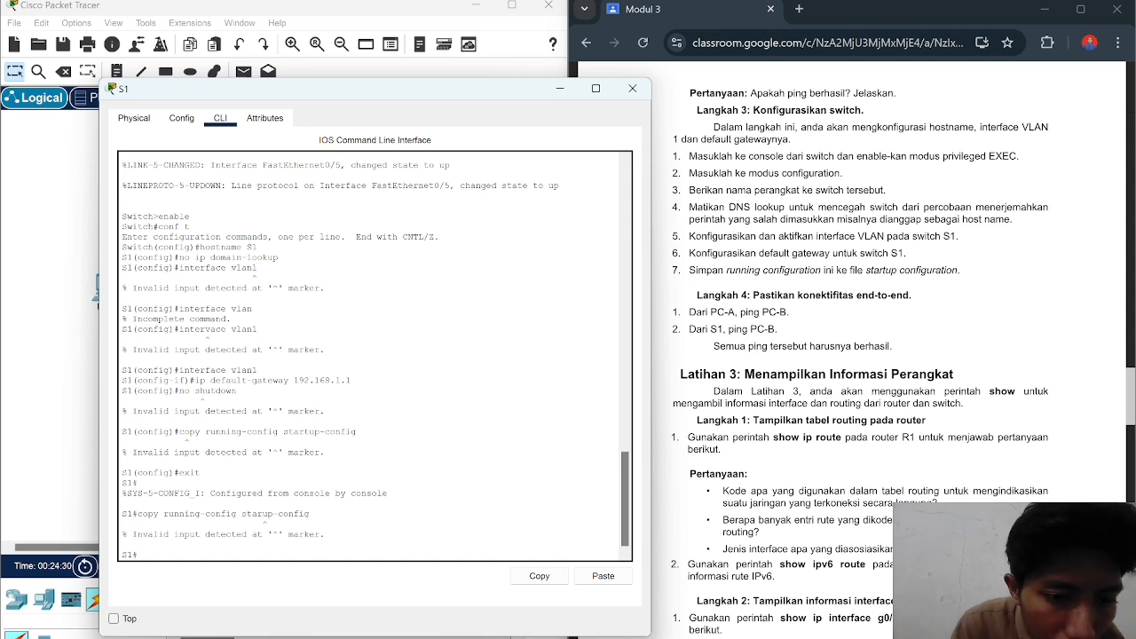
Step: Run copy running-config startup-config correctly so the save completes with [OK]
text(cop)
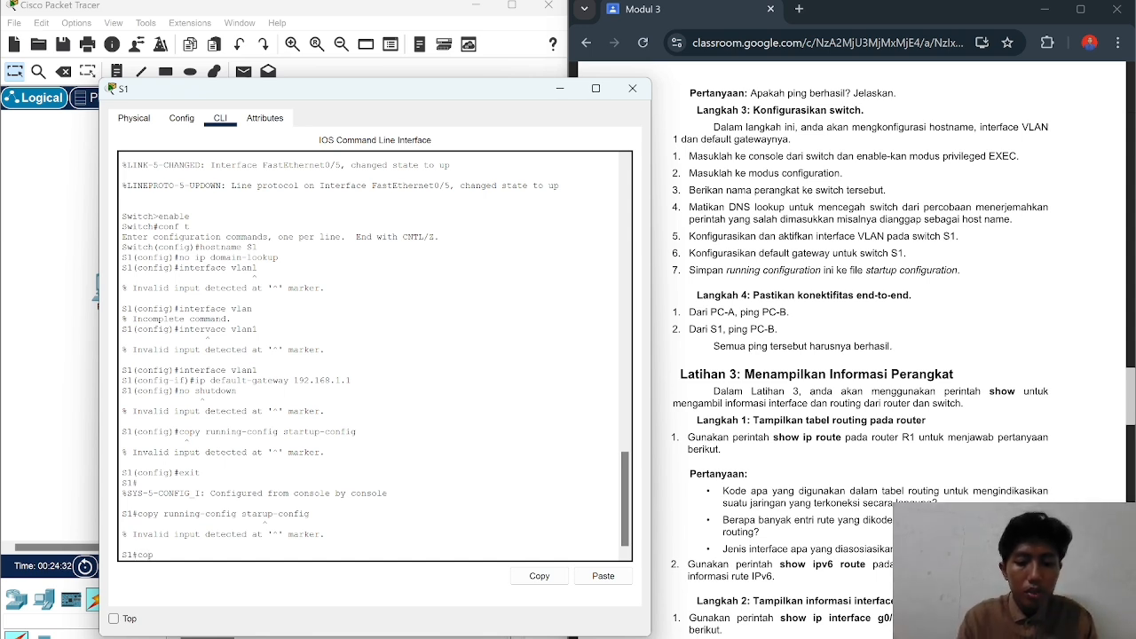
text(y r)
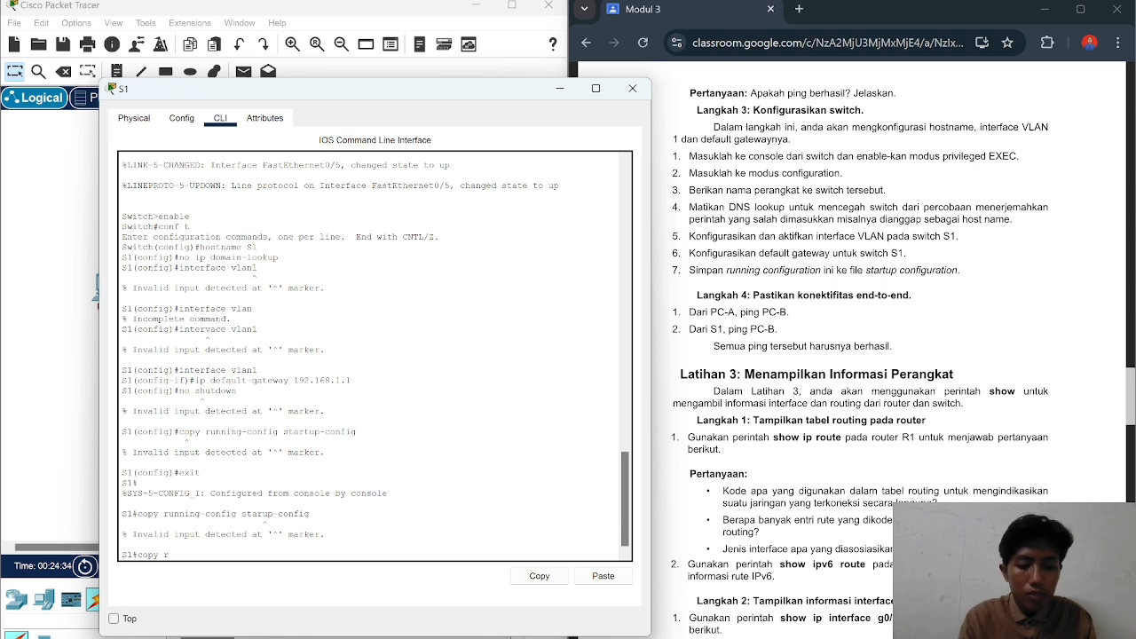
text(unning)
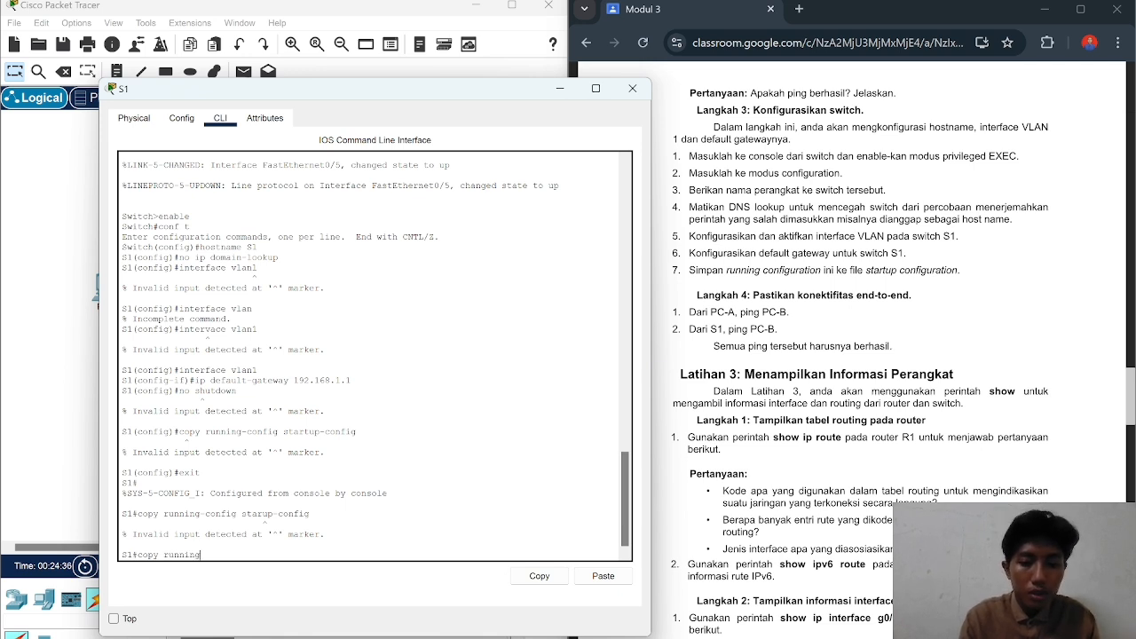
text(-config)
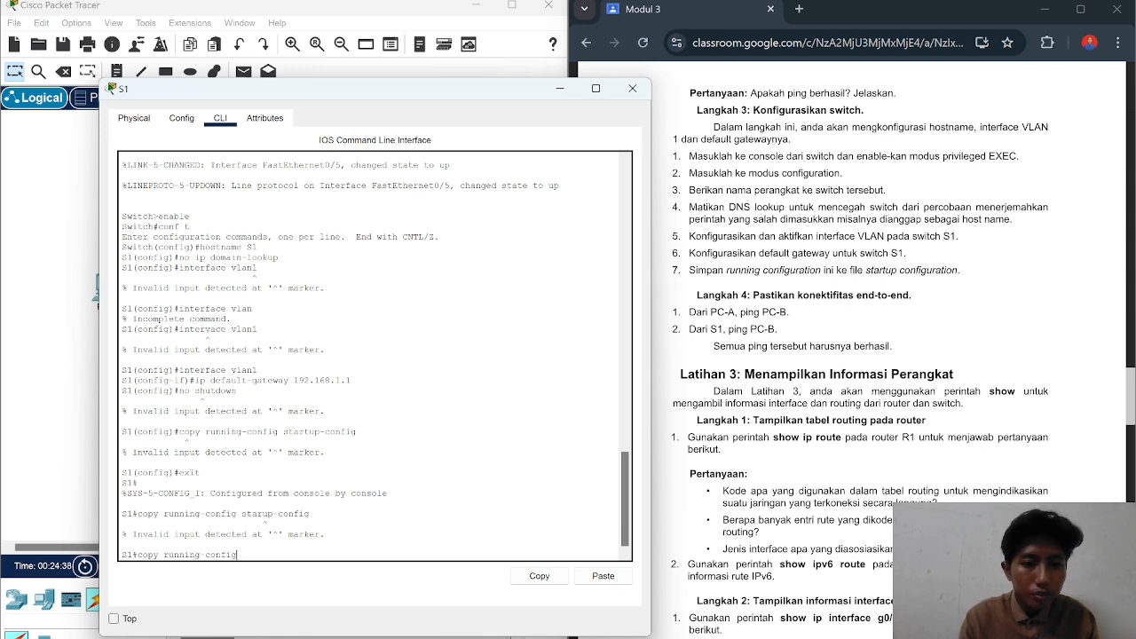
text( sta)
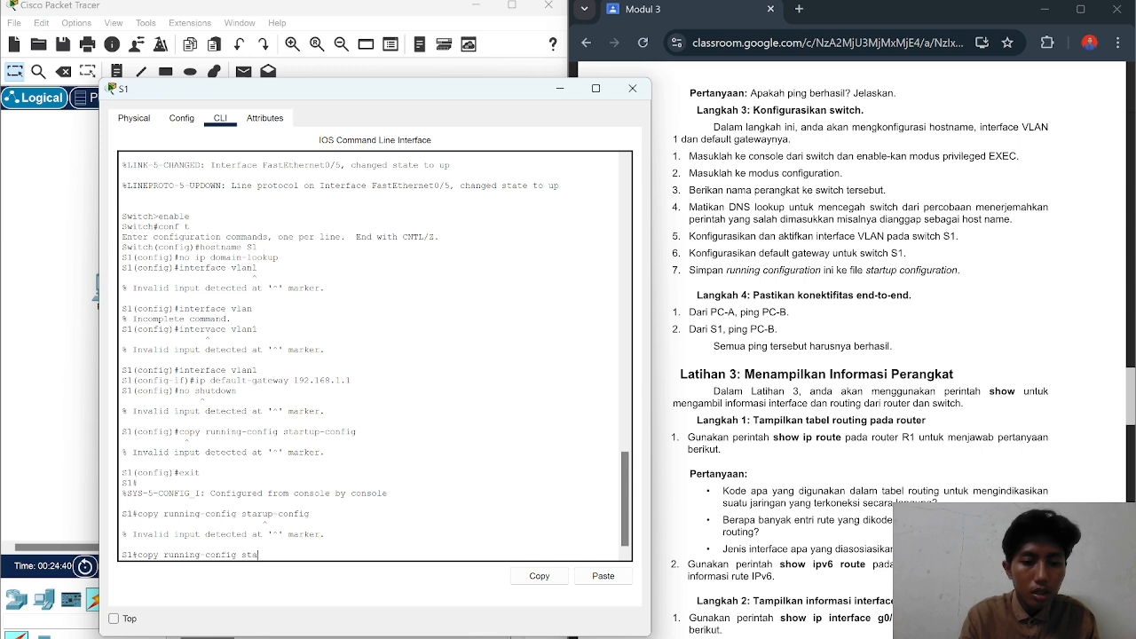
text(rtup)
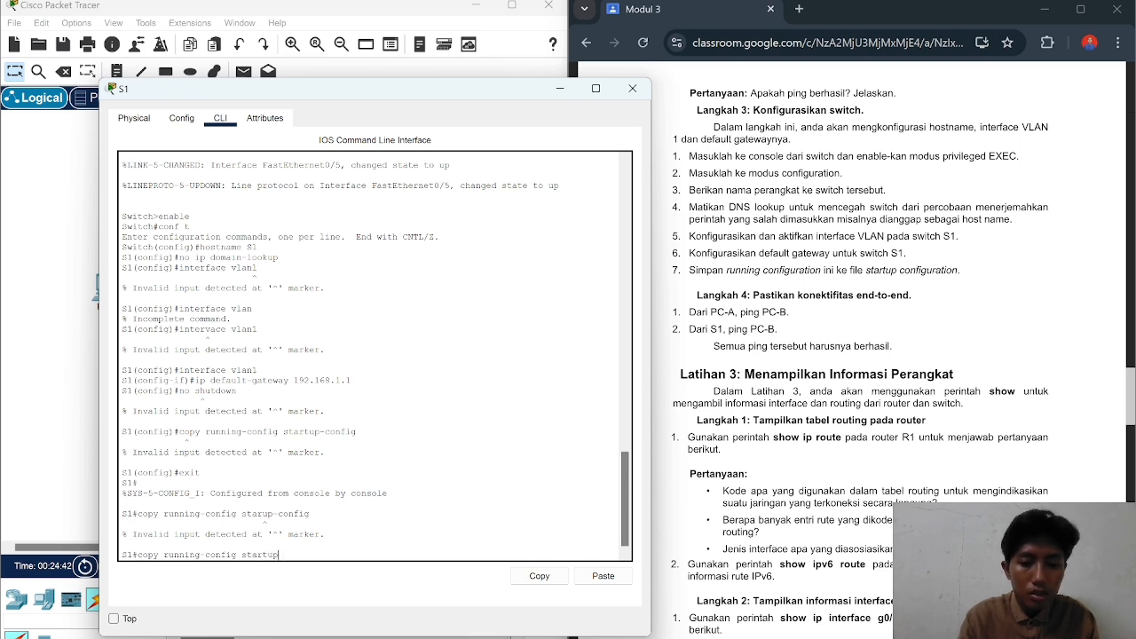
text(-co)
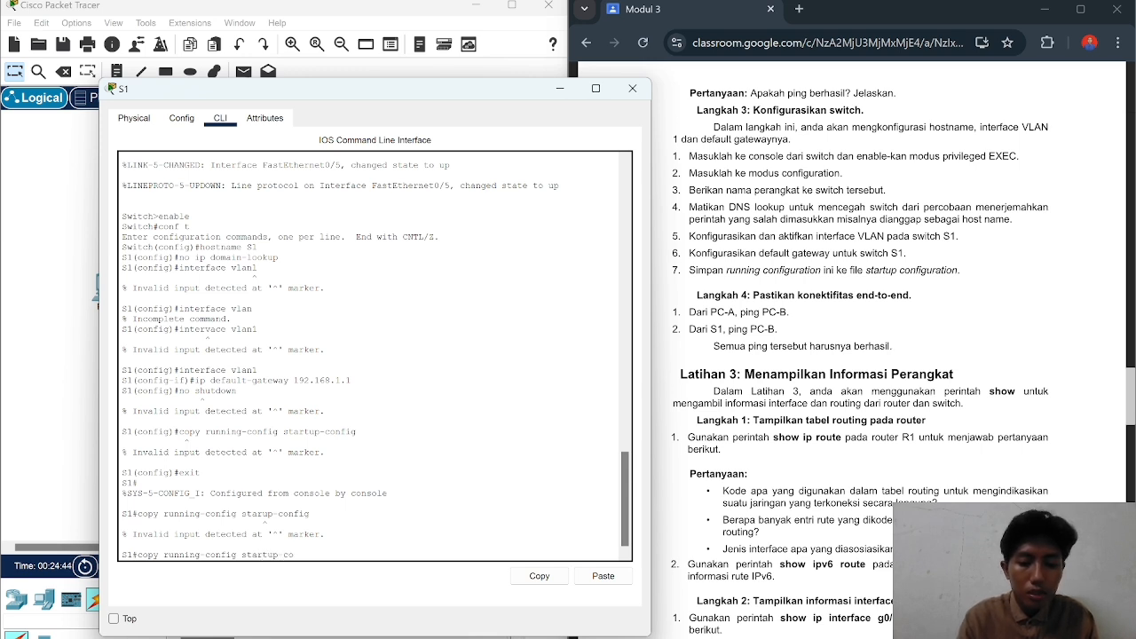
text(nfi)
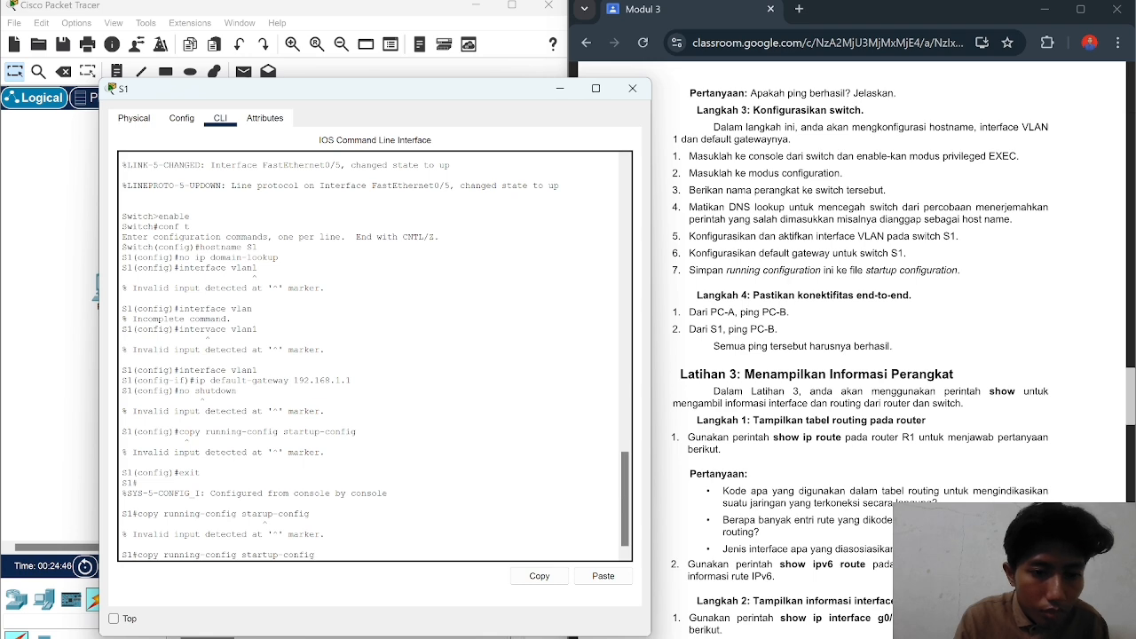
text(g)
key(Return)
key(Return)
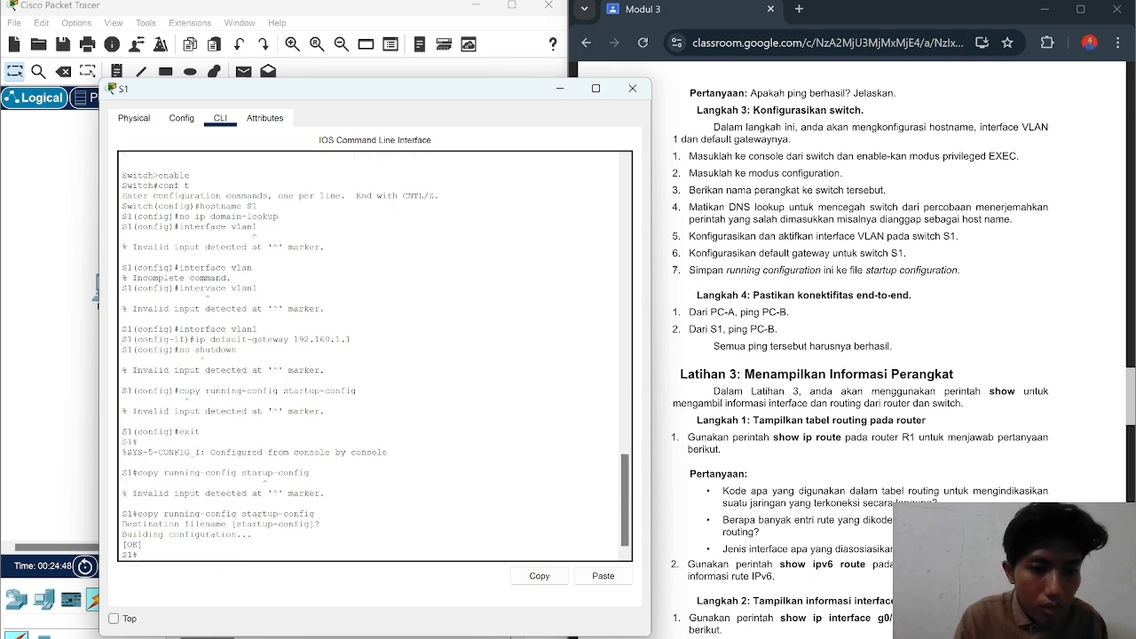
scroll(904, 350, down, 1)
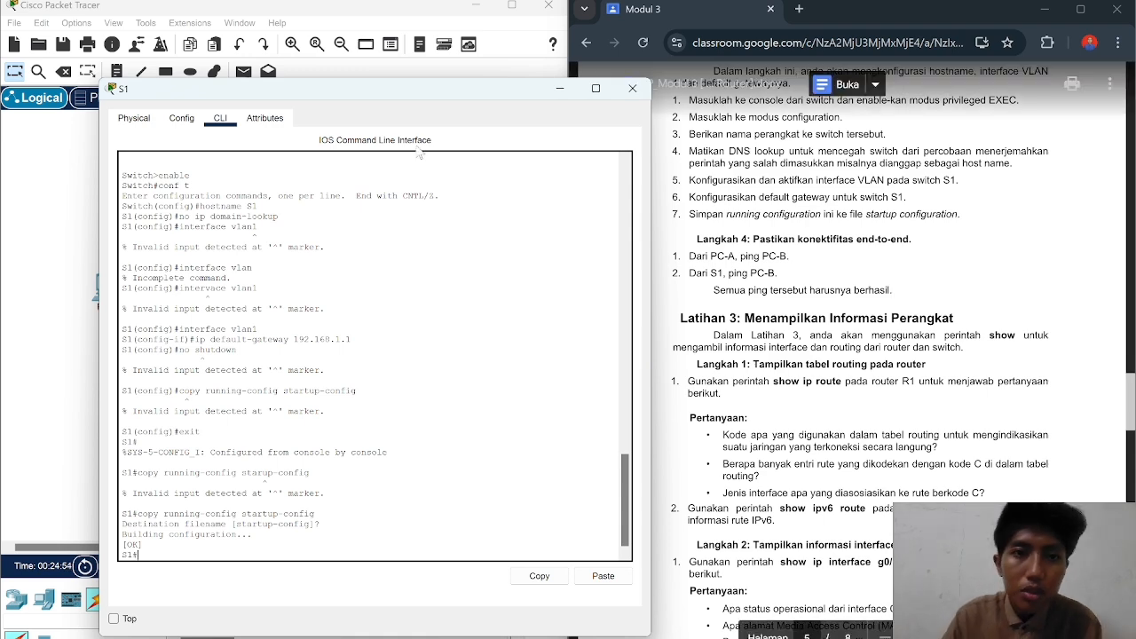
drag(398, 97, 635, 159)
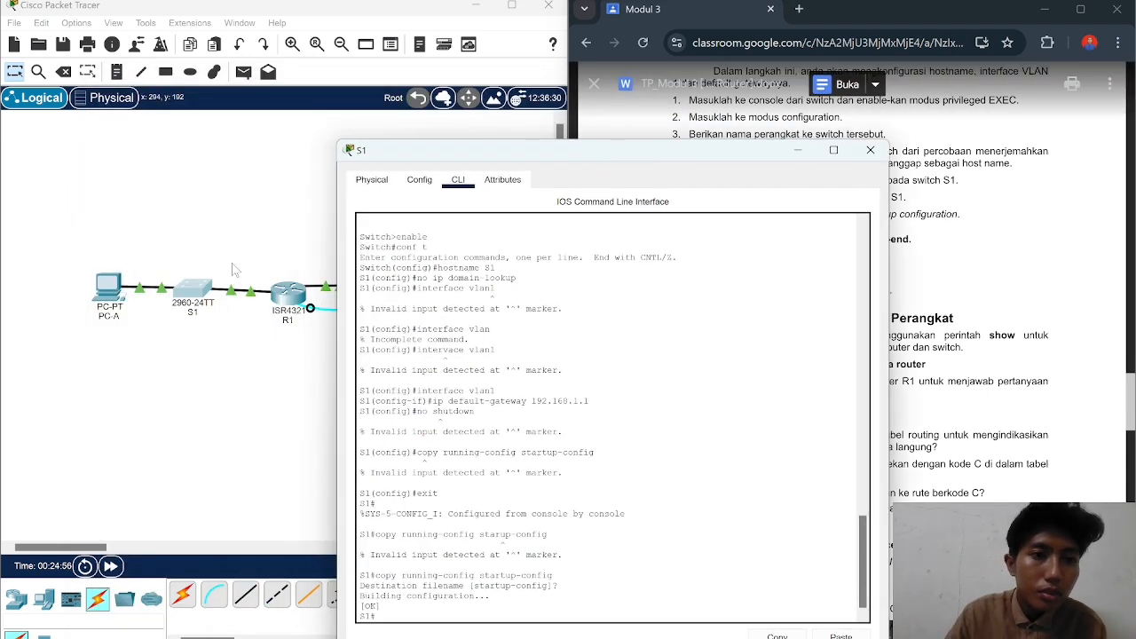
Step: Ping 192.168.0.3 from PC-A's Command Prompt, see the requests time out, and close PC-A
click(112, 288)
click(108, 284)
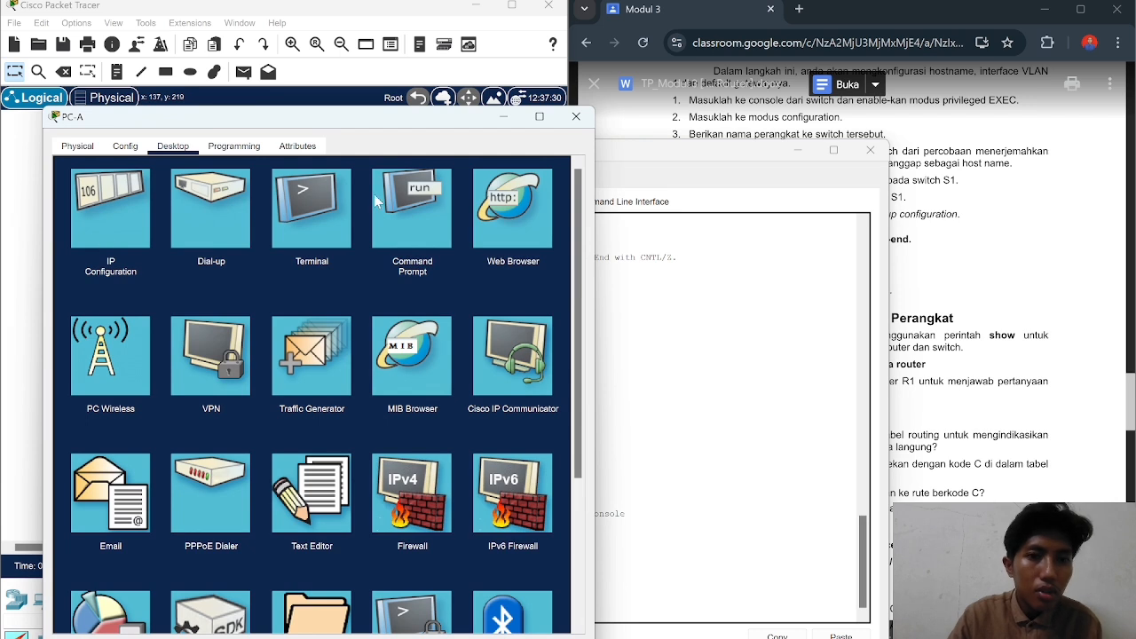
click(410, 203)
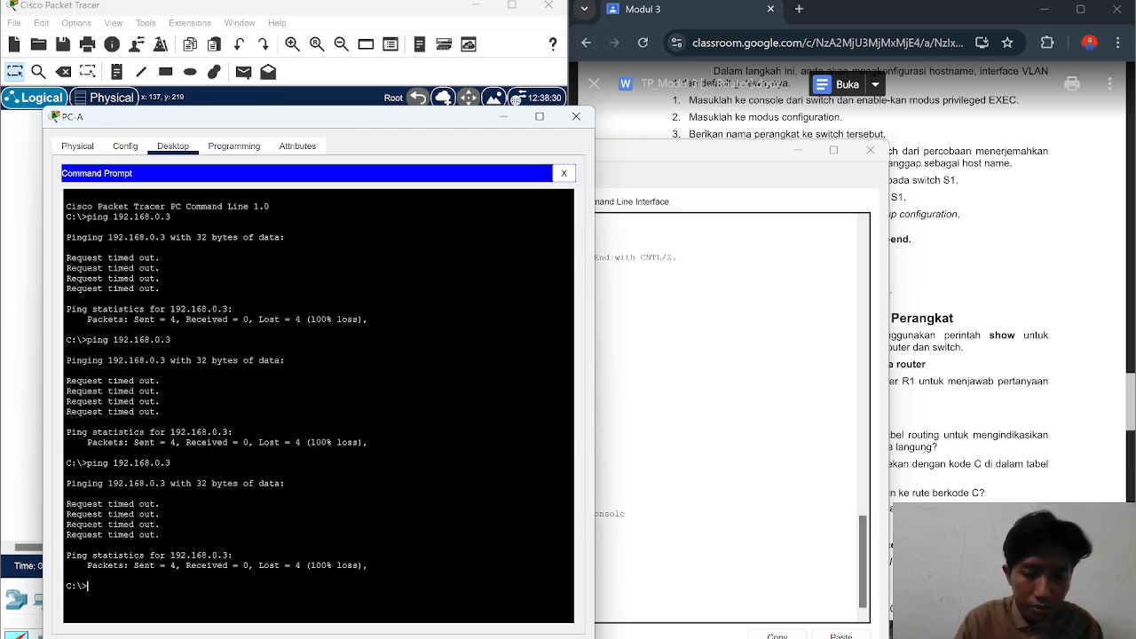
text(ping )
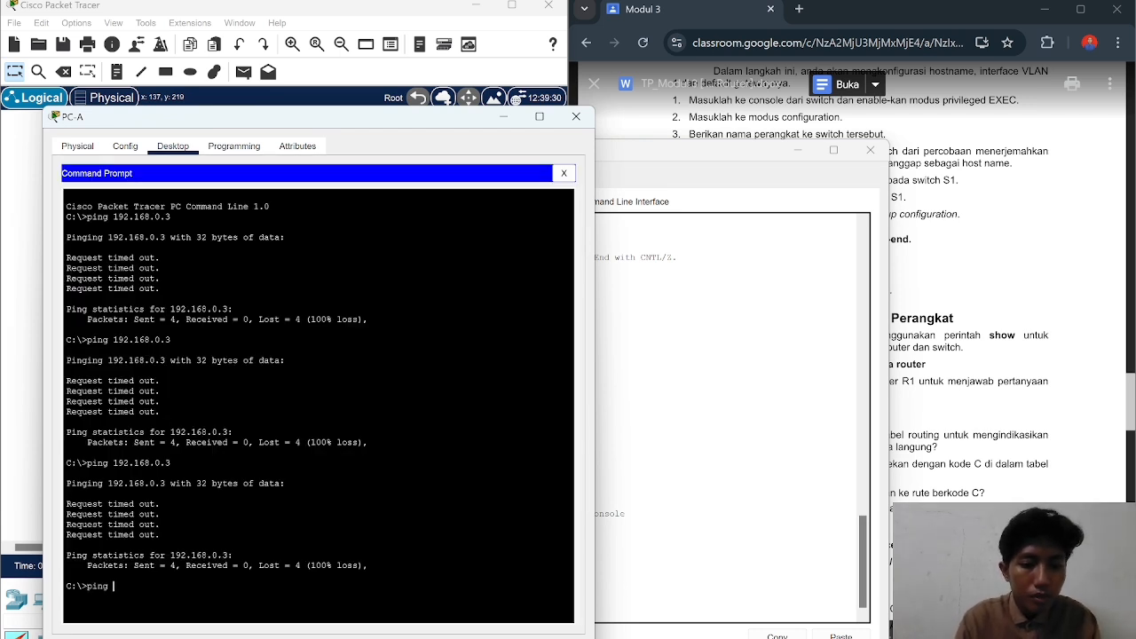
text(192.16)
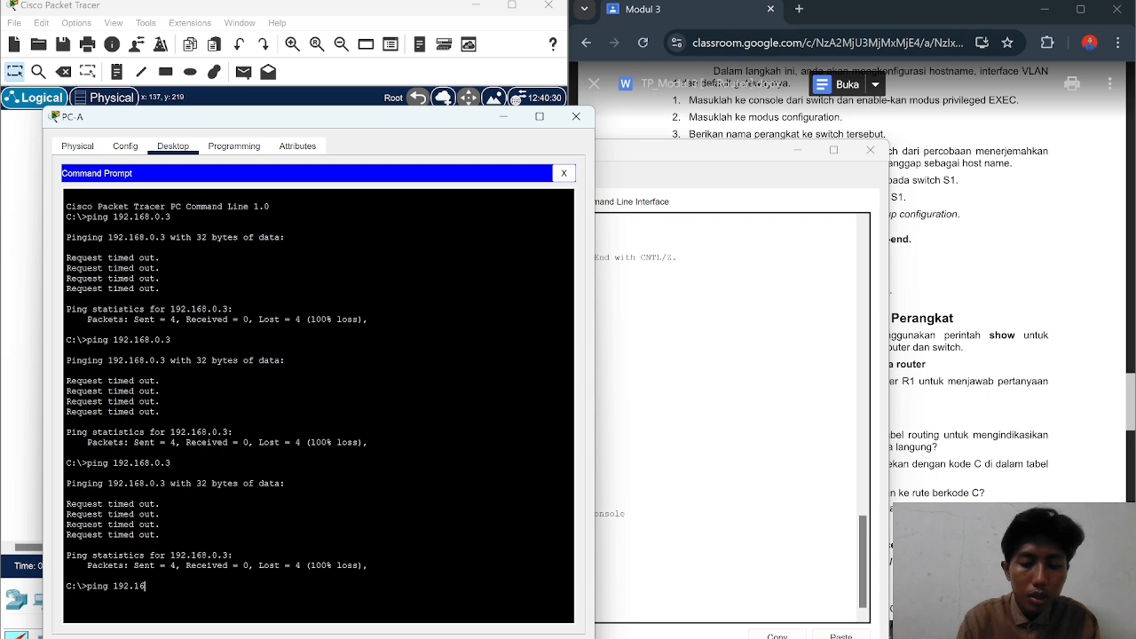
text(8.)
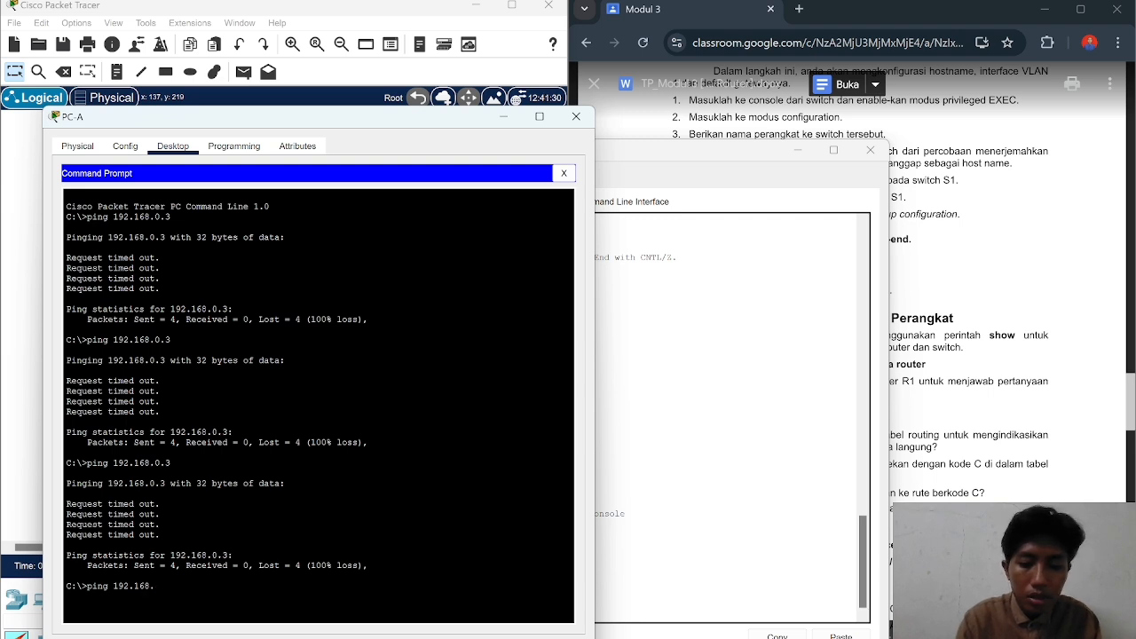
text(0.3)
key(Return)
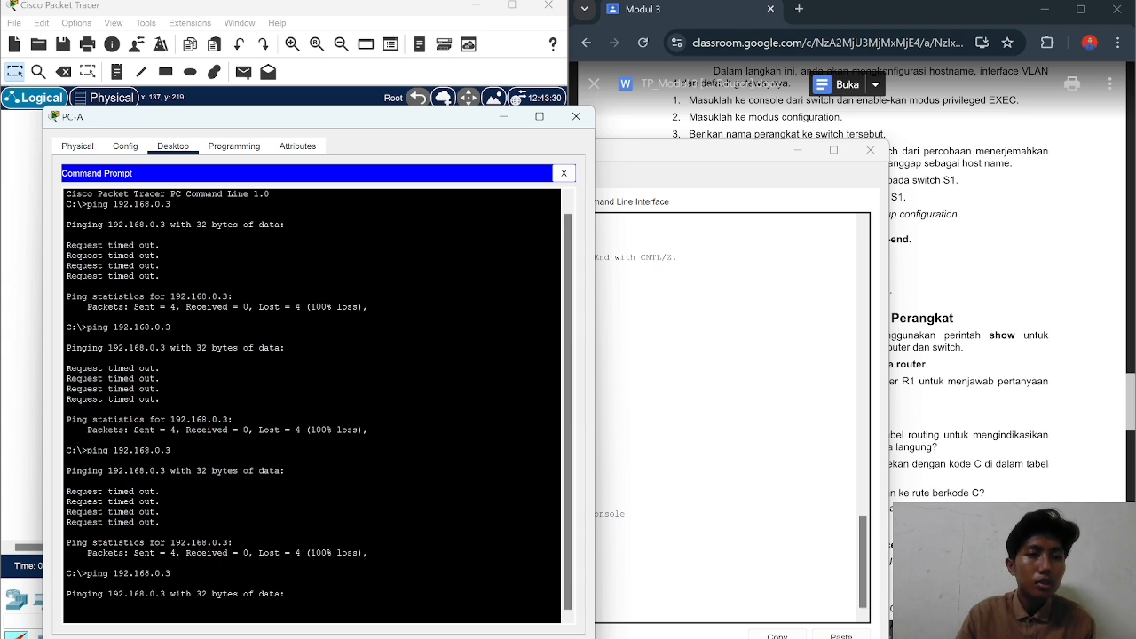
drag(353, 118, 361, 41)
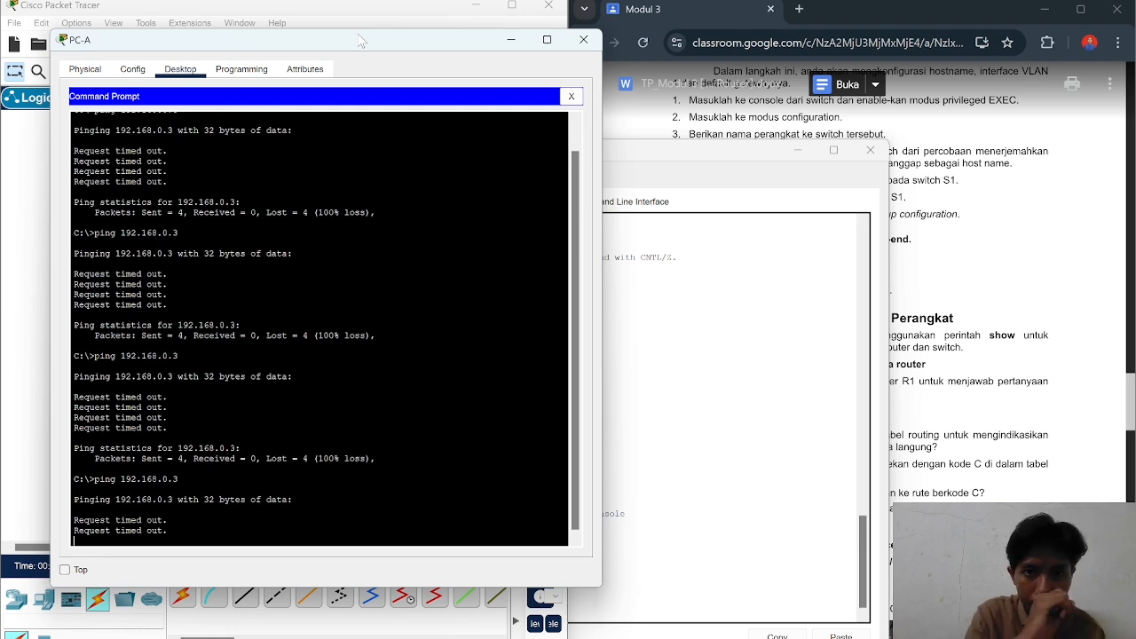
click(583, 40)
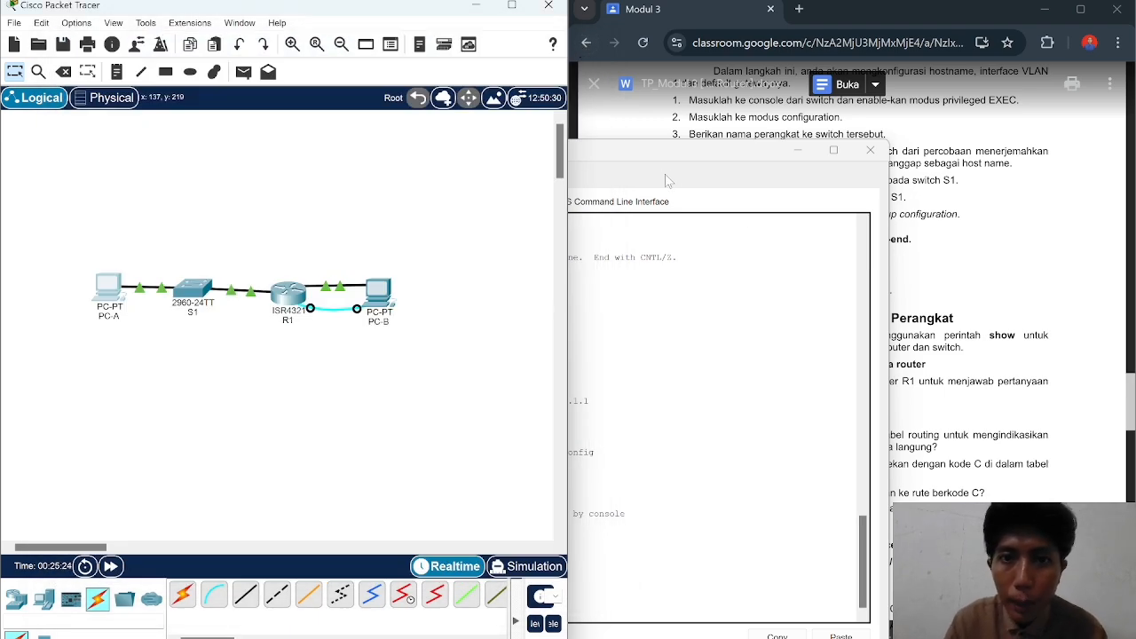
Step: Bring up S1's console and ping 192.168.0.3 from the switch
drag(698, 160, 744, 161)
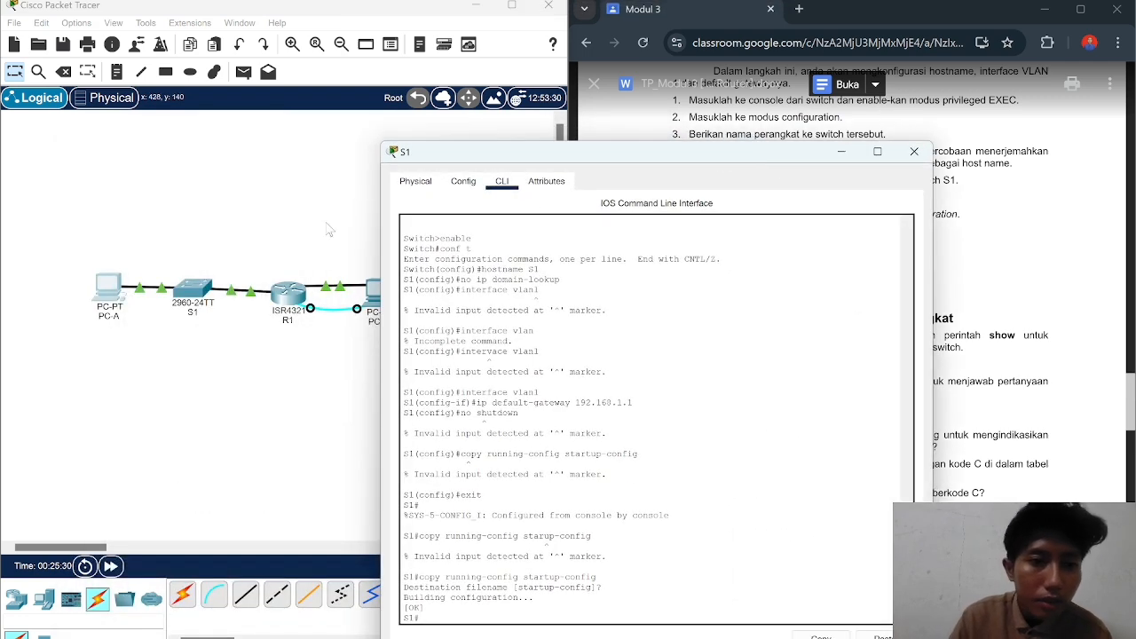
click(199, 293)
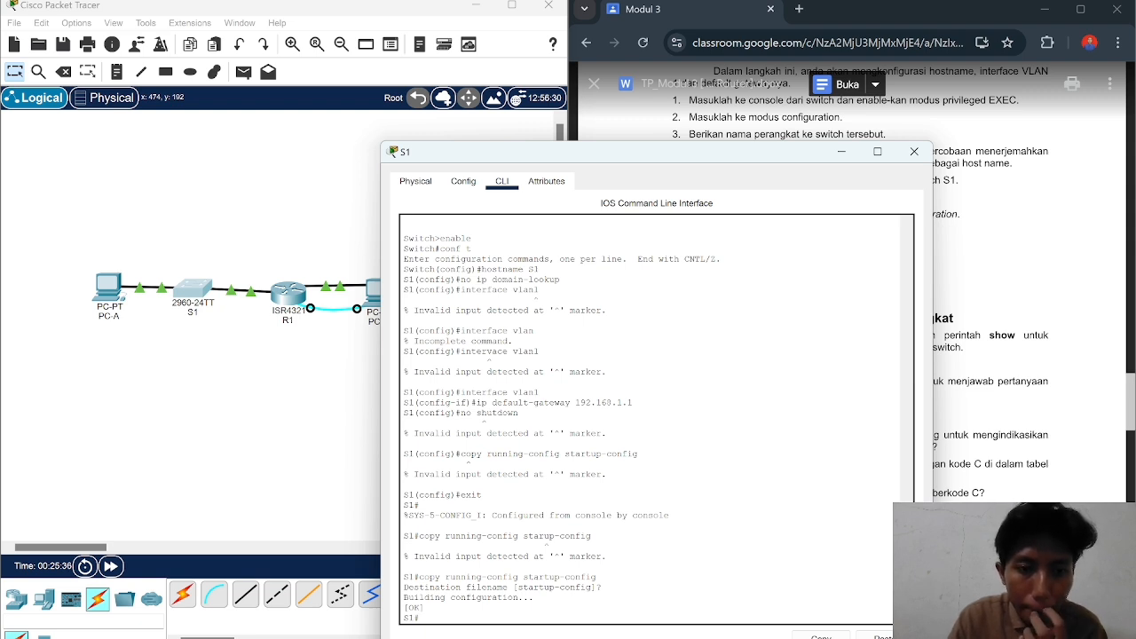
text(ping)
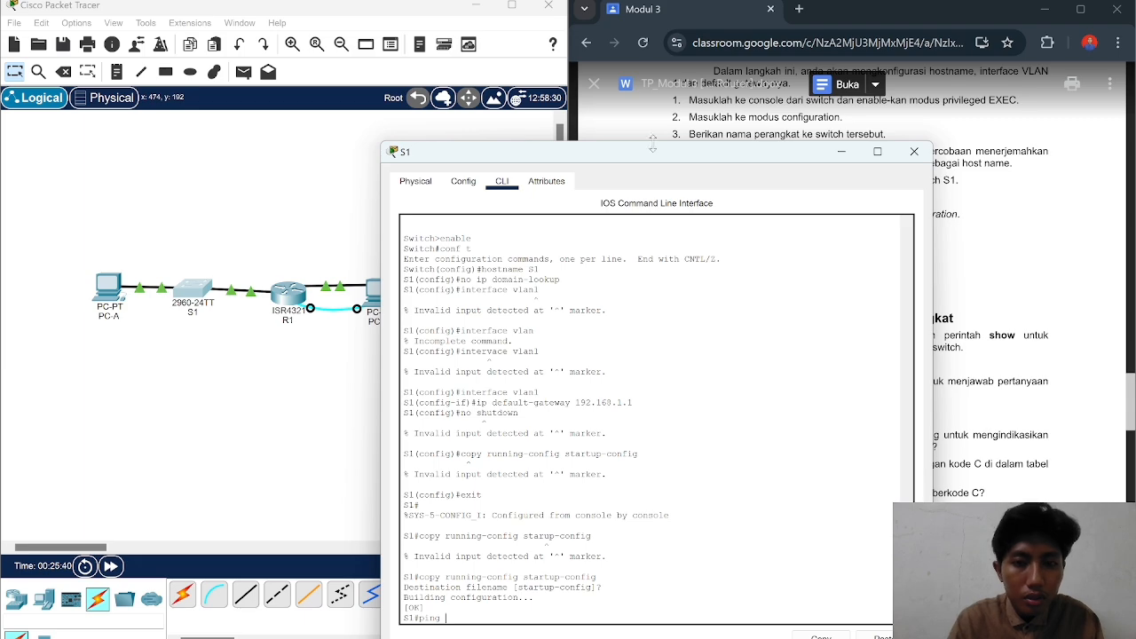
drag(657, 159, 606, 103)
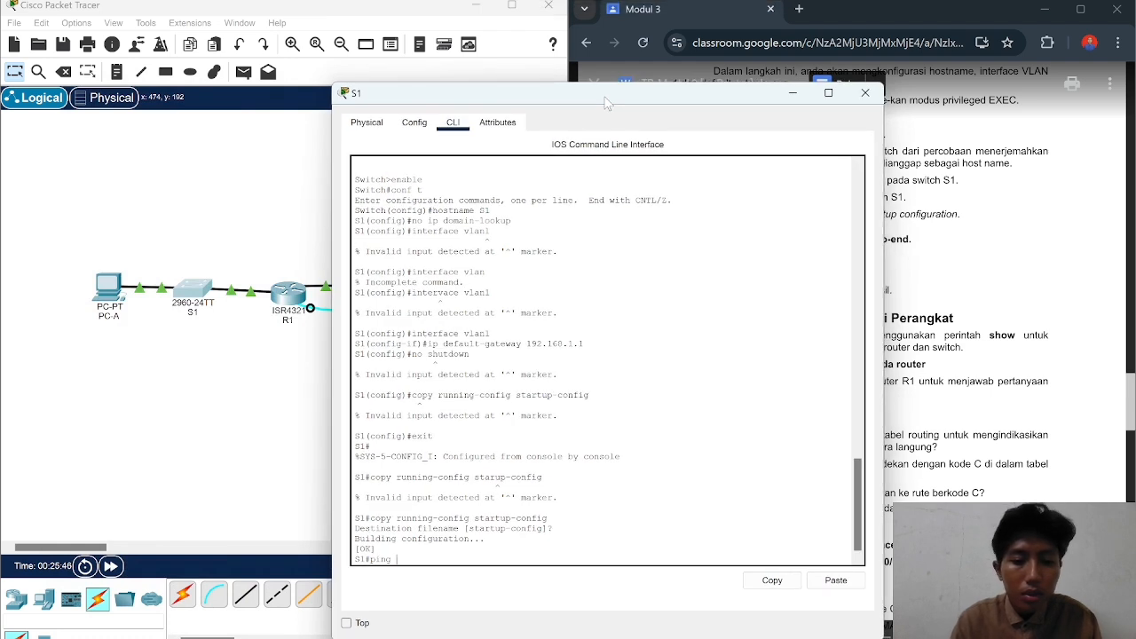
text(192.1)
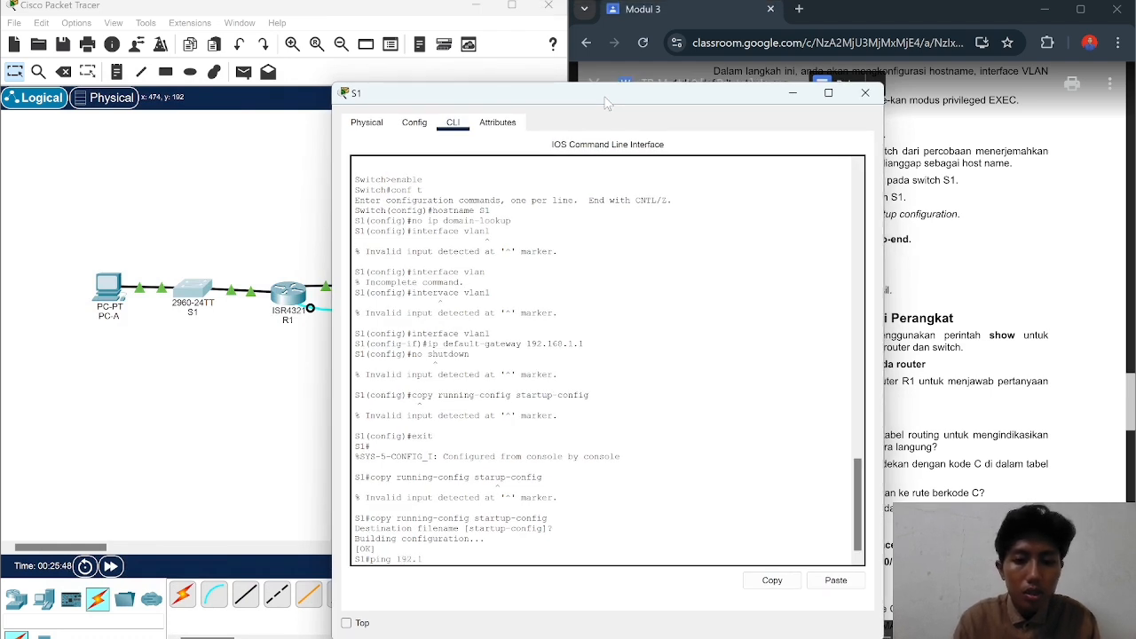
text(68.)
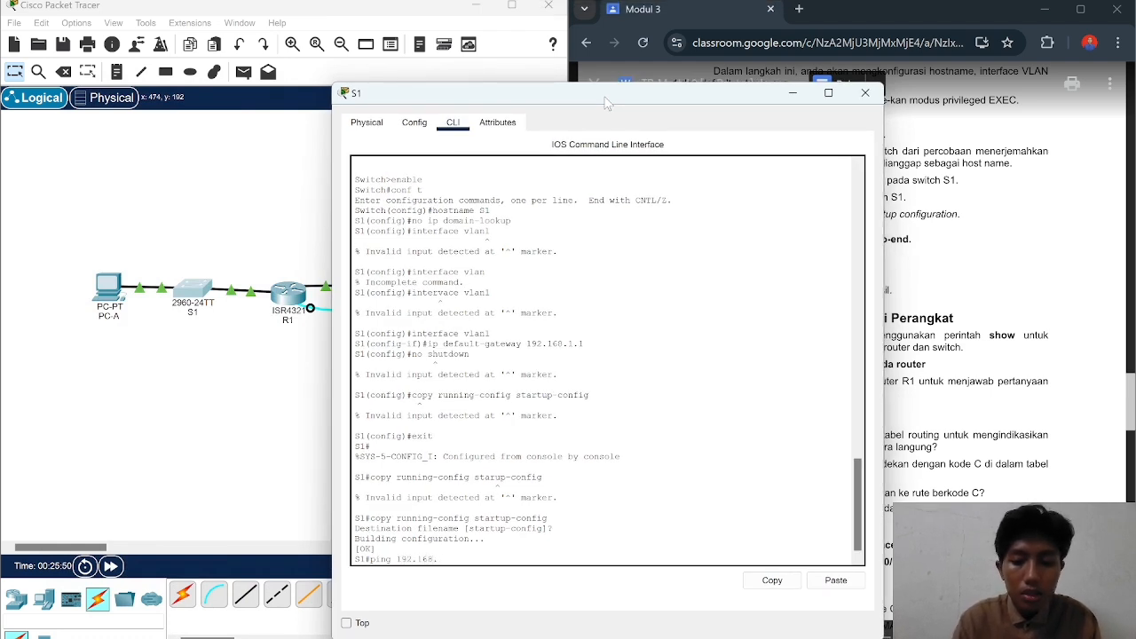
text(0.3)
key(Return)
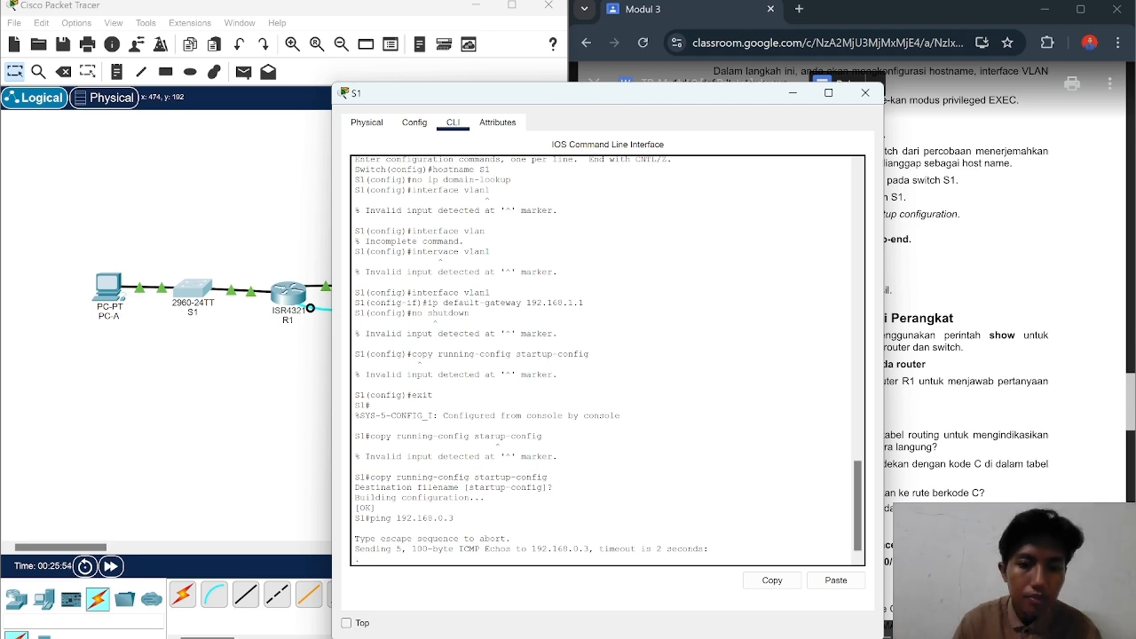
Step: Compare the 0/5 ping result with the lab guide, then close S1's console
drag(613, 94, 341, 88)
scroll(874, 346, down, 3)
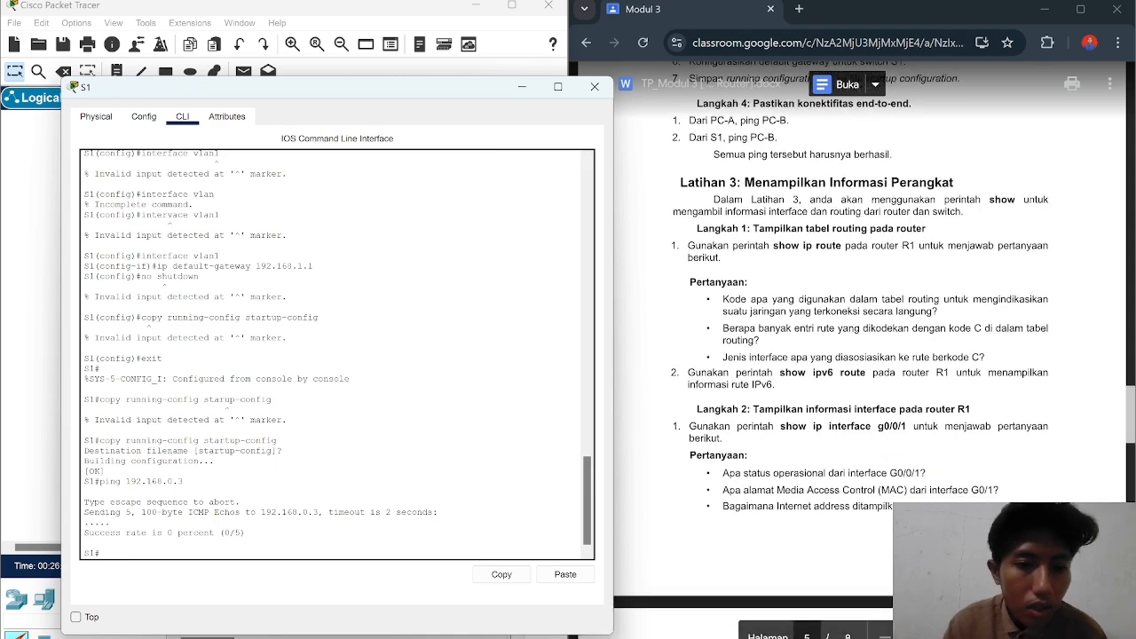
drag(407, 97, 477, 60)
scroll(888, 337, up, 2)
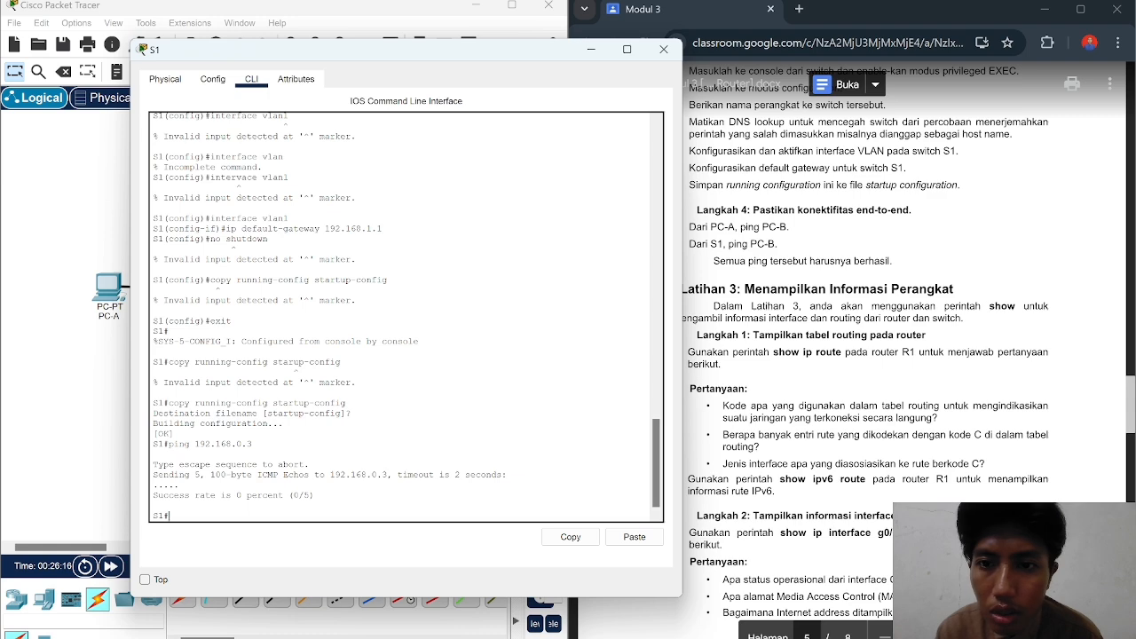
drag(480, 56, 379, 45)
scroll(888, 338, down, 2)
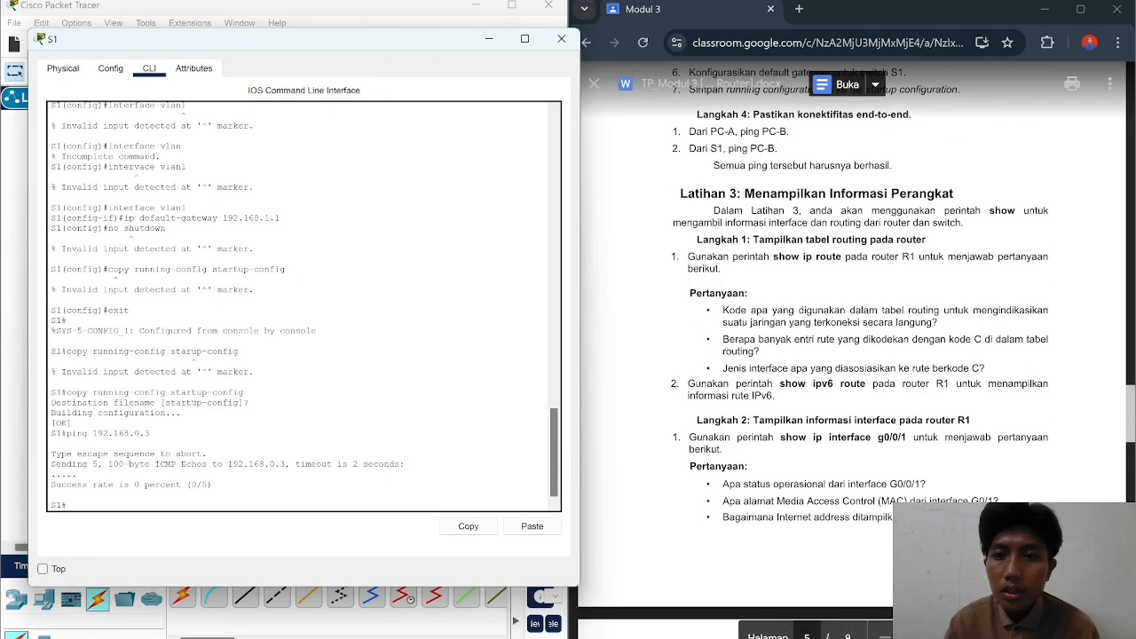
scroll(888, 337, down, 1)
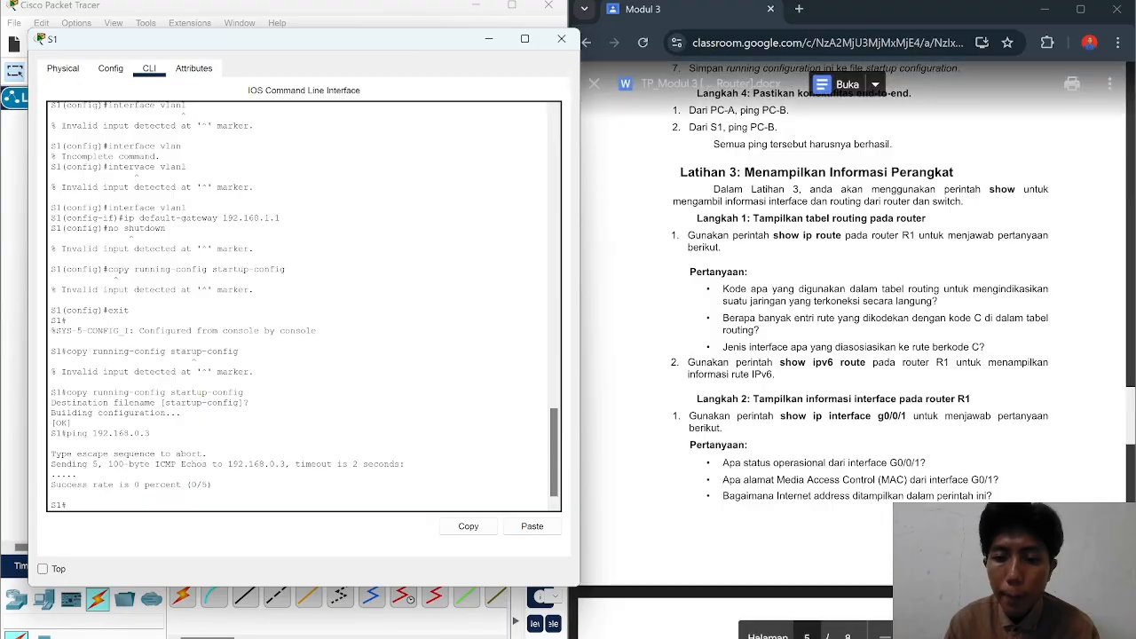
scroll(888, 337, down, 1)
click(562, 39)
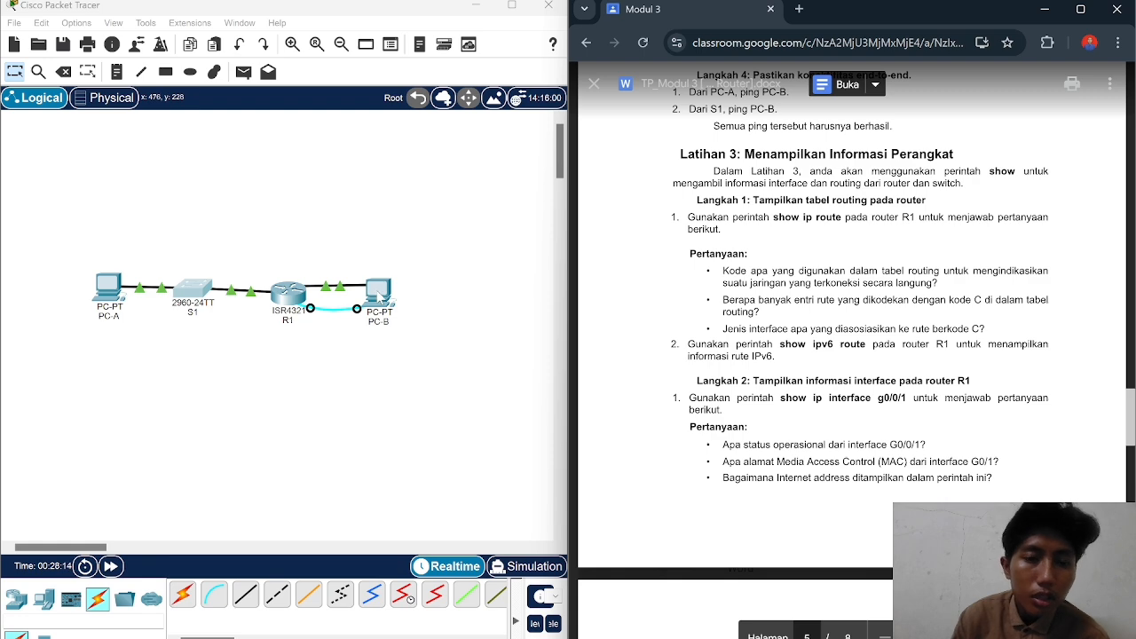
Step: On R1, run show ip route to list connected 192.168.0.0/24 and 192.168.1.0/24 routes
click(293, 299)
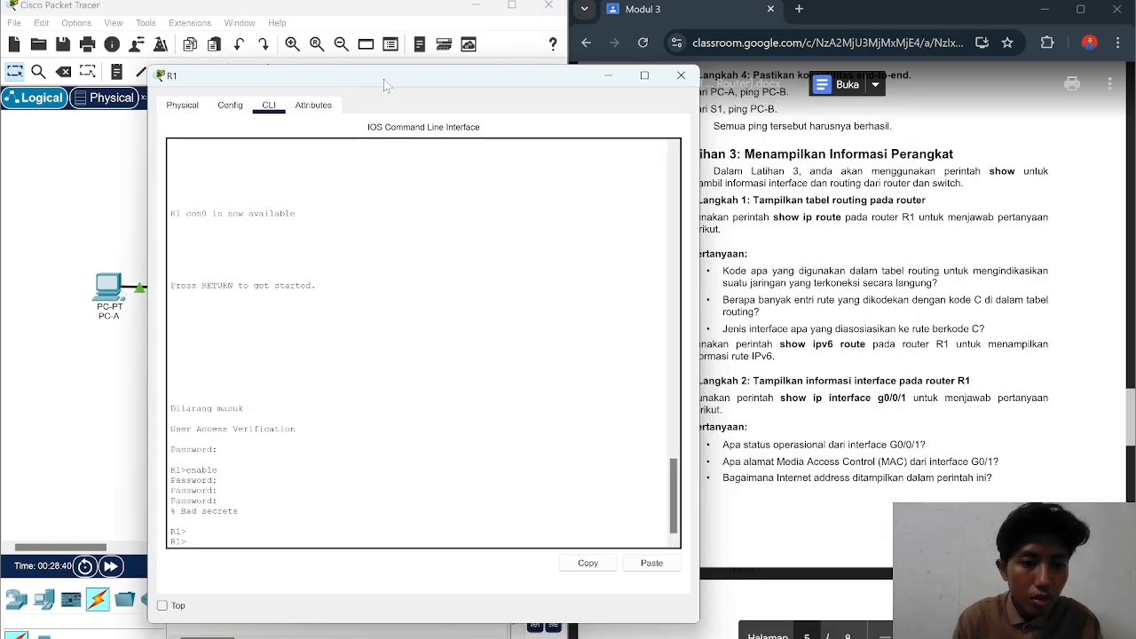
text(sh)
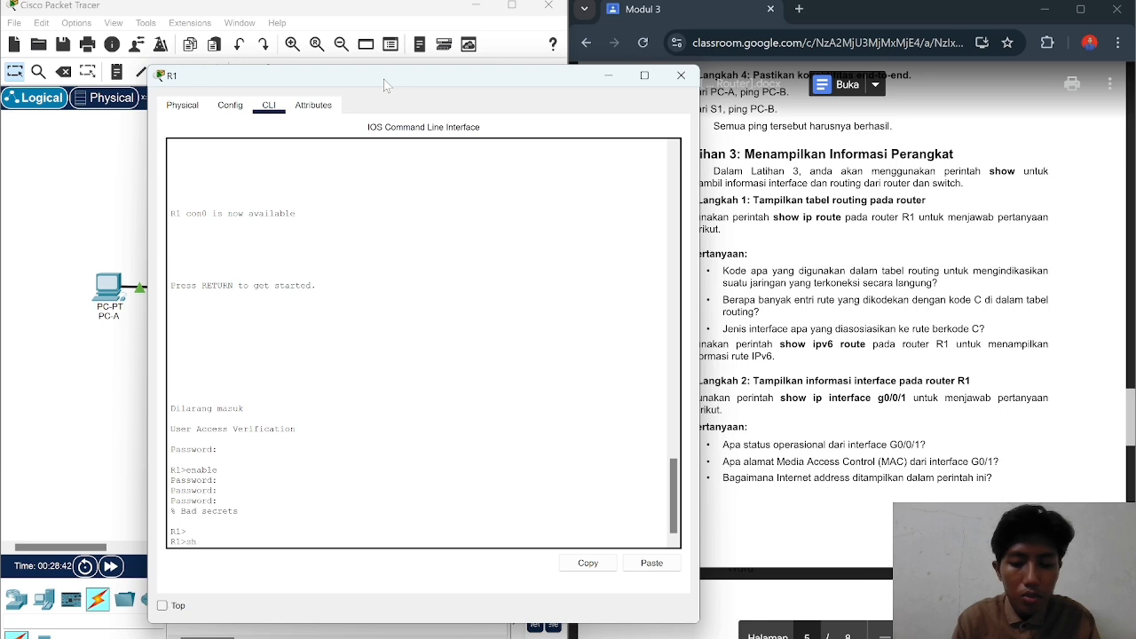
text(ow )
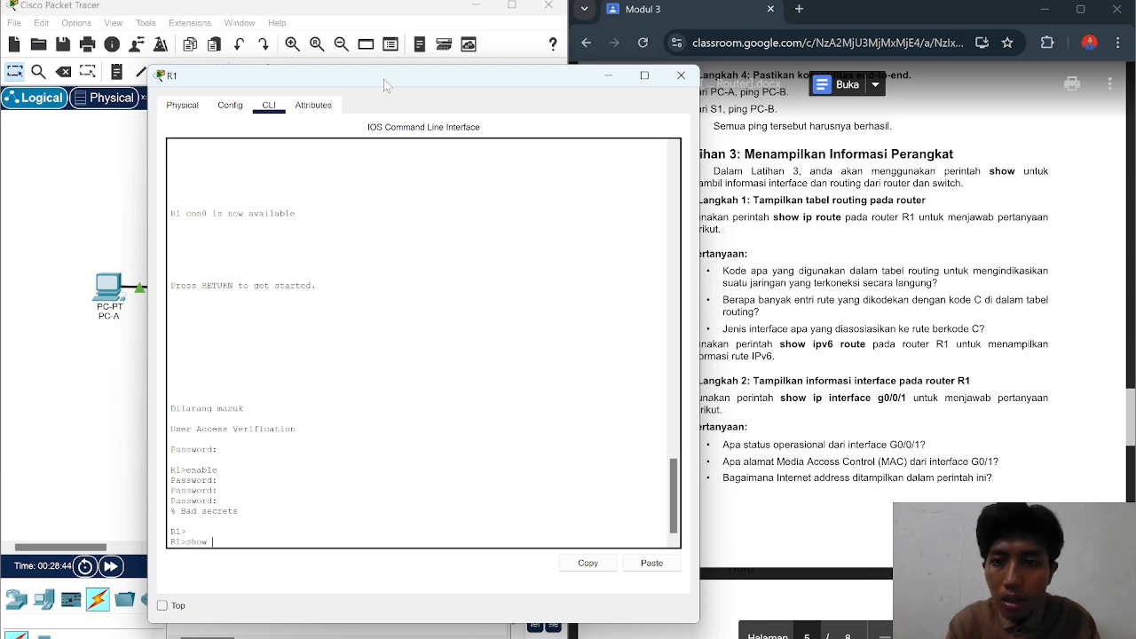
text(ip)
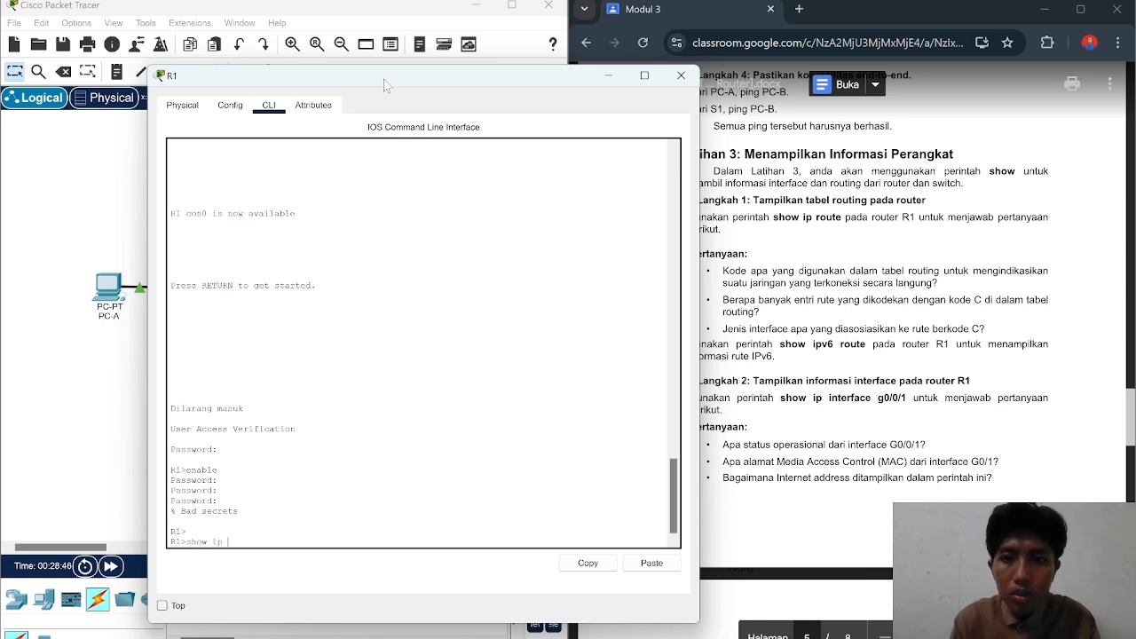
text( route)
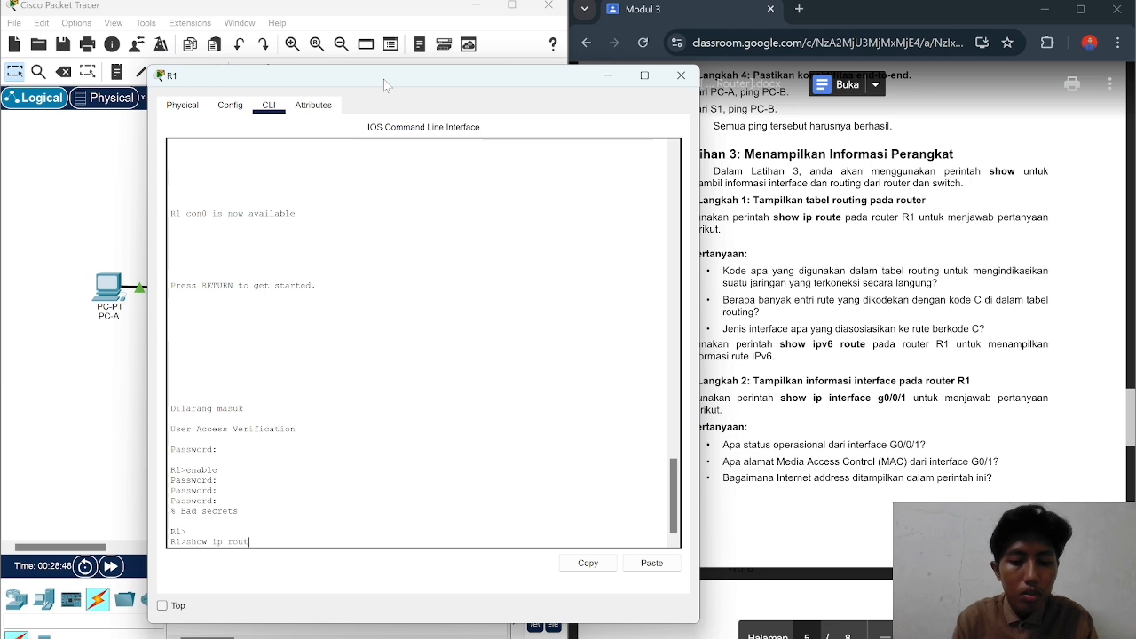
key(Return)
drag(383, 79, 314, 71)
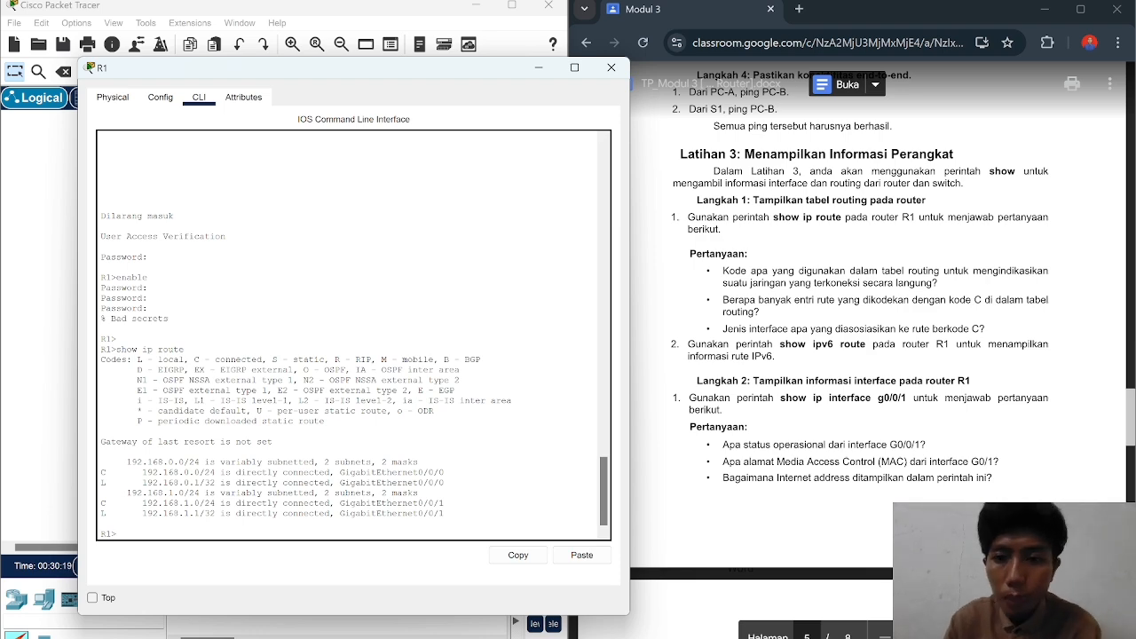
scroll(883, 355, down, 2)
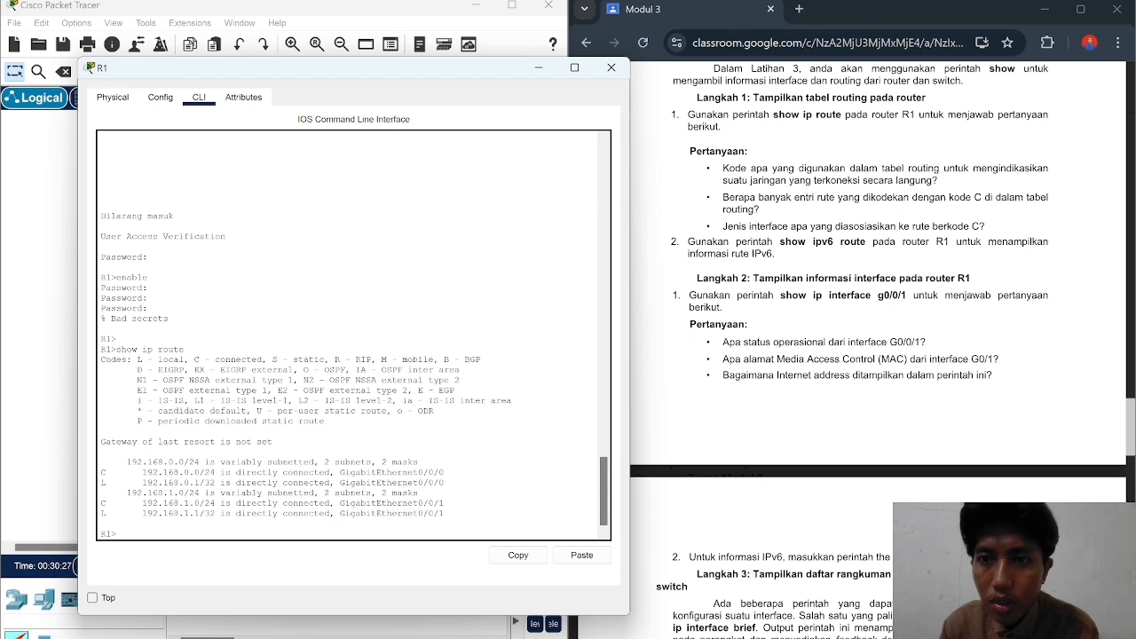
Step: Run show ipv6 route on R1, showing 2001:DB8:ACAD::/64 and 2001:DB8:ACAD:1::/64 among 5 entries
text(show ipv)
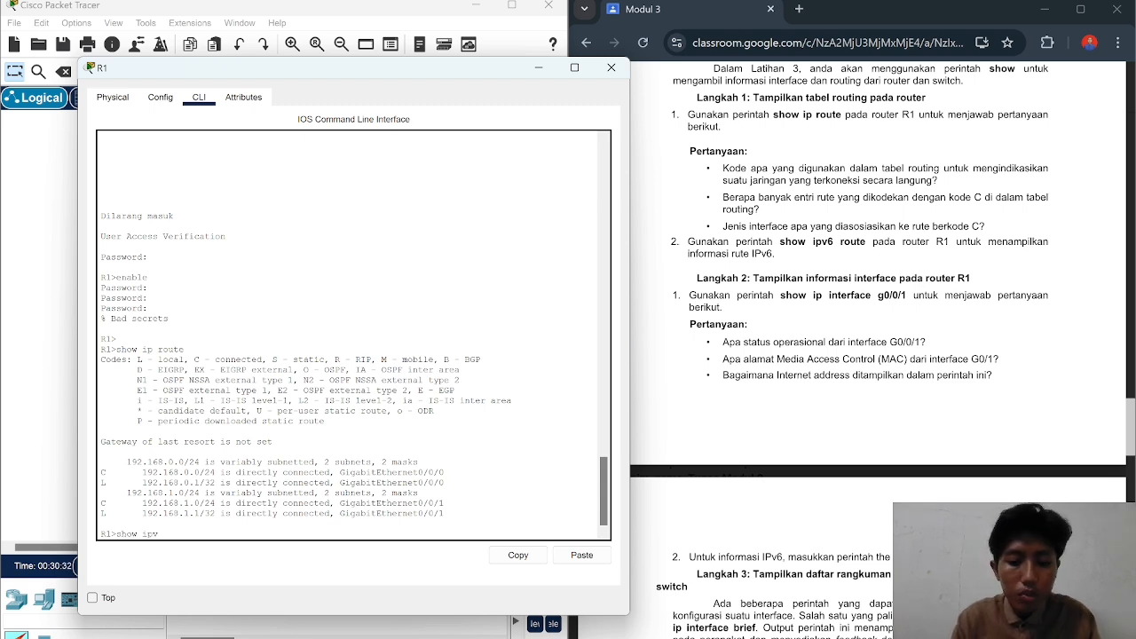
text(6)
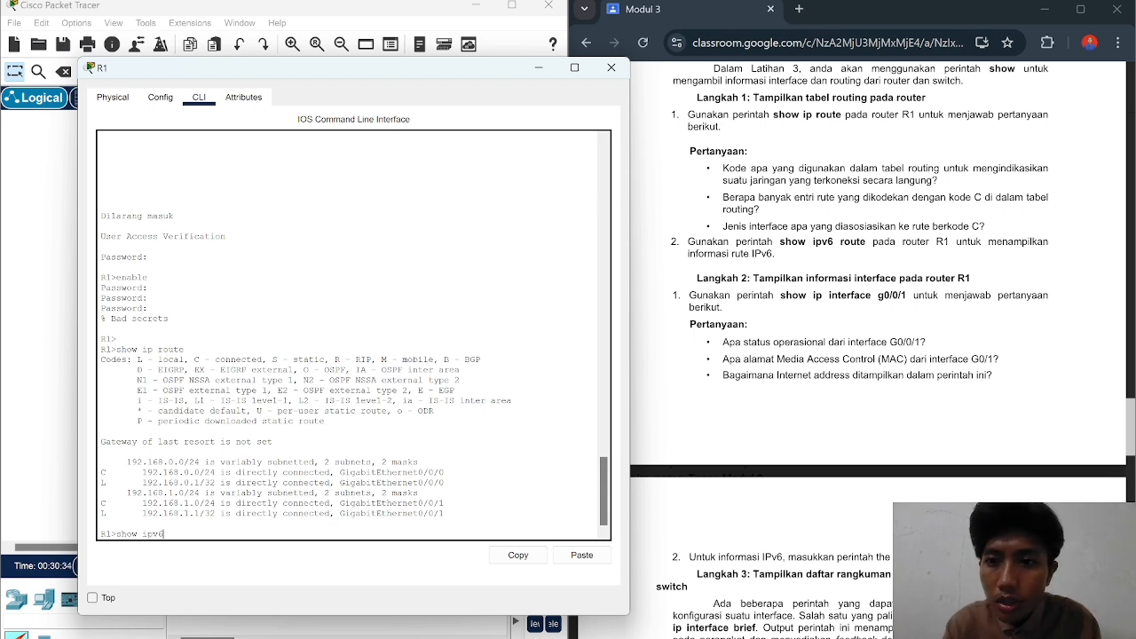
text( ro)
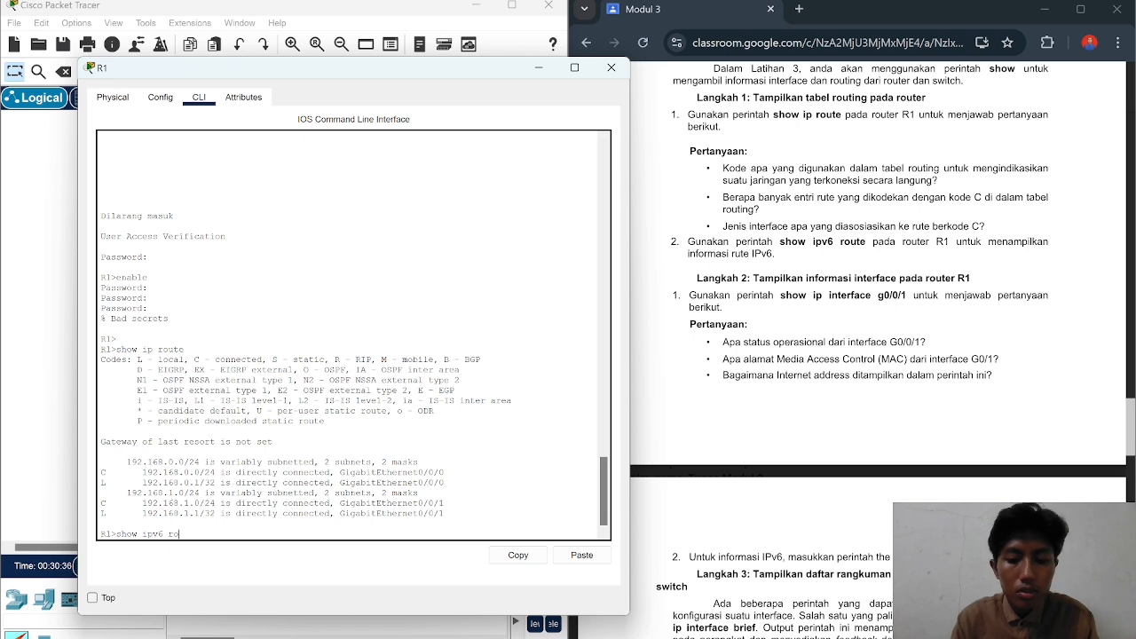
text(ut)
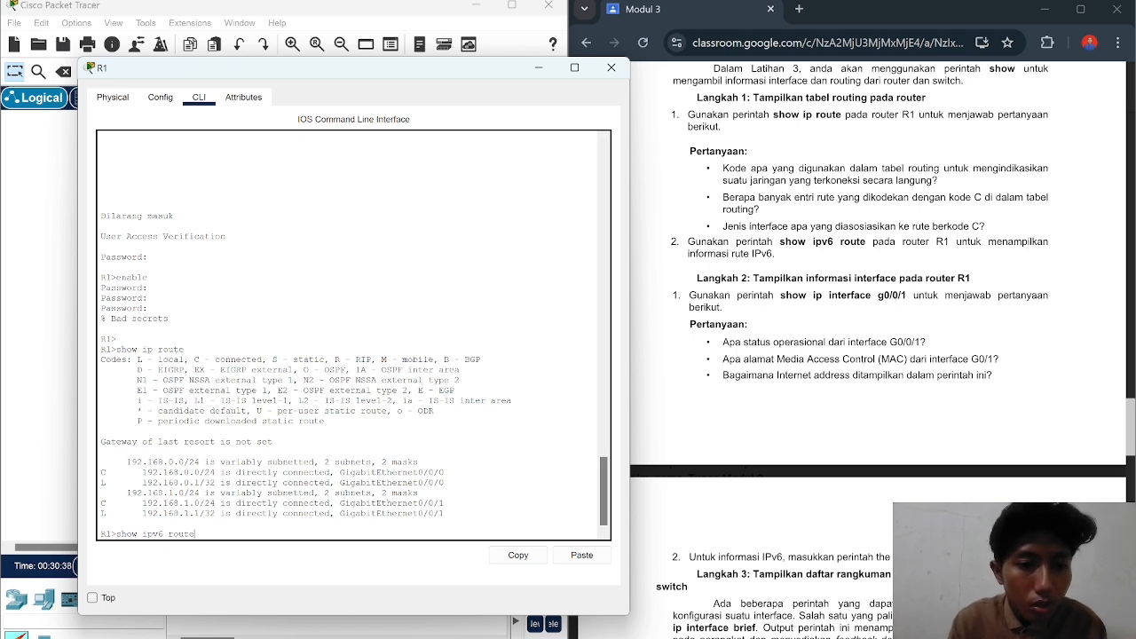
text(e)
key(Return)
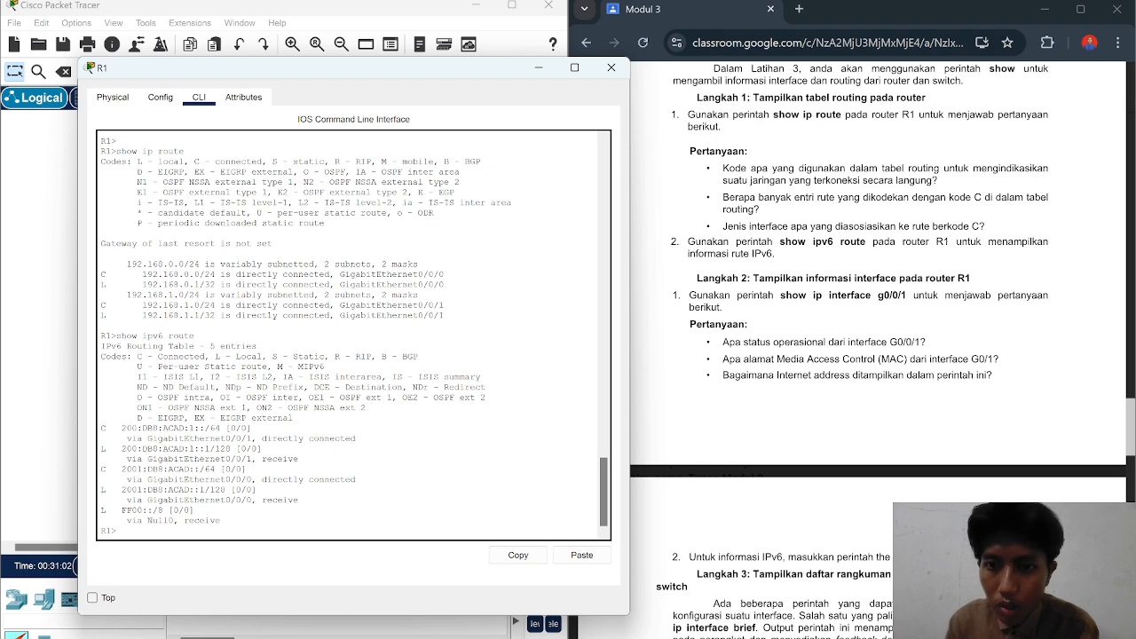
Step: Run show ip interface g0/0/1 on R1 and highlight its (connected) status and broadcast address
text(show ip)
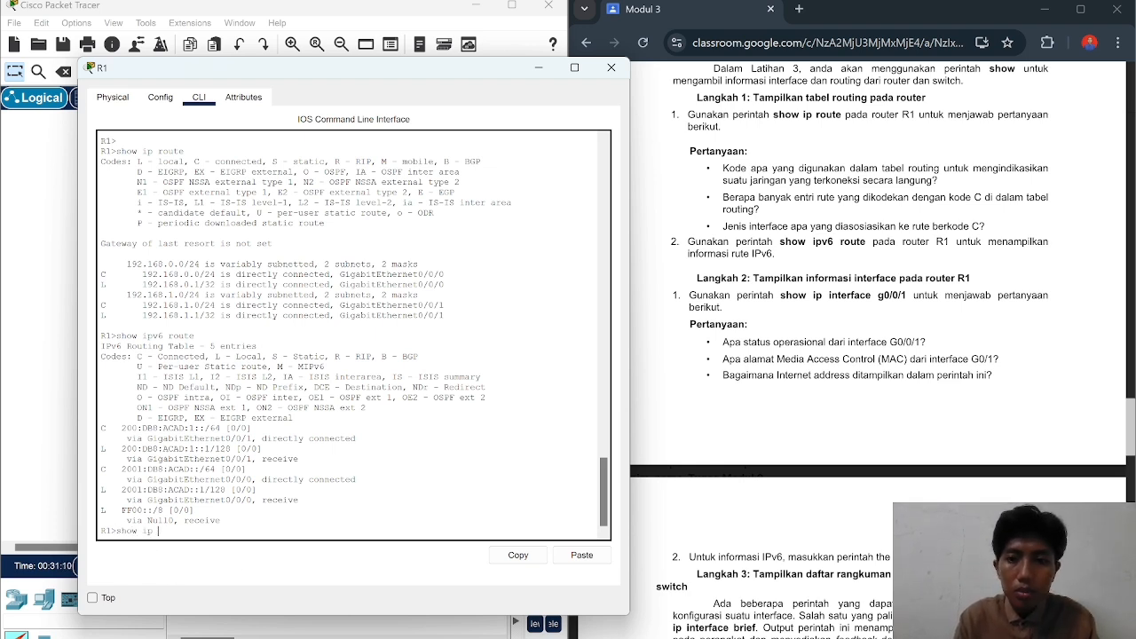
text( interfa)
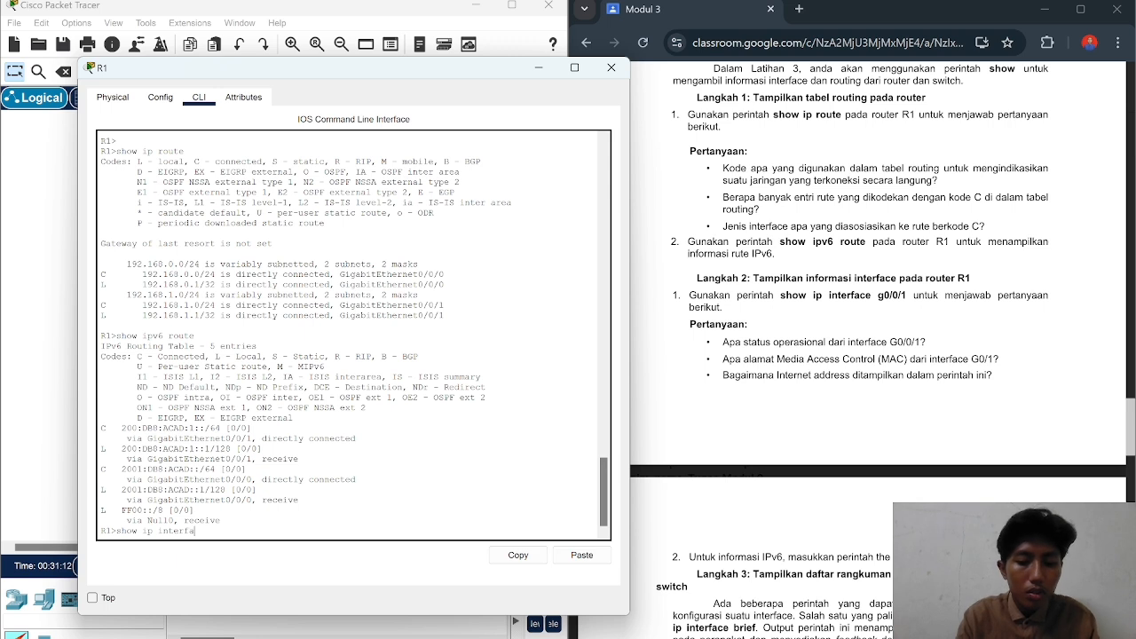
text(ce )
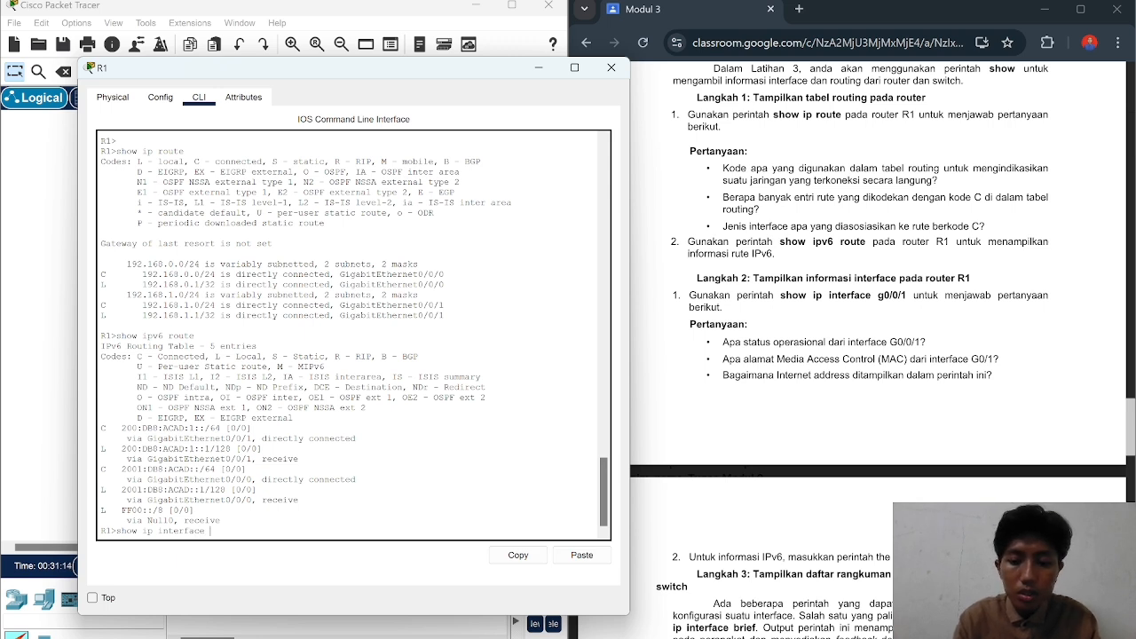
text(g0/0)
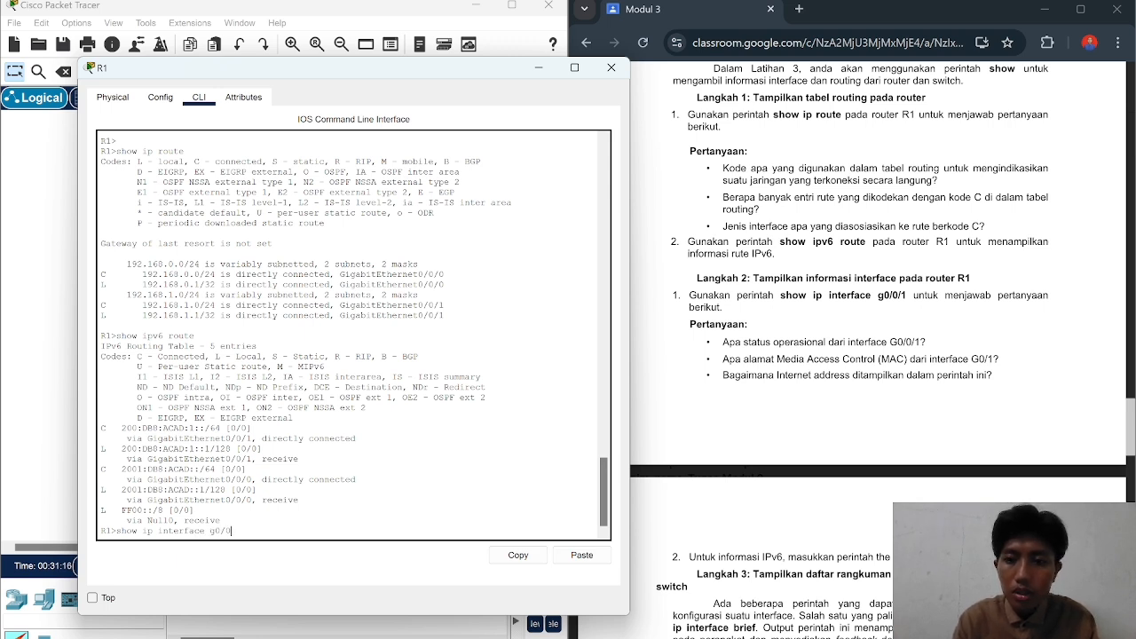
text(/1)
key(Return)
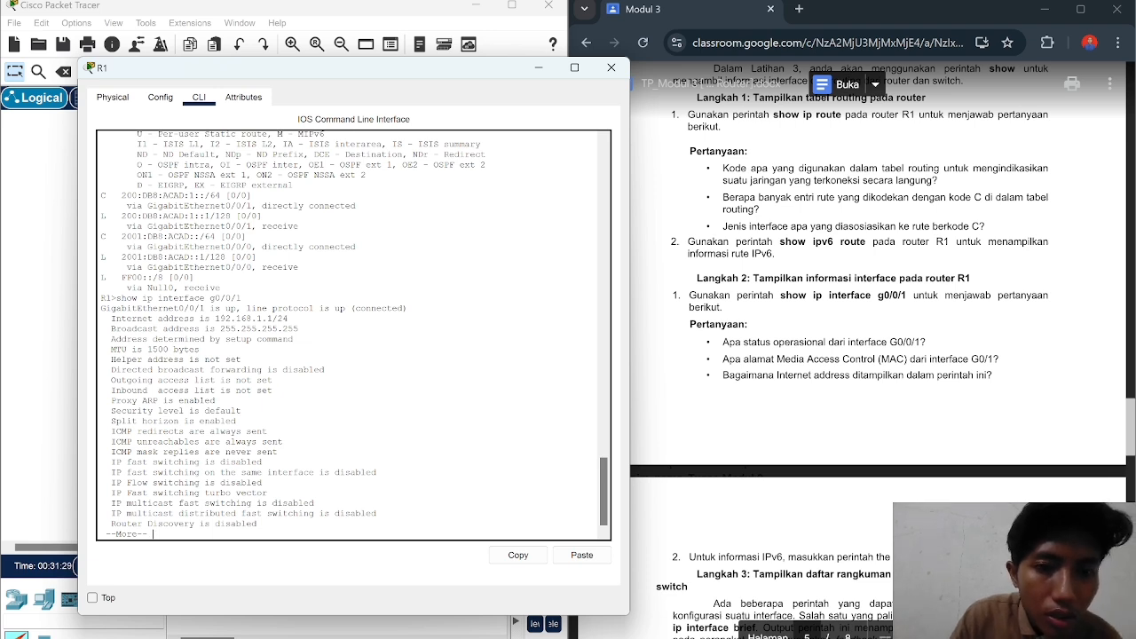
drag(409, 309, 350, 308)
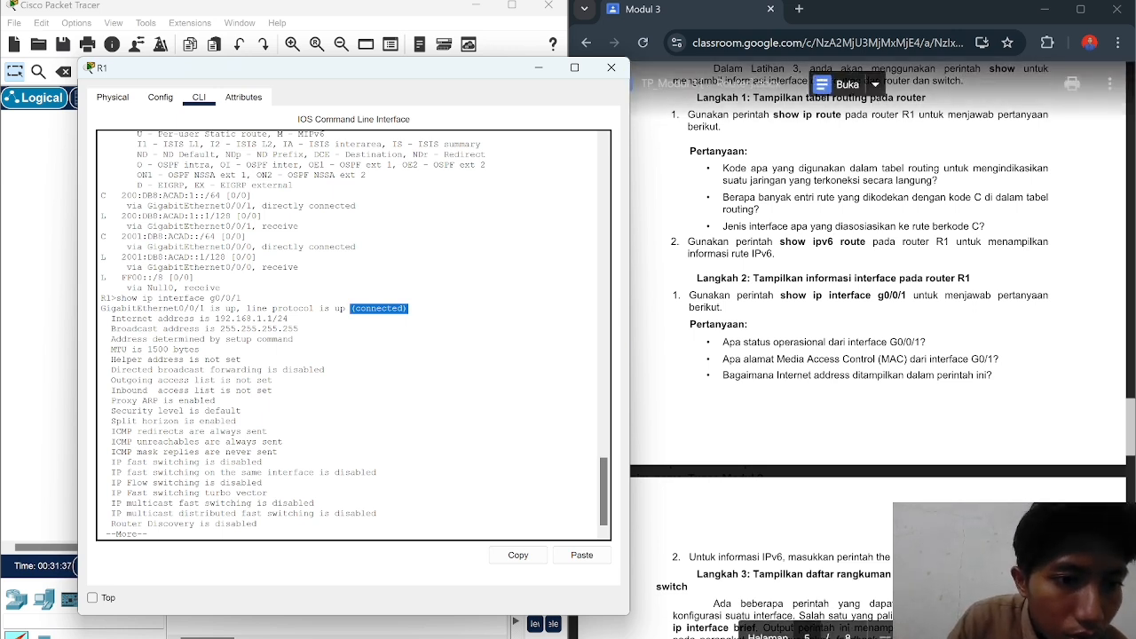
drag(299, 328, 219, 329)
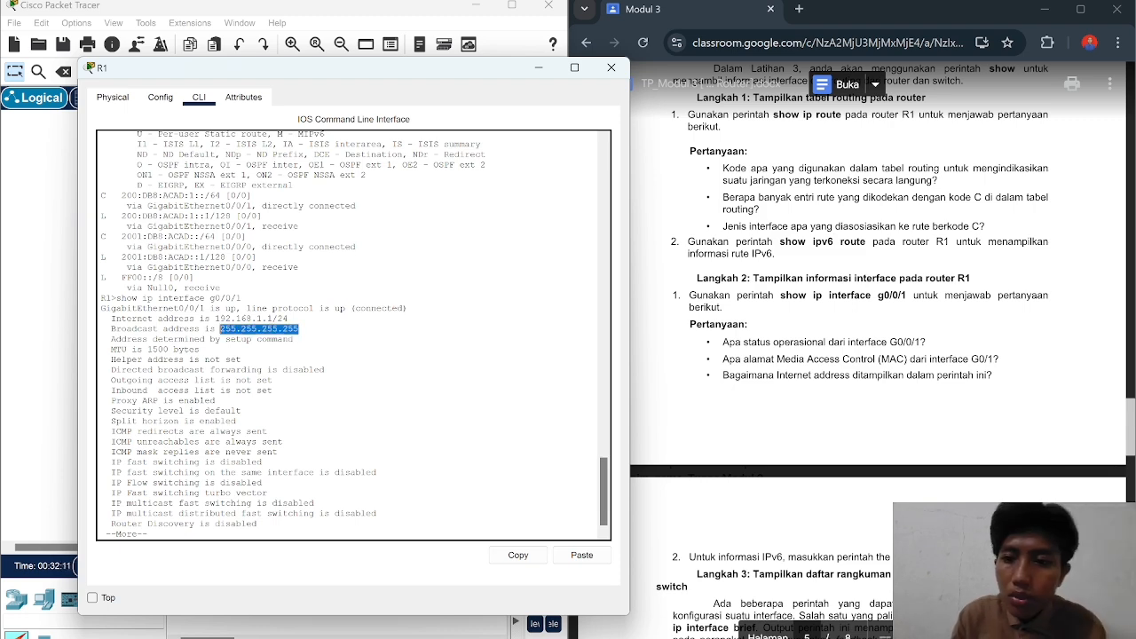
scroll(799, 373, down, 1)
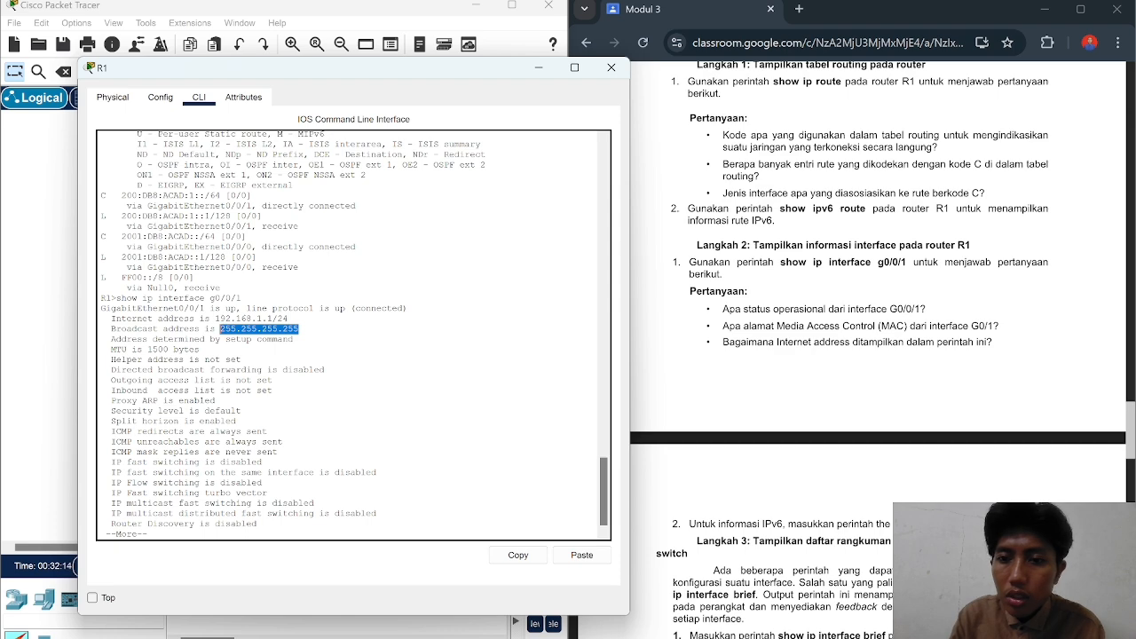
scroll(879, 355, down, 1)
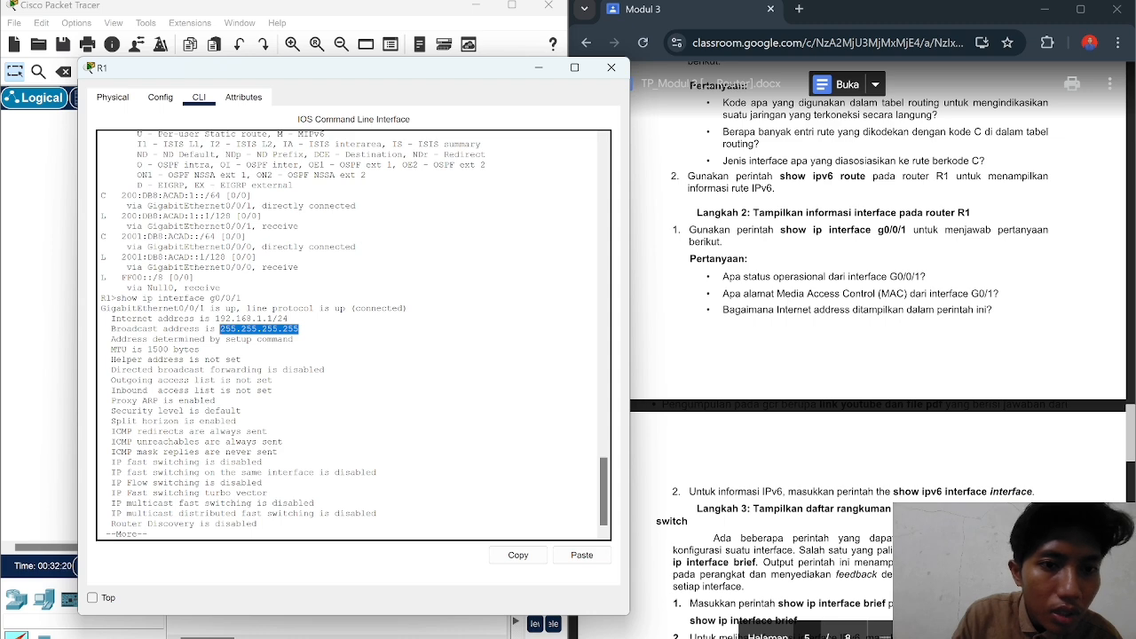
scroll(879, 355, down, 2)
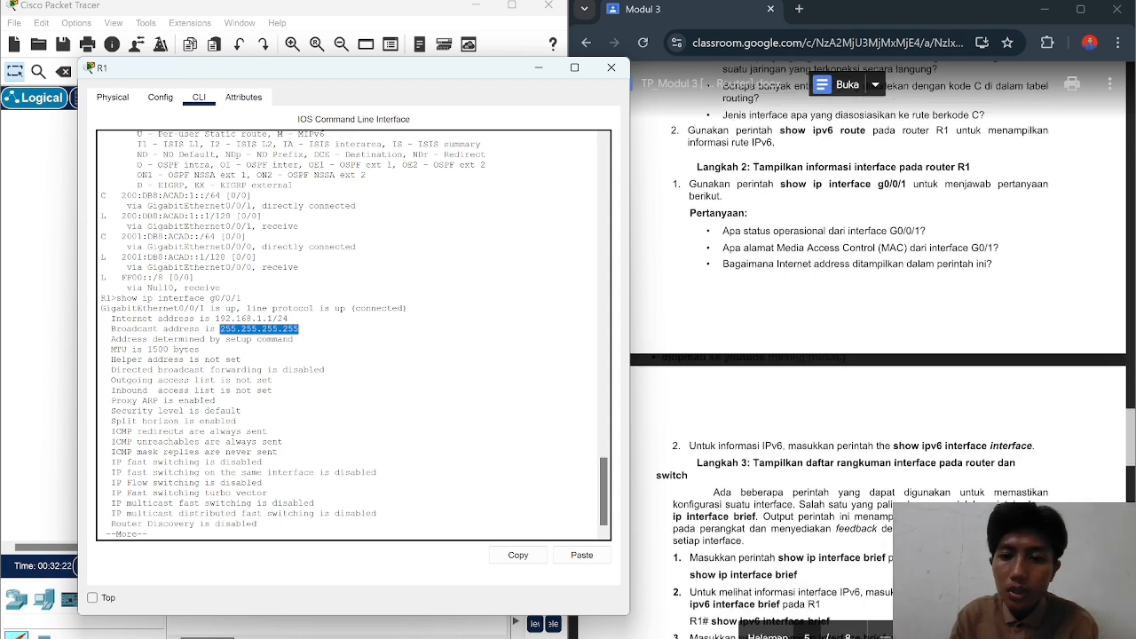
scroll(883, 350, down, 1)
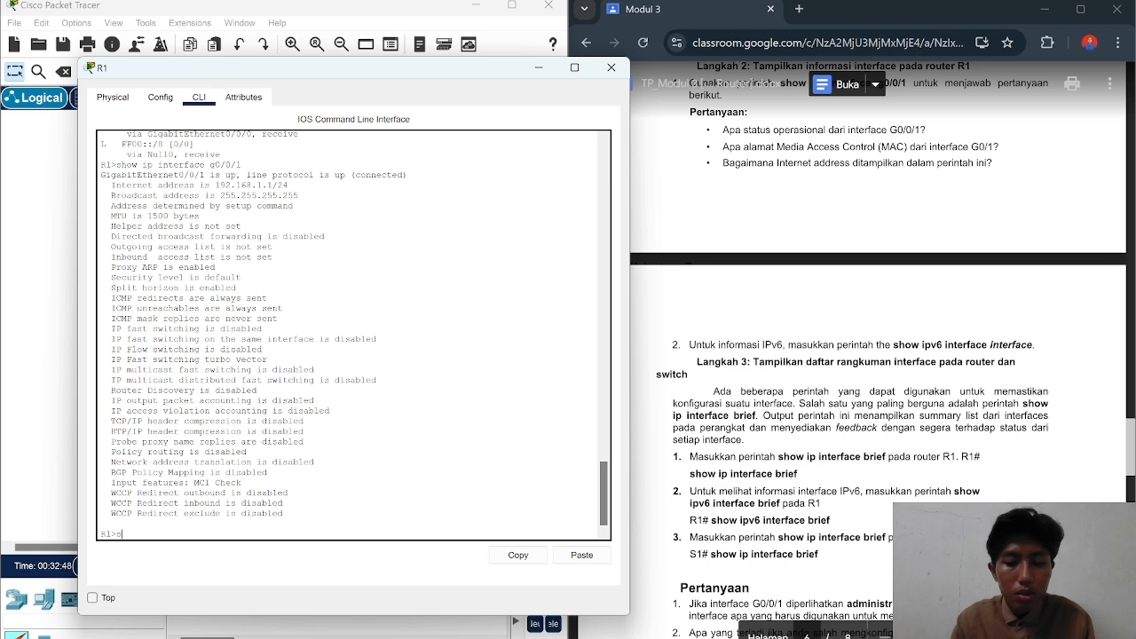
Step: Run show ipv6 interface on R1 after a mistyped attempt is rejected
text(ho)
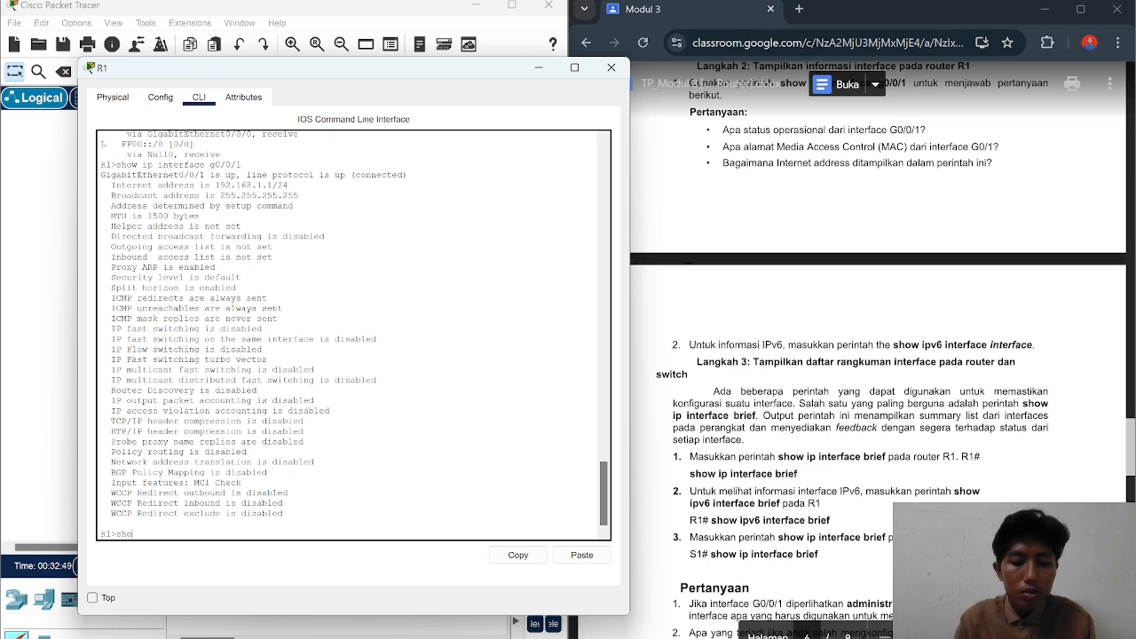
text(w )
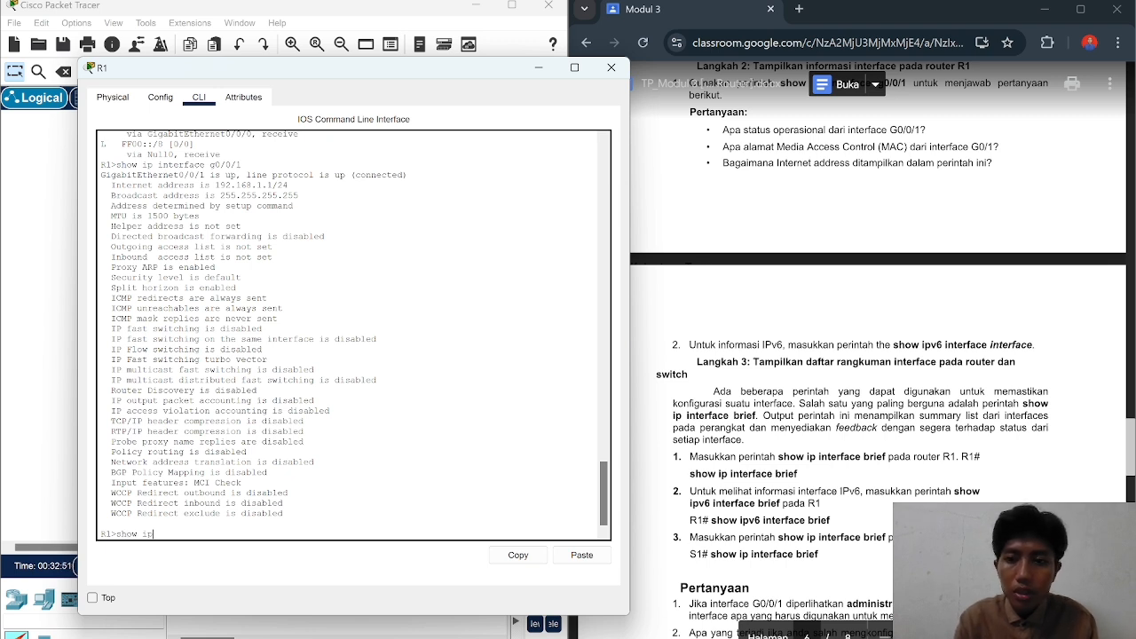
text(ipv6 )
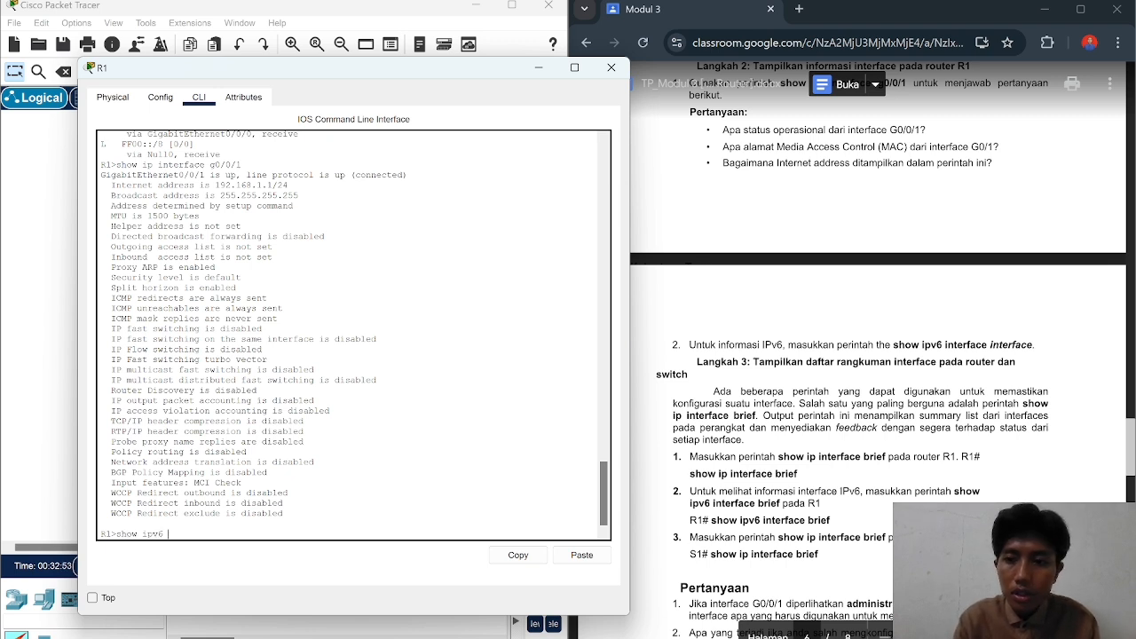
text(interface)
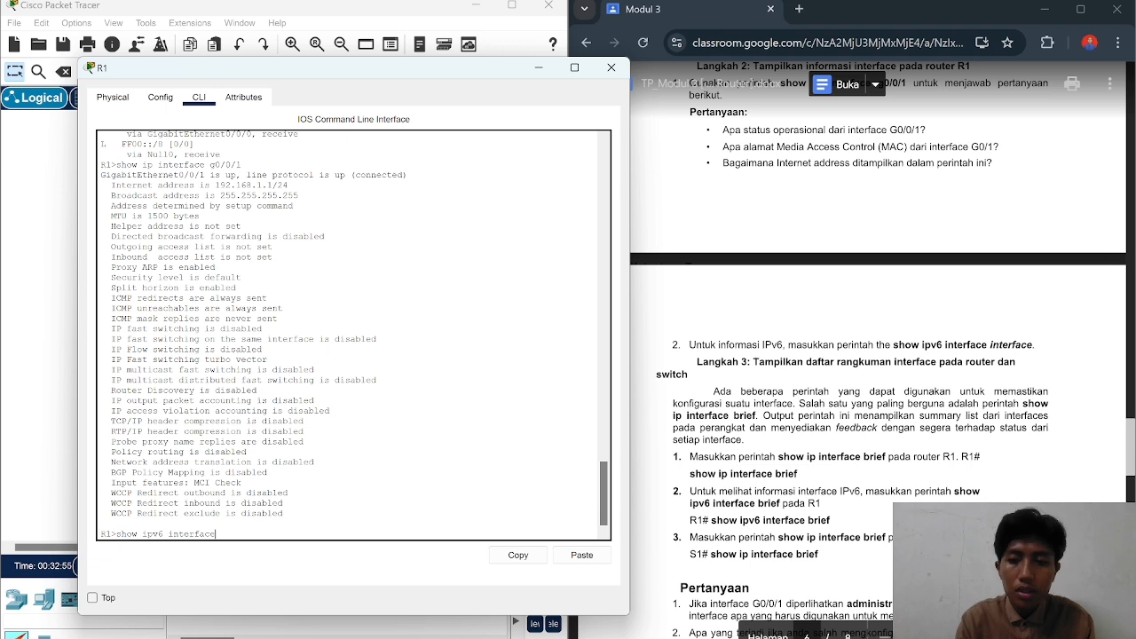
text( interfac)
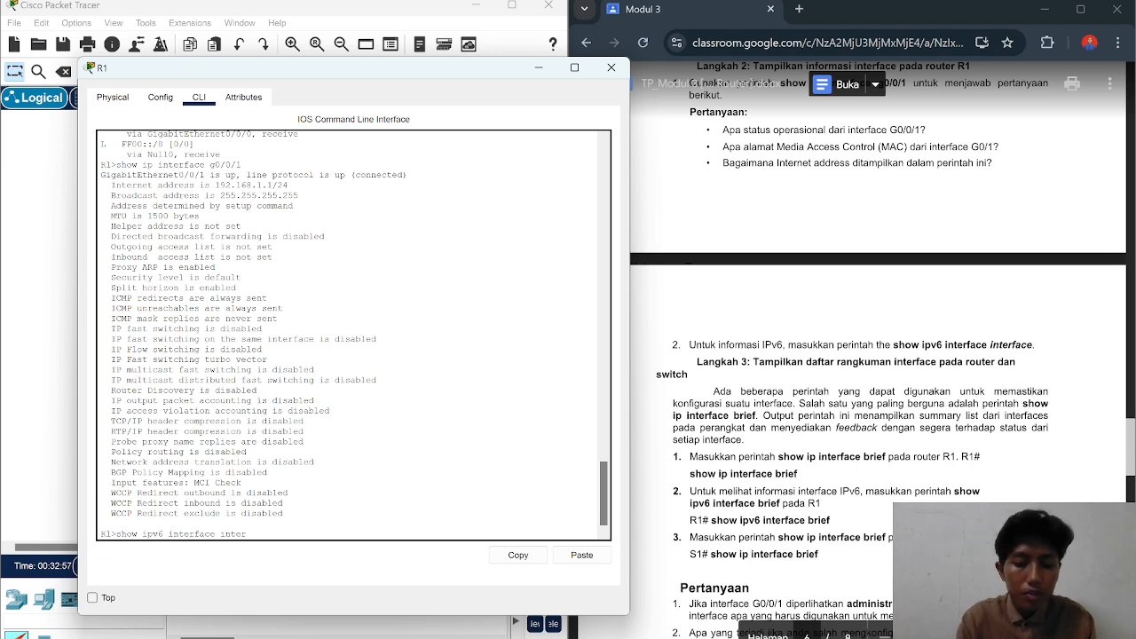
text(e)
key(Return)
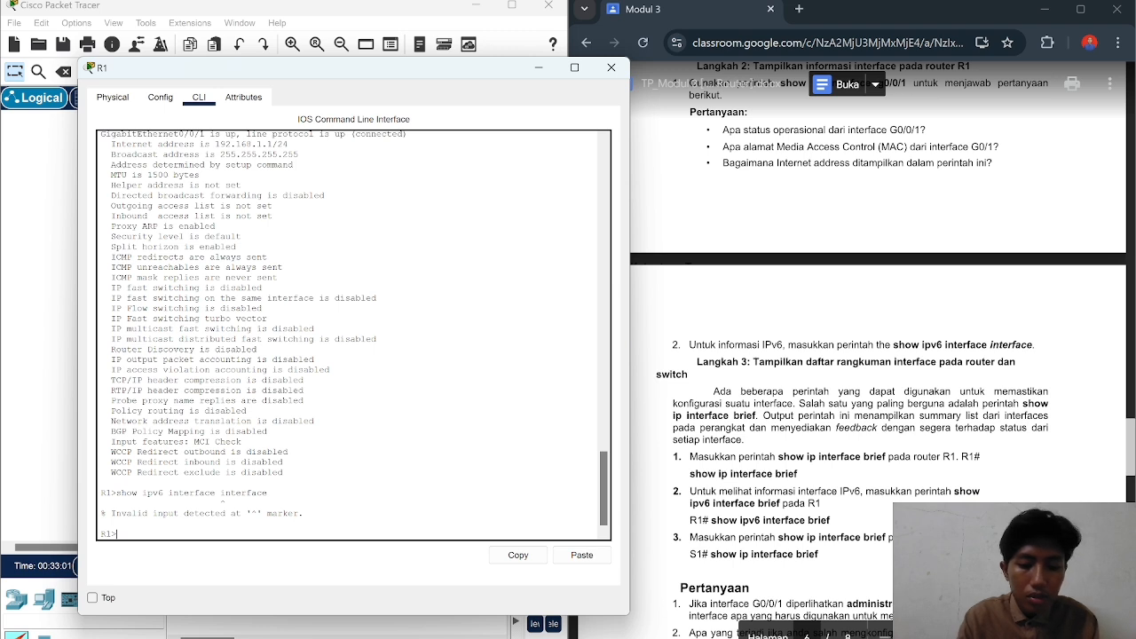
text(show i)
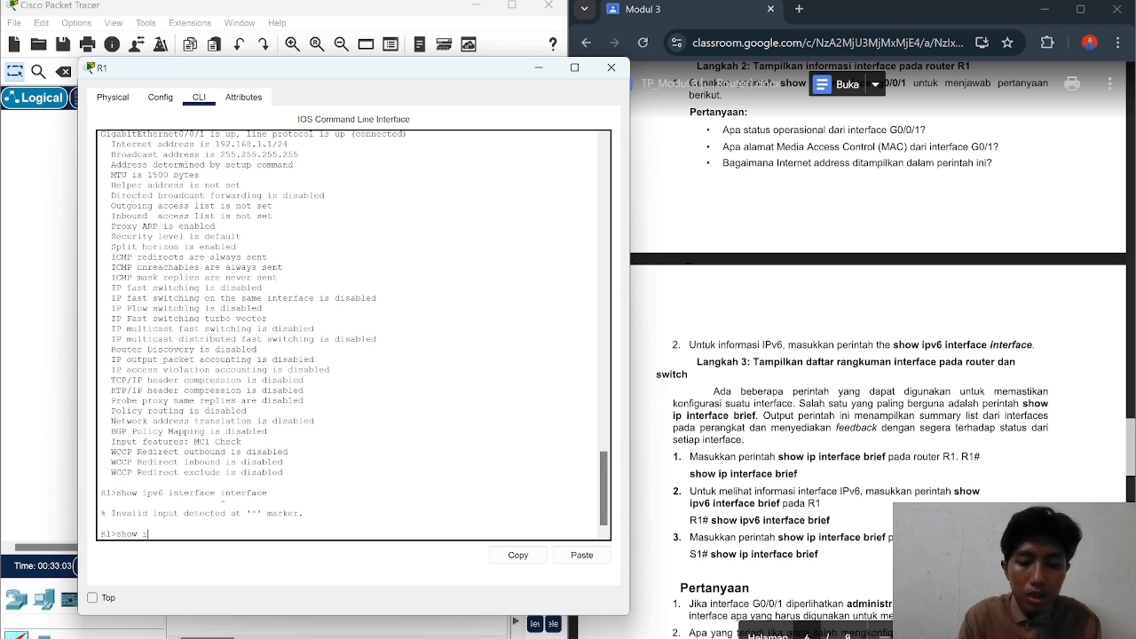
text(pv6)
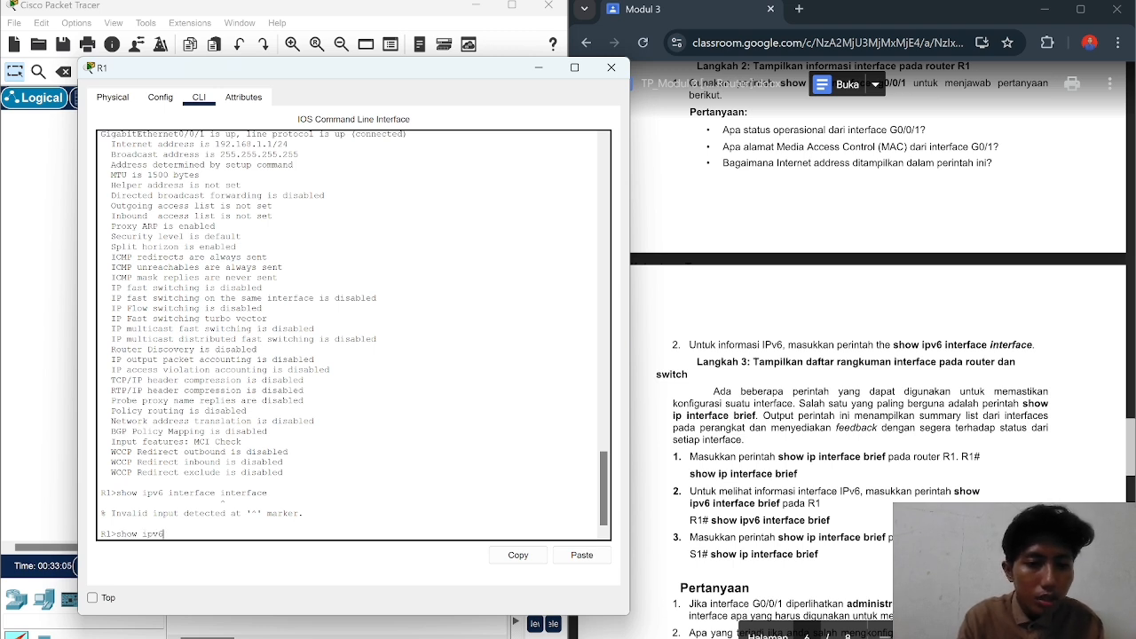
text( interface)
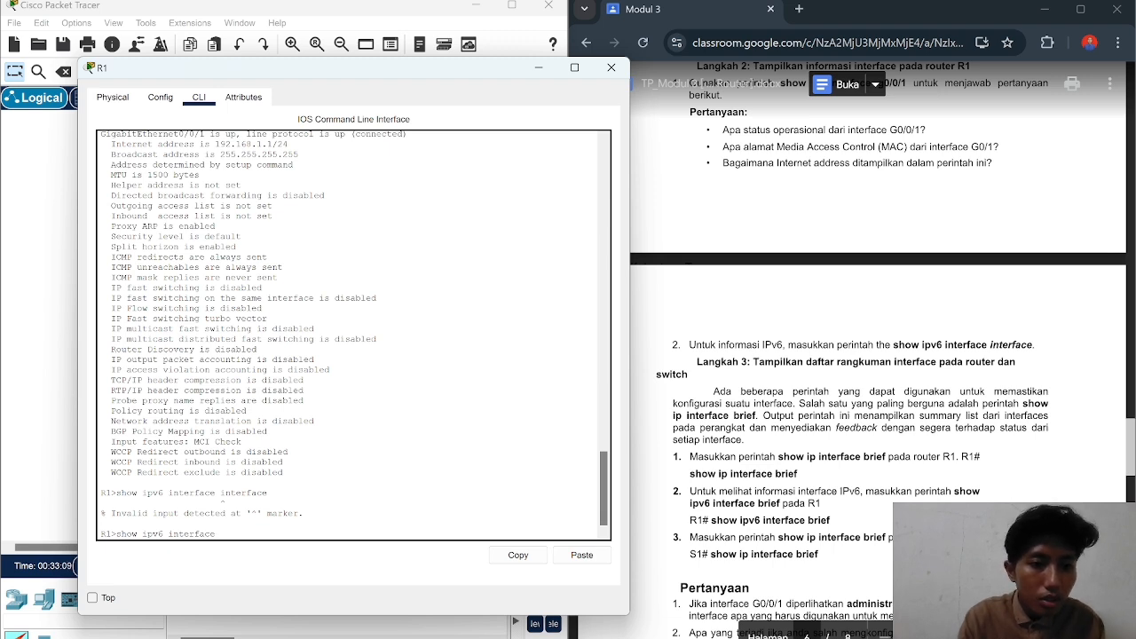
key(Return)
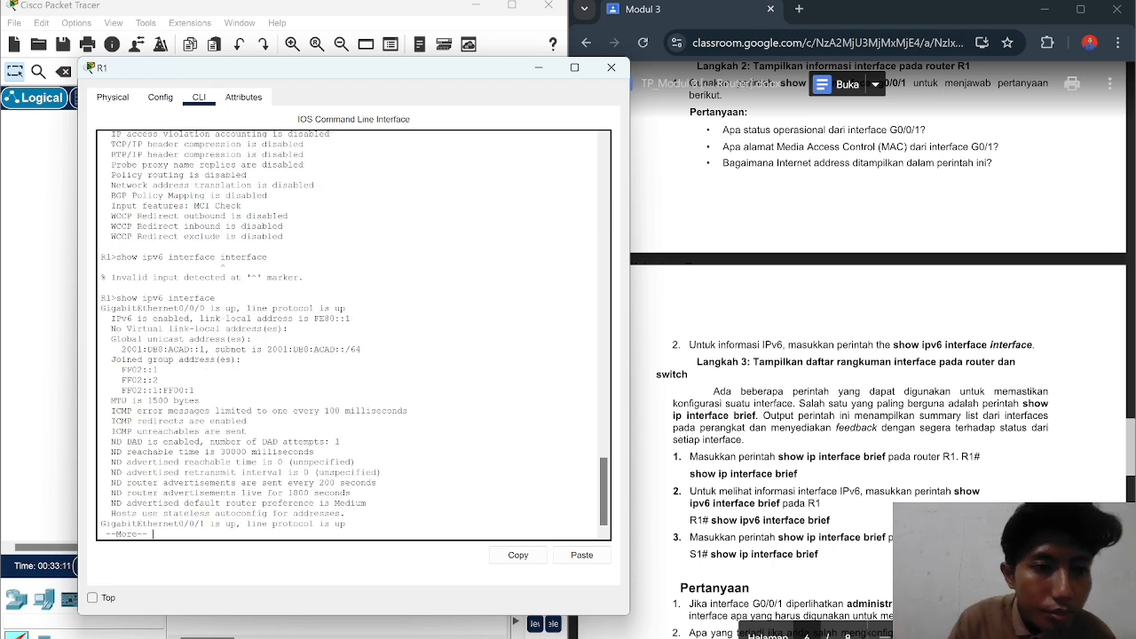
scroll(879, 355, down, 3)
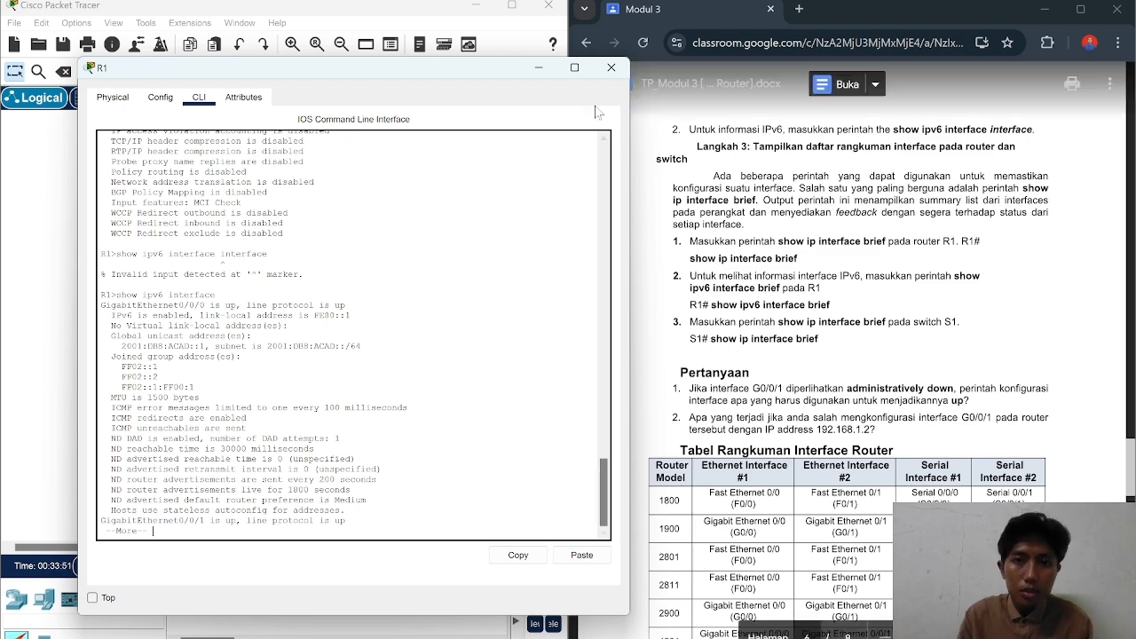
Step: Reopen R1's console, page through the rest of the IPv6 output, and move the window aside
click(610, 68)
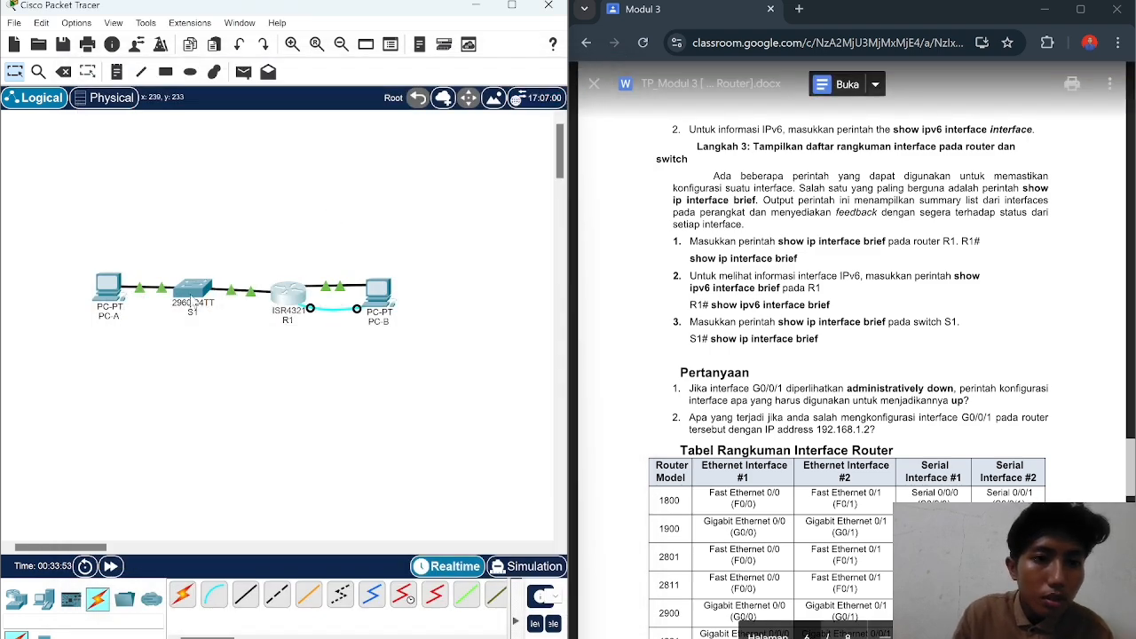
click(296, 299)
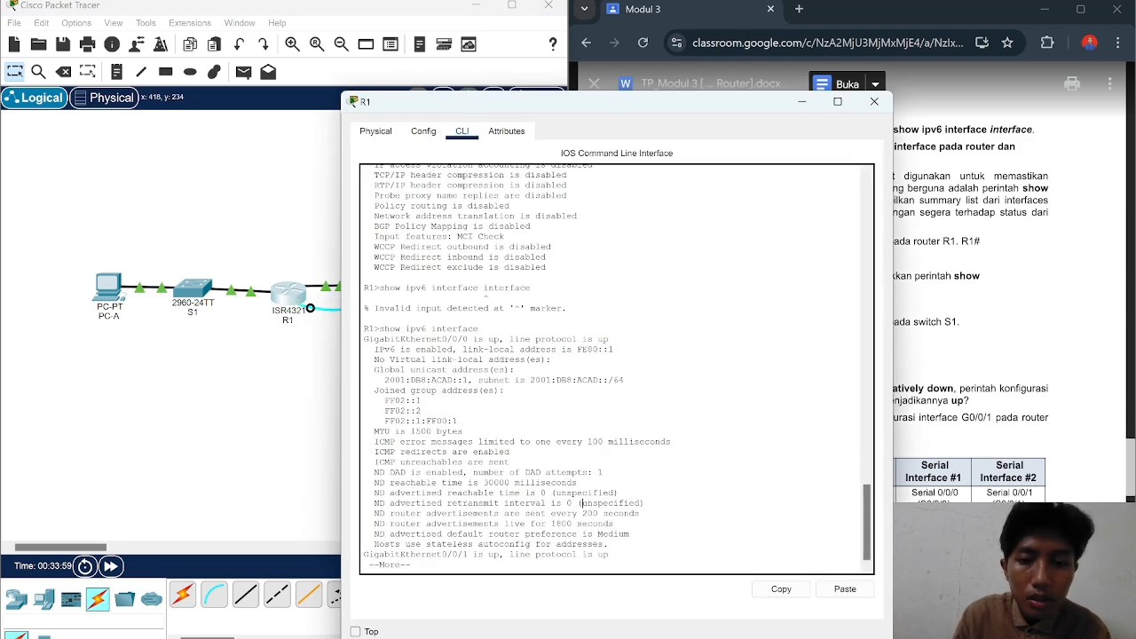
key(space)
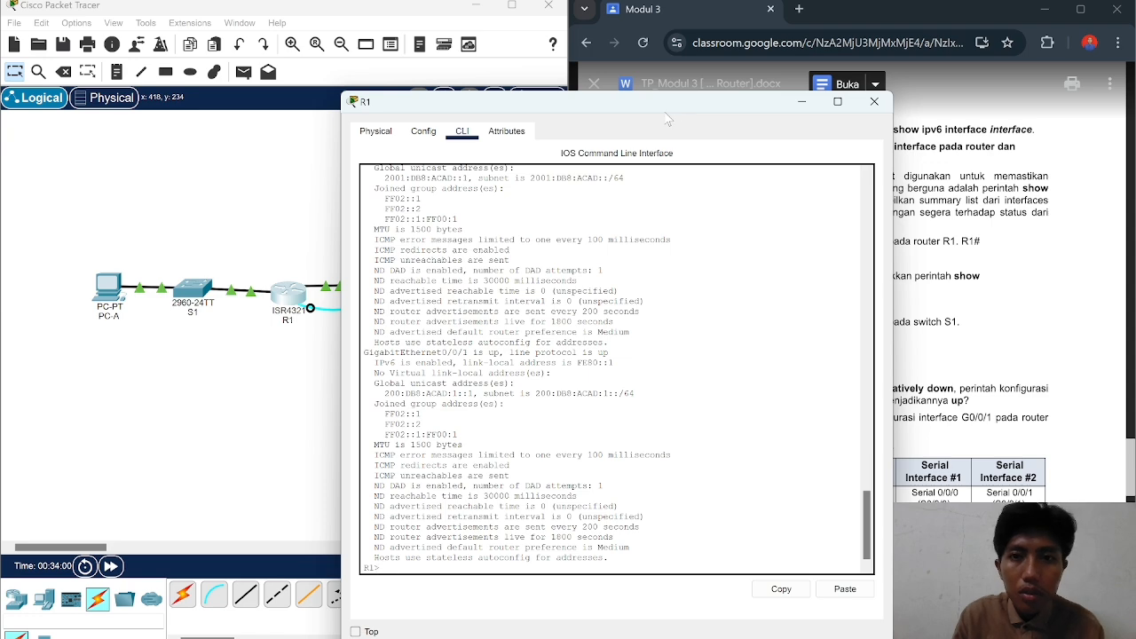
drag(662, 112, 401, 98)
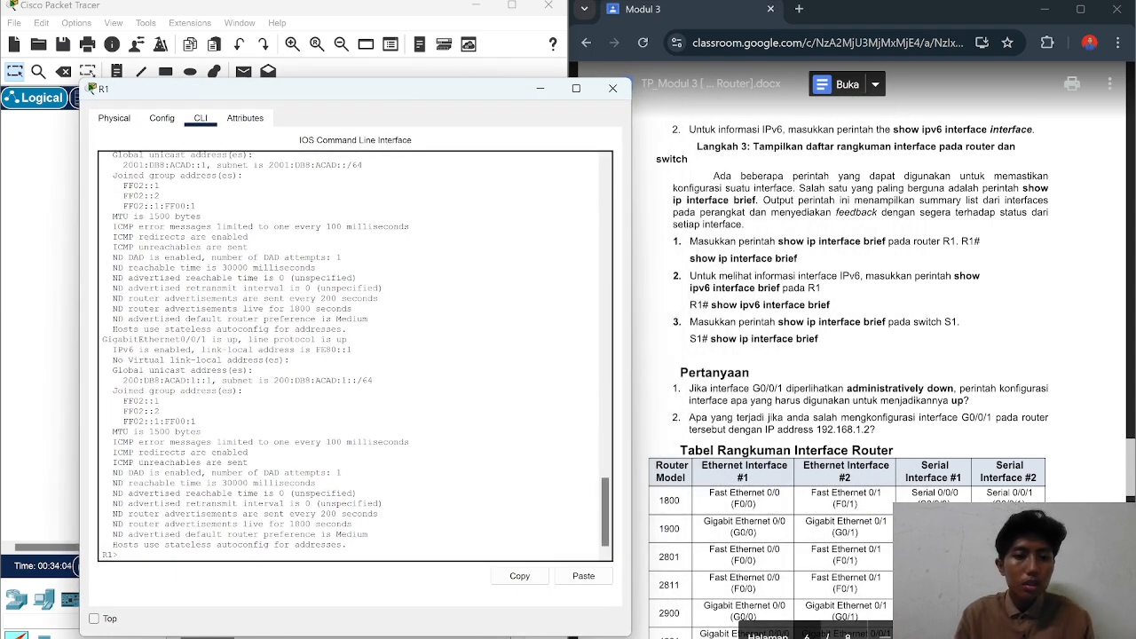
Step: Run show ip interface brief on R1, listing G0/0/0 192.168.0.1 and G0/0/1 192.168.1.1 up
text(show)
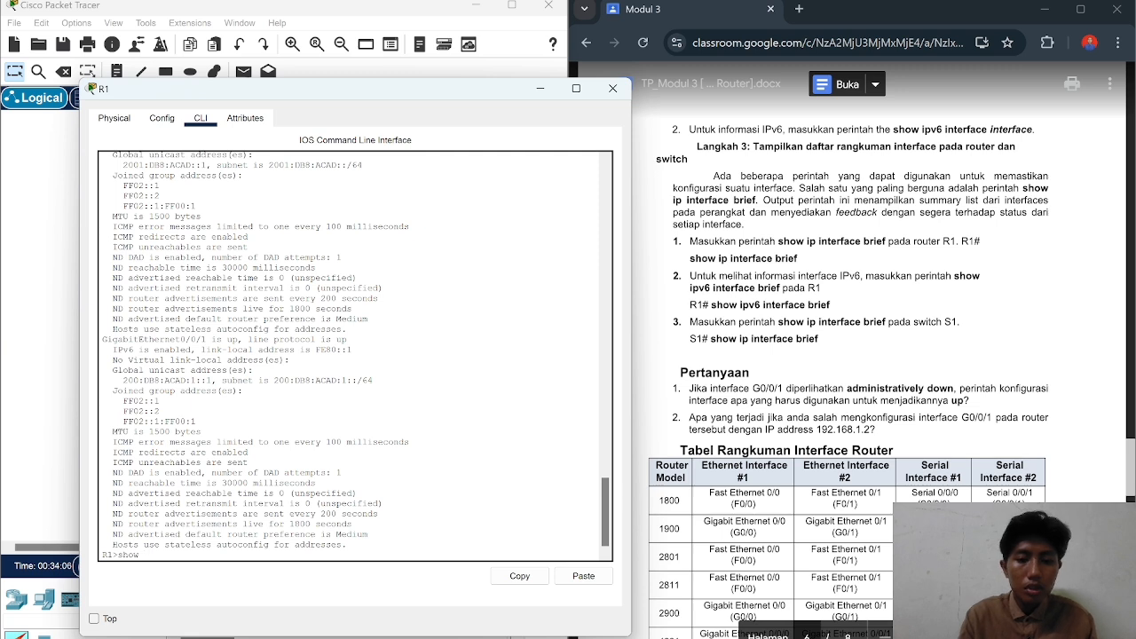
text( ip brief)
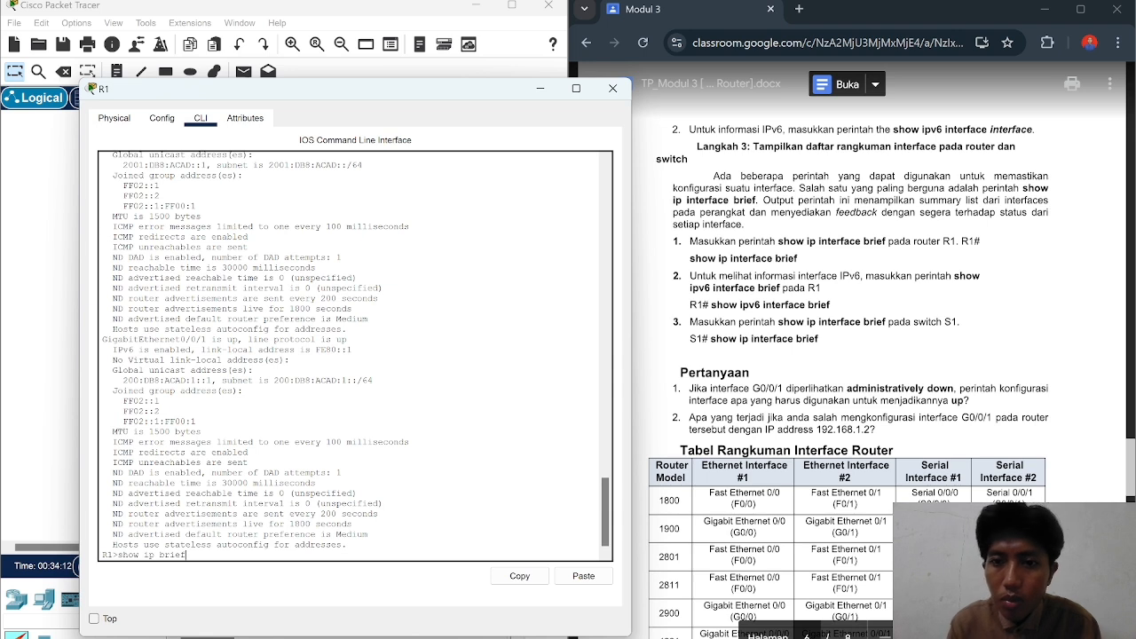
key(BackSpace)
key(BackSpace)
key(BackSpace)
text(interfac)
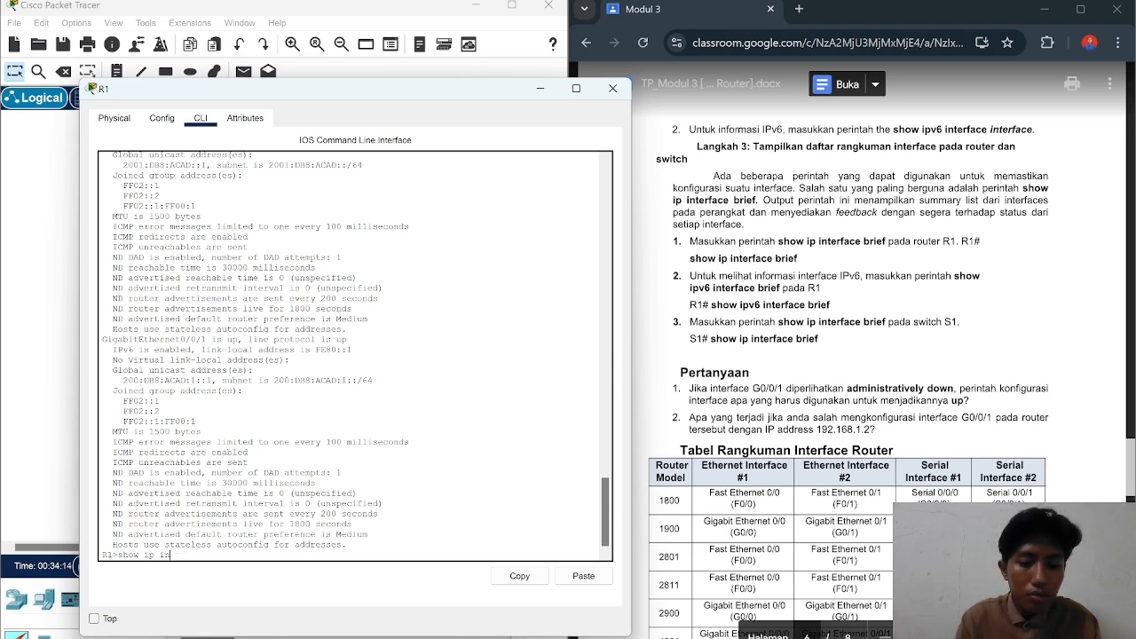
text(e )
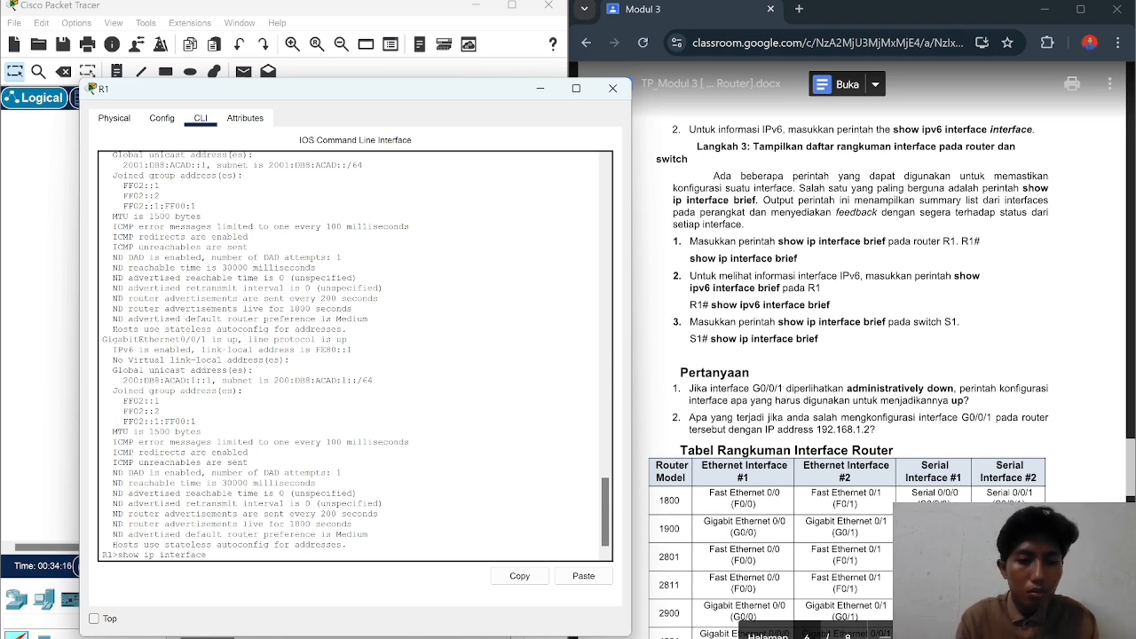
text(brief)
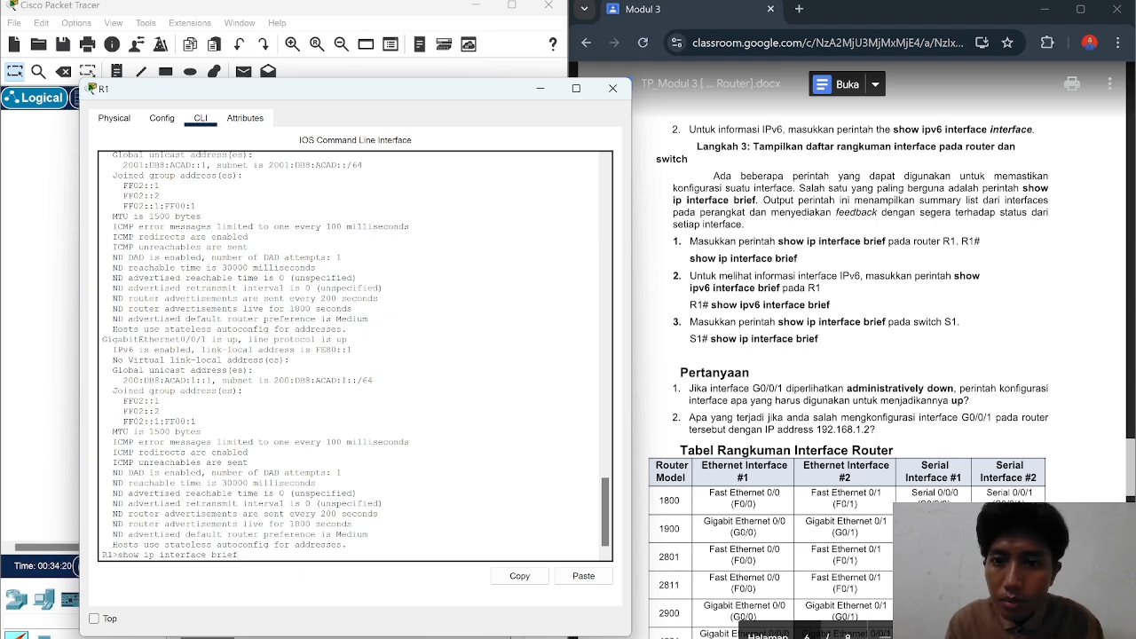
key(Return)
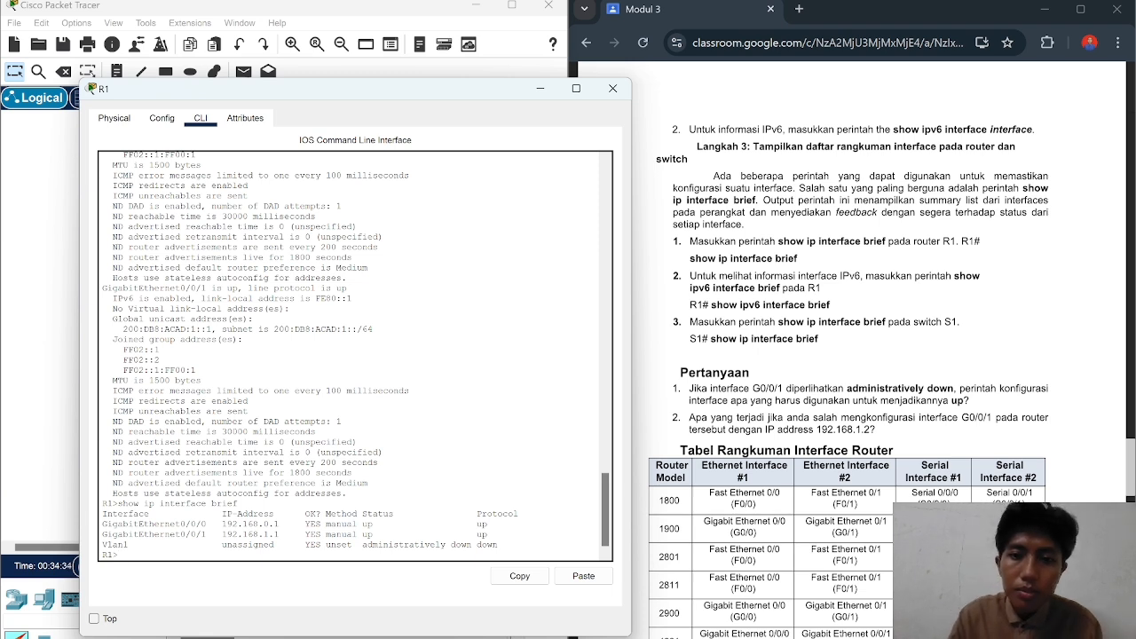
scroll(355, 355, up, 1)
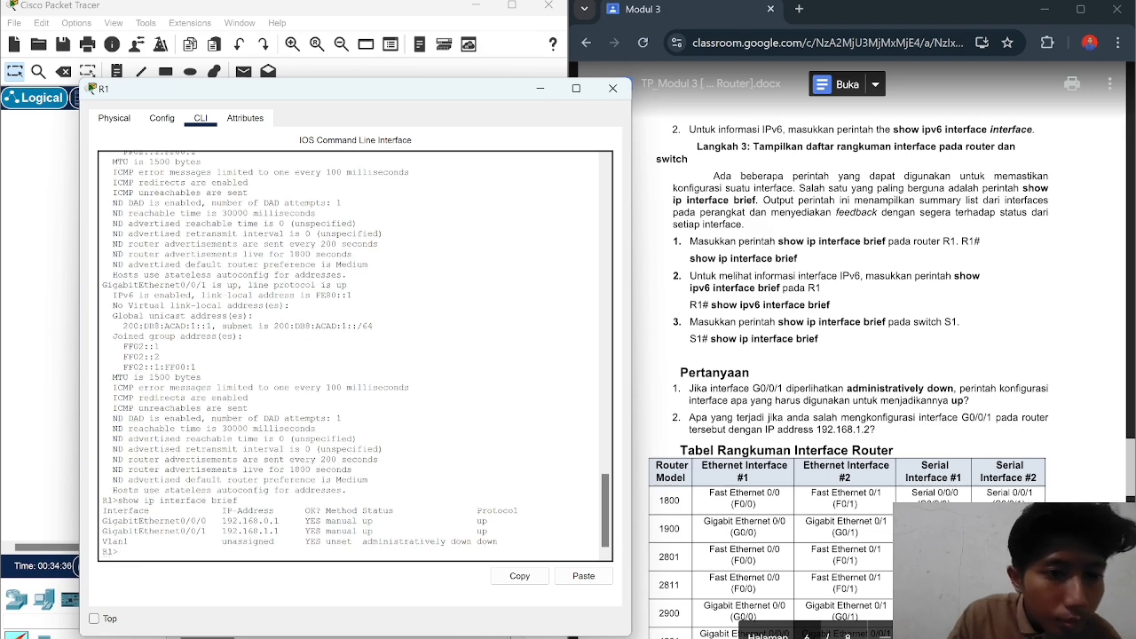
scroll(355, 355, up, 5)
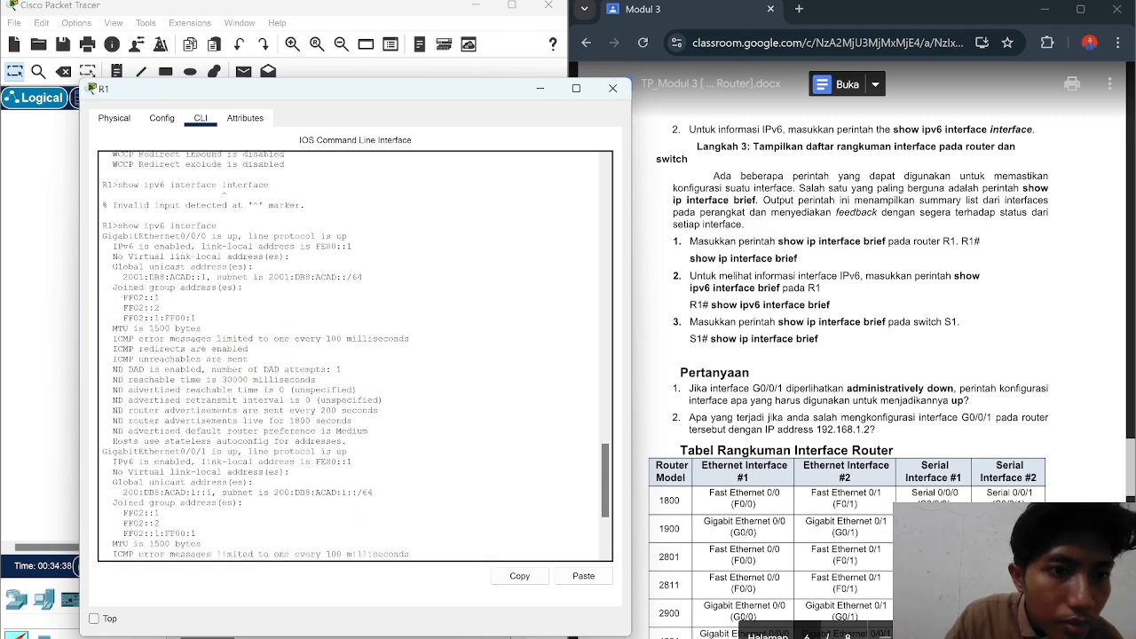
scroll(355, 355, down, 2)
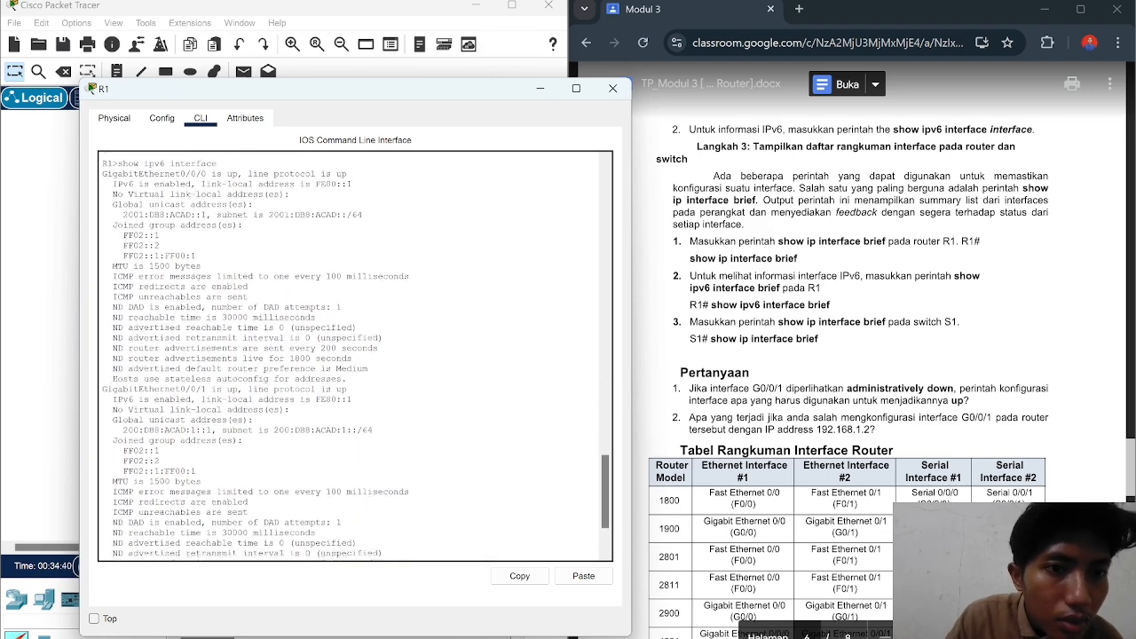
scroll(355, 356, down, 3)
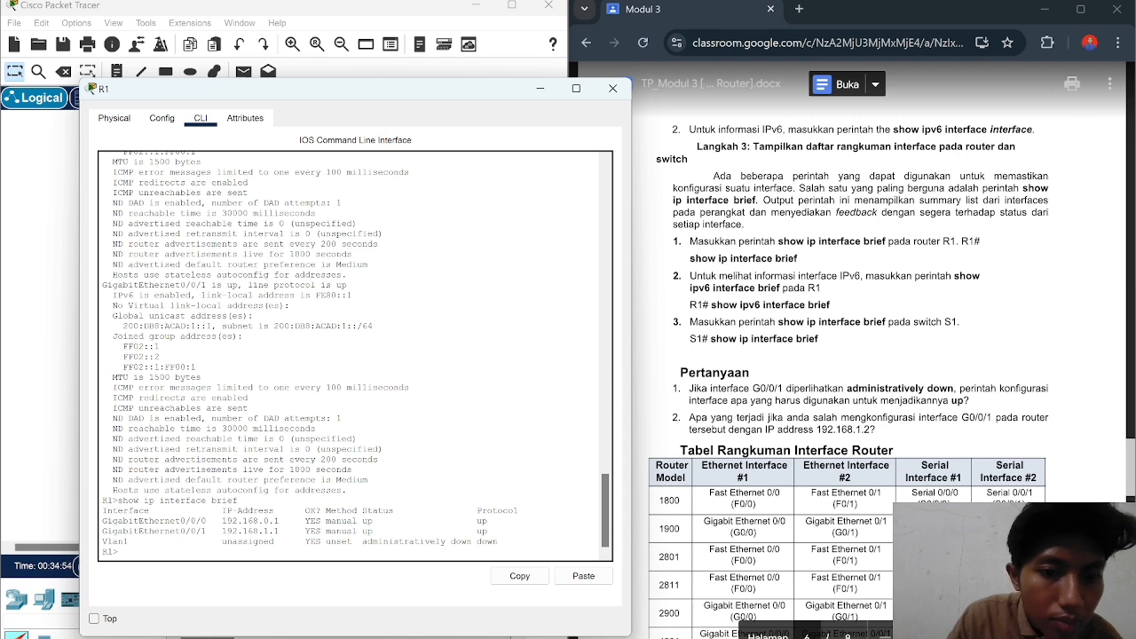
Step: Put R1's window away and open switch S1's console beside the worksheet
click(540, 91)
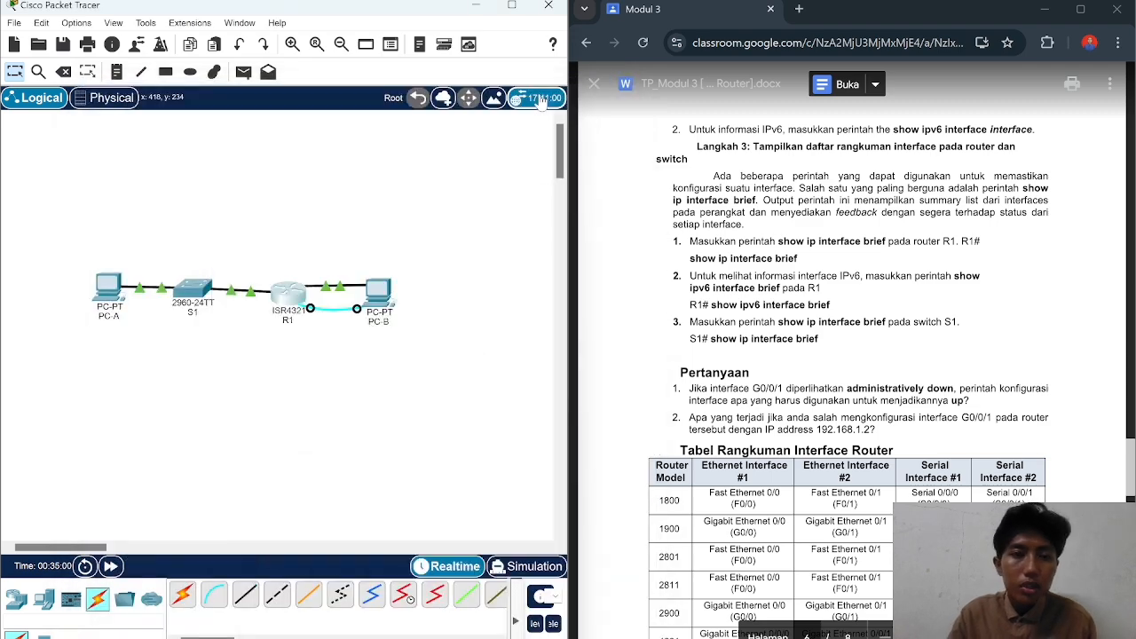
click(194, 290)
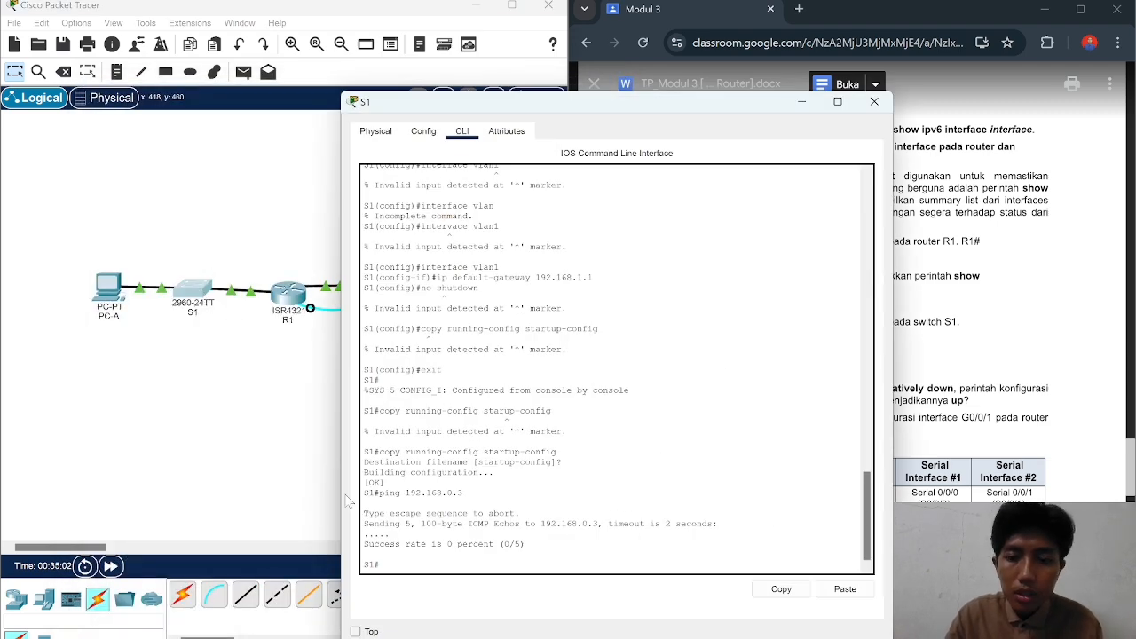
drag(641, 104, 384, 87)
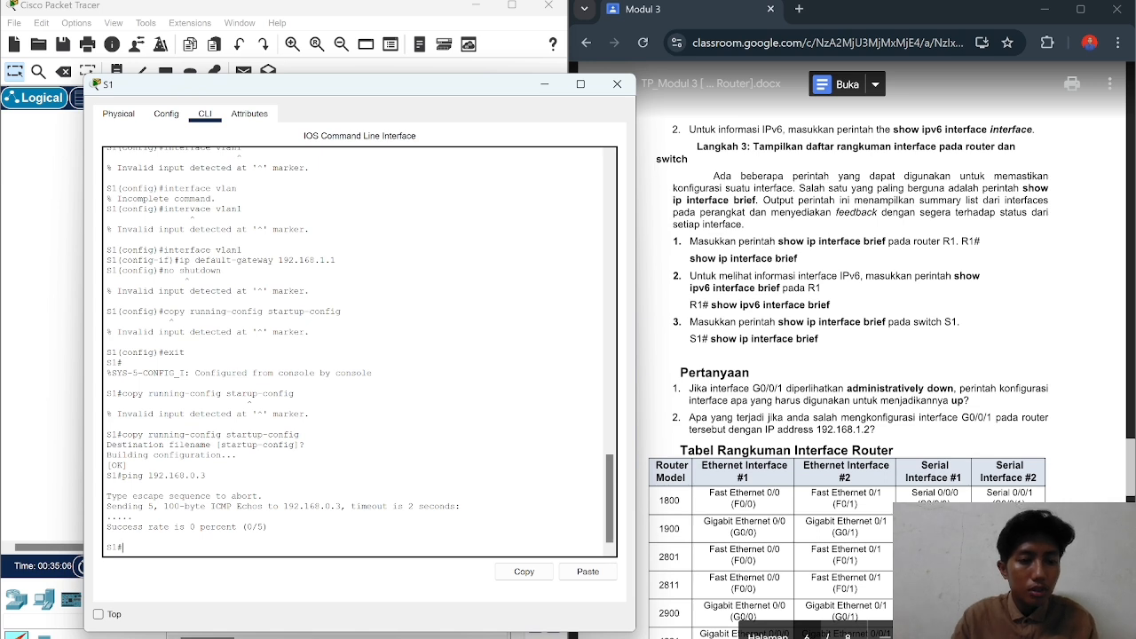
Step: Run show ip interface brief on S1, showing ports unassigned with only Fa0/5 and Fa0/6 up
text(show i)
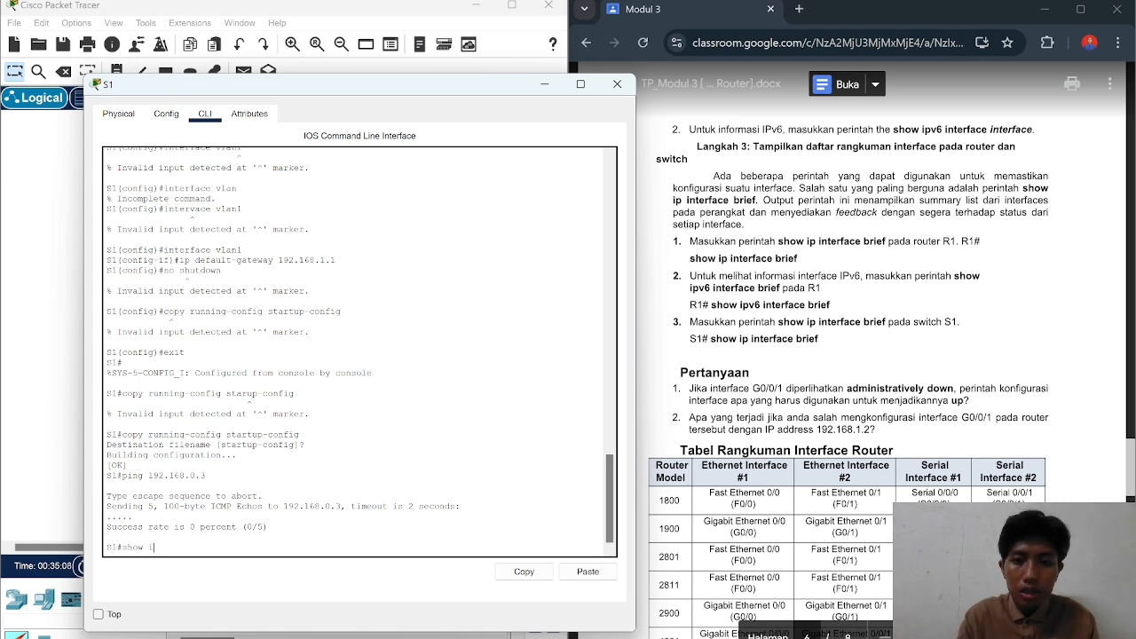
text(p interf)
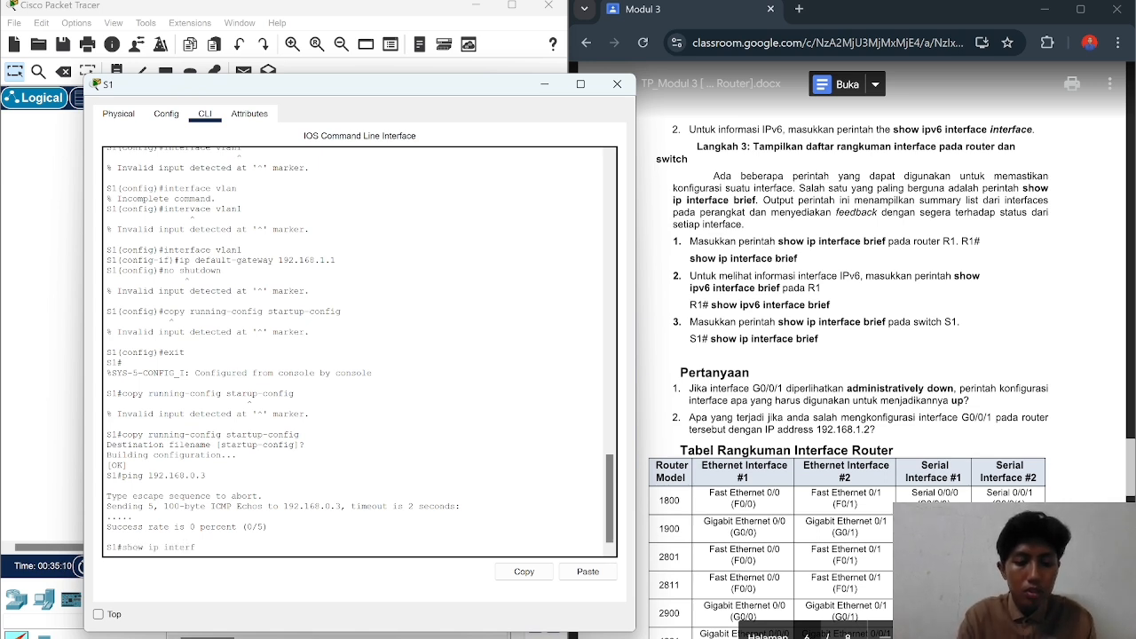
text(ace brie)
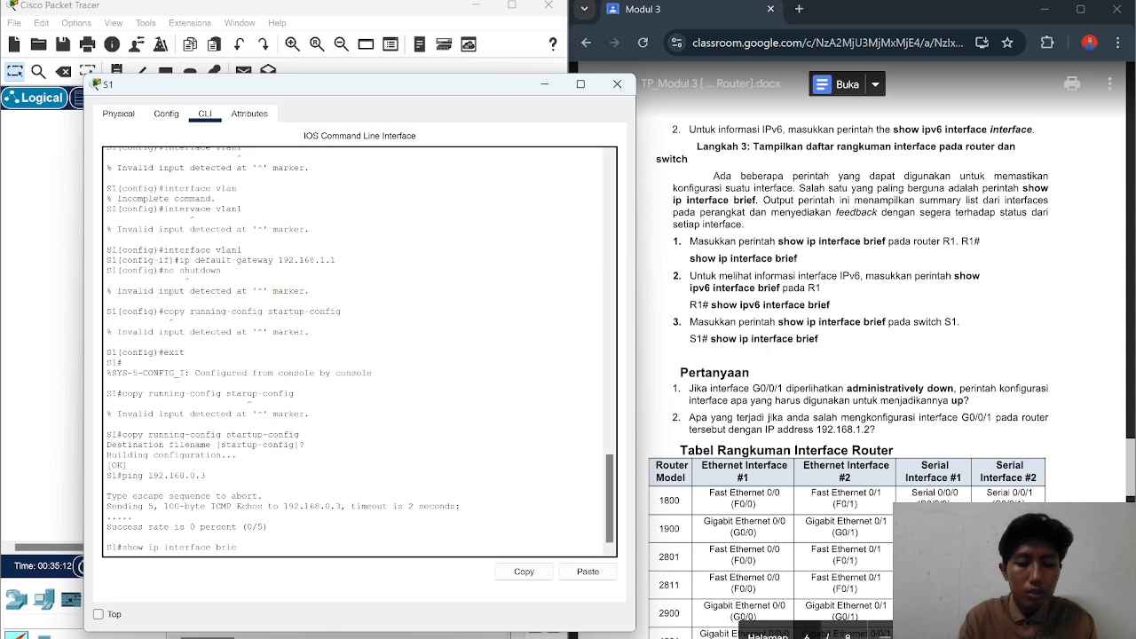
text(f)
key(Return)
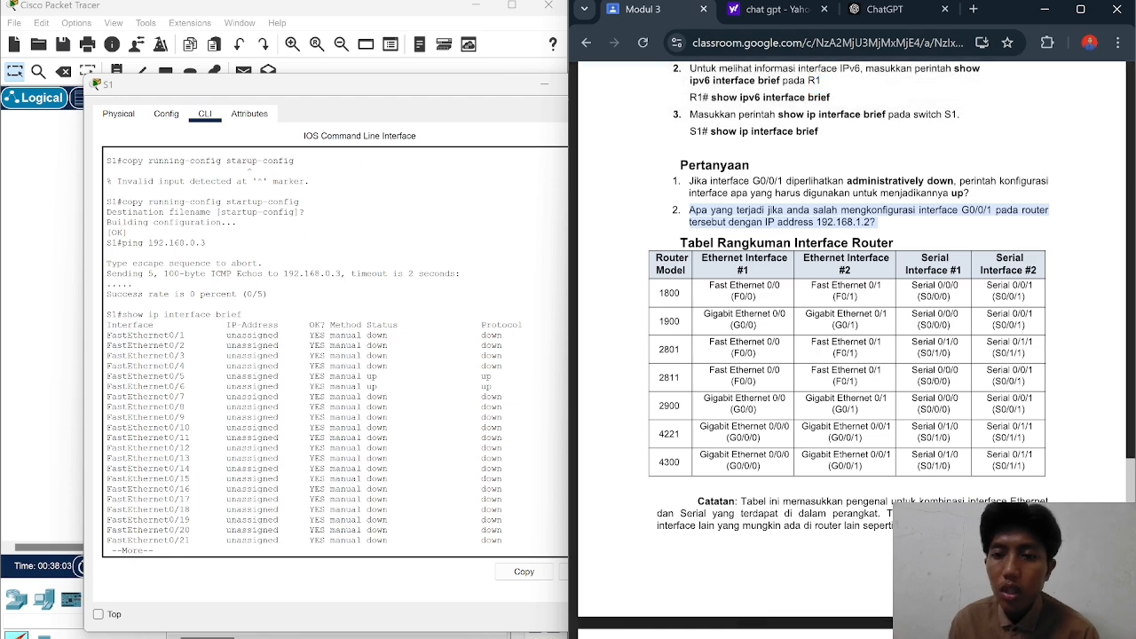
scroll(852, 346, up, 1)
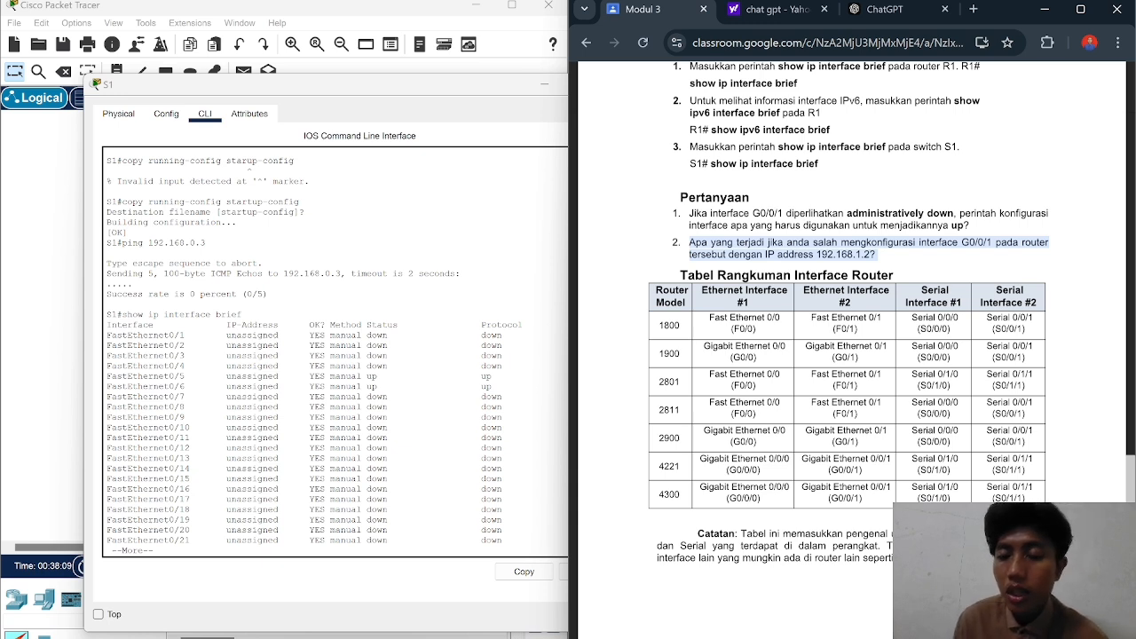
click(870, 254)
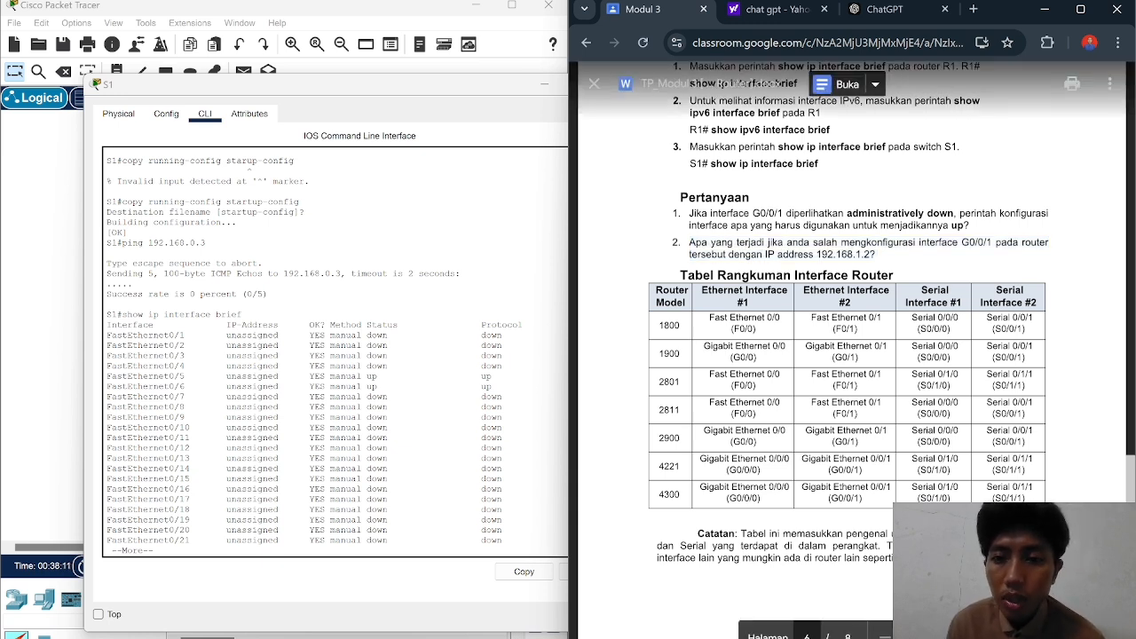